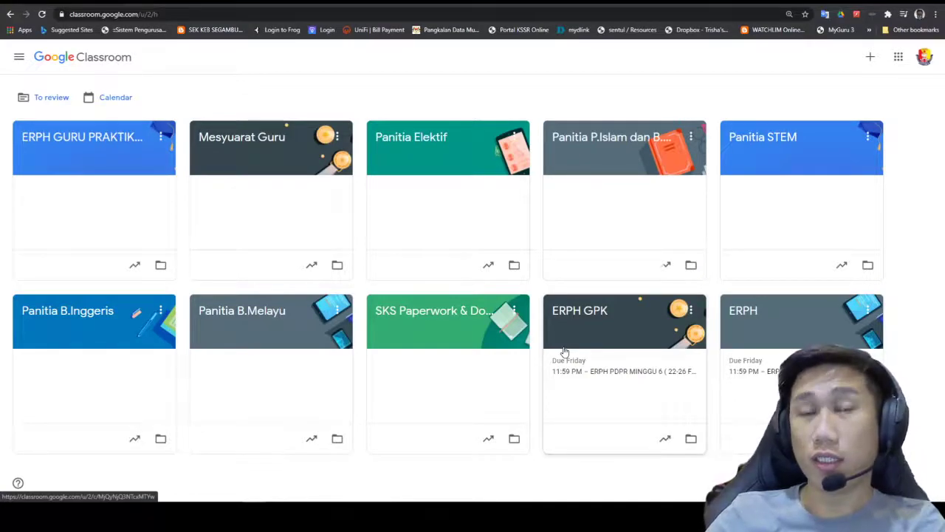
Step: Open the ERPH class card on the Classroom home page to reach its Stream
left_click(645, 386)
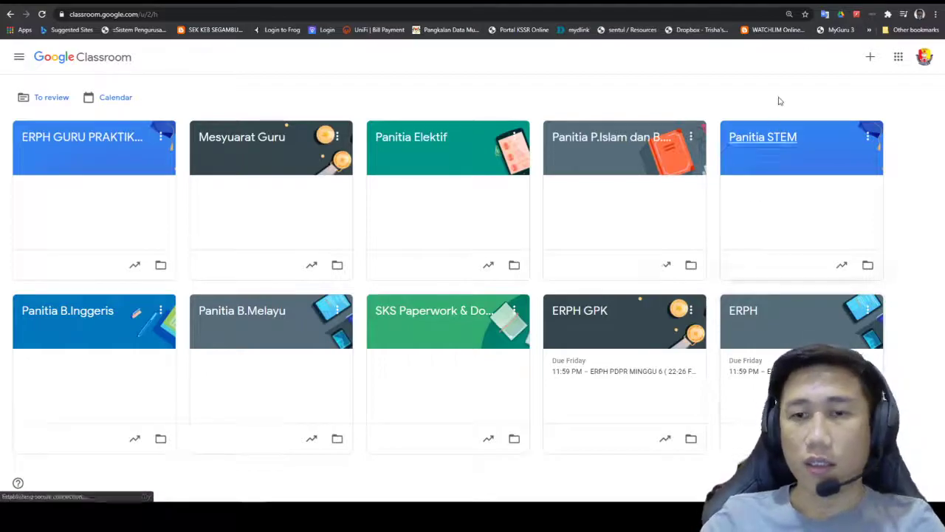
left_click(758, 314)
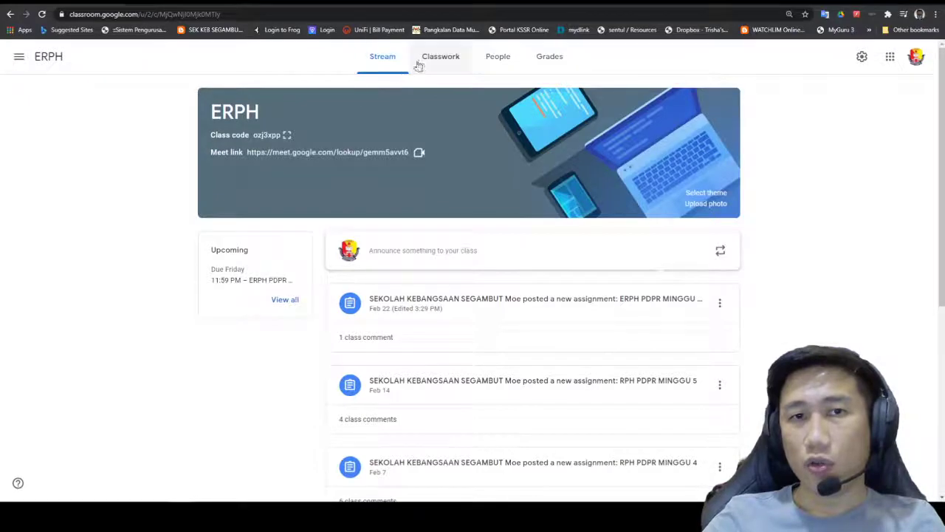
Step: Switch to ERPH's Classwork page and bring up the + Create menu
left_click(435, 57)
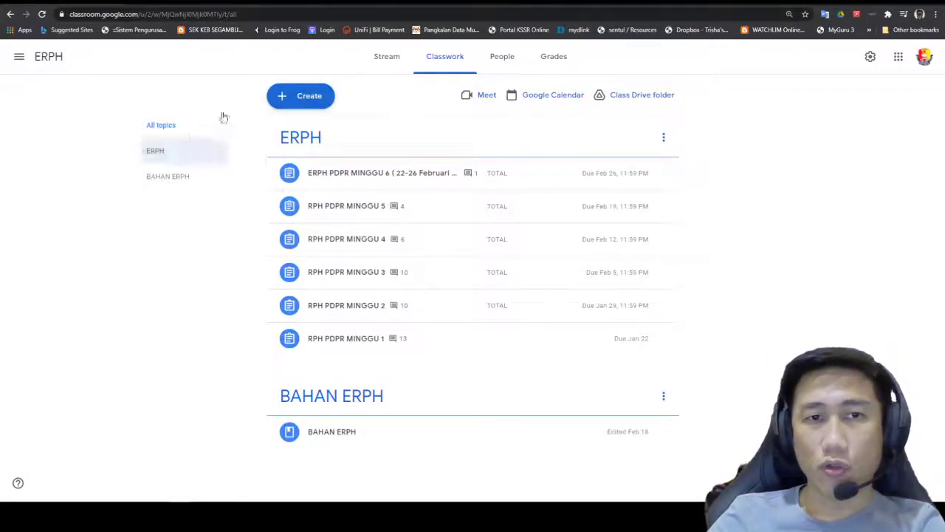
left_click(305, 101)
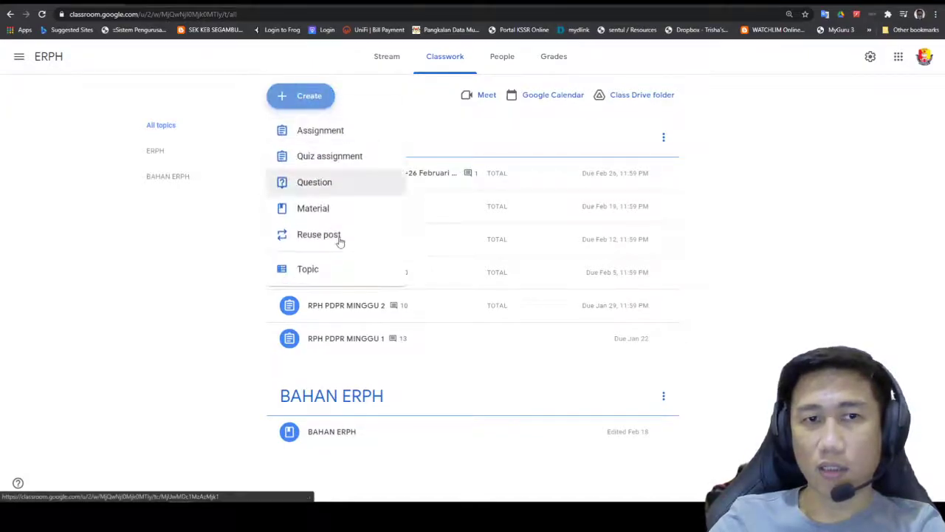
Step: Create a new assignment and title it 'ERPH MAC (DUMMY)'
left_click(288, 139)
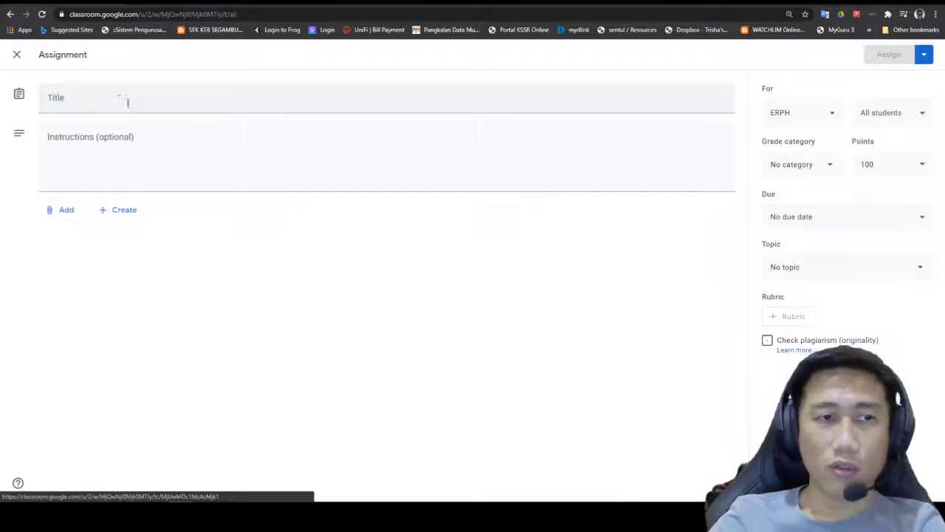
left_click(128, 106)
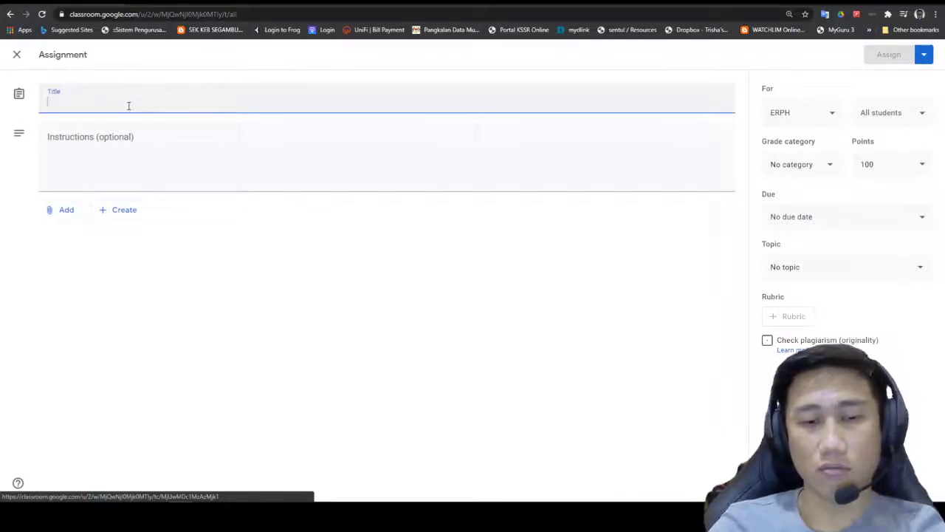
type("ERPH")
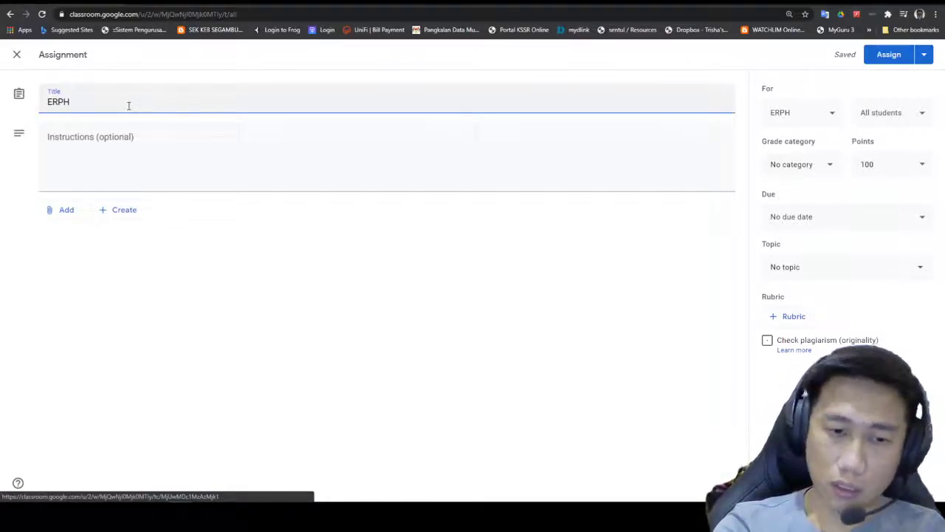
type("MAS")
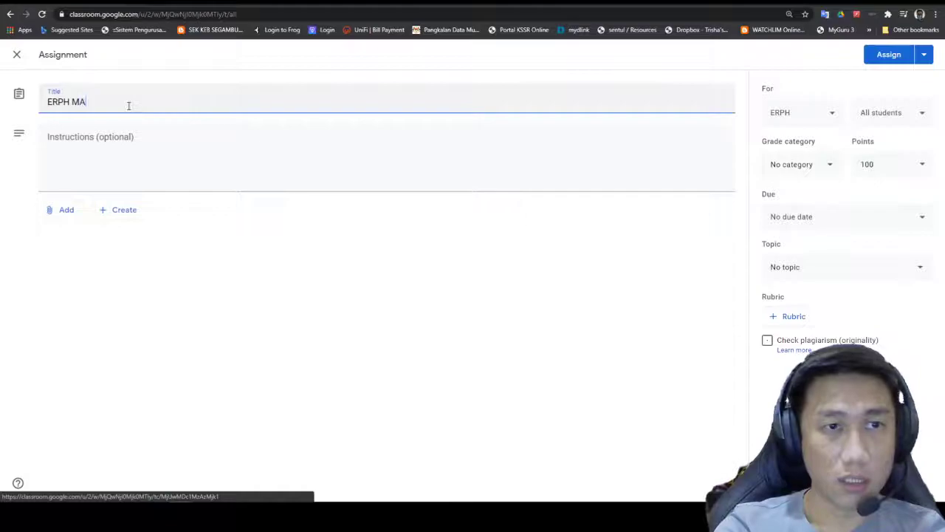
key("BackSpace")
key("BackSpace")
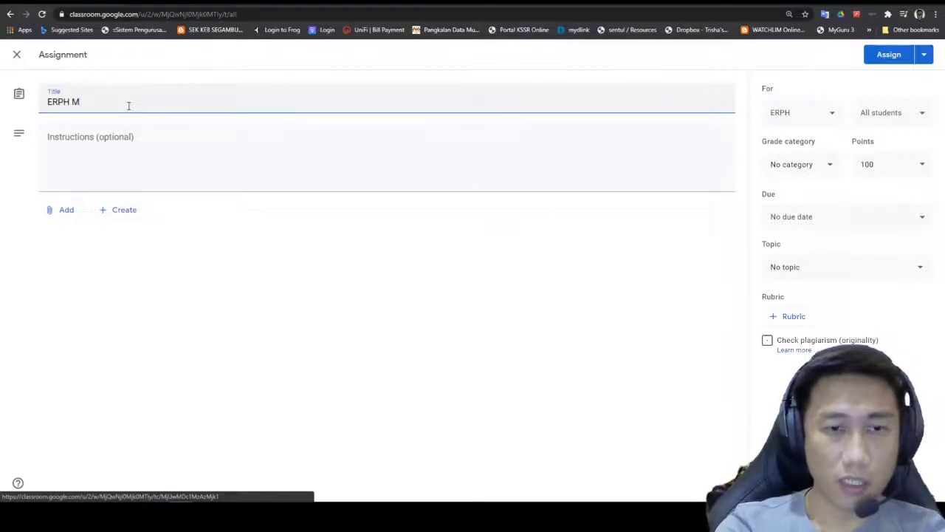
type("AC ")
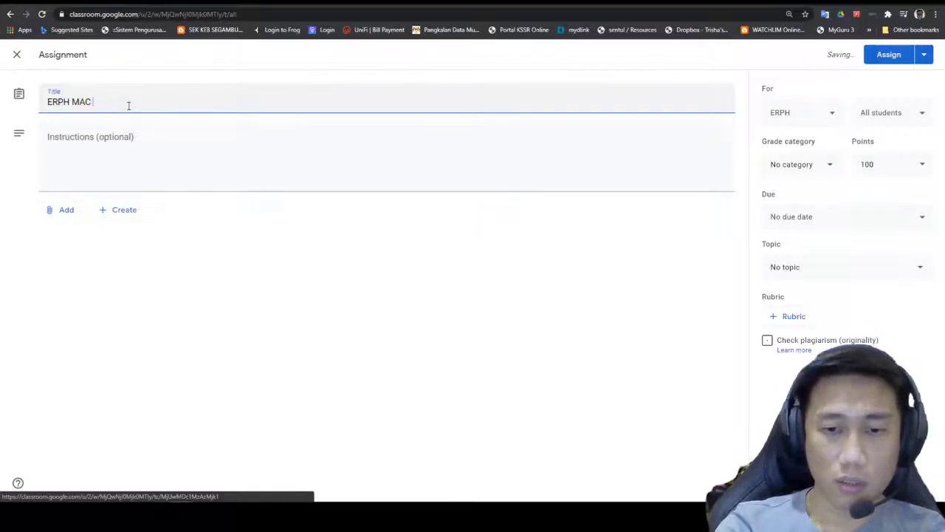
type("(")
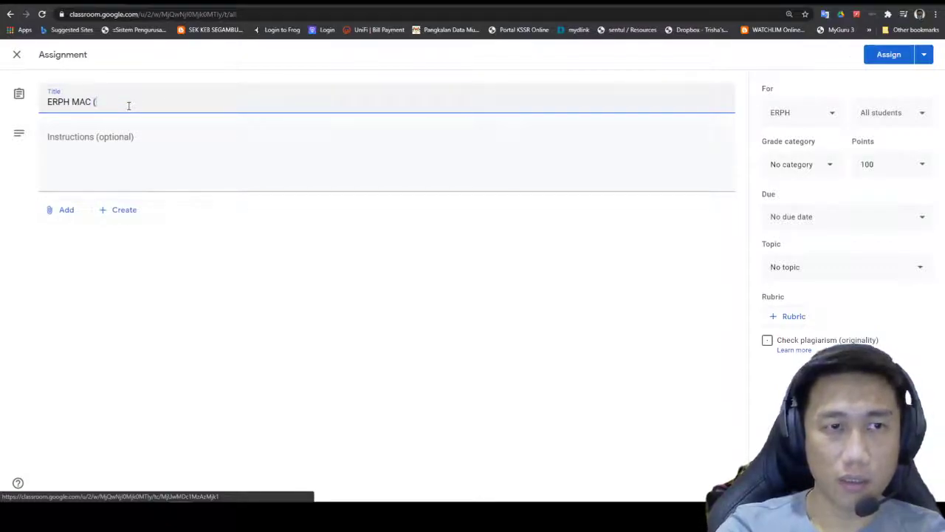
type("Du")
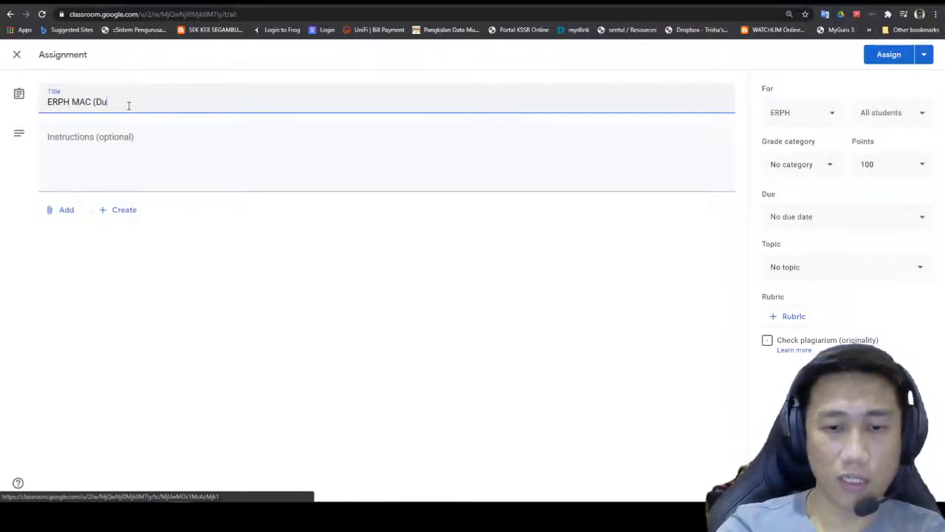
key("BackSpace")
type("MM")
key("BackSpace")
key("BackSpace")
type("U")
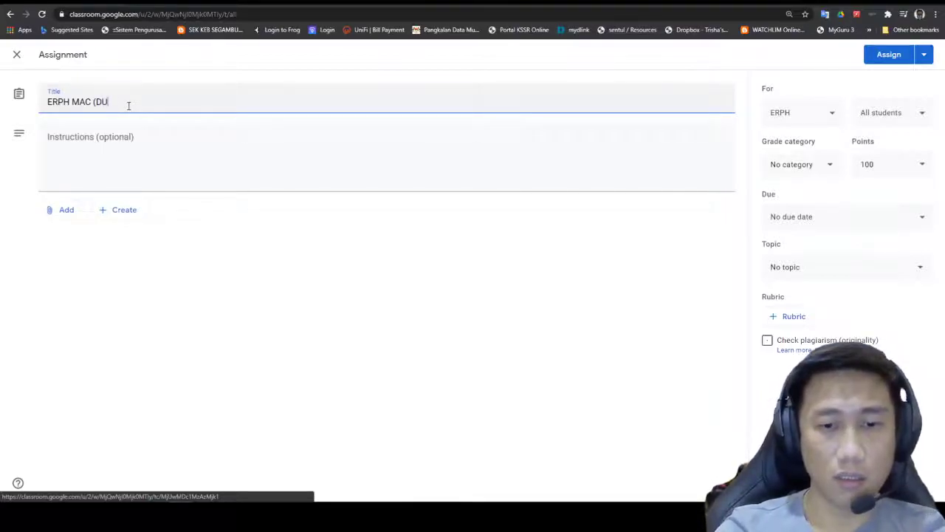
type("MMY)")
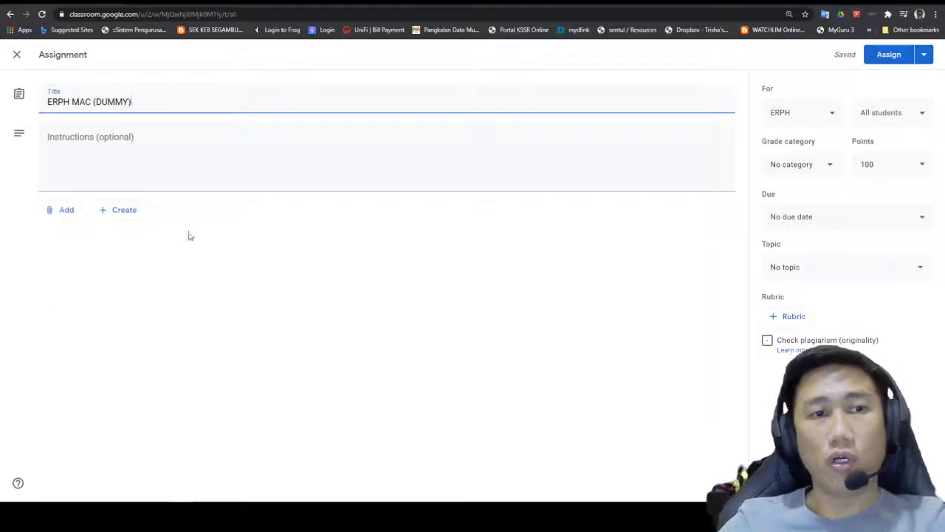
Step: Attach the ERPH SK SEGAMBUT 2021 spreadsheet from My Drive > ERPH to the assignment
left_click(67, 211)
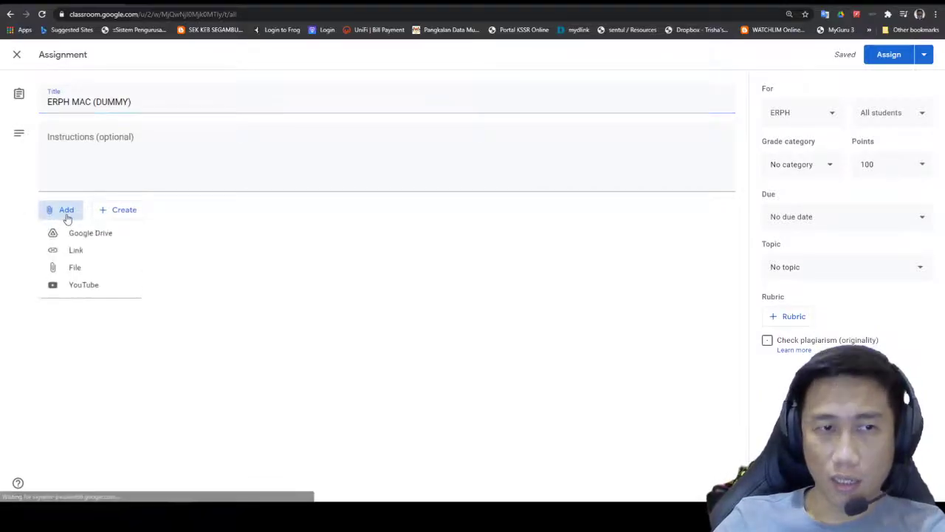
left_click(65, 233)
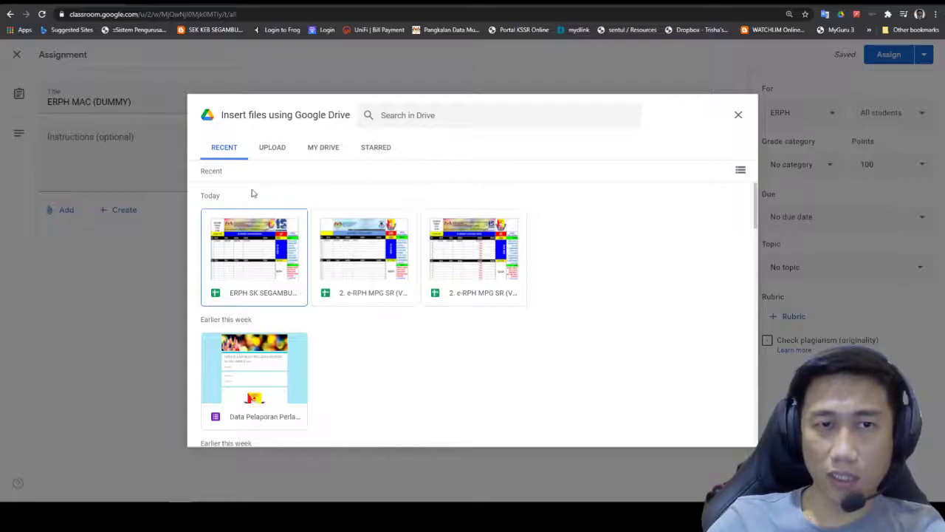
left_click(276, 153)
left_click(227, 151)
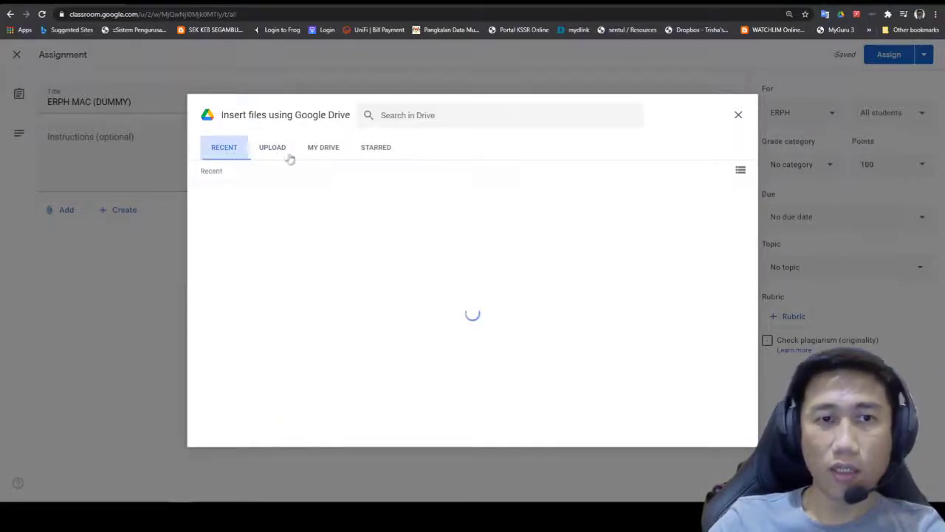
left_click(327, 151)
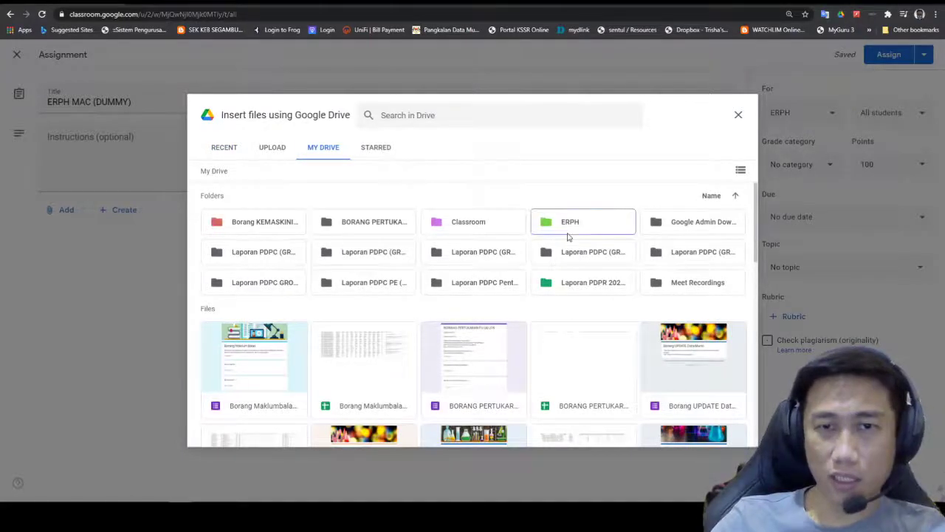
double_click(565, 234)
scroll(367, 292, "down", 1)
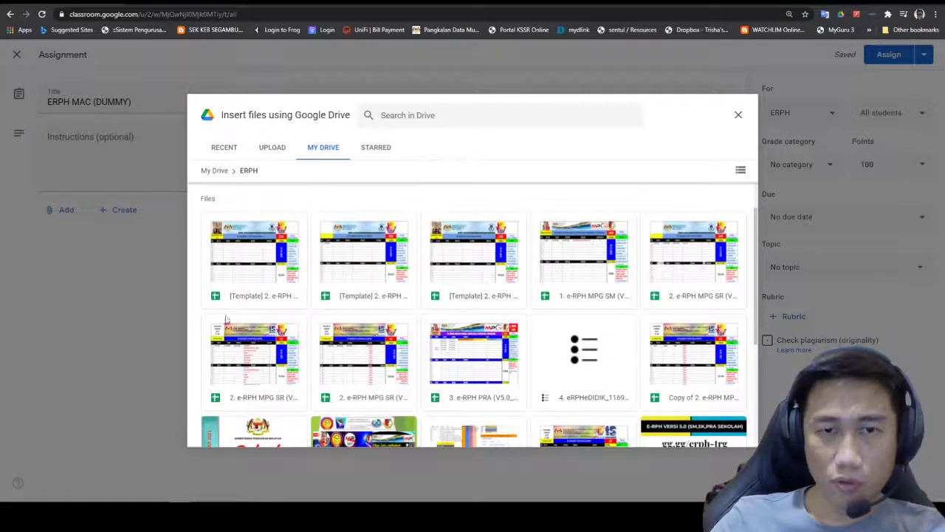
scroll(584, 329, "down", 1)
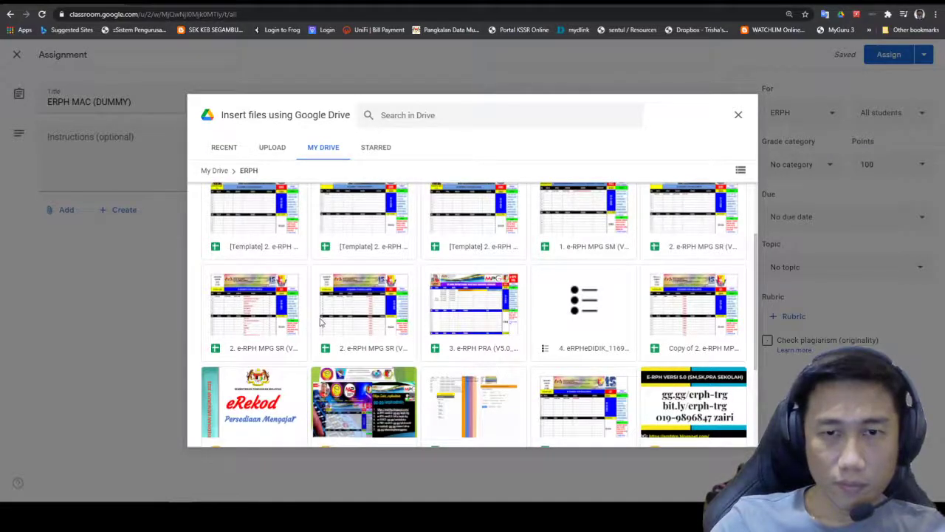
scroll(321, 321, "down", 2)
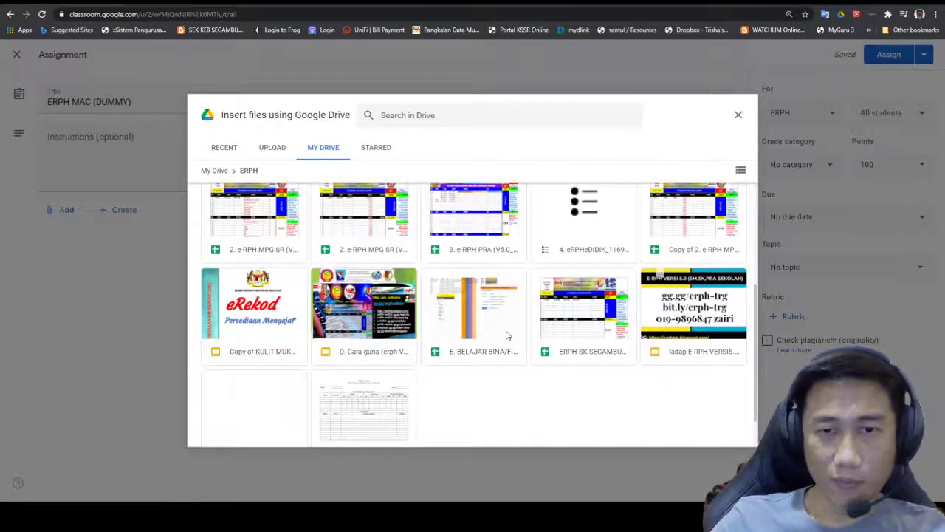
left_click(596, 332)
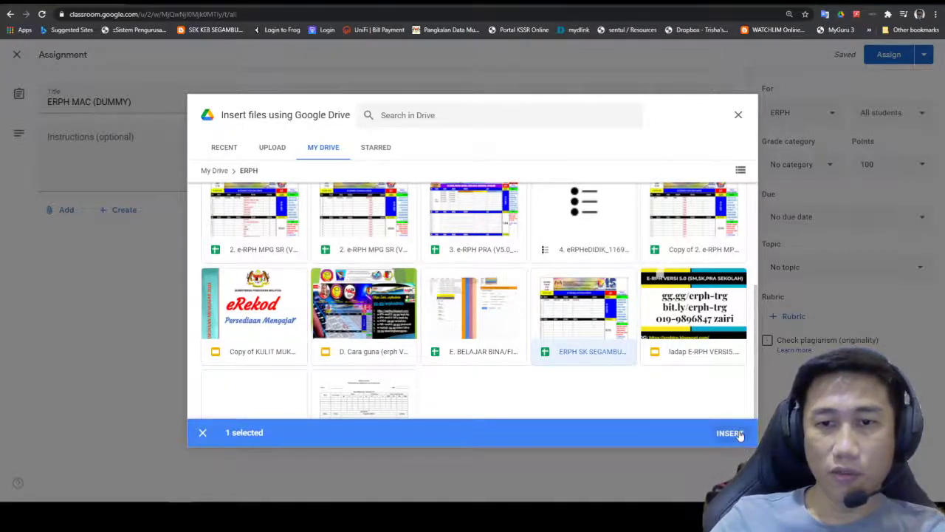
left_click(730, 433)
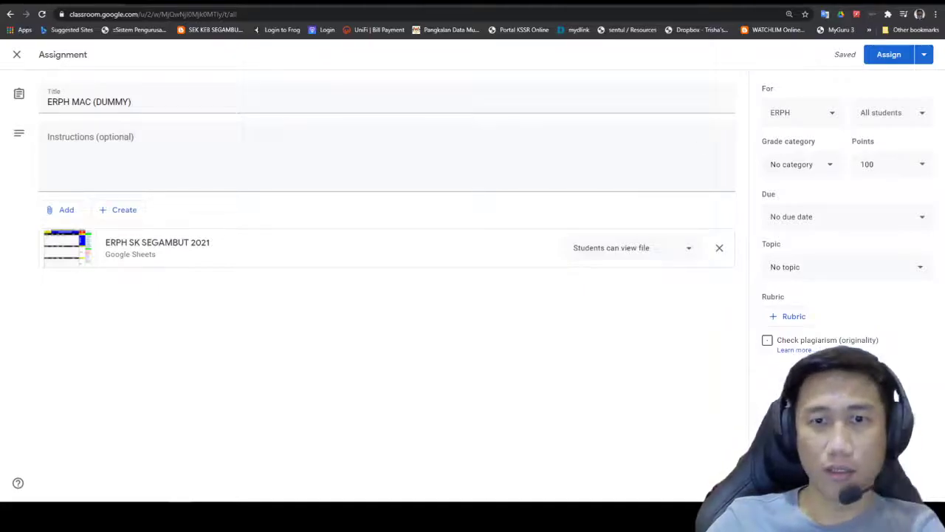
Step: Set the attachment to 'Make a copy for each student' and assign ERPH MAC (DUMMY)
left_click(687, 252)
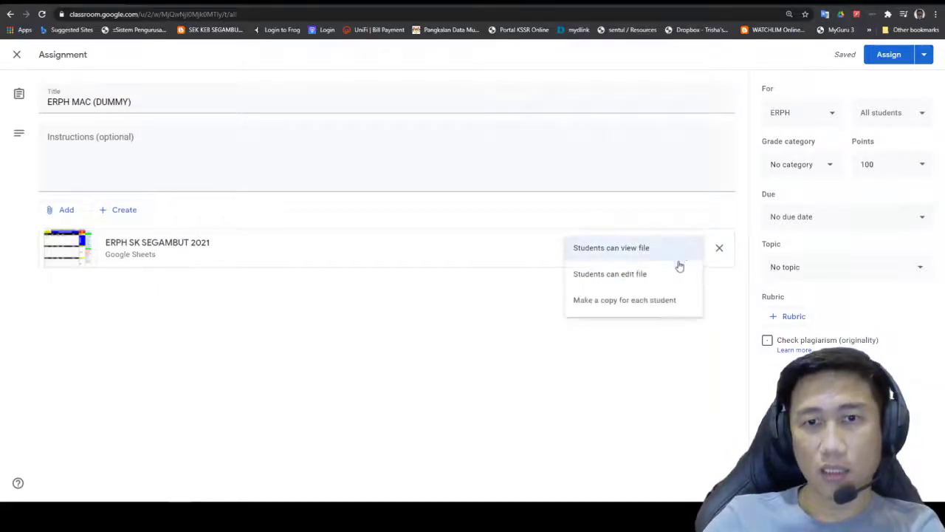
left_click(648, 300)
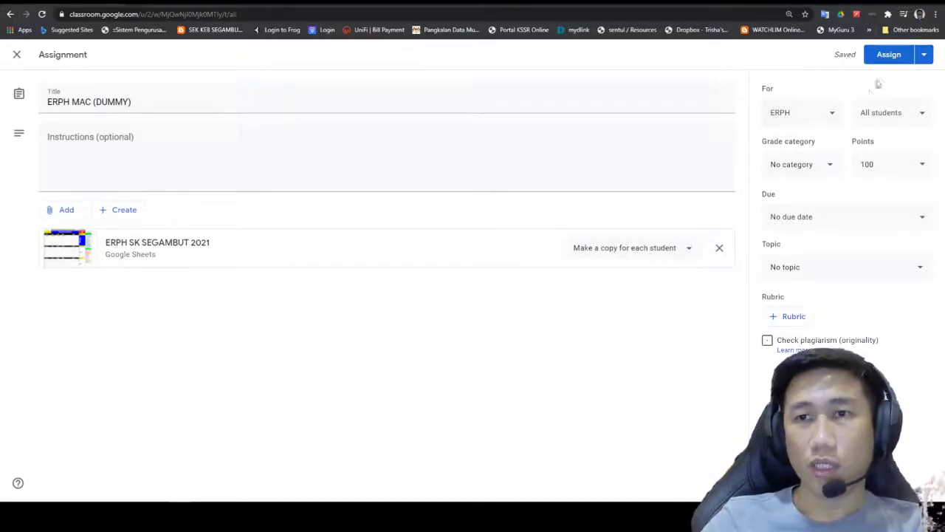
left_click(892, 59)
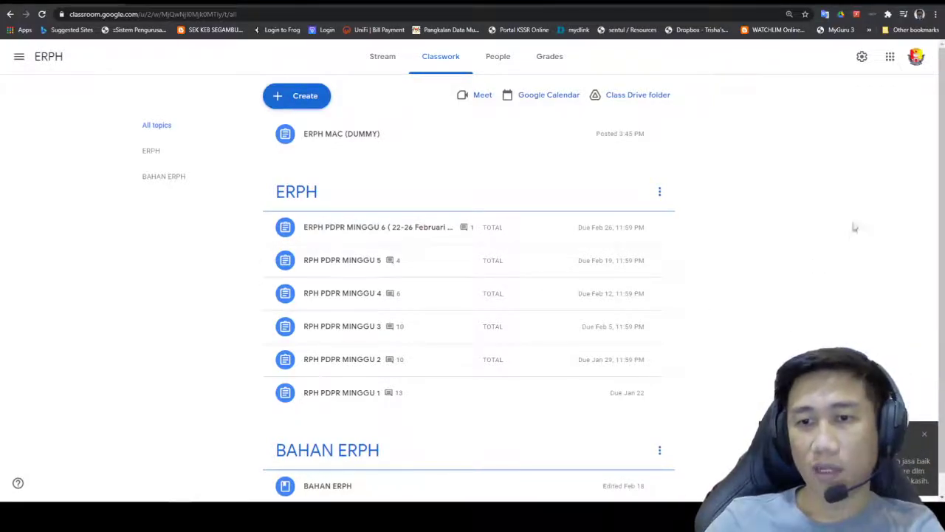
Step: Switch to the second Google account and open the ERPH class from the class list
left_click(917, 62)
left_click(802, 258)
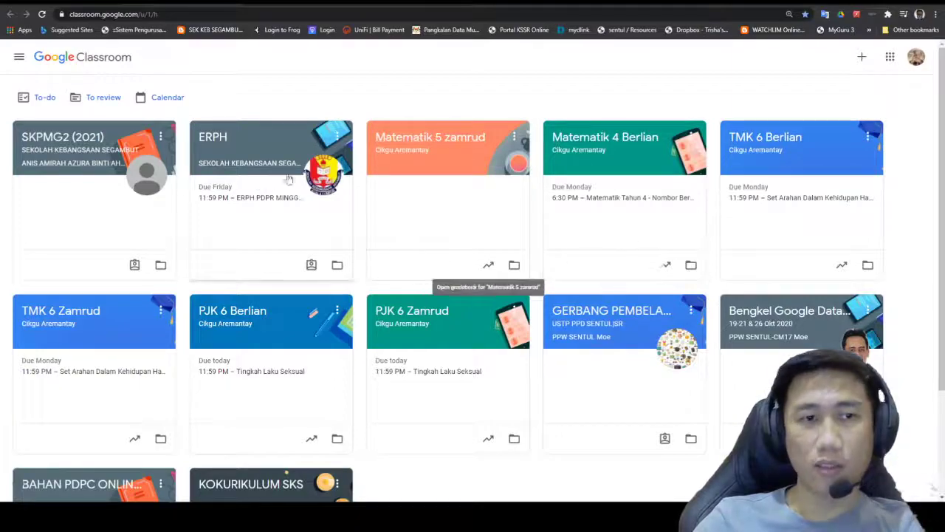
left_click(19, 59)
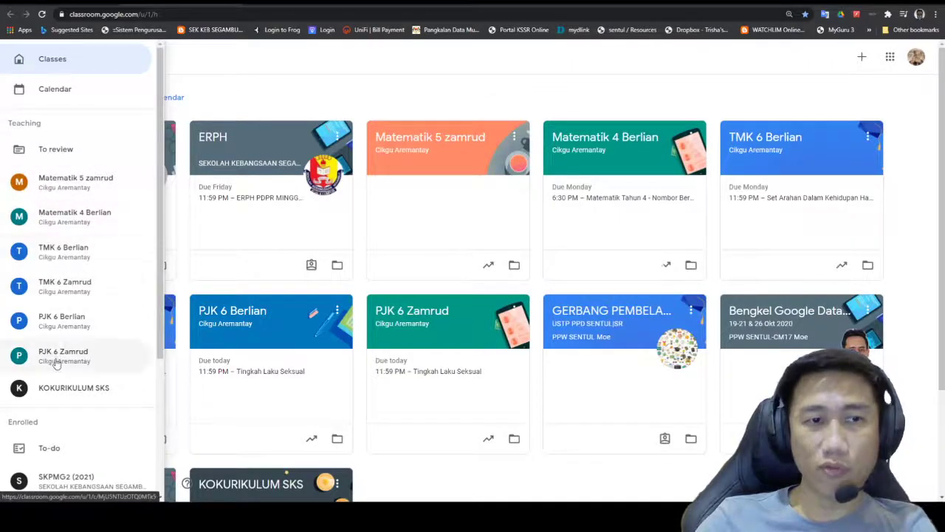
scroll(83, 444, "down", 1)
scroll(82, 443, "down", 2)
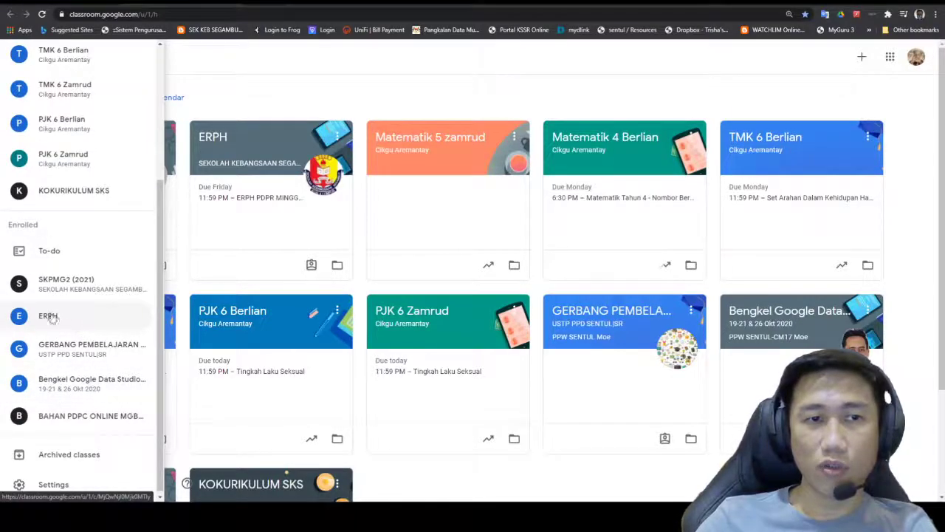
left_click(215, 138)
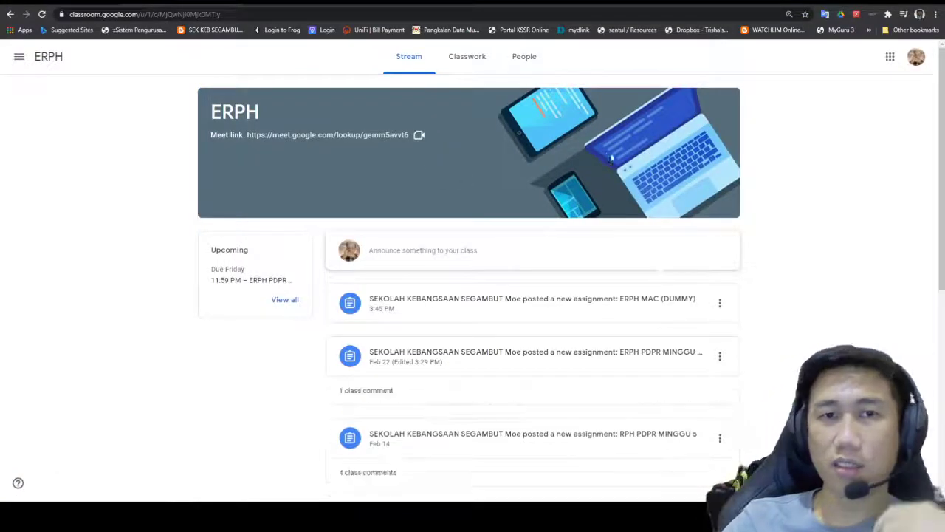
Step: View the ERPH MAC (DUMMY) assignment, open its attached ERPH spreadsheet, then return to the assignment
left_click(465, 59)
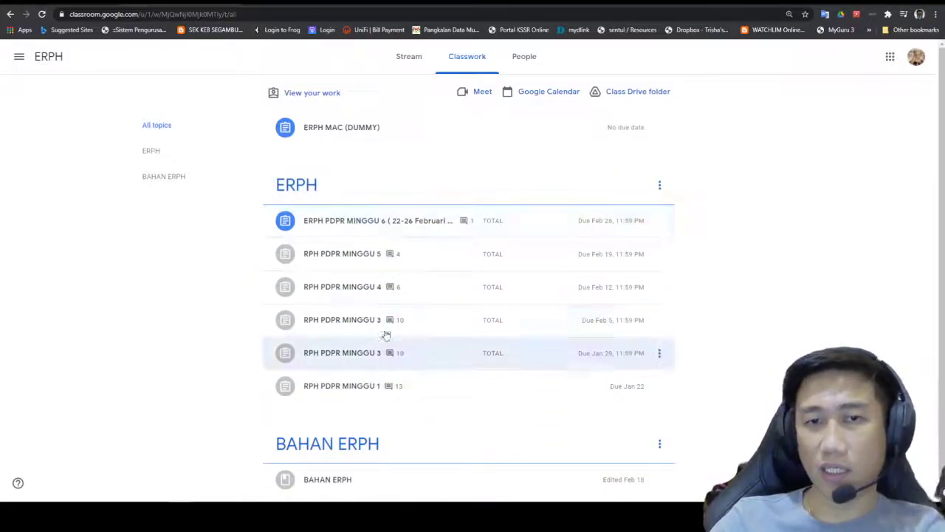
left_click(371, 133)
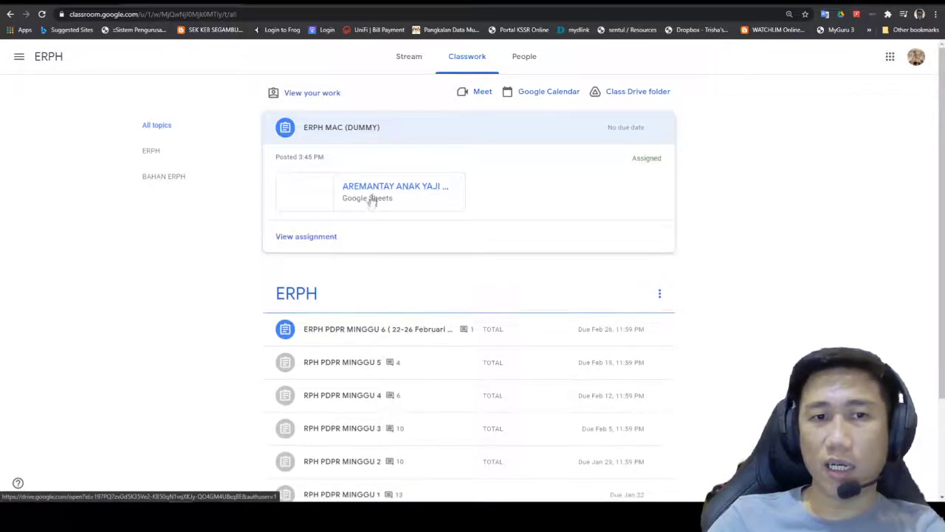
left_click(337, 131)
left_click(333, 128)
left_click(320, 237)
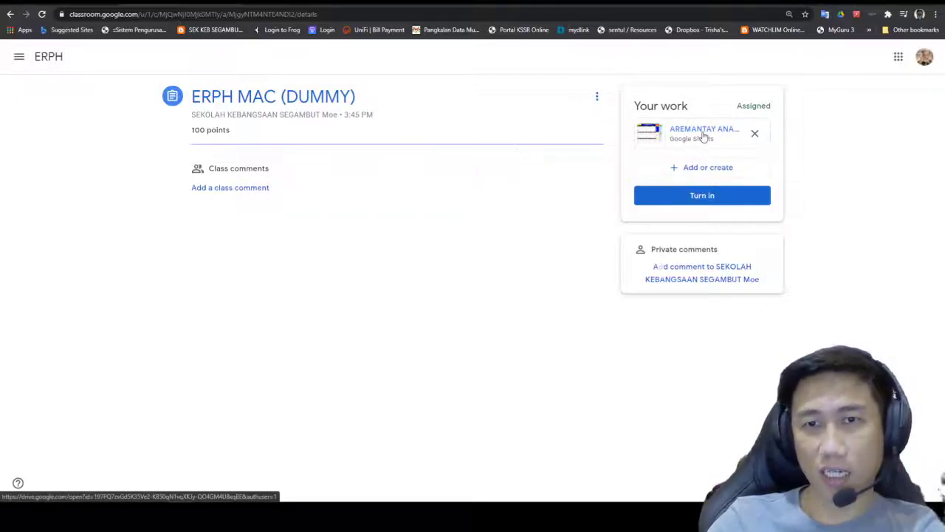
left_click(703, 136)
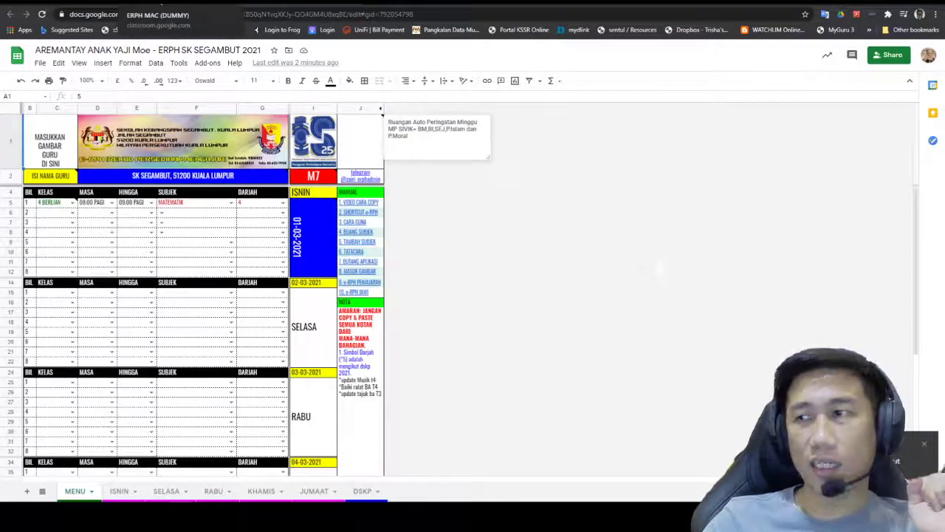
left_click(159, 4)
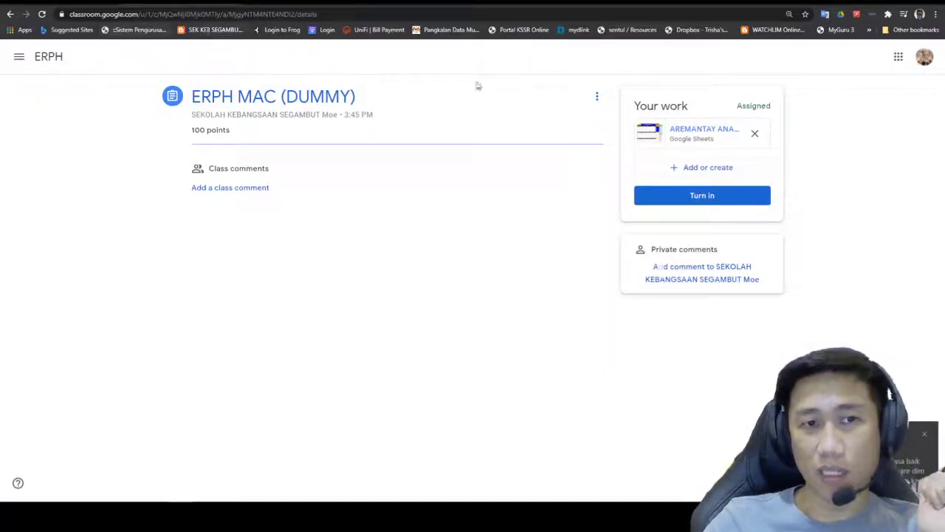
Step: Go back to ERPH's Classwork page and open the Class Drive folder
left_click(68, 4)
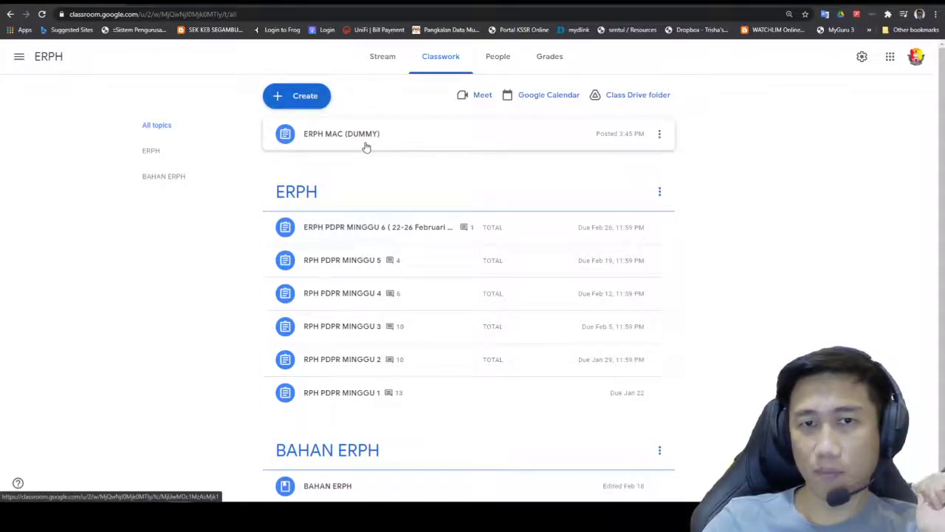
left_click(175, 4)
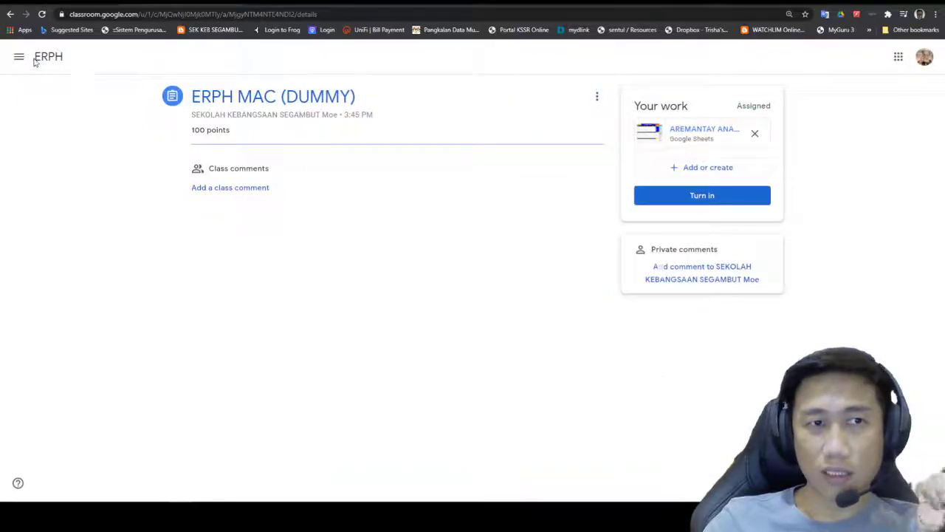
left_click(43, 57)
left_click(466, 57)
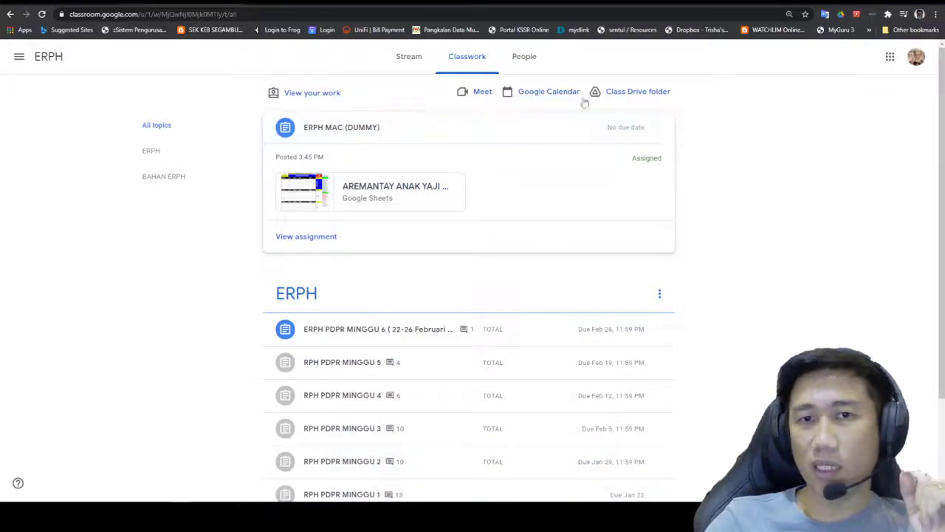
left_click(621, 99)
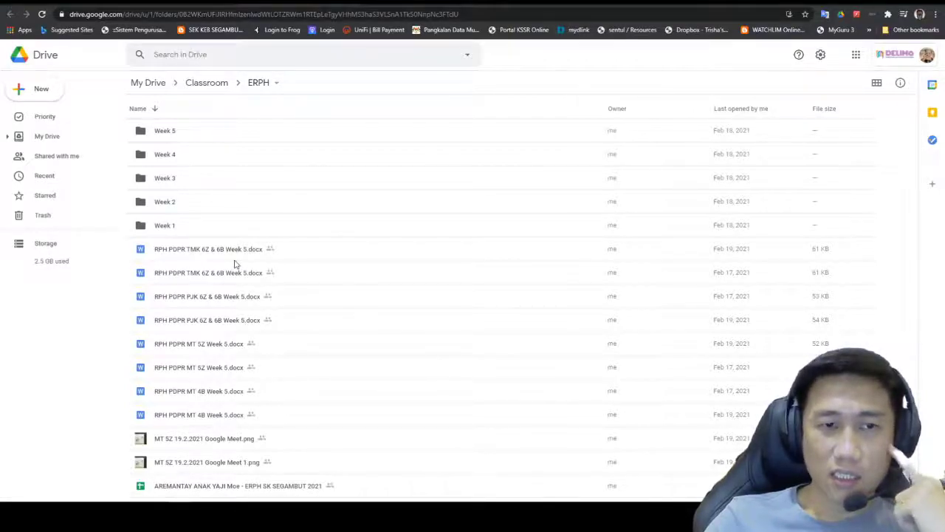
left_click(234, 259)
left_click(236, 279)
left_click(235, 304)
left_click(242, 340)
left_click(235, 390)
left_click(239, 436)
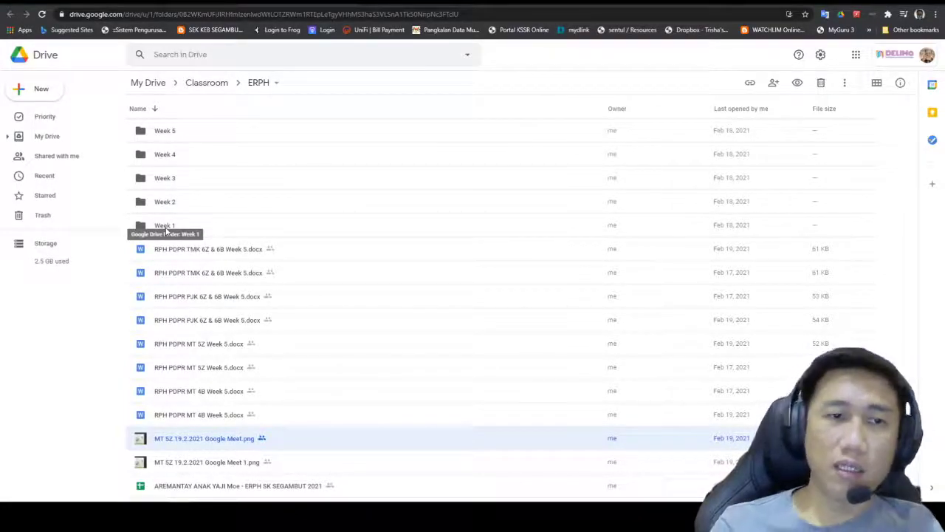
left_click(145, 231)
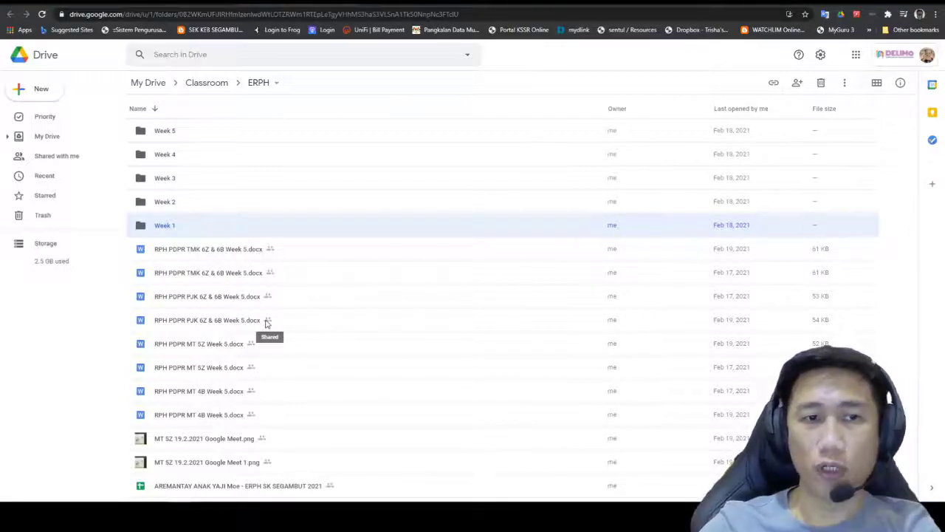
Step: Create a new folder named 'Week 6' in the ERPH Drive folder
left_click(40, 91)
left_click(66, 92)
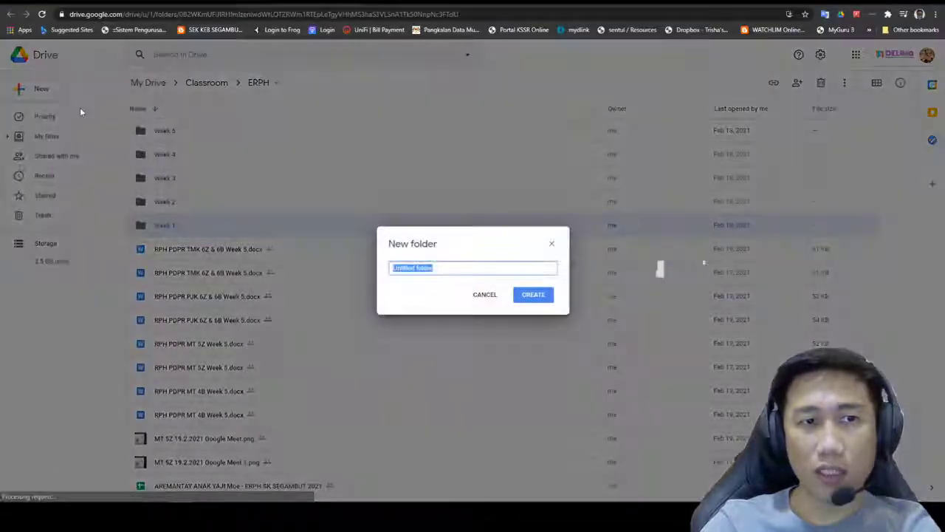
type("Wee")
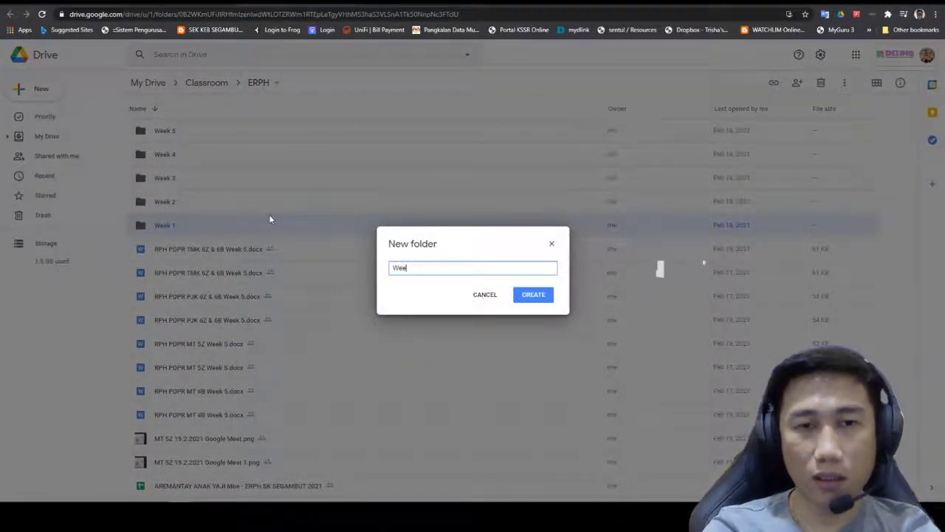
type("k 6")
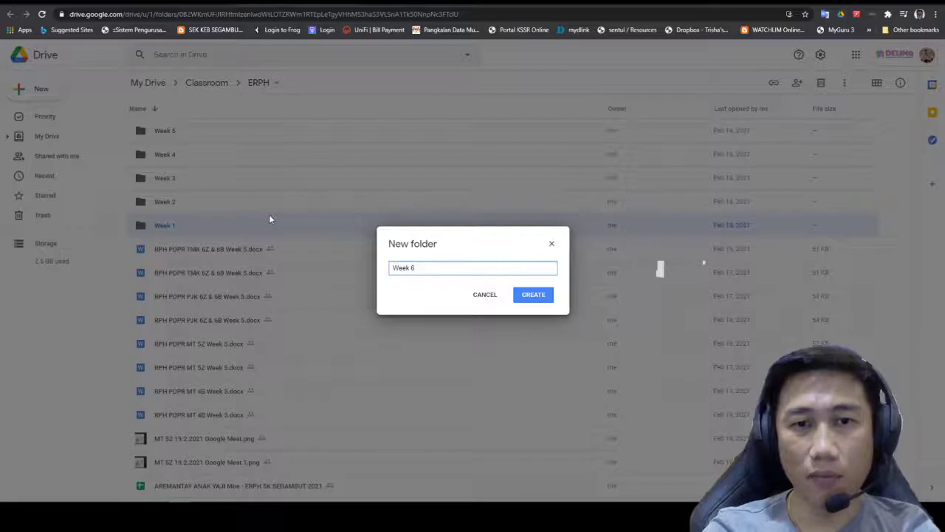
key("Return")
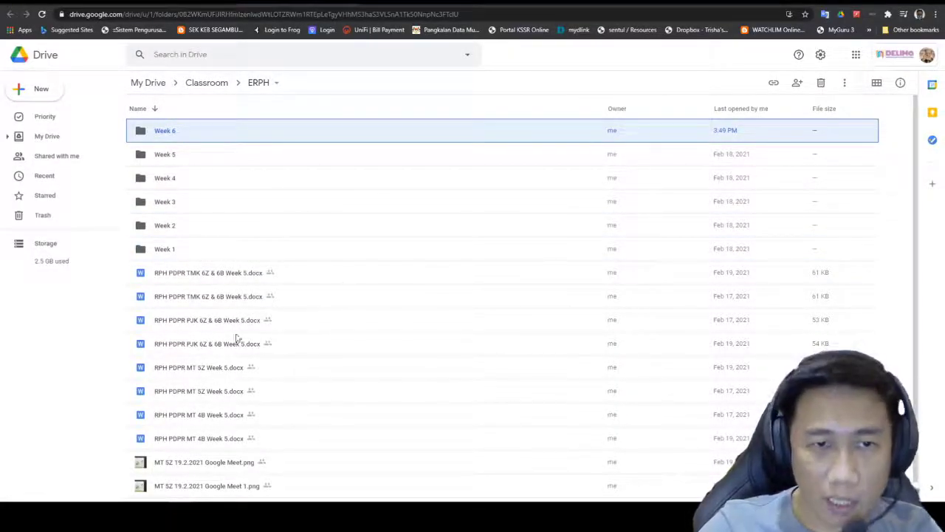
Step: Select the eight Week 5 .docx documents, from the first TMK file to MT 4B
scroll(251, 434, "down", 1)
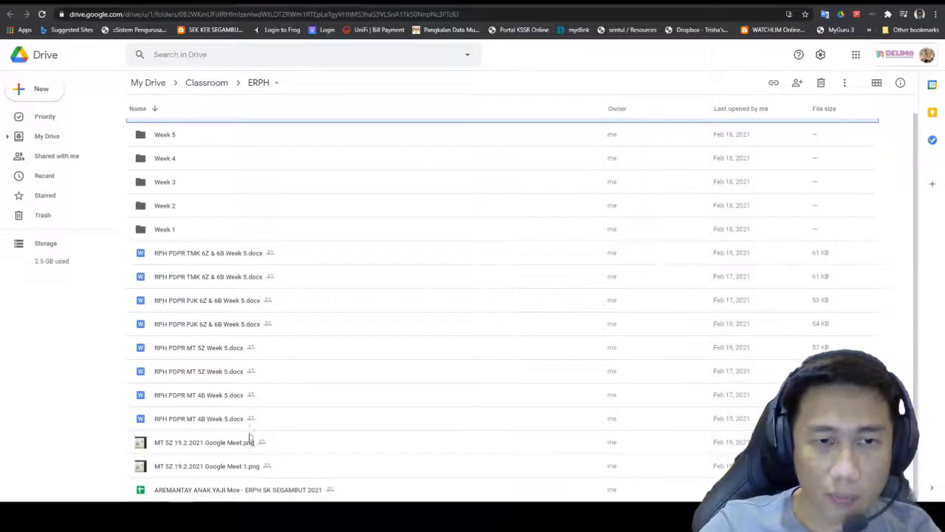
left_click(212, 260)
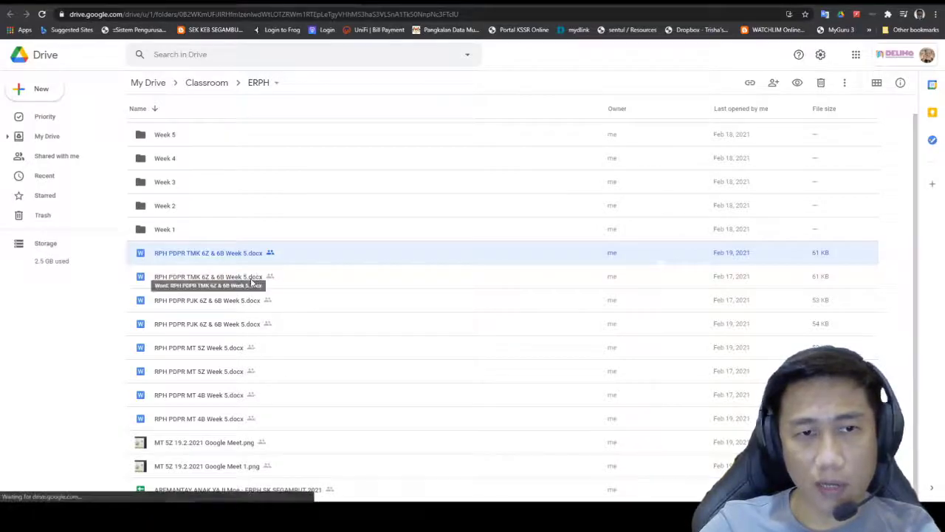
left_click(253, 279, "ctrl")
left_click(251, 303, "ctrl")
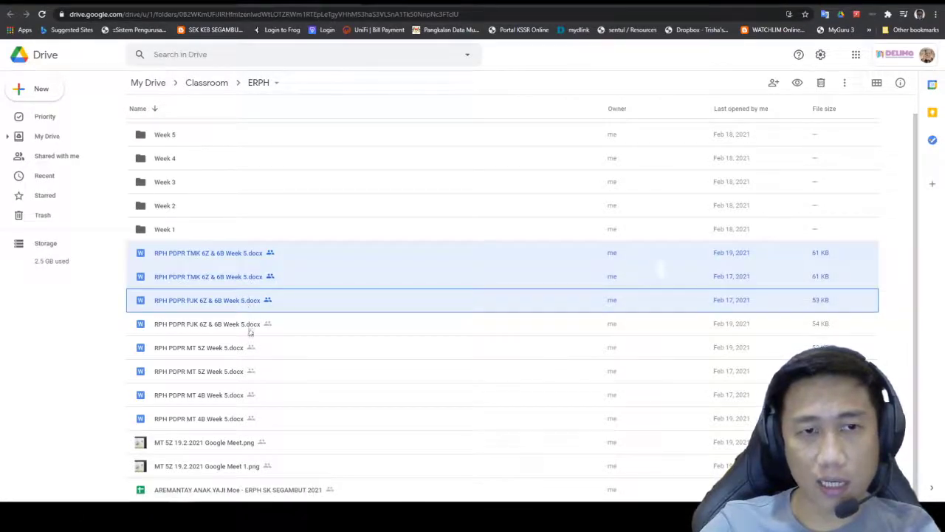
left_click(251, 325, "ctrl")
left_click(248, 348, "ctrl")
left_click(246, 373, "ctrl")
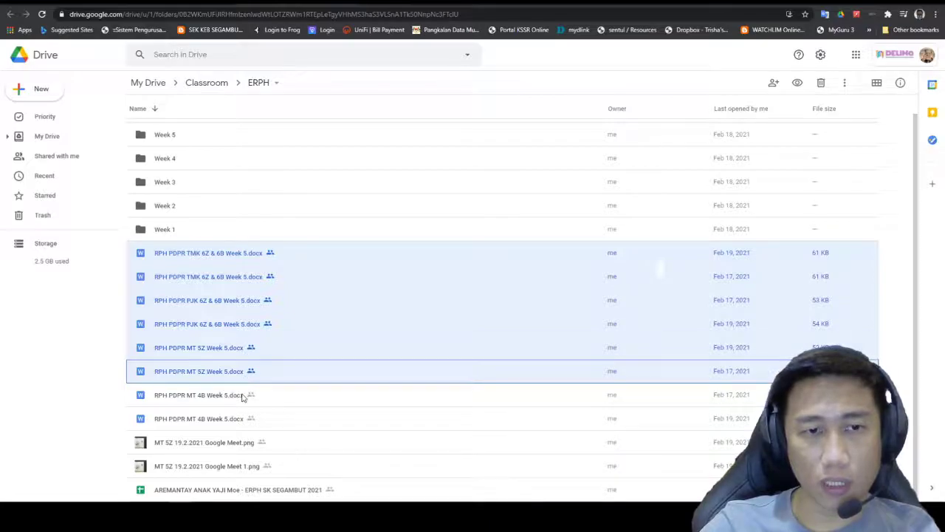
left_click(245, 397, "ctrl")
left_click(251, 418, "ctrl")
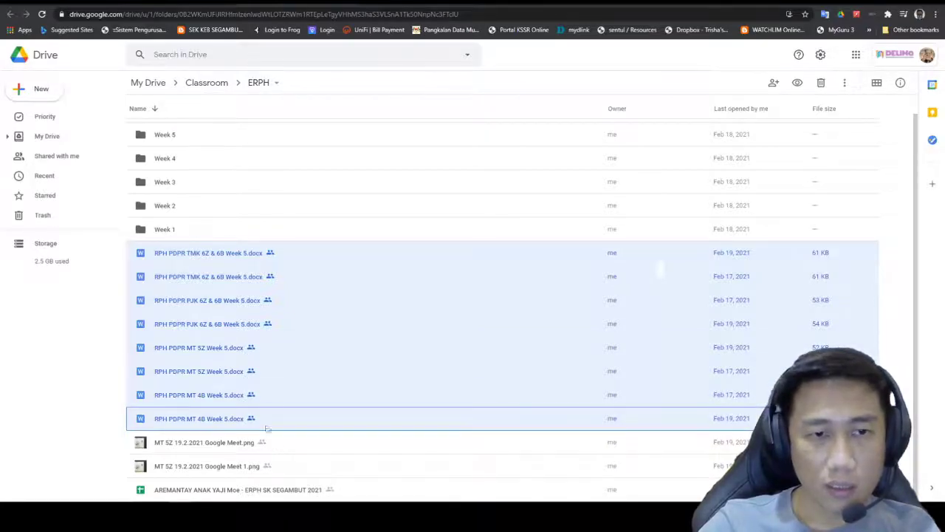
Step: Move the eight Week 5 documents and both Google Meet screenshots into the Week 5 folder
left_click_drag(185, 282, 164, 164)
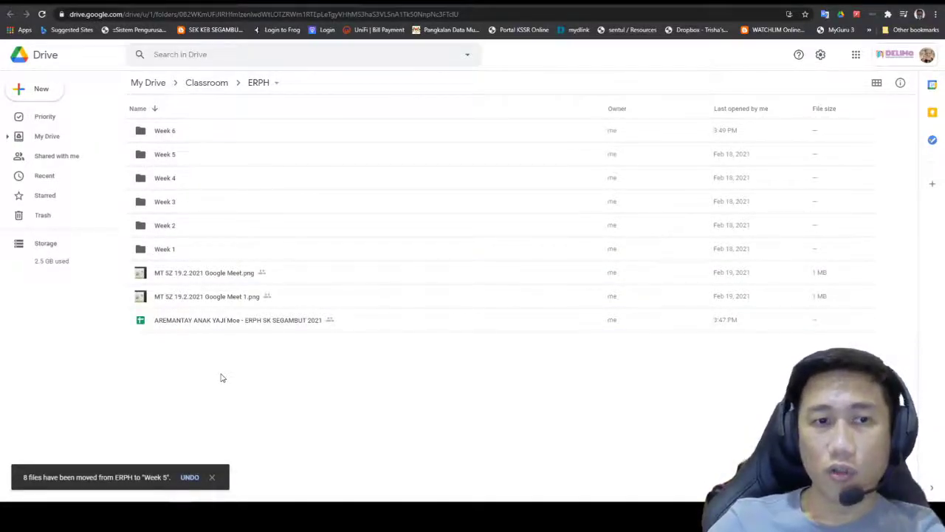
left_click(235, 300)
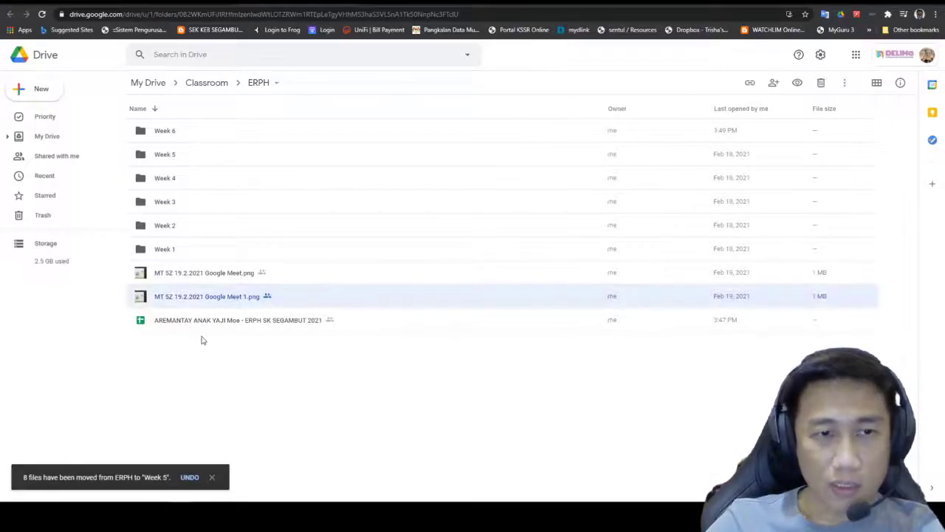
left_click(210, 270, "shift")
left_click_drag(201, 278, 161, 157)
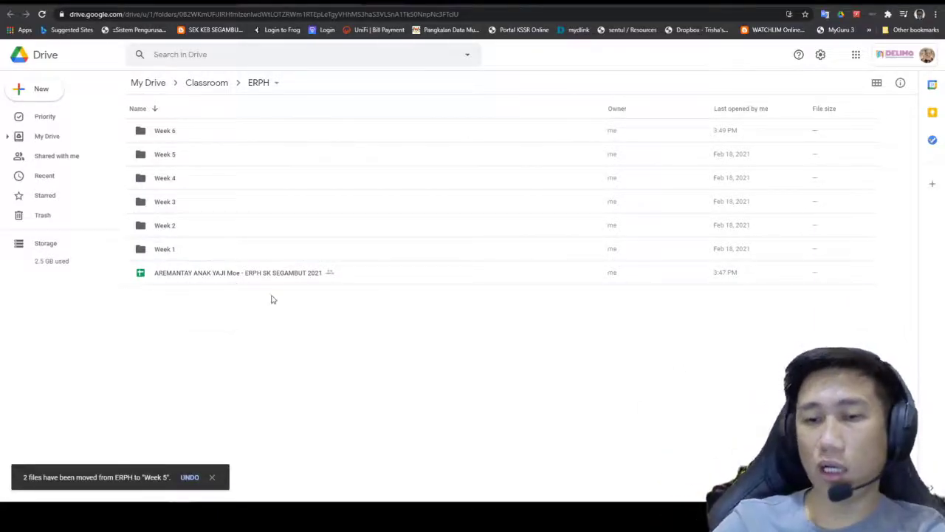
Step: Click through the week folders to the new Week 6 folder, then return to ERPH's Classwork
left_click(168, 249)
left_click(168, 224)
left_click(171, 201)
left_click(174, 178)
left_click(175, 154)
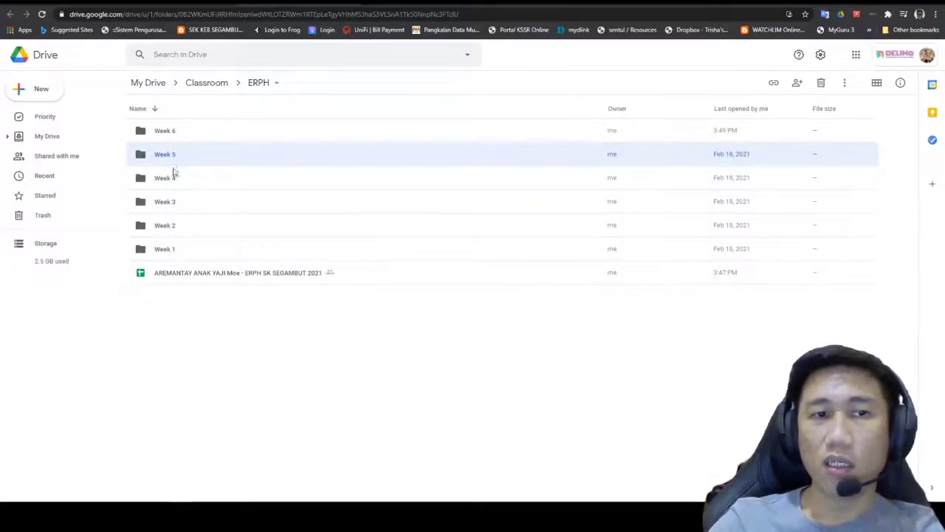
left_click(177, 140)
left_click(172, 253)
left_click(168, 225)
left_click(167, 204)
left_click(169, 183)
left_click(172, 156)
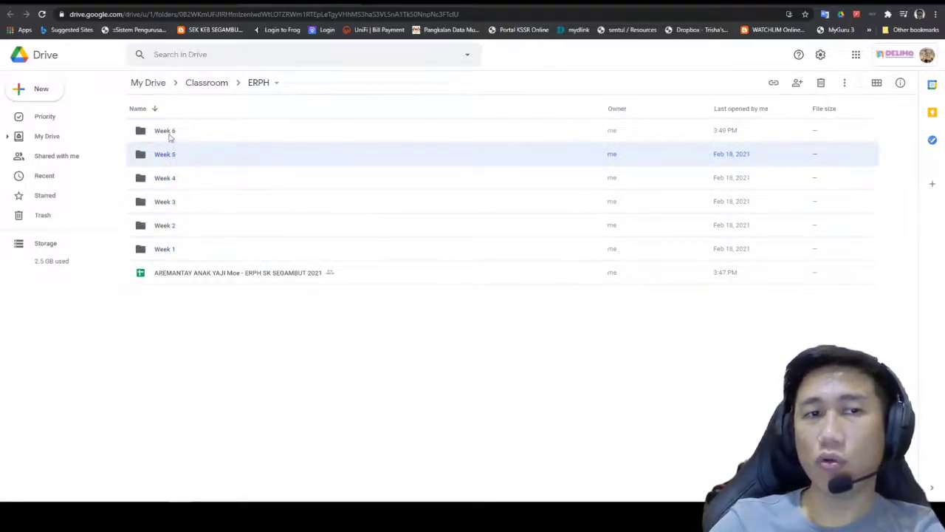
left_click(169, 136)
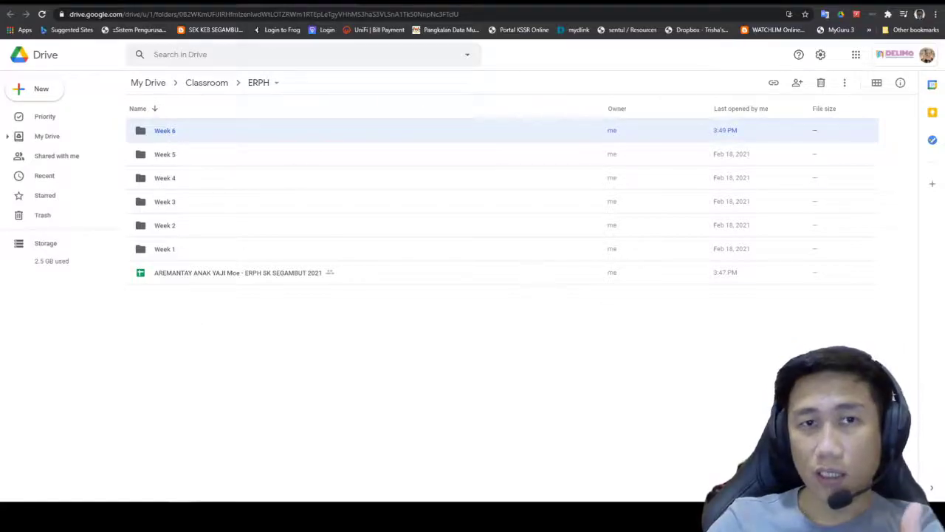
left_click(184, 3)
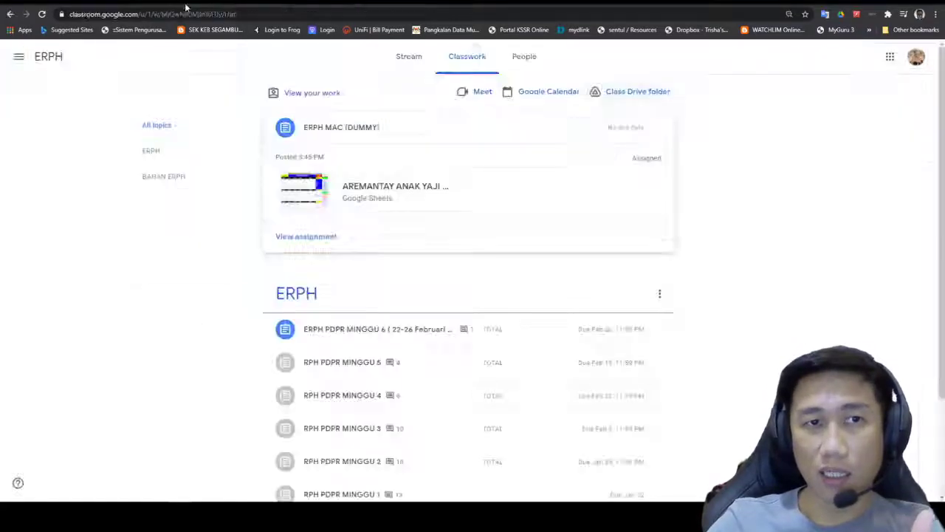
Step: Reopen the class Drive folder and select the e-RPH spreadsheet instead of the Week 6 folder
left_click(622, 93)
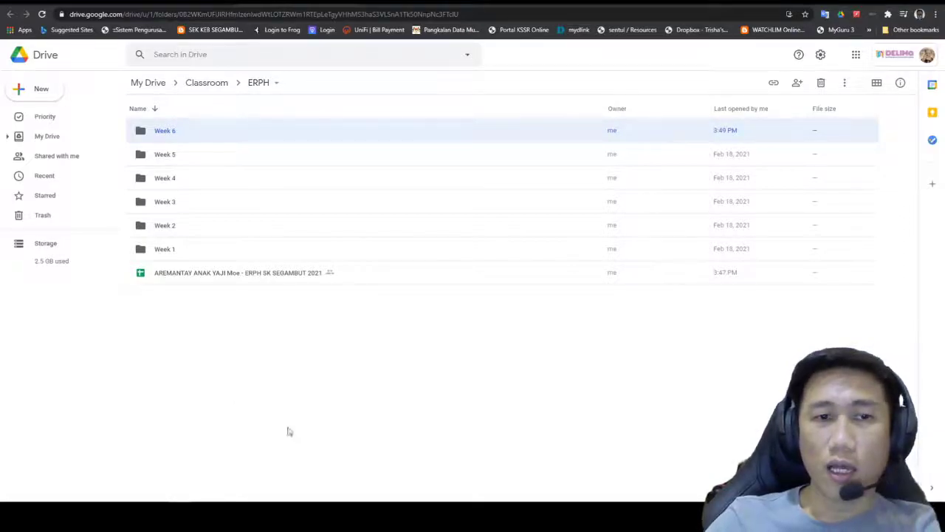
left_click(389, 10)
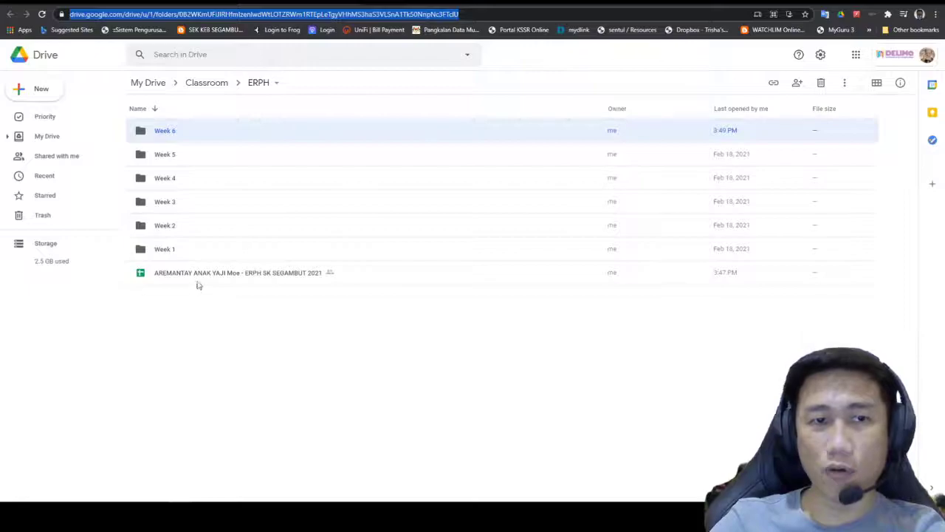
left_click(230, 318)
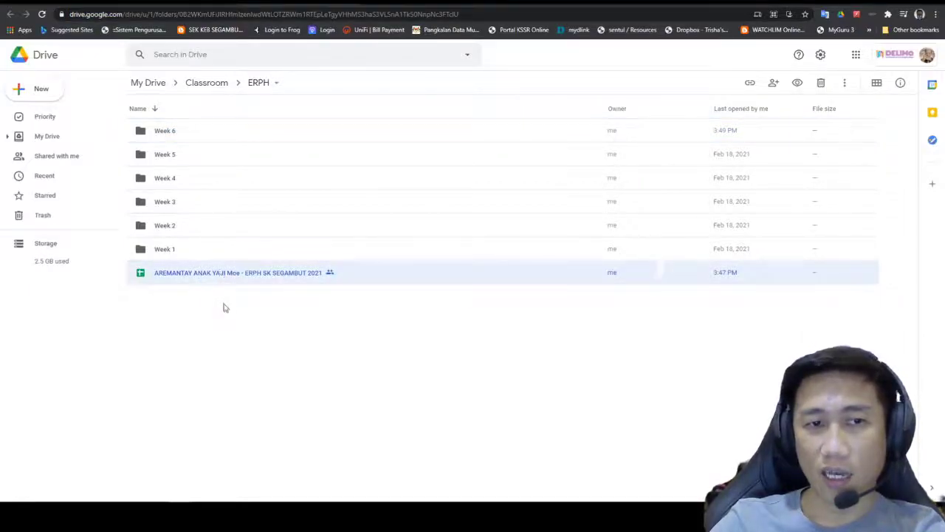
left_click(228, 278)
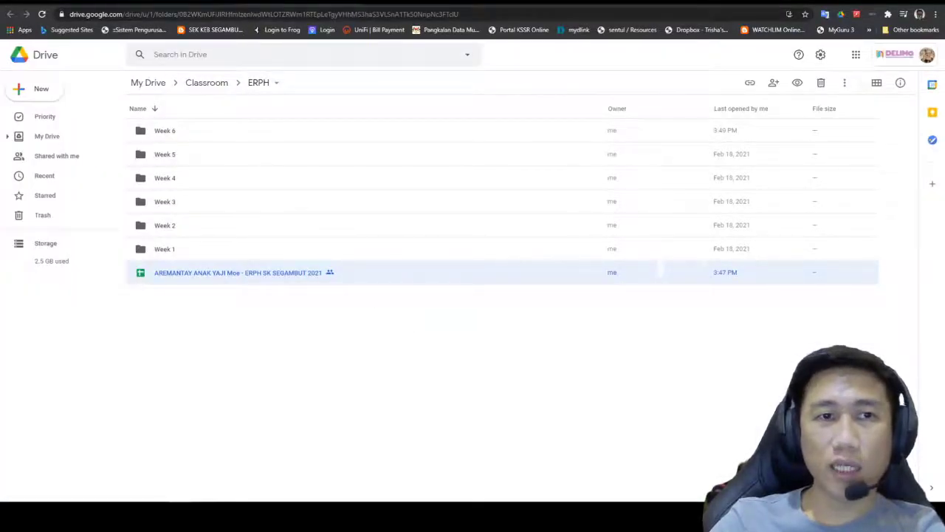
Step: Check the ERPH MAC (DUMMY) attachment in Classroom, then return to the class Drive folder's e-RPH spreadsheet
left_click(353, 5)
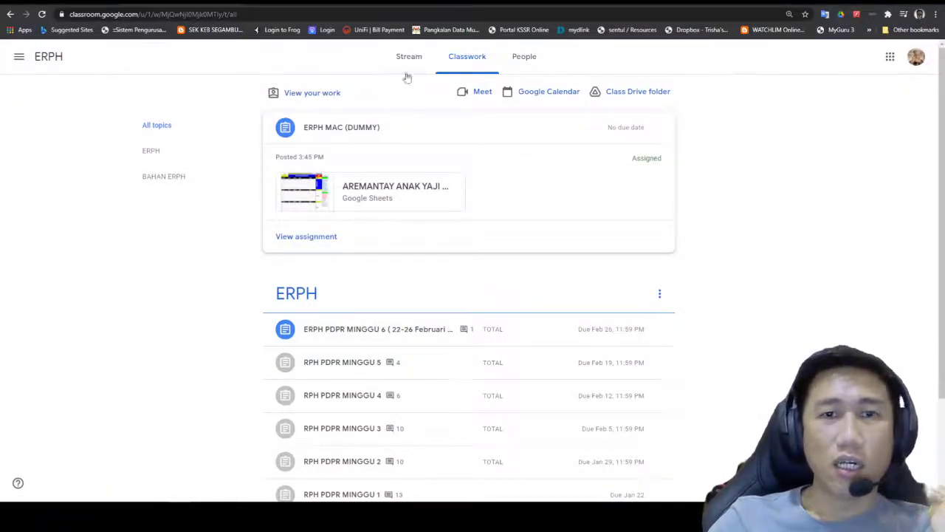
left_click(399, 193)
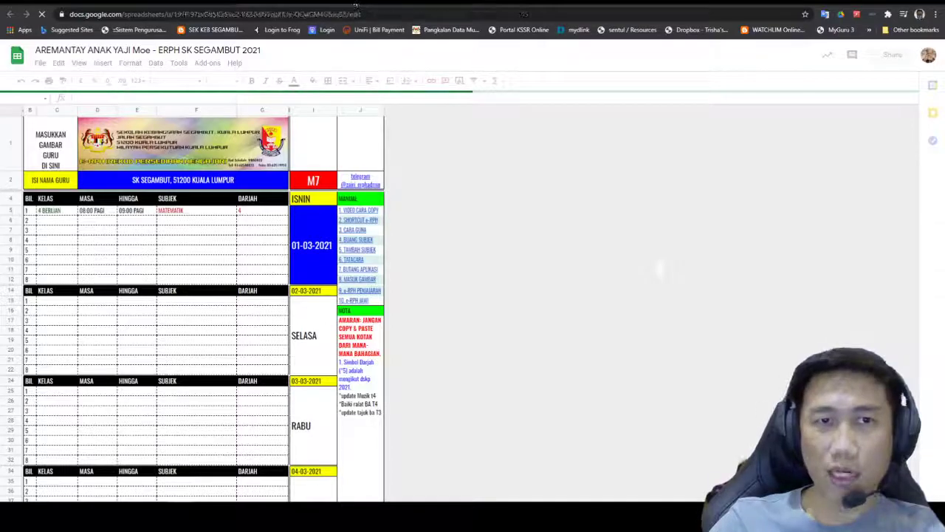
left_click(357, 2)
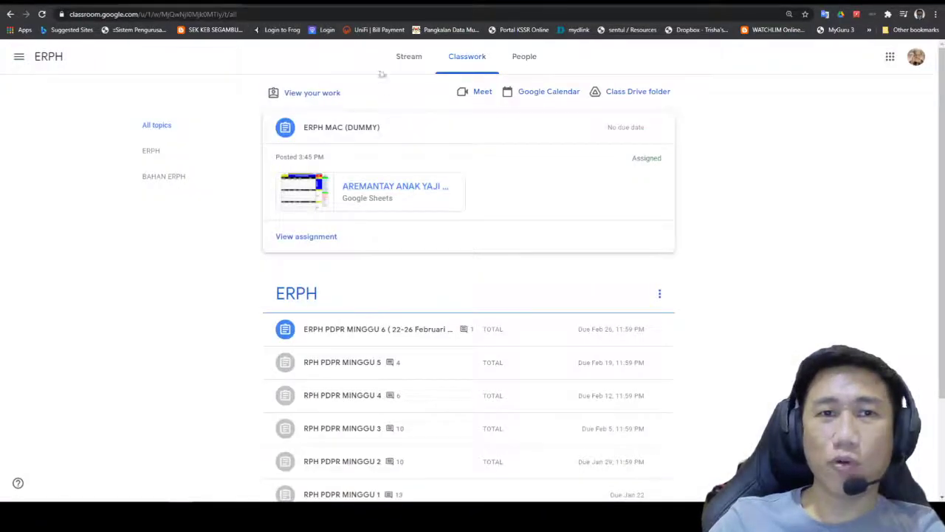
left_click(624, 94)
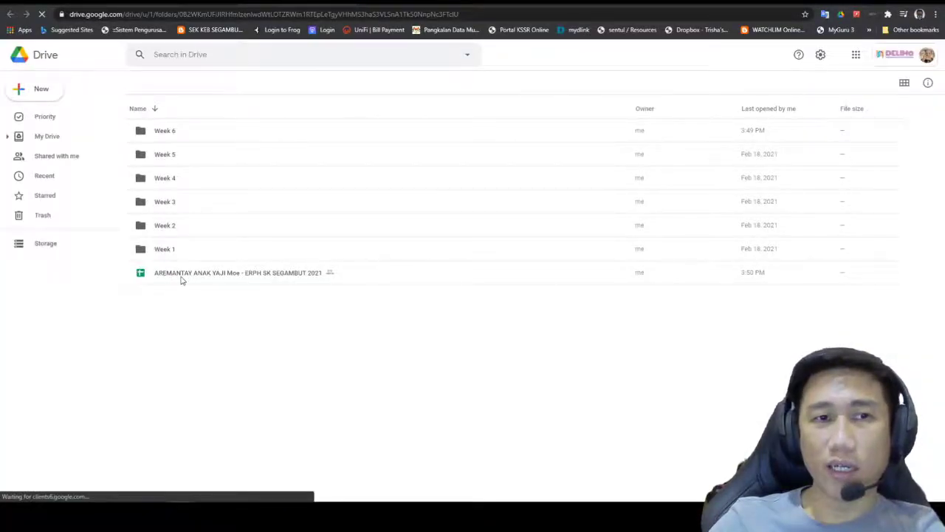
left_click(180, 279)
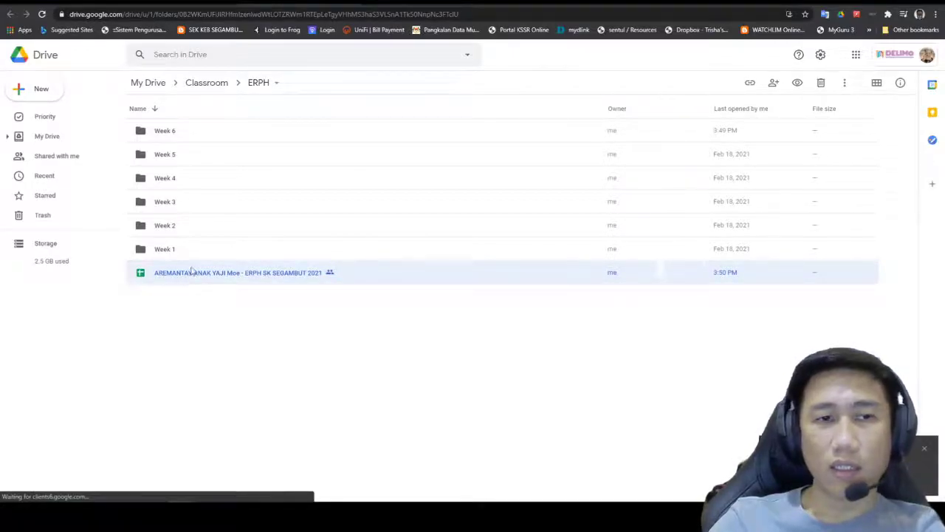
Step: Open ERPH SK SEGAMBUT 2021 in Google Sheets to show the MENU sheet's M7 timetable
double_click(194, 274)
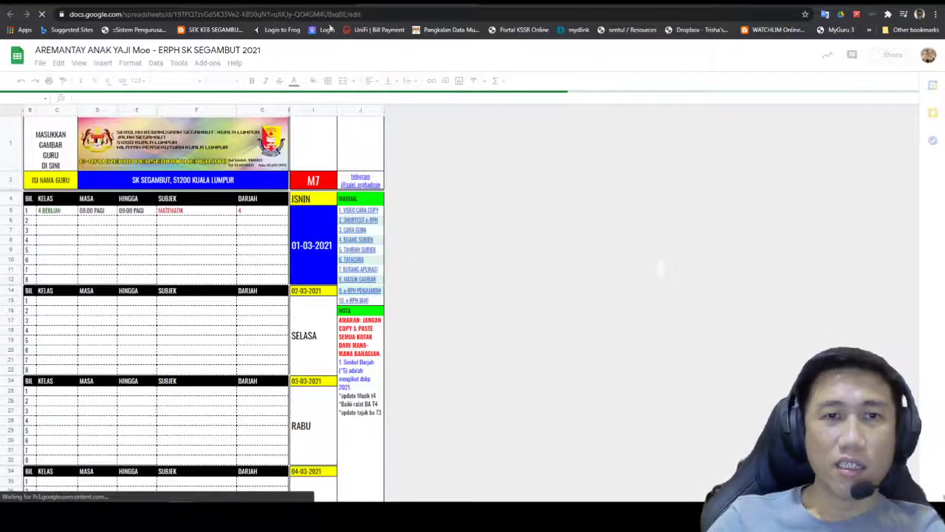
left_click(282, 0)
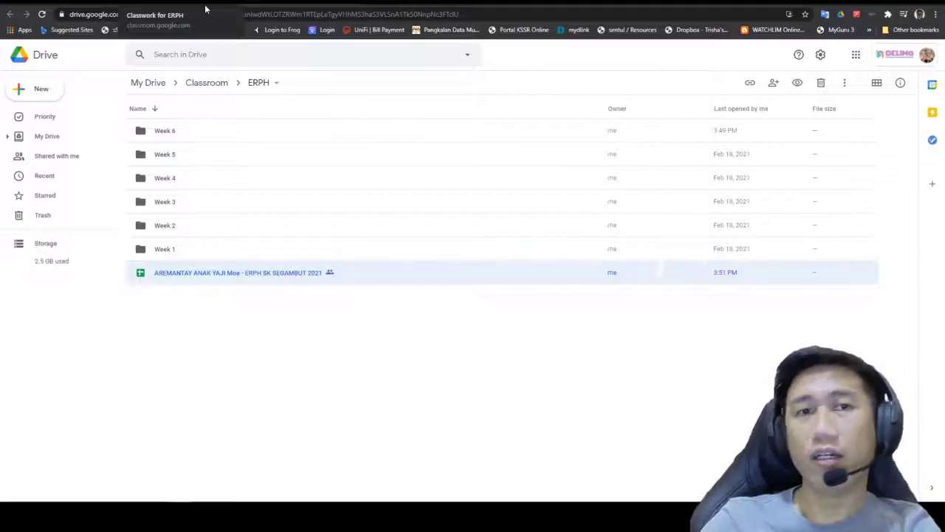
left_click(413, 1)
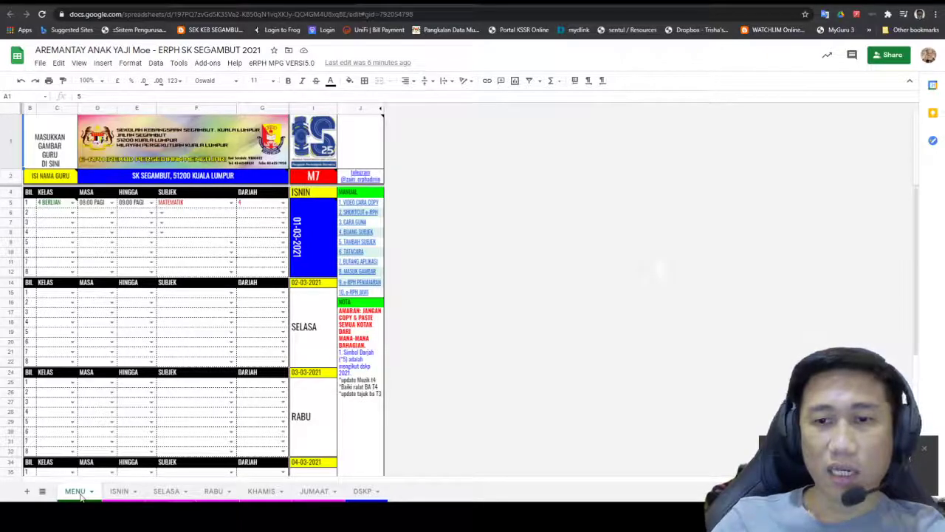
left_click(123, 491)
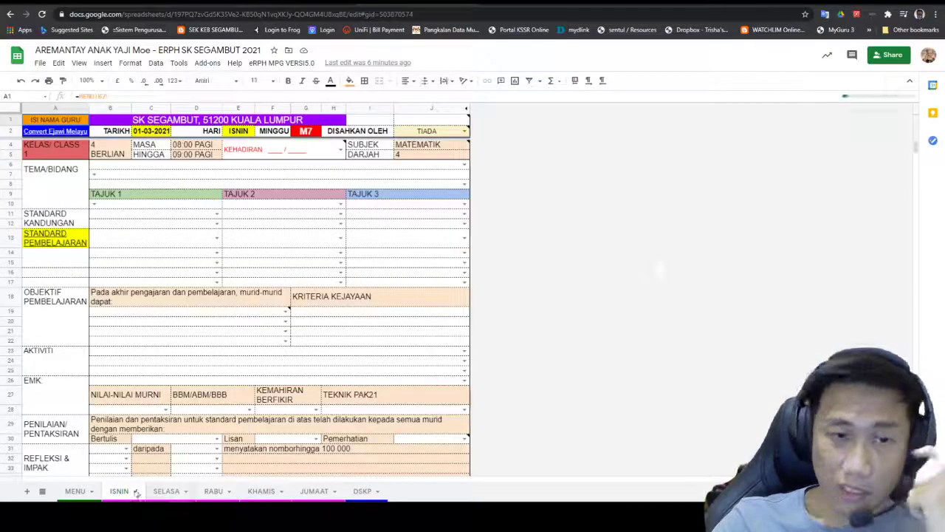
left_click(166, 492)
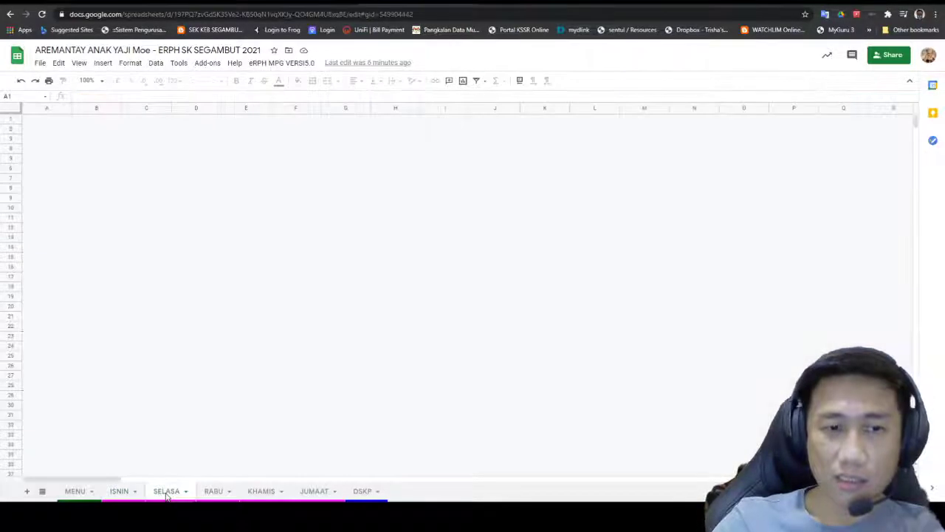
left_click(214, 493)
left_click(261, 493)
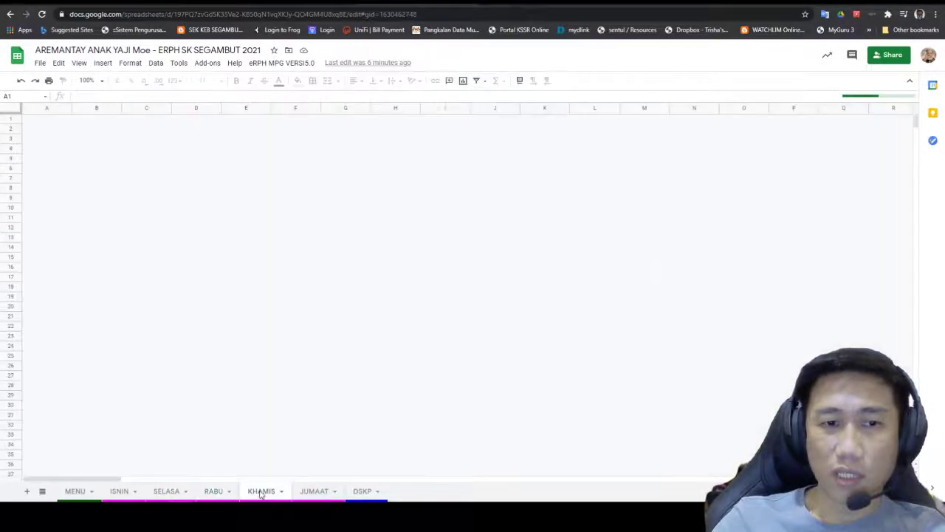
left_click(316, 493)
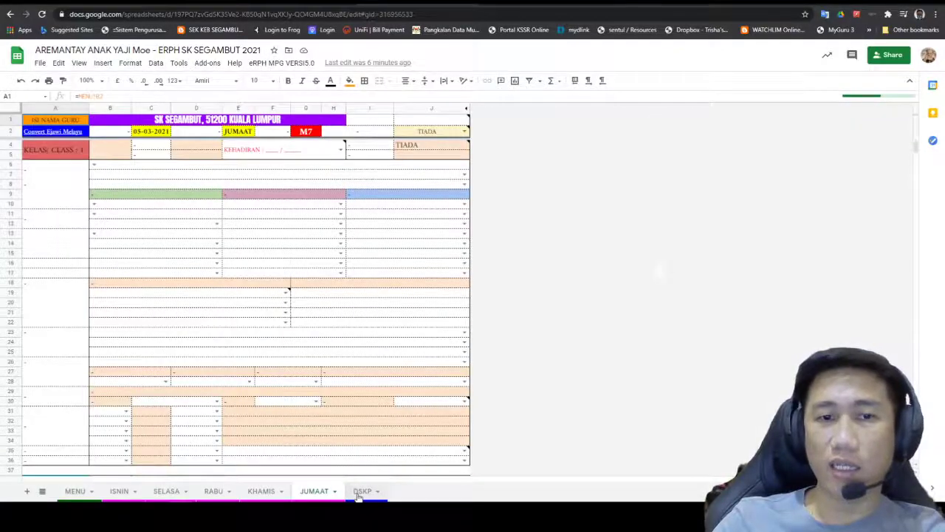
left_click(361, 492)
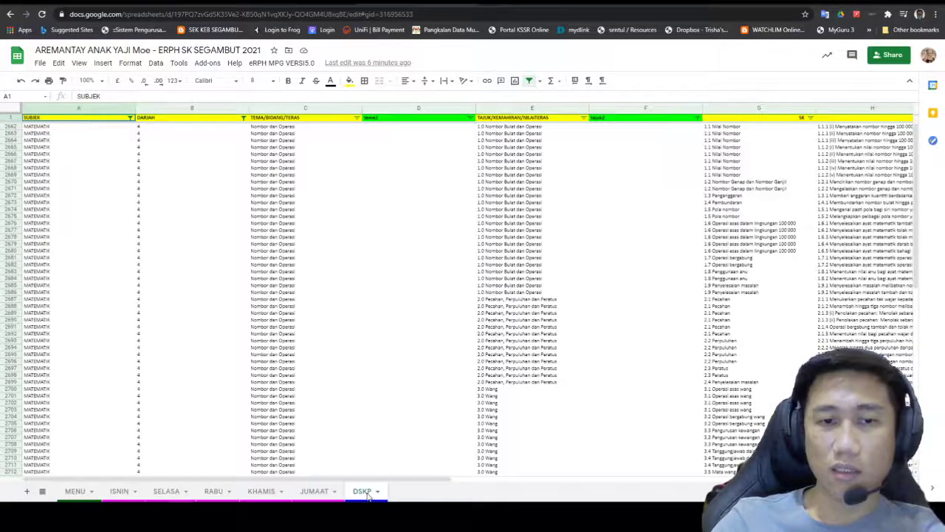
left_click(76, 492)
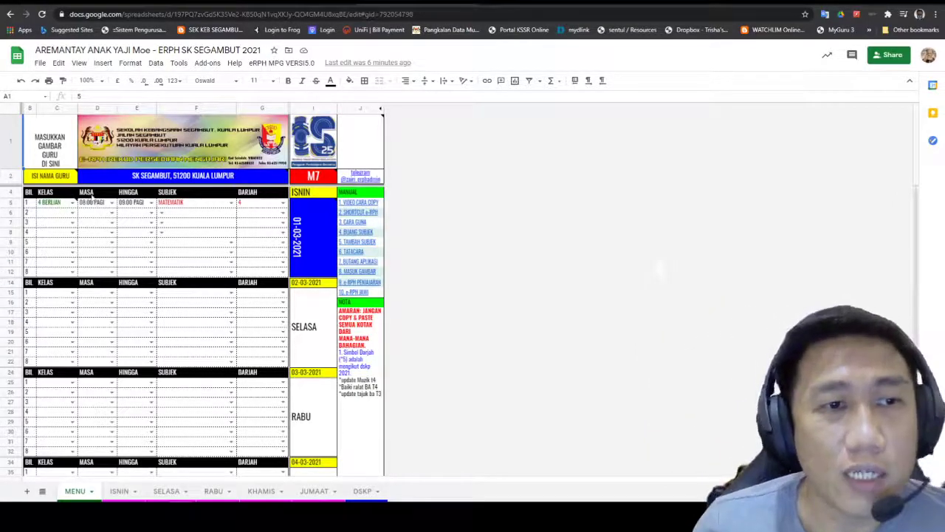
left_click(52, 159)
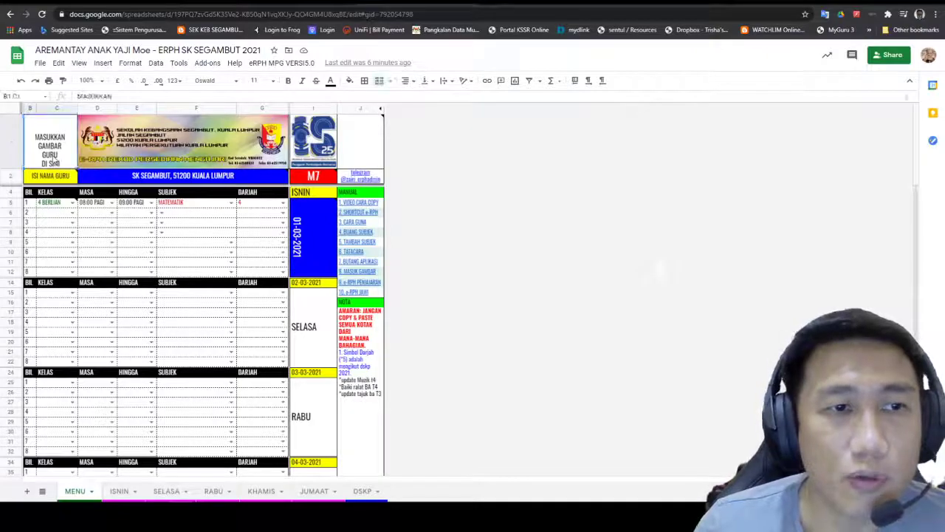
double_click(55, 148)
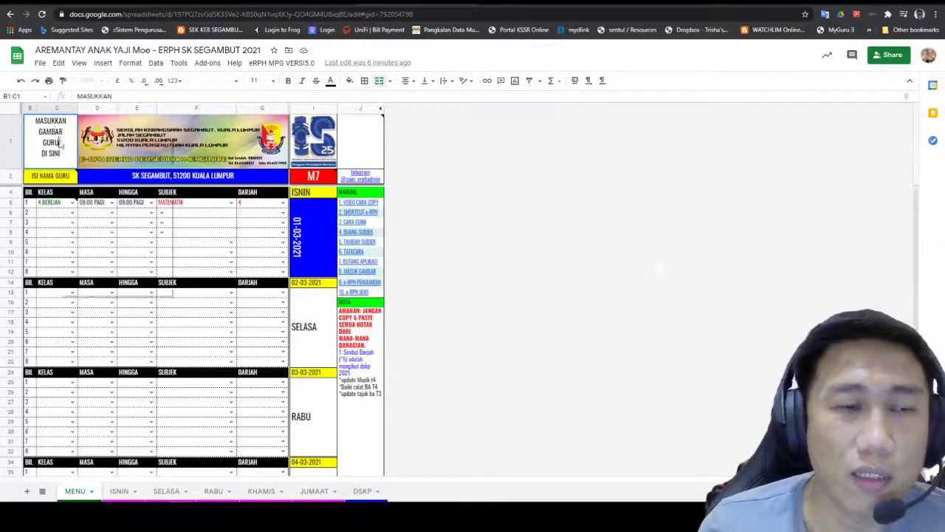
right_click(60, 140)
left_click(57, 140)
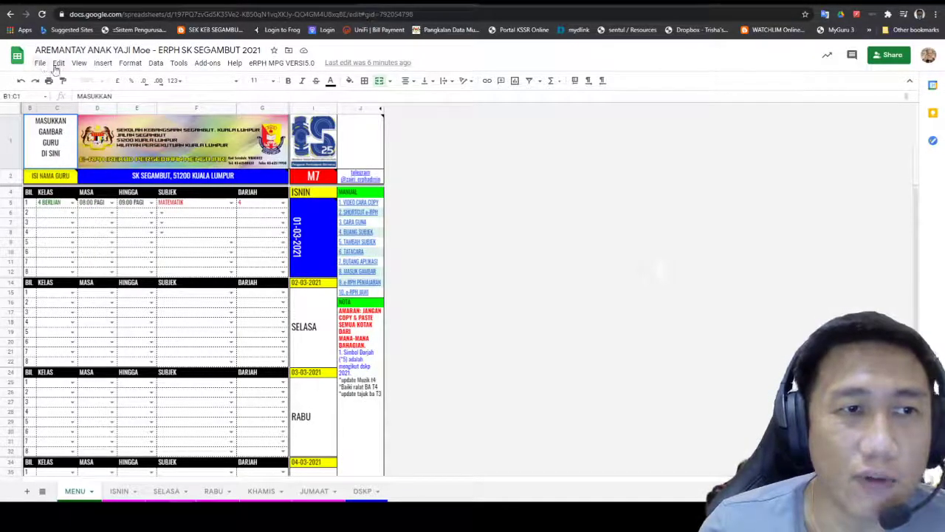
Step: Leave cell B1:C1 and start an Insert > Image > Image in cell for the teacher photo
left_click(110, 130)
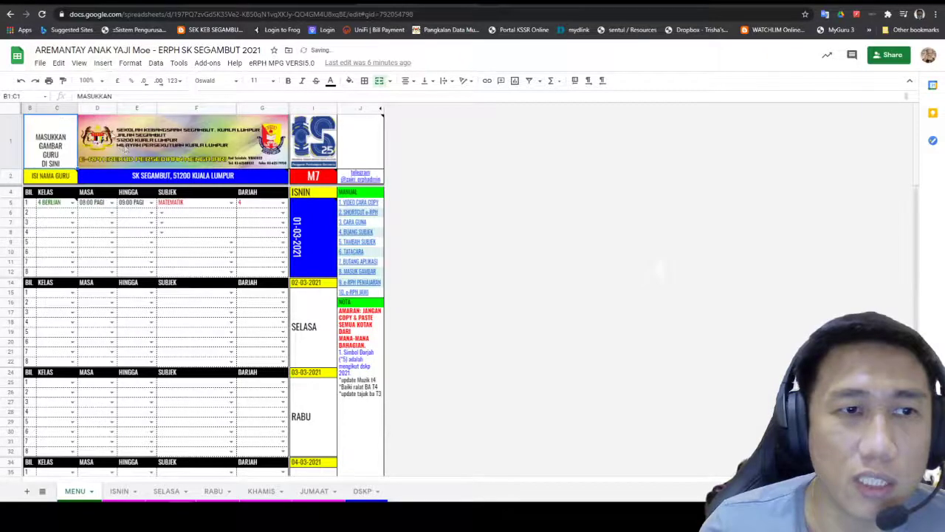
left_click(103, 63)
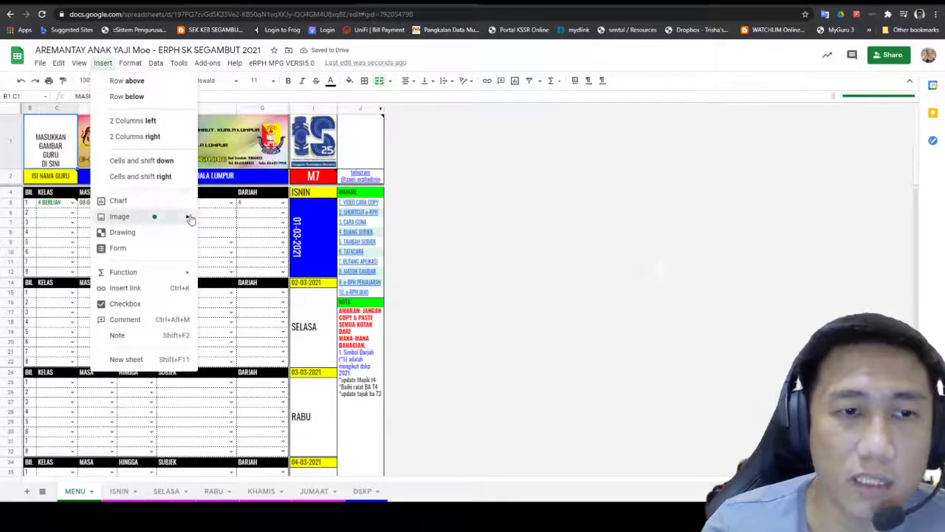
mouse_move(186, 219)
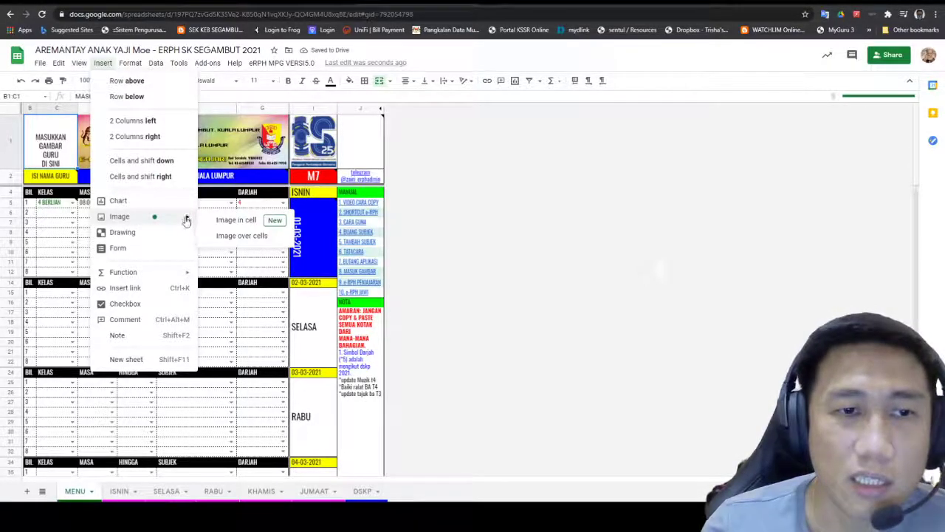
left_click(239, 221)
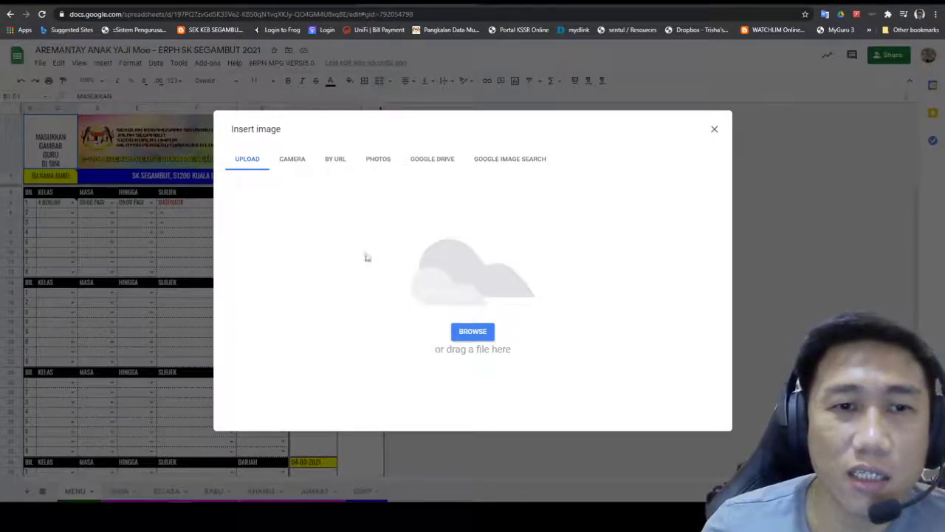
Step: Upload IMG_4055 (5) from Pictures > My Picture into the photo cell B1:C1
left_click(379, 161)
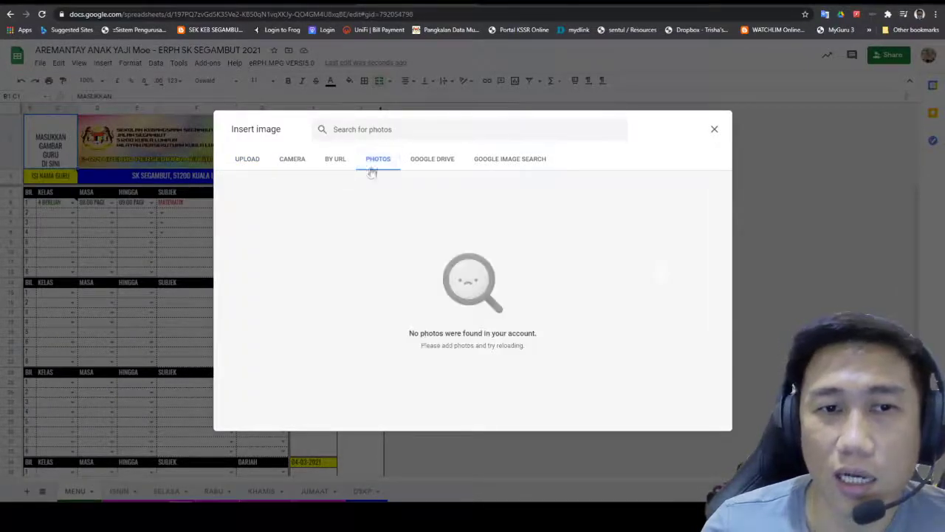
left_click(249, 160)
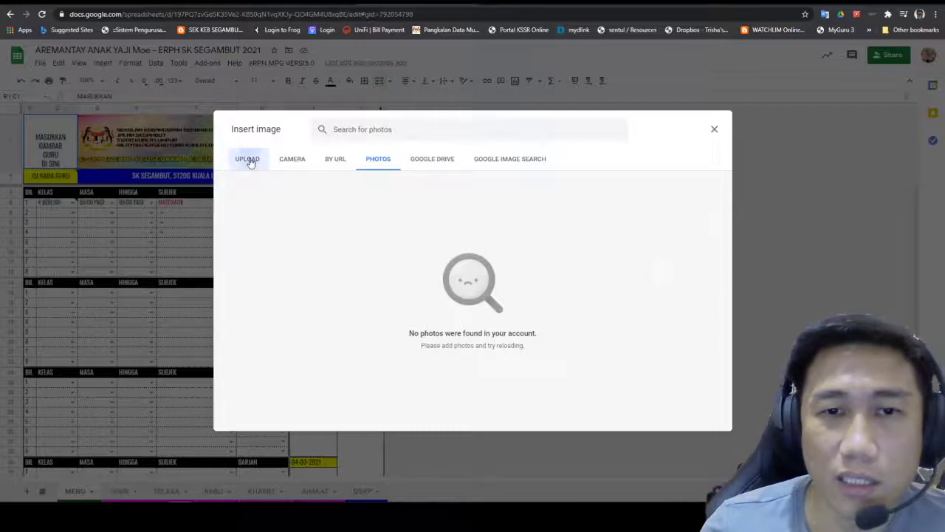
left_click(473, 331)
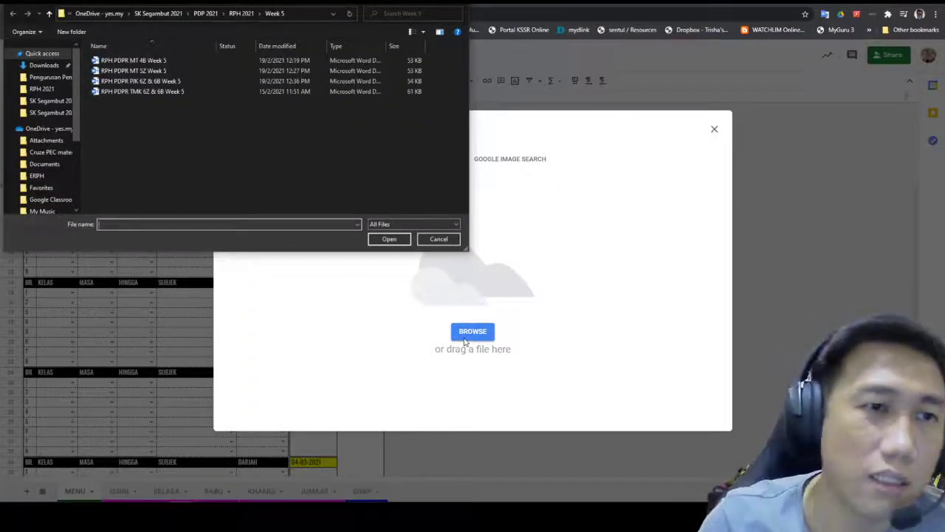
left_click_drag(79, 118, 81, 210)
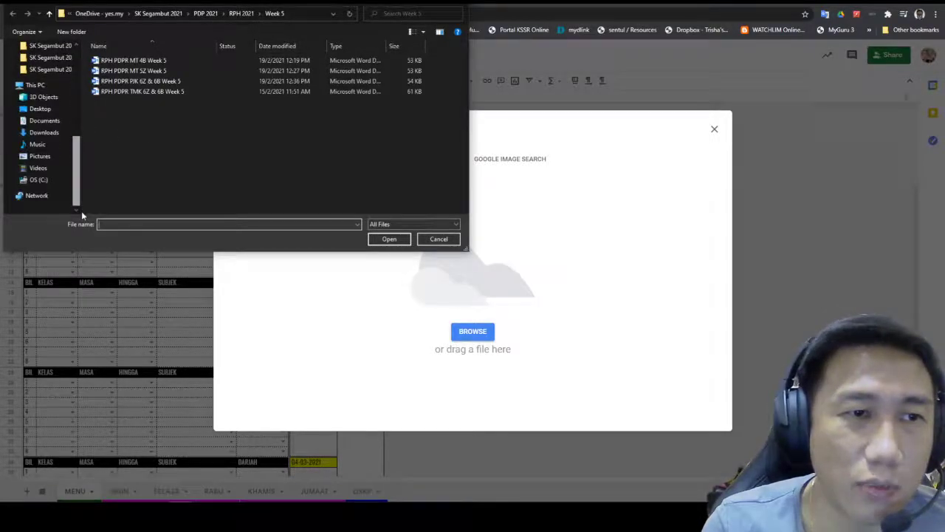
left_click(51, 164)
double_click(225, 69)
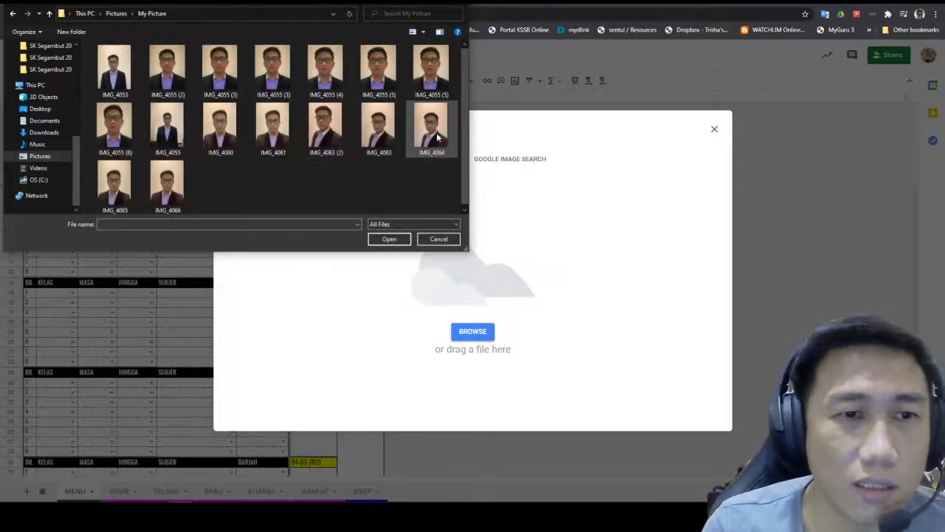
left_click(431, 74)
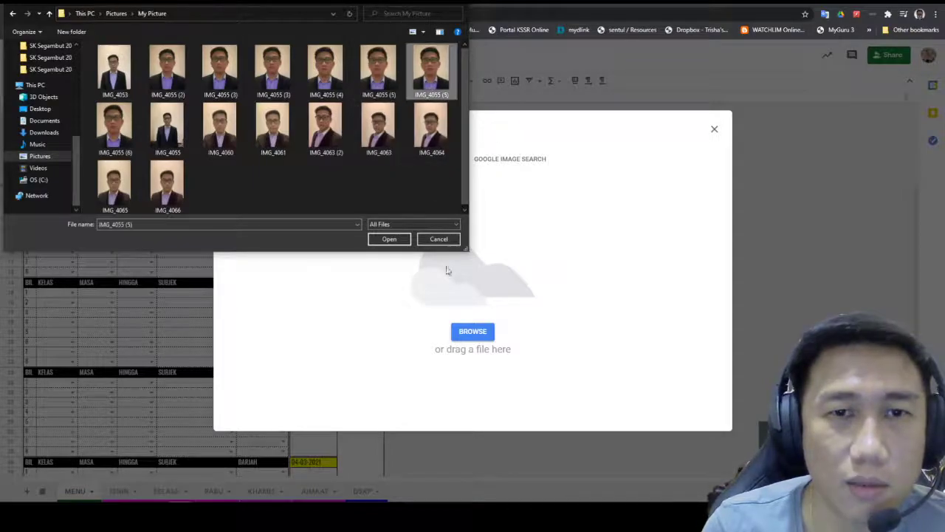
left_click(401, 240)
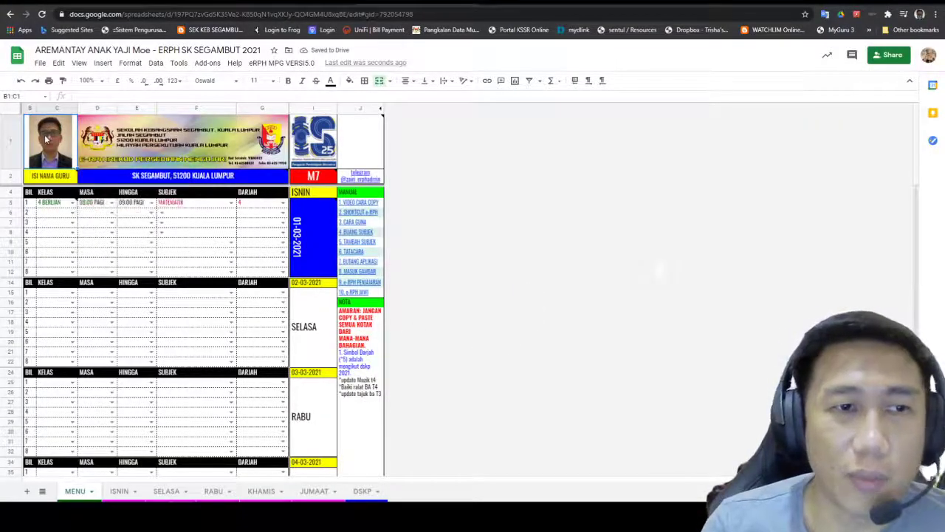
Step: Make row 1 taller for the header images and widen column G (DARJAH)
left_click(360, 231)
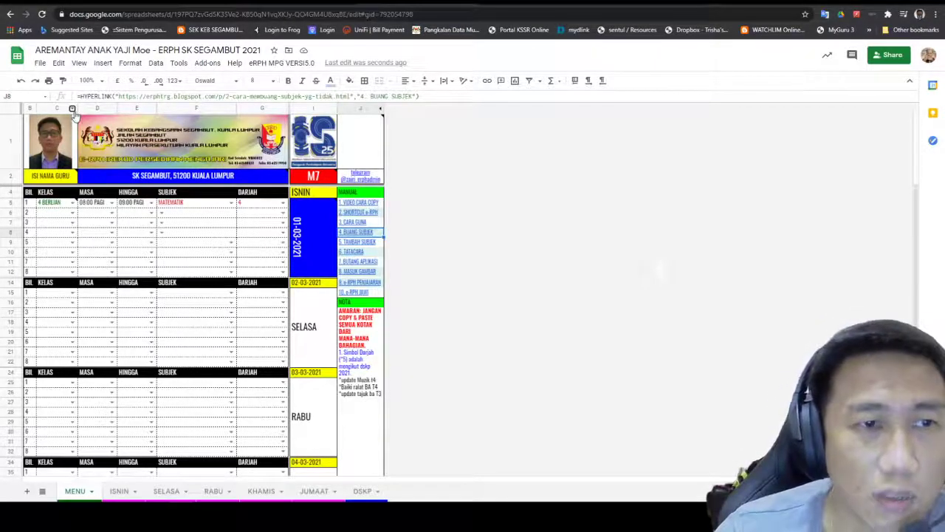
left_click(72, 109)
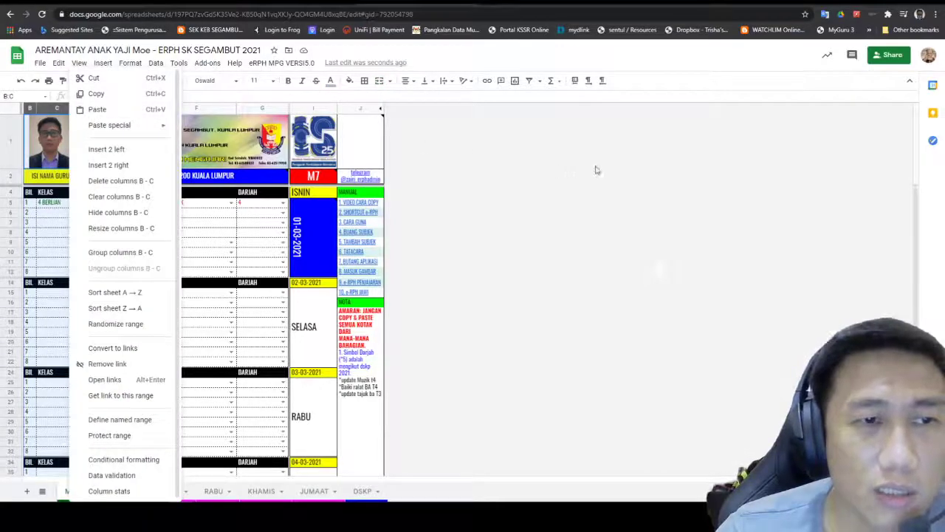
left_click(597, 167)
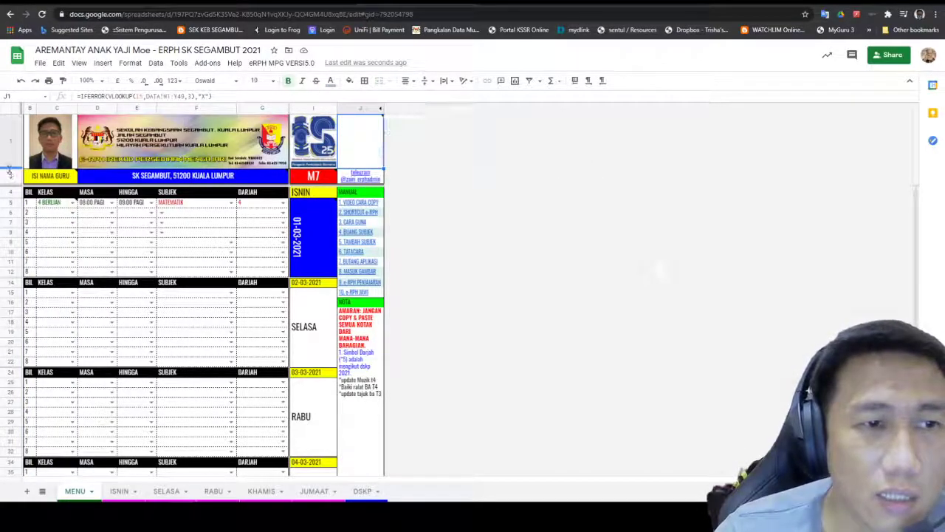
left_click_drag(11, 174, 10, 177)
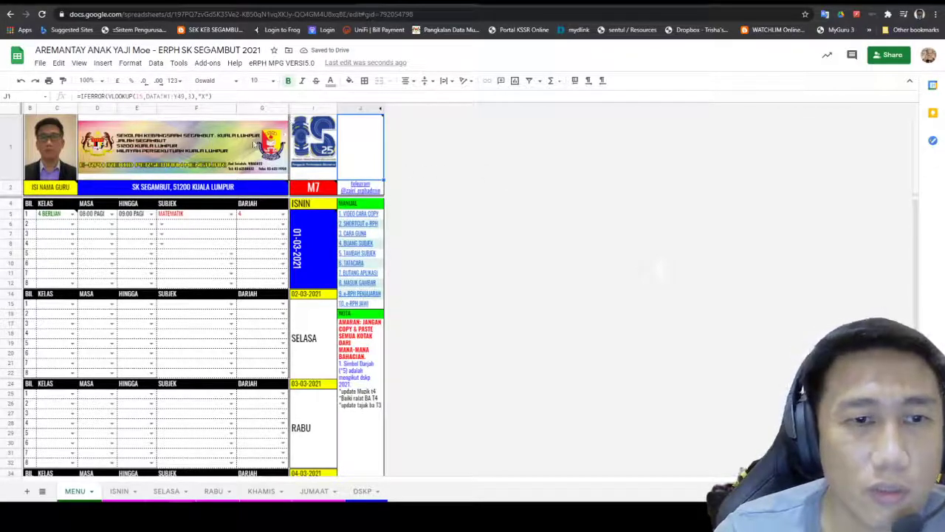
left_click_drag(11, 180, 12, 179)
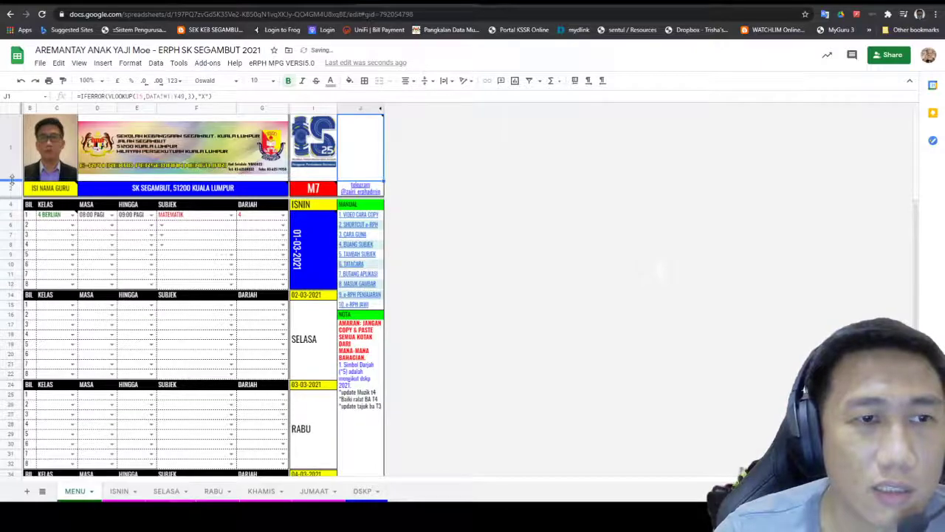
left_click(238, 144)
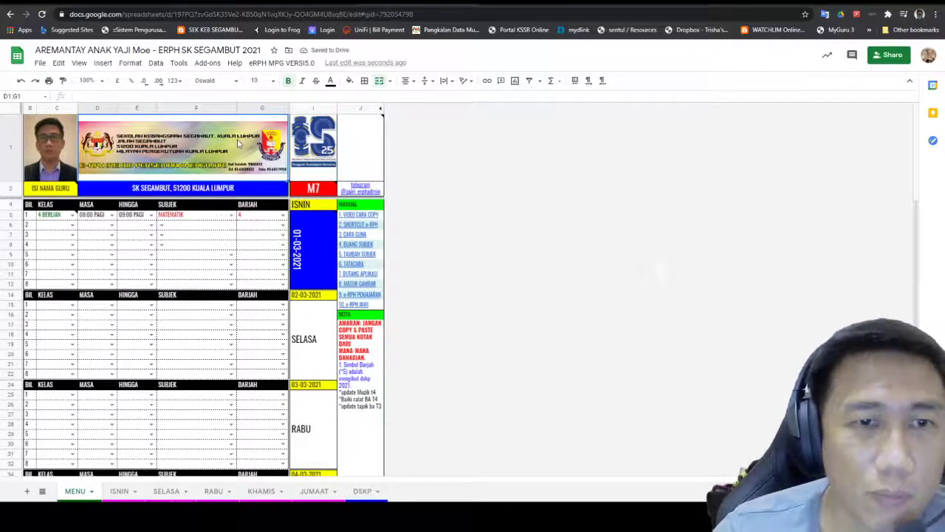
left_click_drag(288, 108, 337, 106)
left_click(317, 106)
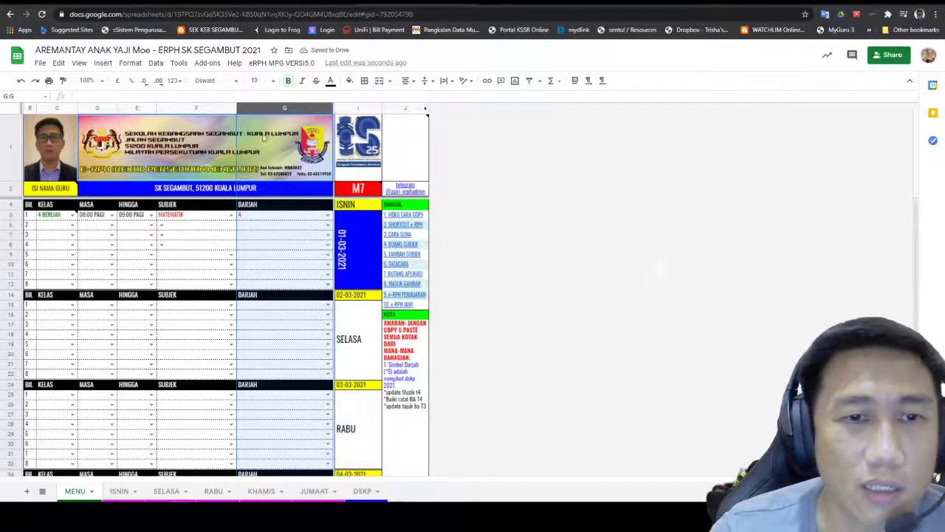
Step: Widen the SUBJEK column F and narrow column G so the logo shifts left
left_click_drag(235, 108, 268, 108)
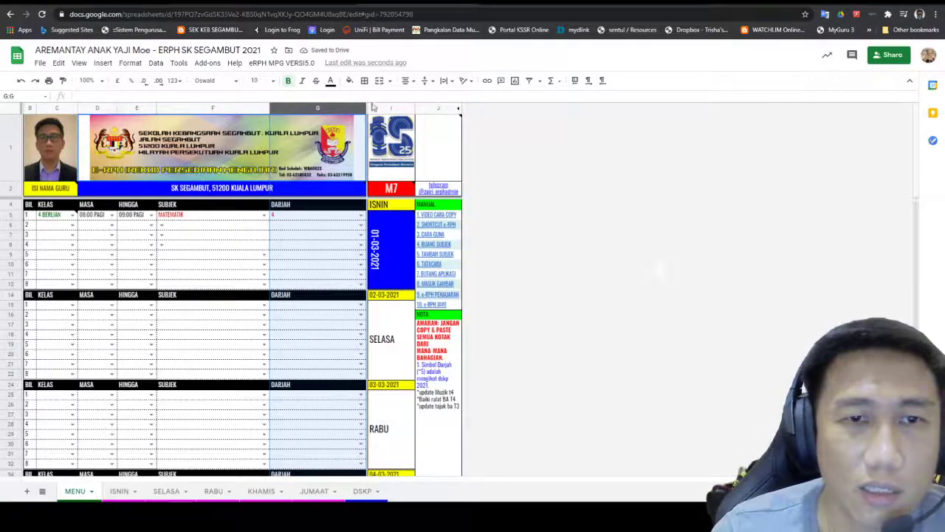
left_click_drag(353, 106, 357, 106)
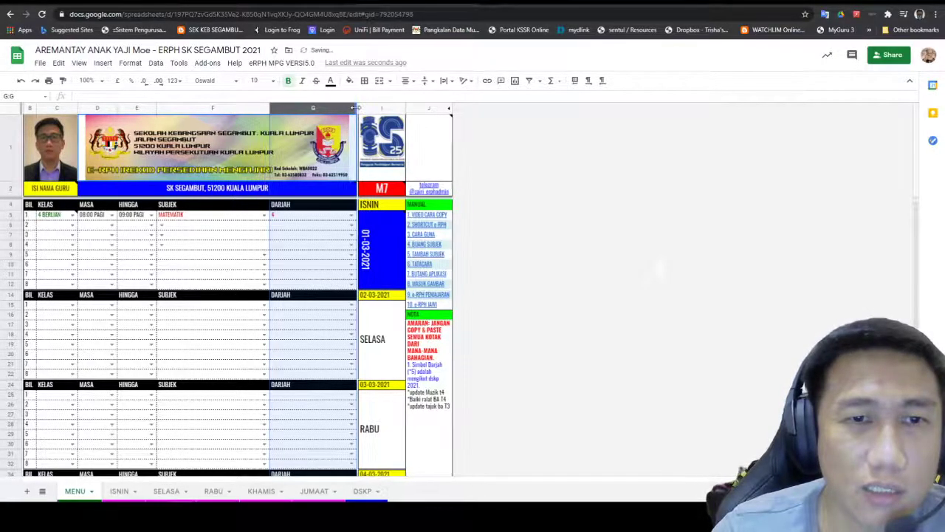
left_click(355, 116)
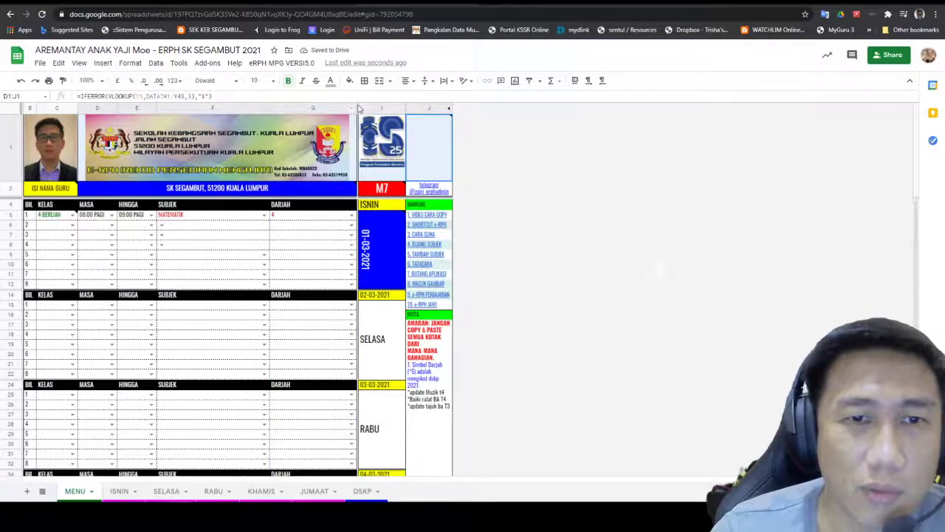
left_click(355, 107)
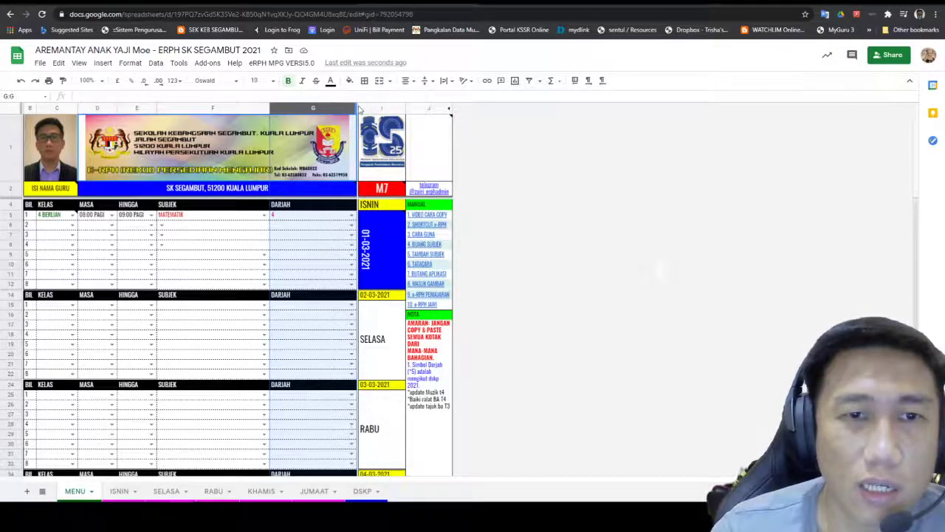
left_click(379, 98)
left_click_drag(360, 115, 477, 128)
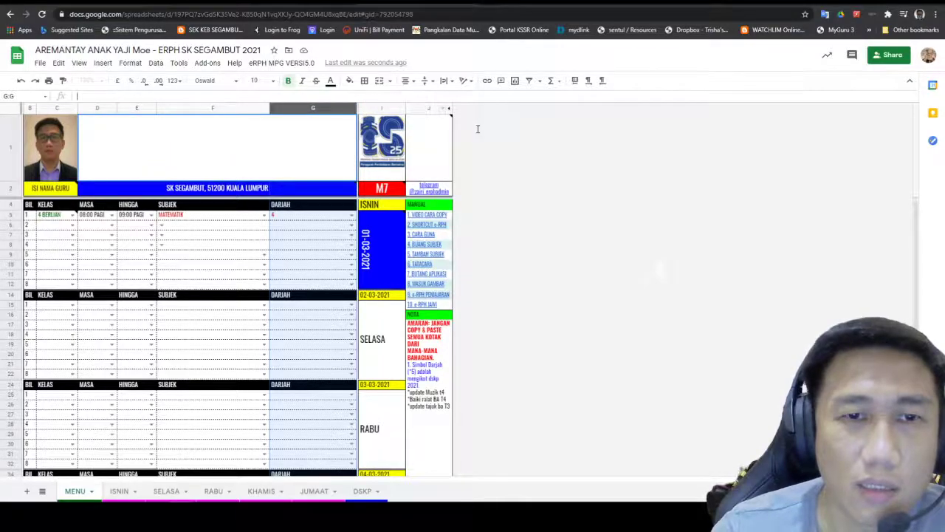
left_click_drag(358, 115, 358, 115)
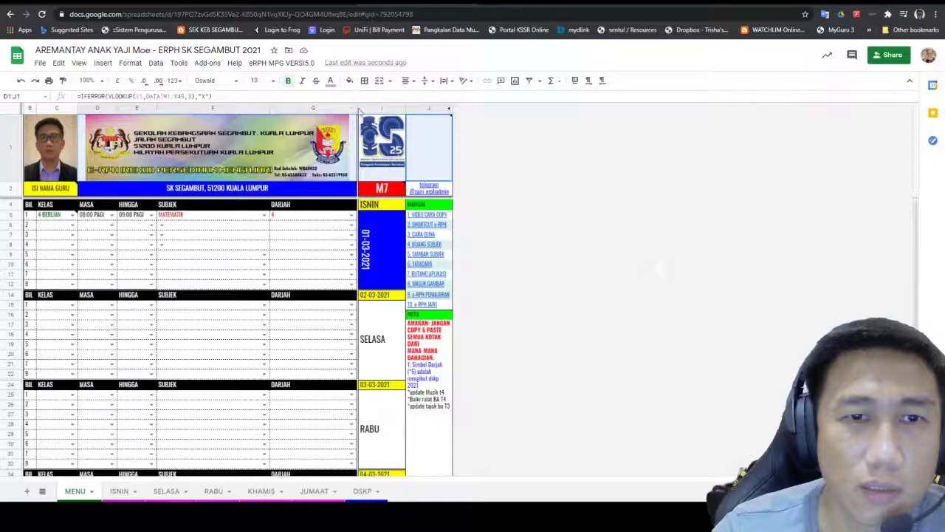
left_click(459, 126)
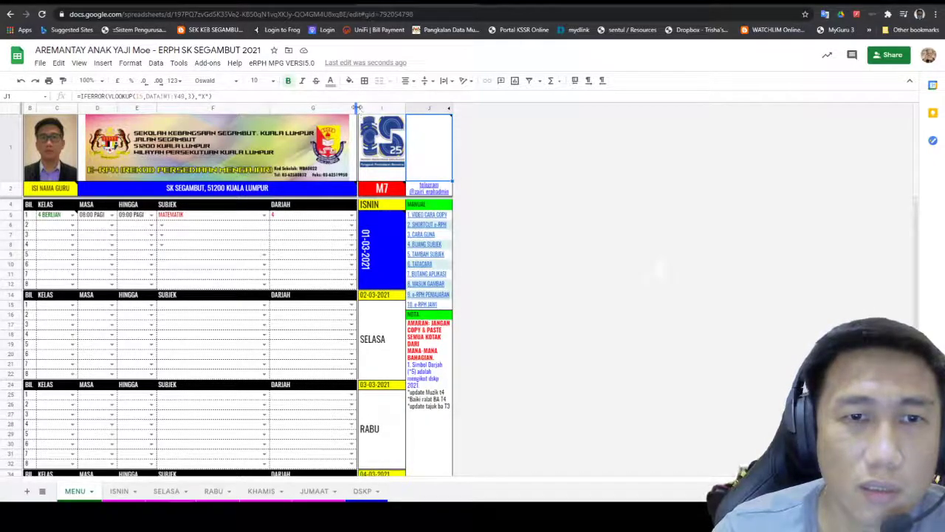
left_click_drag(357, 108, 341, 108)
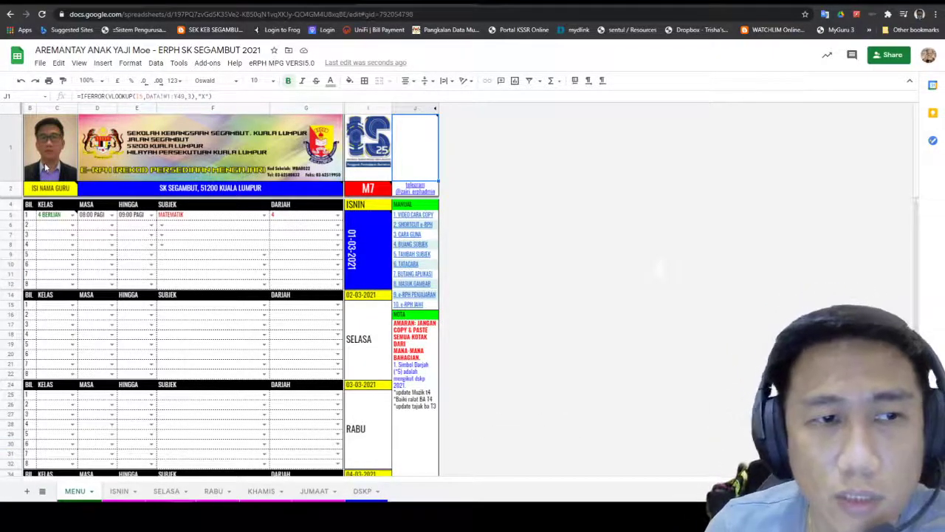
Step: Enter the teacher's full name in merged cell B2:C2, replacing ISI NAMA GURU
left_click(280, 164)
left_click(368, 138)
left_click(59, 190)
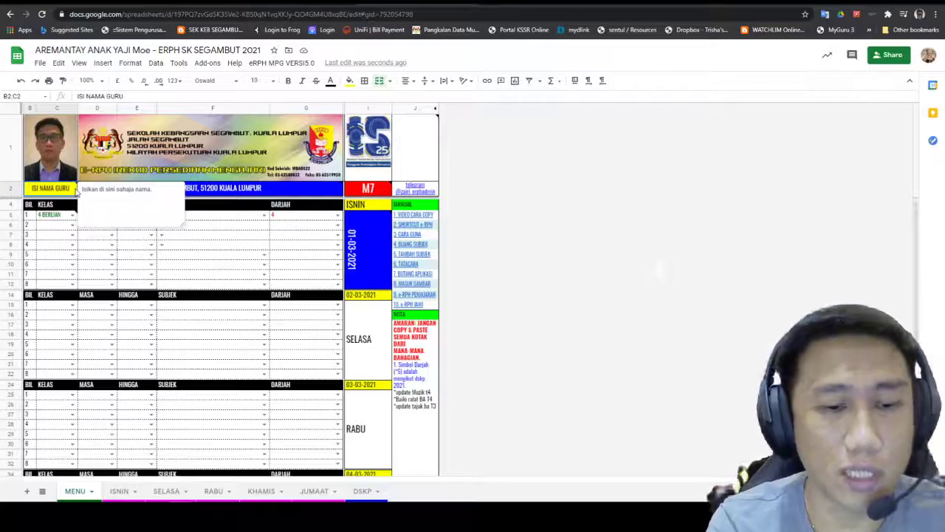
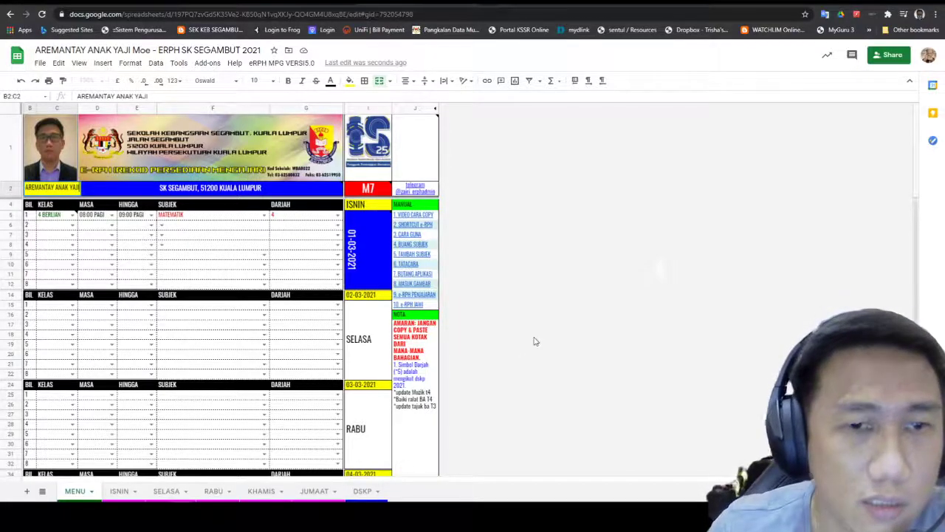
left_click(418, 378)
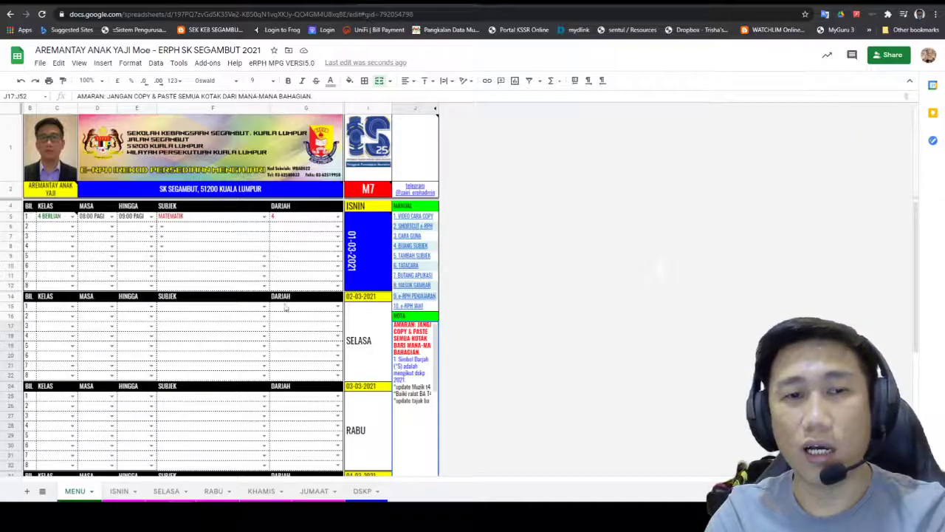
scroll(298, 212, "down", 2)
scroll(287, 215, "up", 2)
scroll(287, 215, "down", 1)
scroll(86, 285, "up", 1)
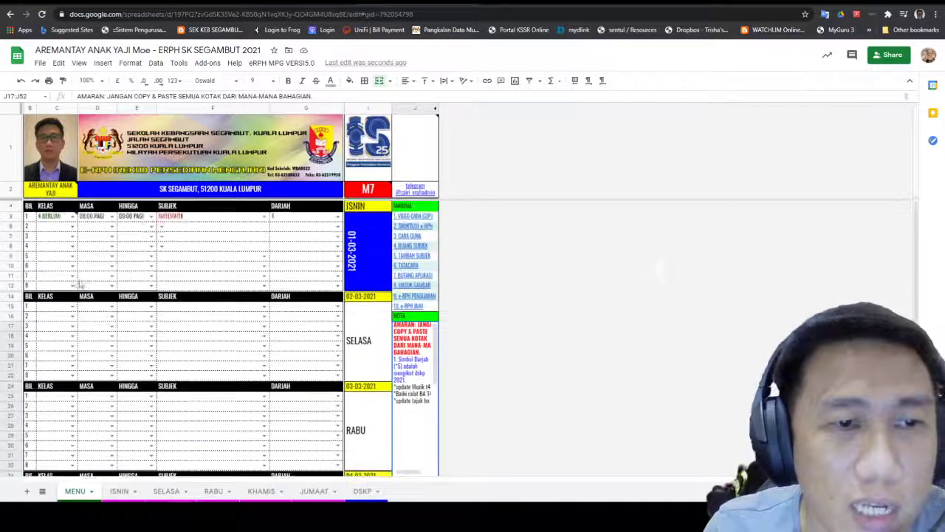
scroll(139, 246, "down", 5)
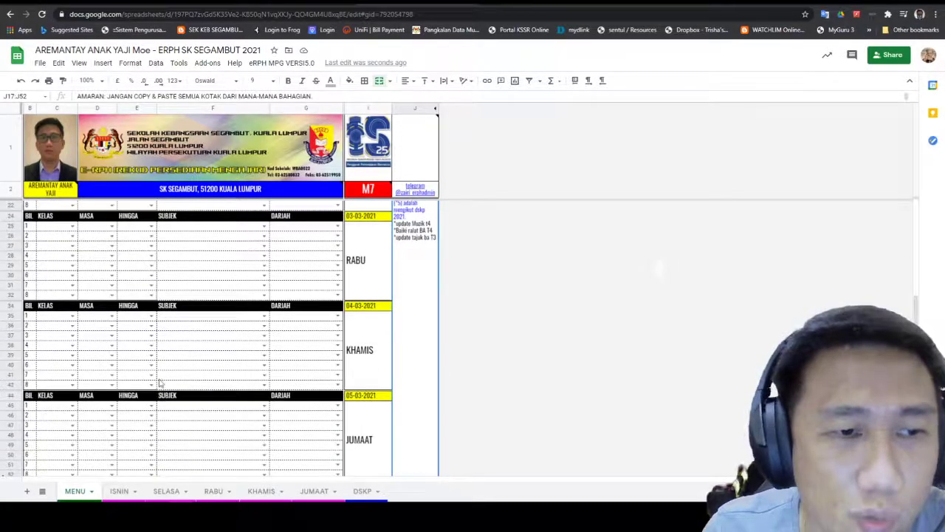
scroll(173, 363, "down", 1)
scroll(190, 355, "up", 5)
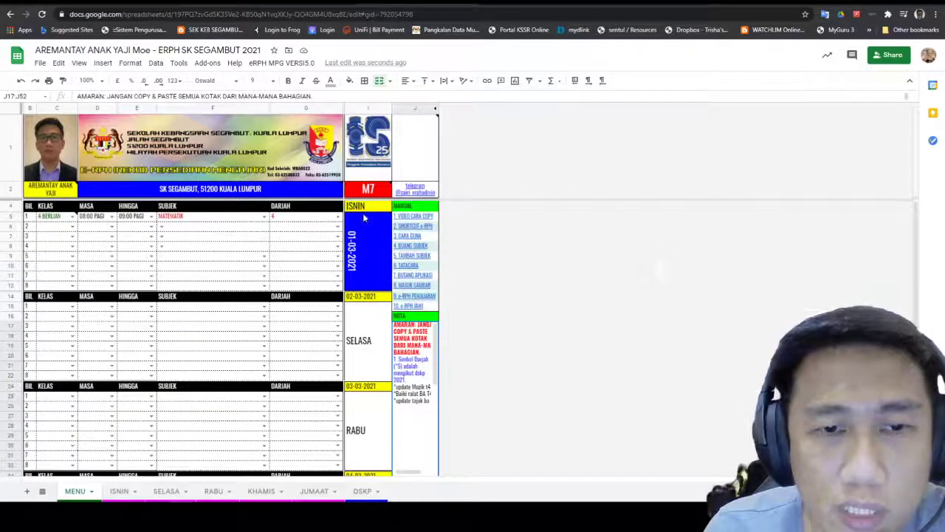
scroll(357, 333, "down", 5)
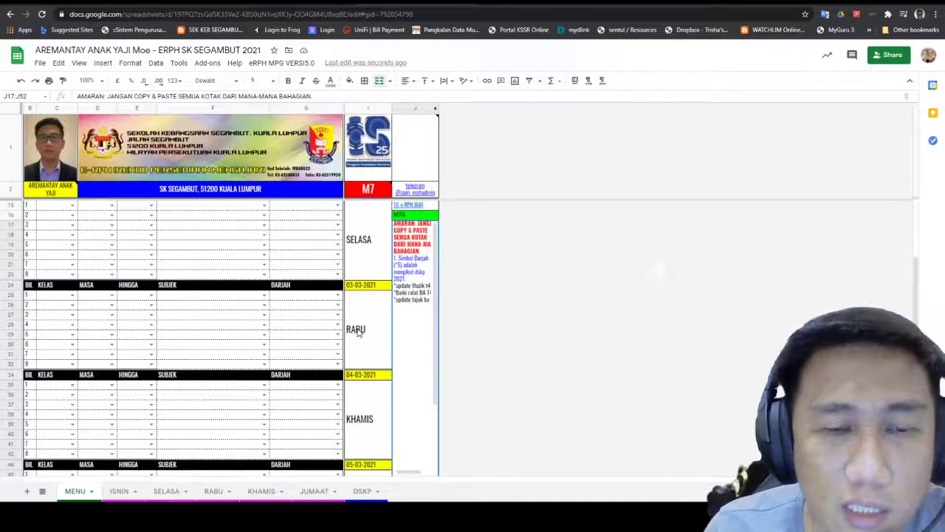
scroll(357, 335, "down", 1)
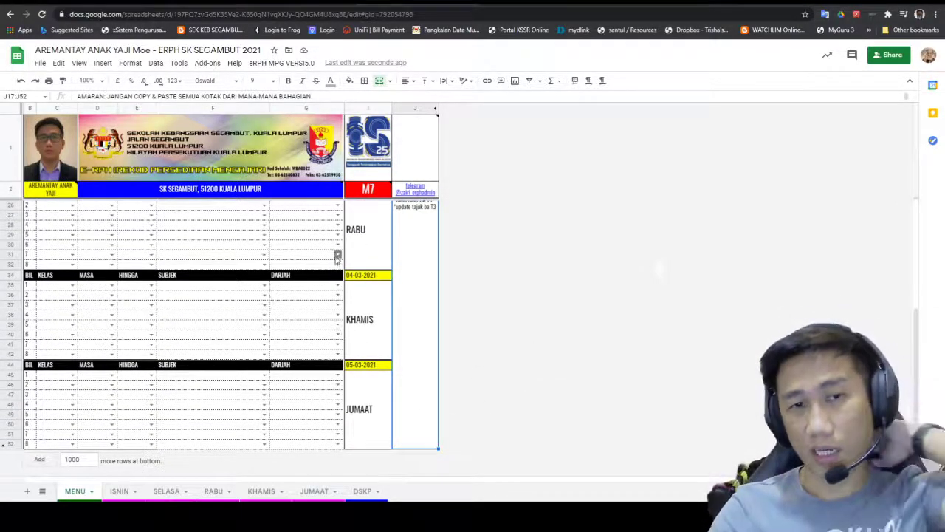
scroll(351, 288, "up", 5)
scroll(355, 292, "up", 1)
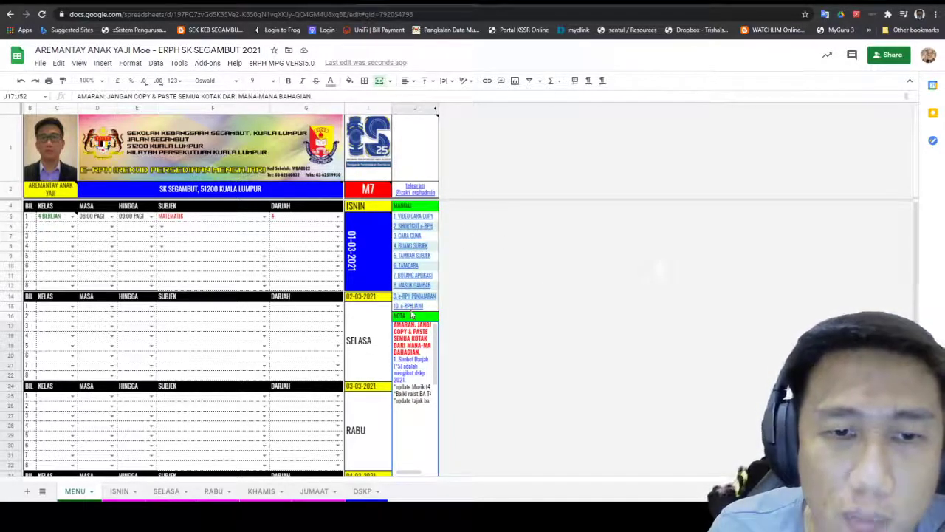
mouse_move(412, 307)
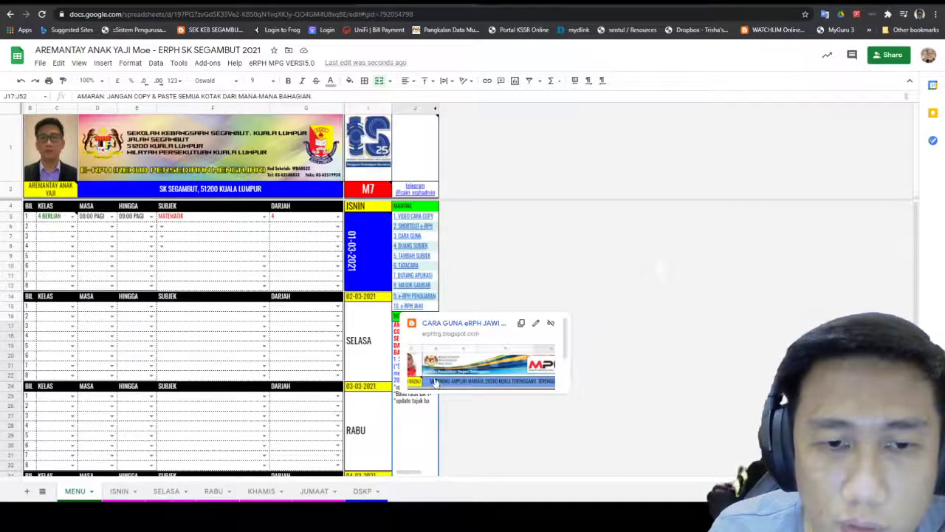
left_click(425, 286)
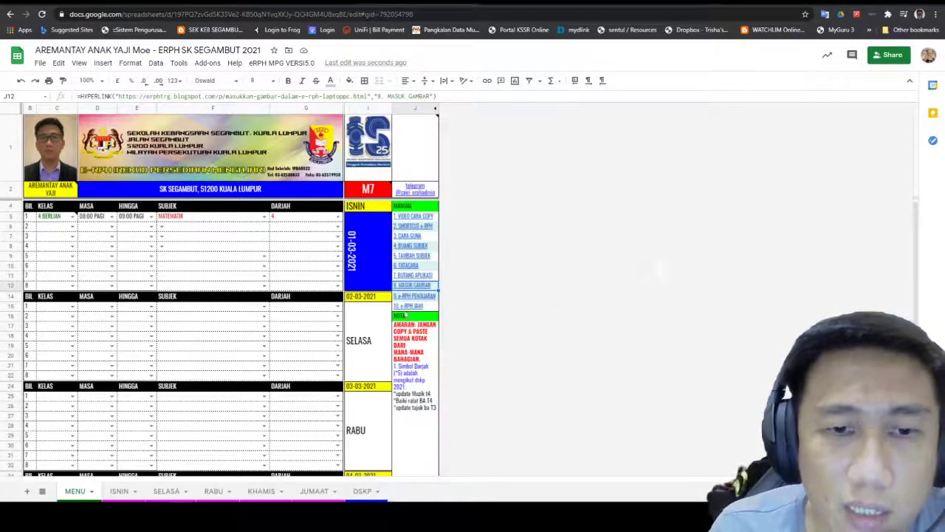
Step: Move the school logo in I1 slightly down and make column I a bit narrower
mouse_move(399, 251)
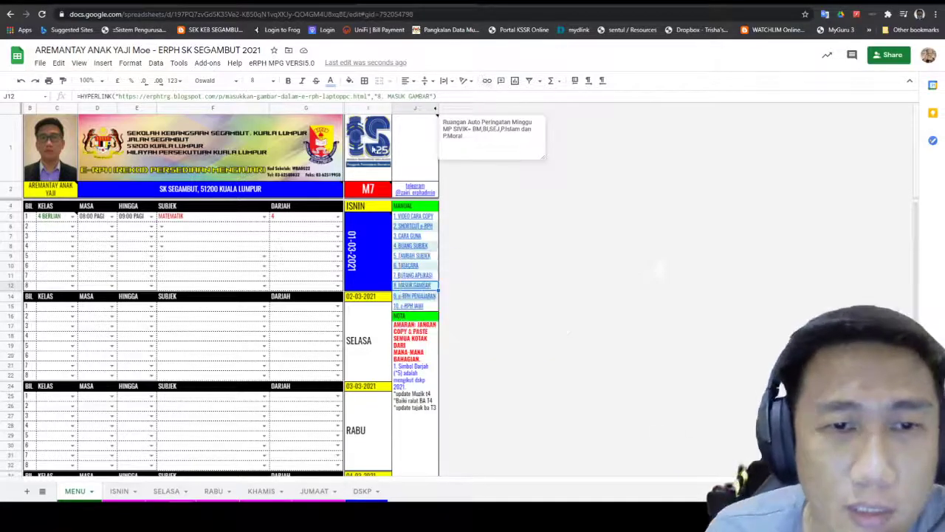
left_click(363, 141)
left_click_drag(366, 144, 365, 153)
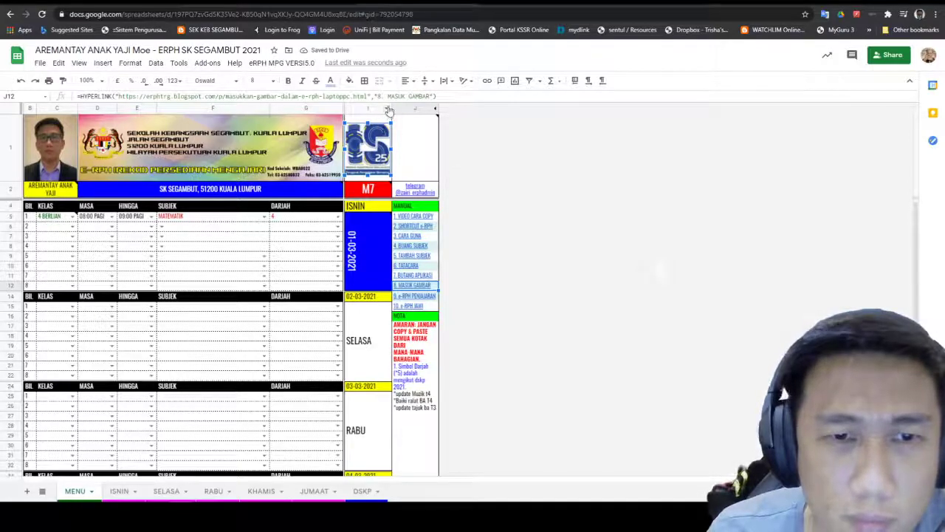
mouse_move(391, 107)
left_mouse_down()
mouse_move(410, 108)
mouse_move(391, 104)
left_mouse_up()
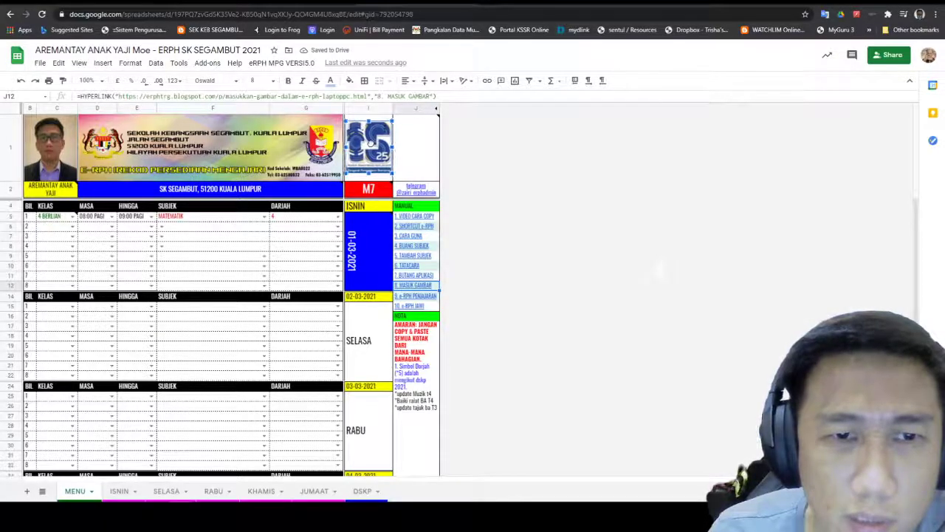
left_click(458, 151)
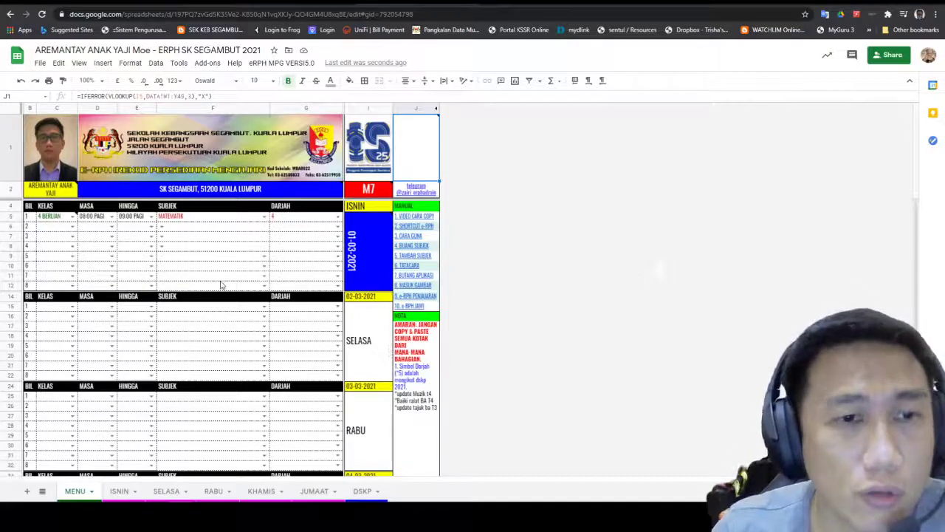
scroll(218, 291, "down", 3)
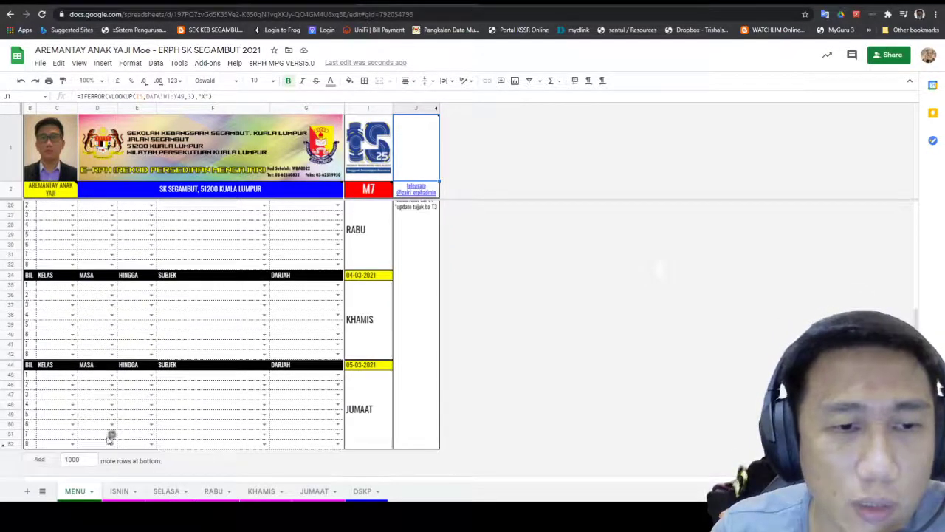
scroll(88, 412, "up", 5)
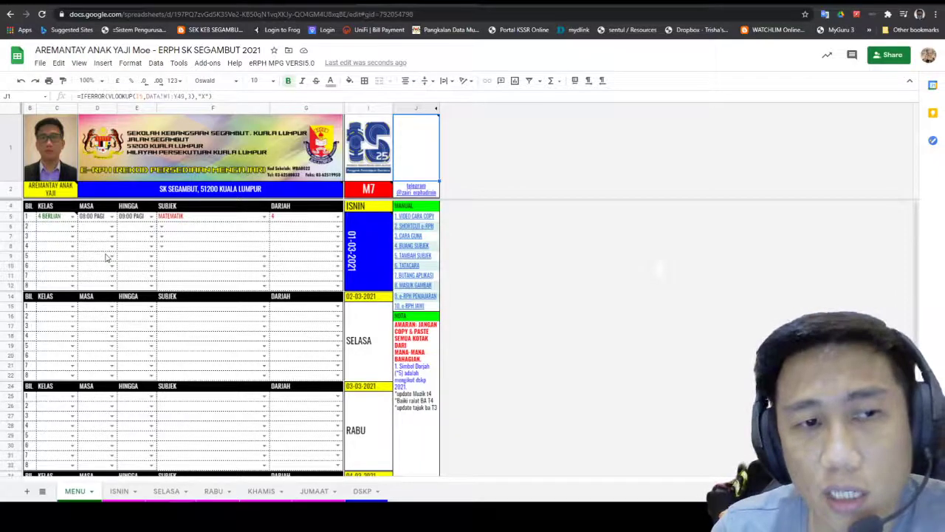
scroll(106, 258, "down", 4)
scroll(106, 259, "up", 5)
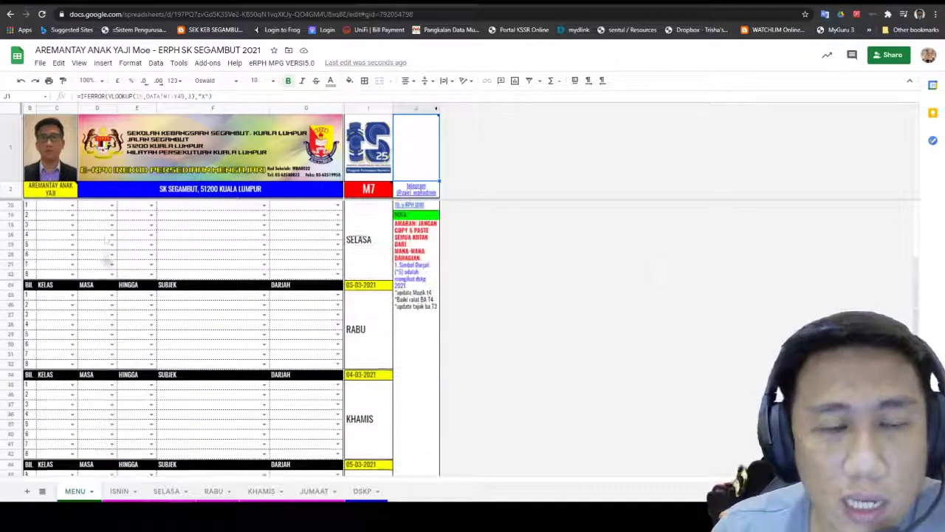
scroll(102, 267, "down", 2)
scroll(102, 268, "down", 3)
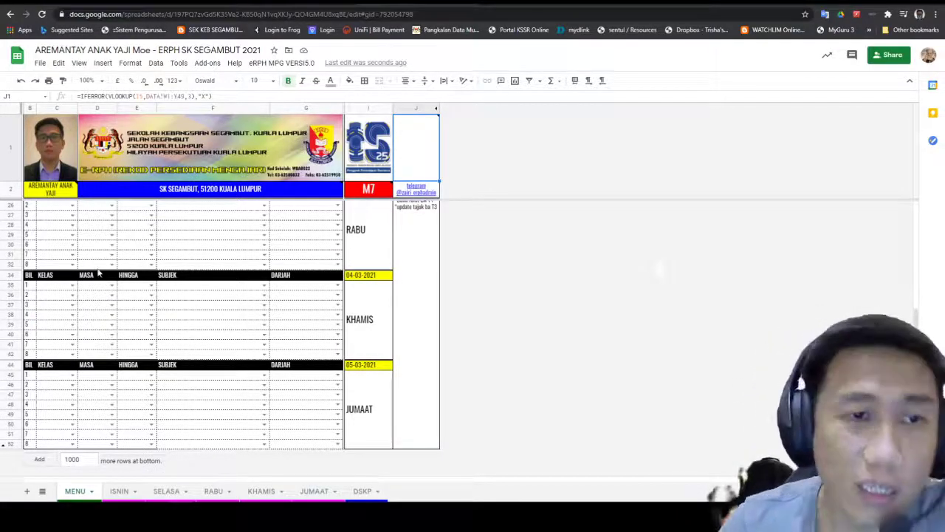
scroll(158, 256, "up", 3)
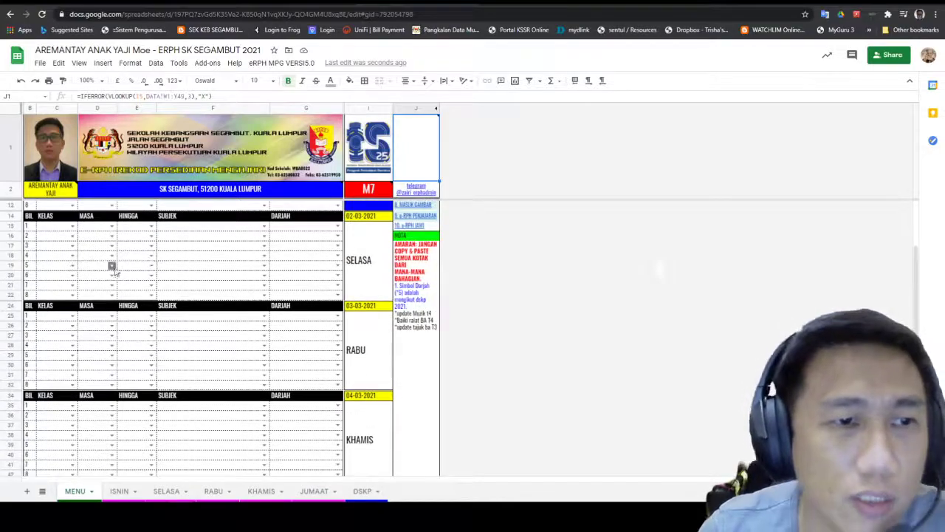
scroll(103, 295, "up", 3)
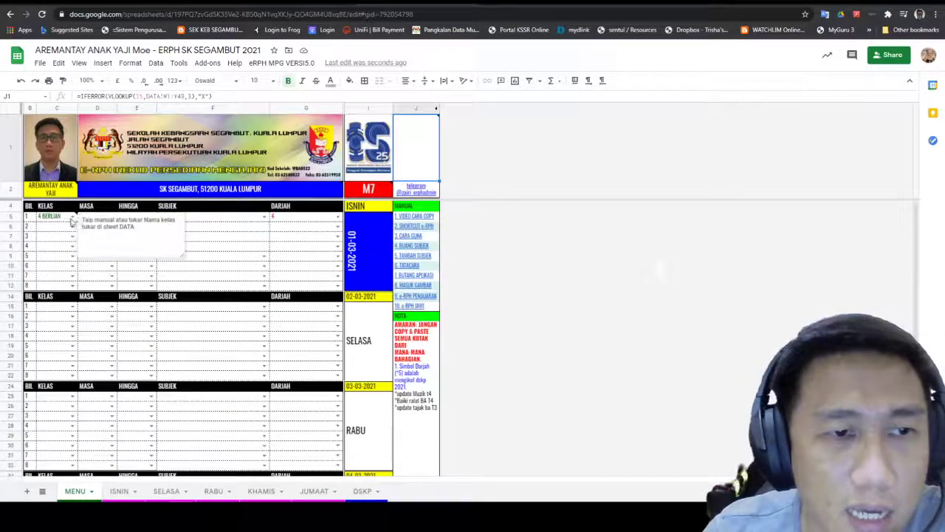
left_click(234, 256)
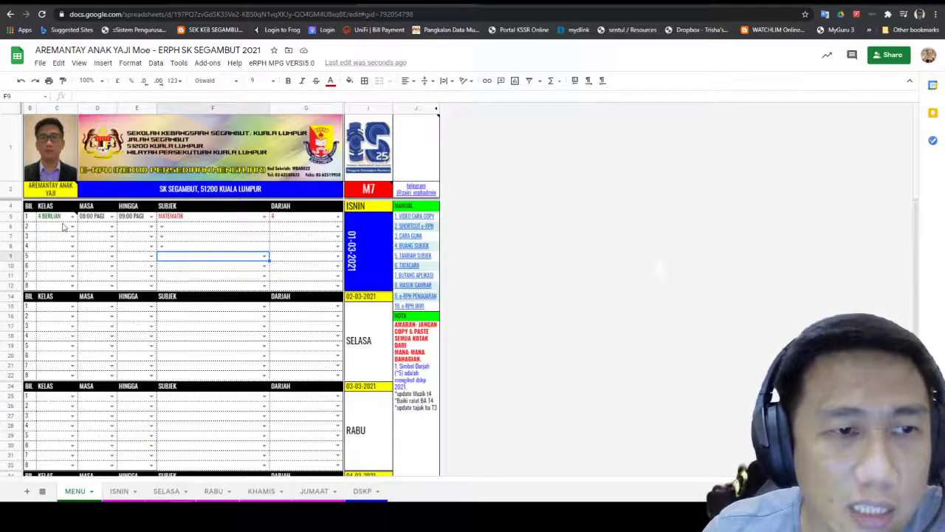
mouse_move(72, 222)
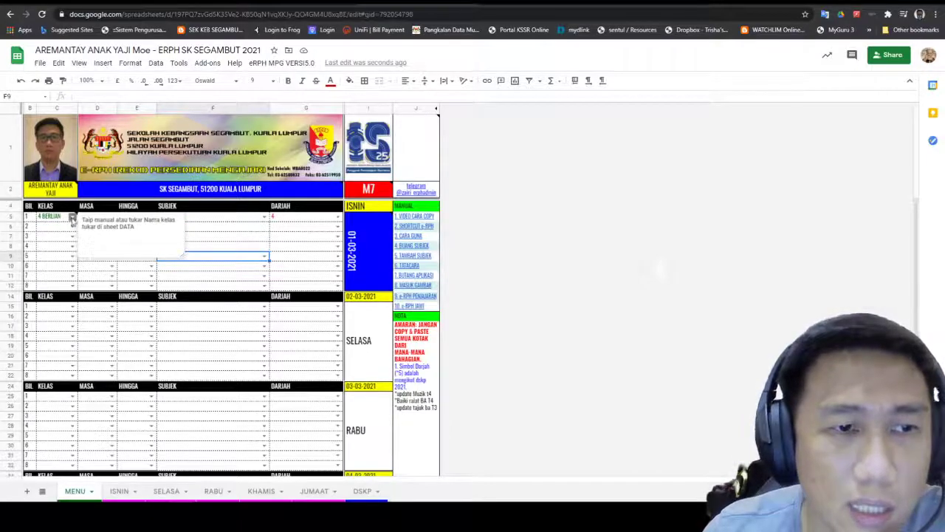
left_click(72, 218)
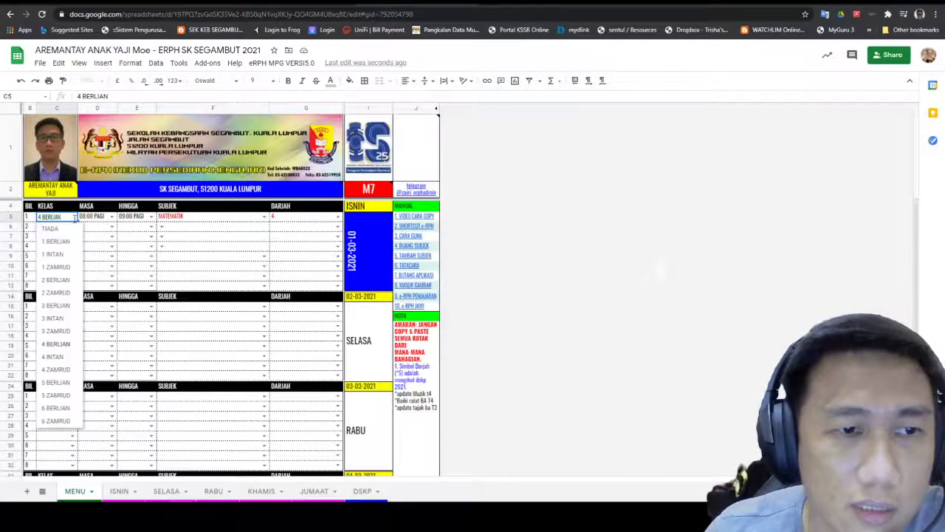
left_click(73, 228)
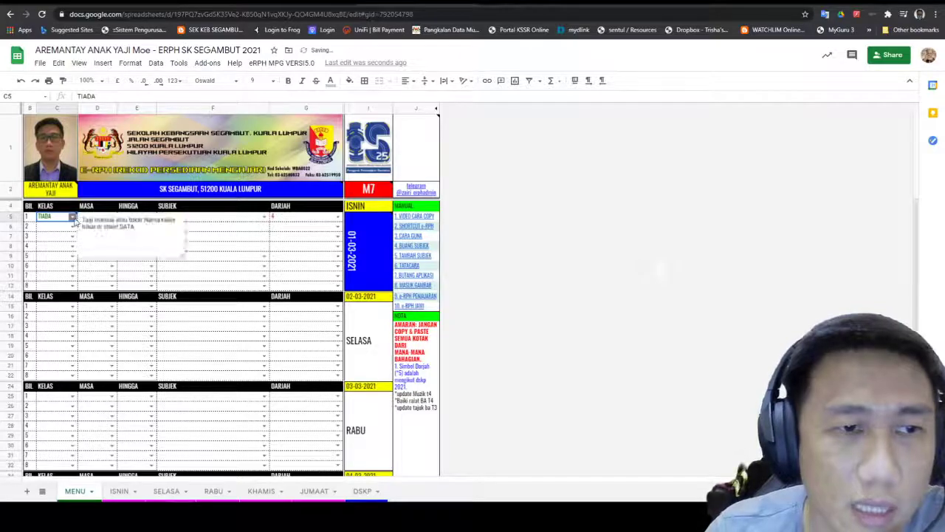
left_click(72, 217)
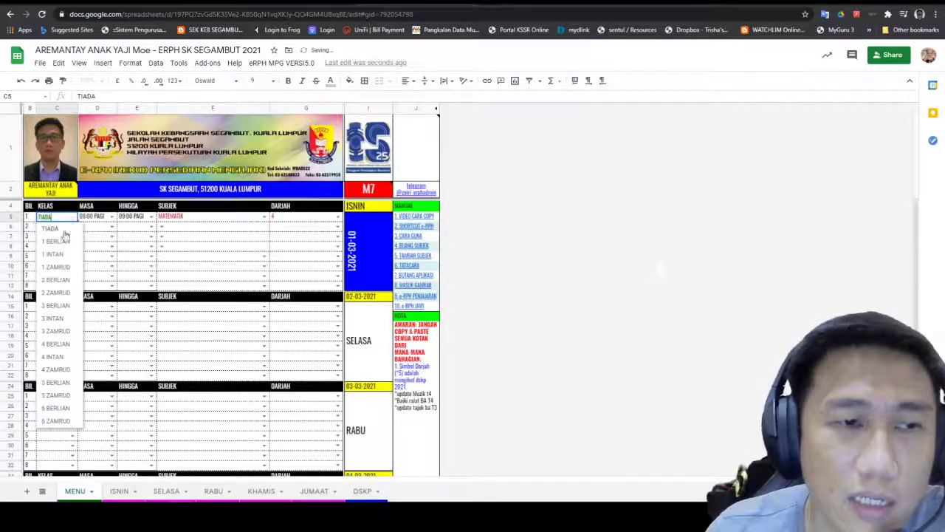
left_click(66, 344)
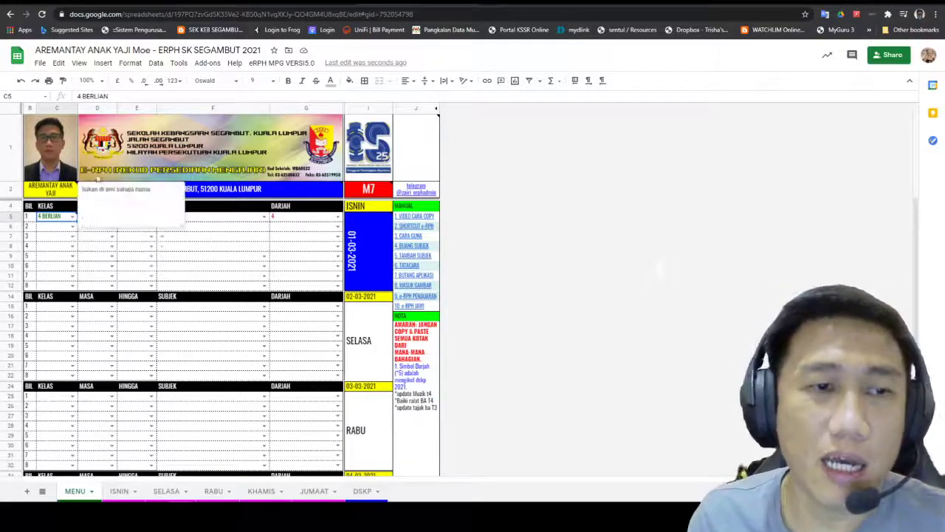
Step: Keep row 5 as 08:00 PAGI to 09:00 PAGI, MATEMATIK, year 4
left_click(72, 266)
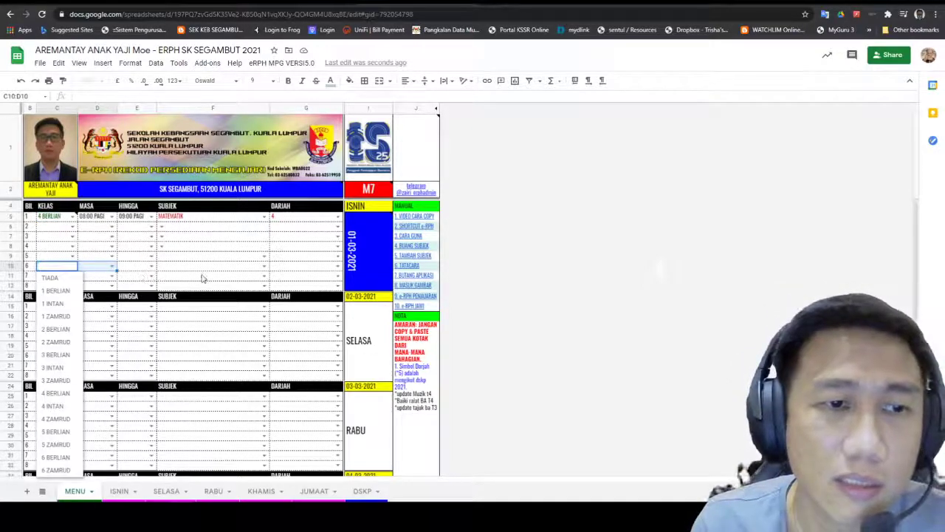
left_click(93, 241)
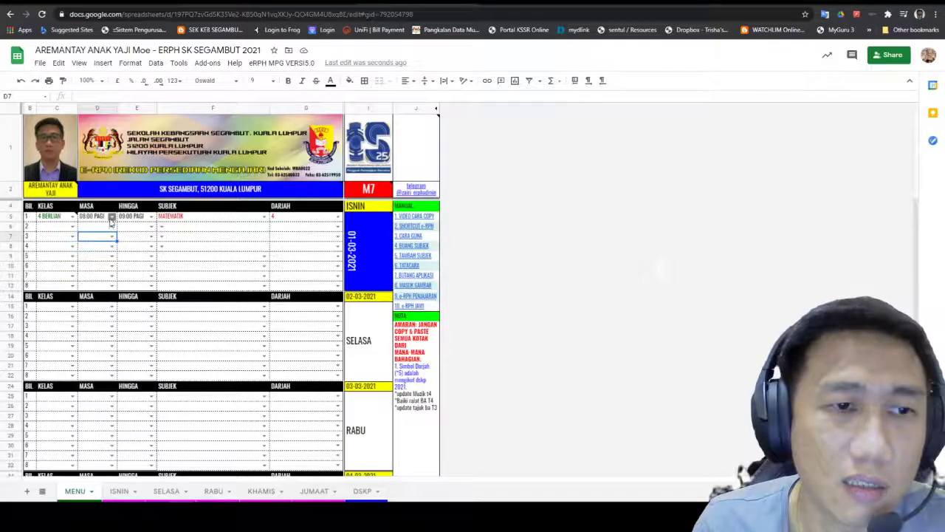
left_click(111, 217)
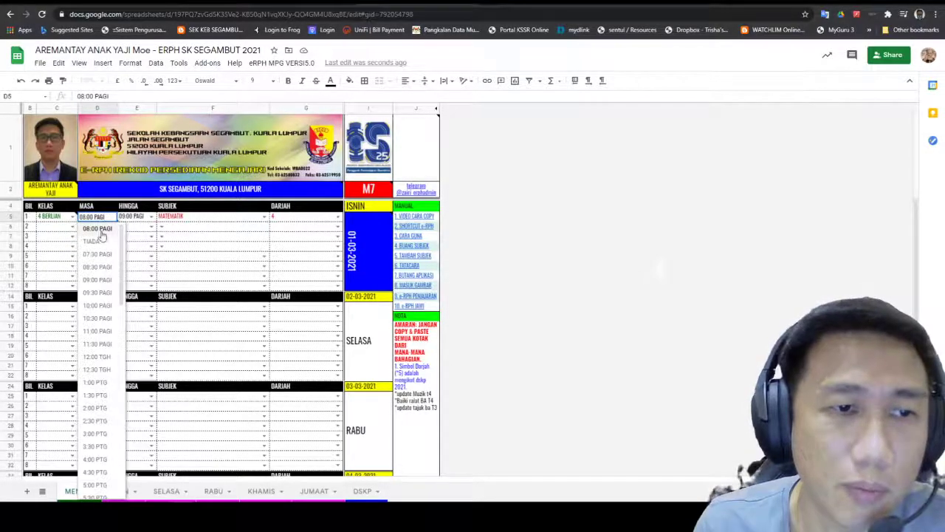
left_click(101, 232)
left_click(151, 216)
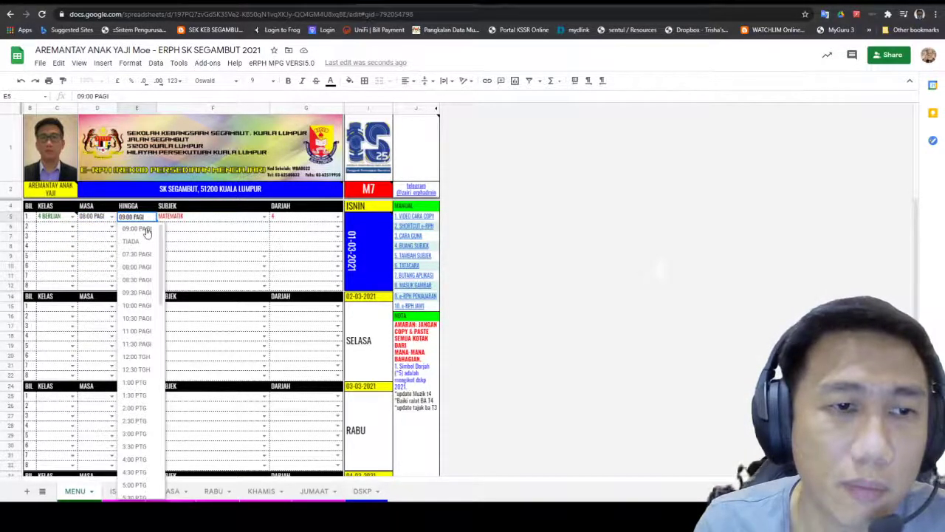
left_click(146, 236)
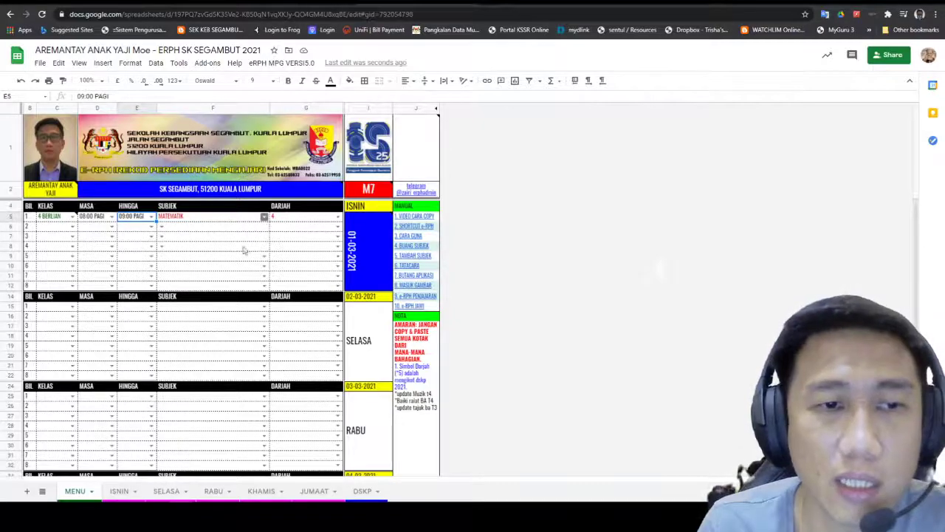
left_click(264, 216)
scroll(229, 414, "down", 5)
scroll(214, 435, "up", 5)
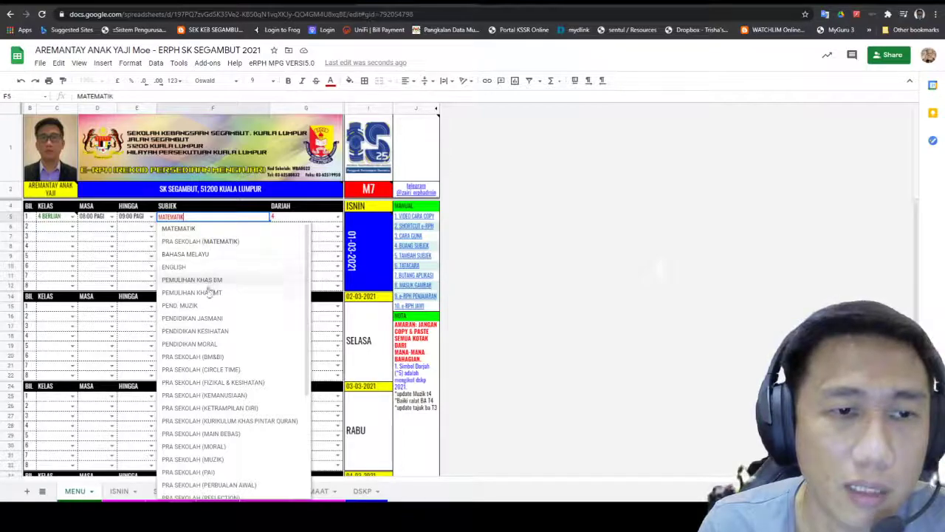
left_click(219, 229)
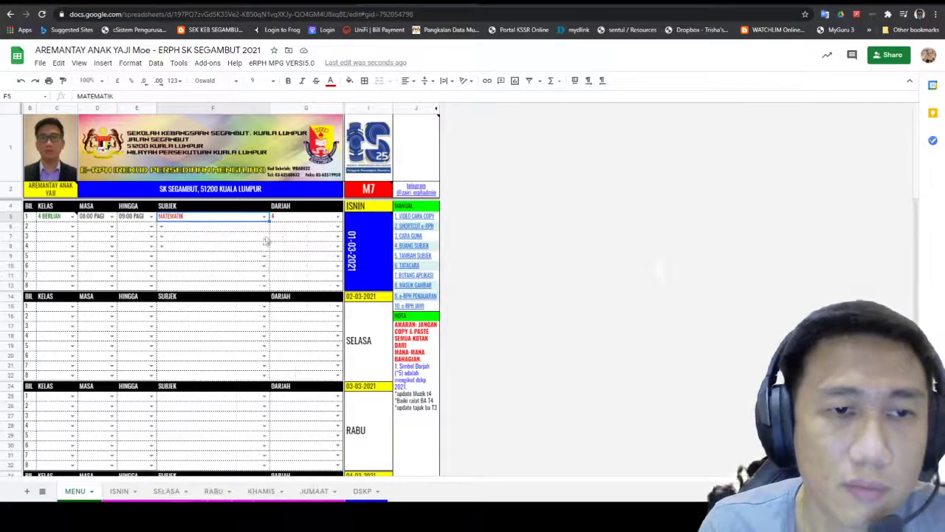
left_click(337, 218)
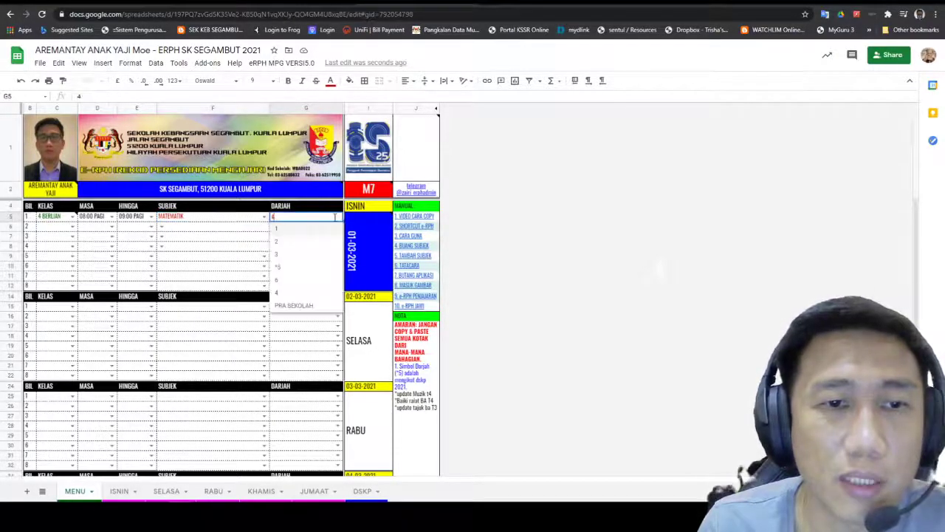
left_click(309, 295)
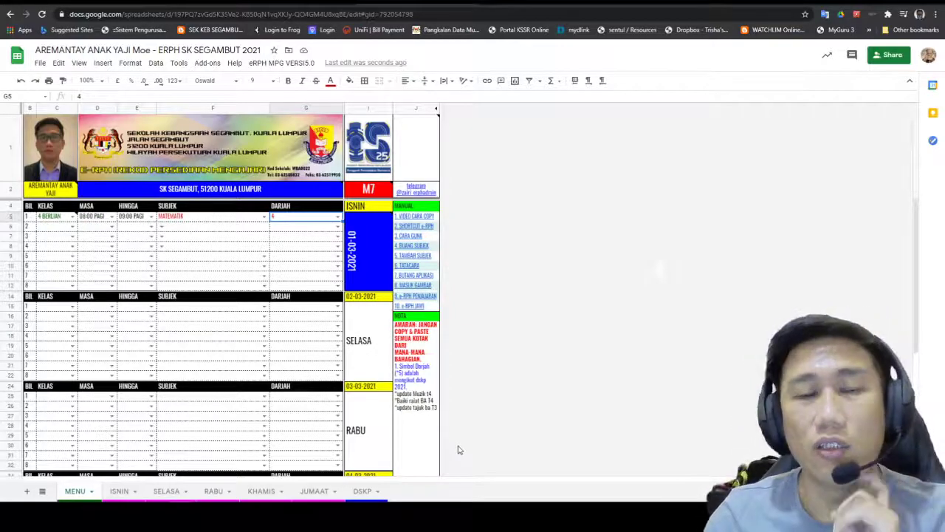
Step: Look over the rest of the timetable, then go back to the ERPH folder in Drive
scroll(212, 327, "down", 5)
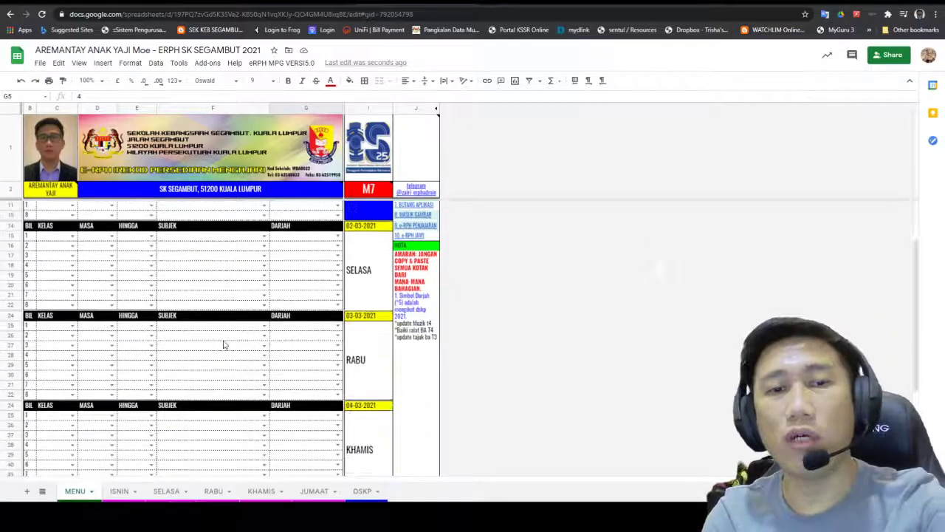
scroll(227, 347, "down", 3)
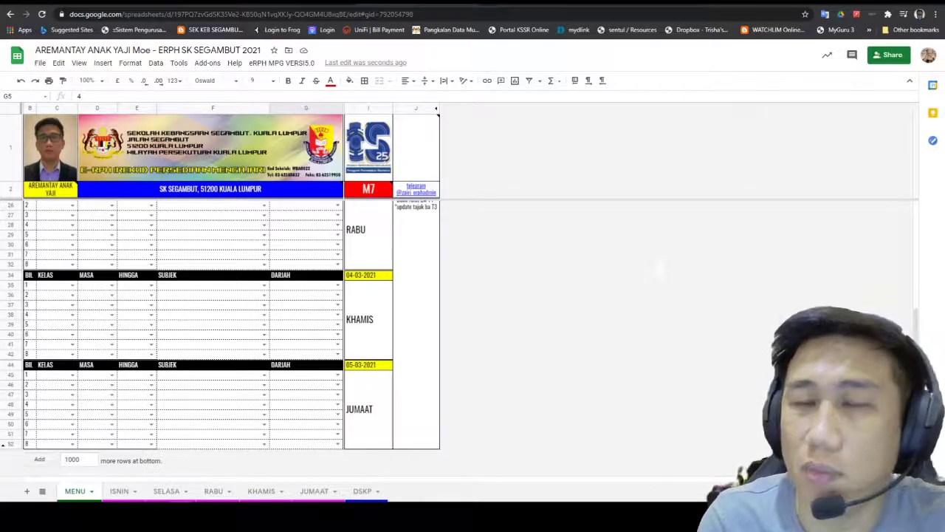
scroll(298, 309, "up", 5)
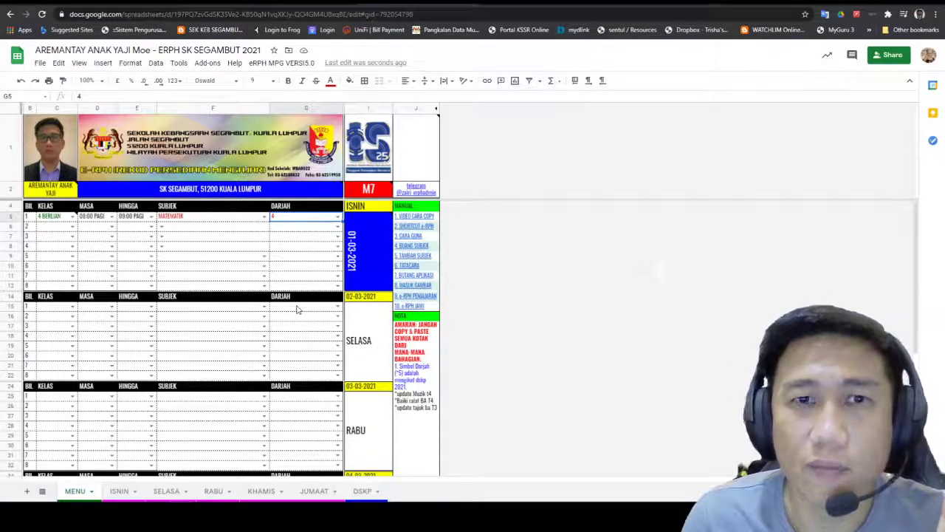
left_click(203, 2)
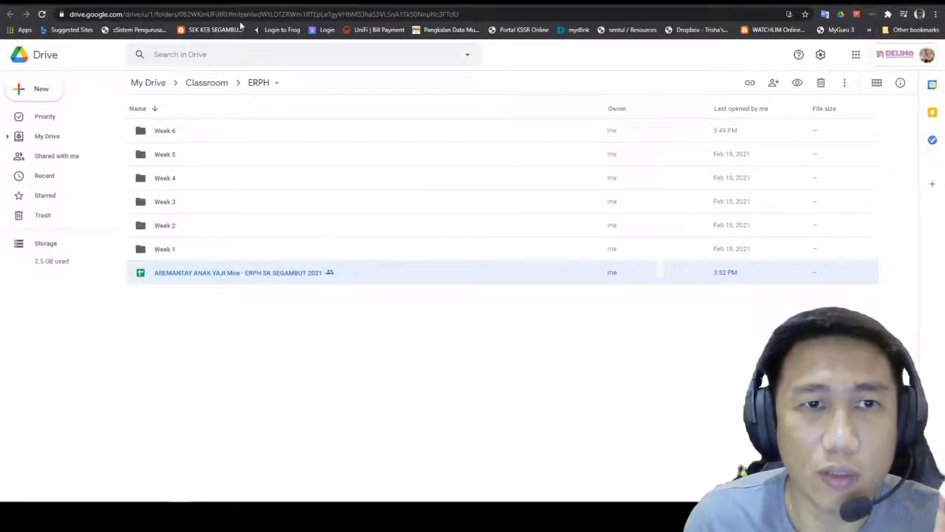
left_click(159, 1)
left_click(194, 2)
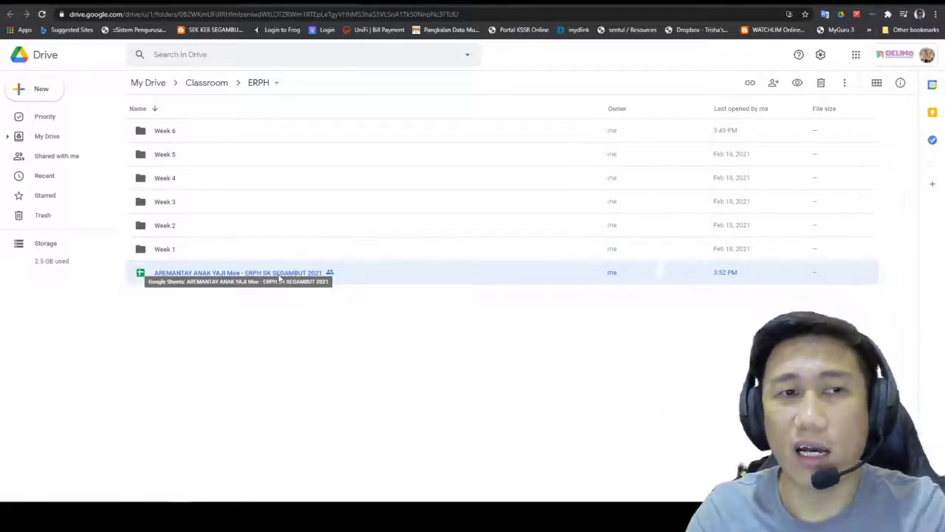
left_click(244, 332)
Step: Add a 'Week dummy' folder inside ERPH, correcting the typed name before creating it
right_click(244, 333)
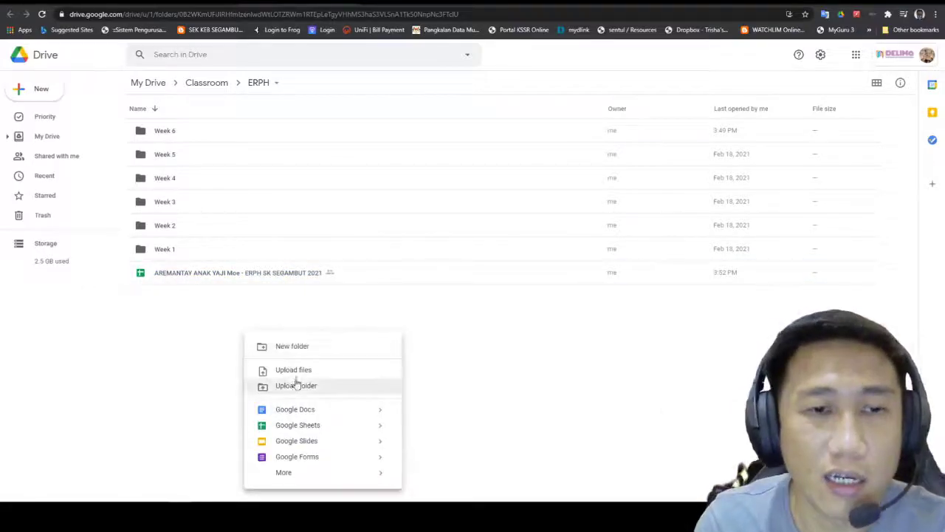
left_click(306, 347)
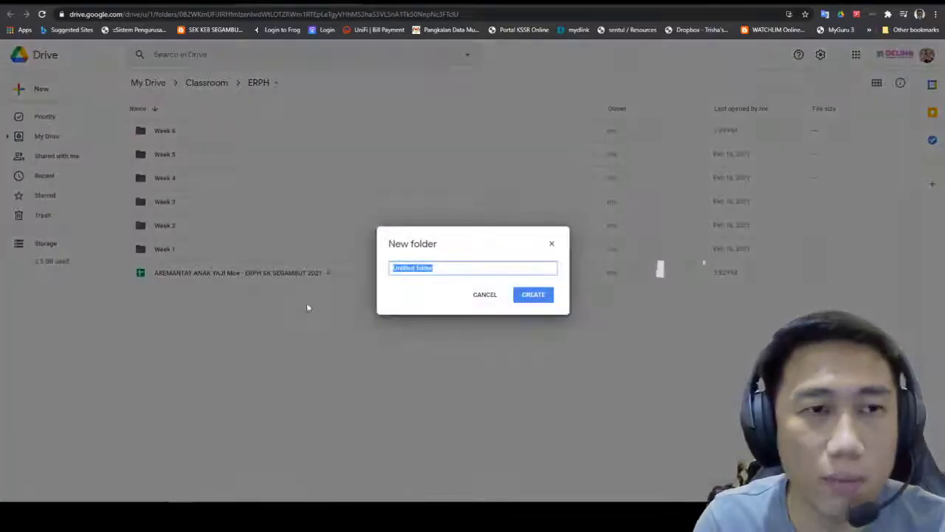
type("WEEK")
key("BackSpace")
key("BackSpace")
key("BackSpace")
key("BackSpace")
type("WEE")
key("BackSpace")
key("BackSpace")
type("eek dummy")
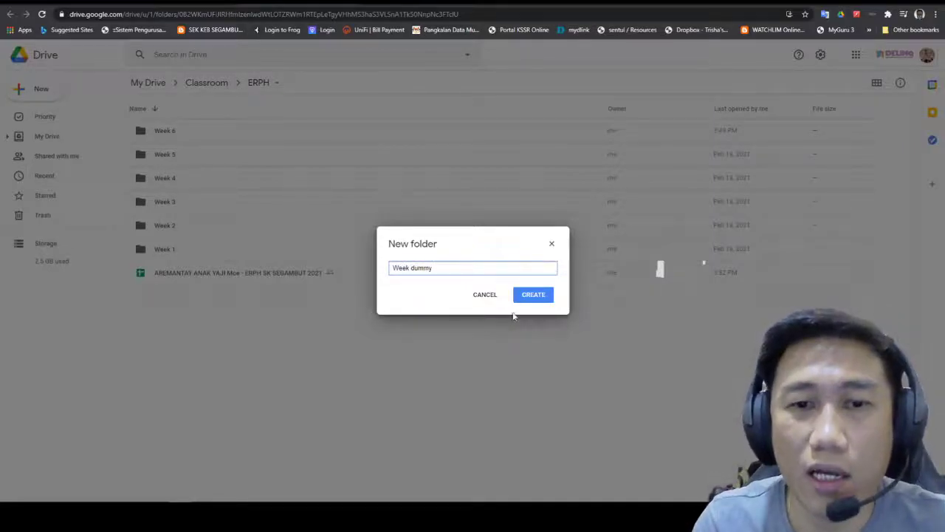
left_click(532, 295)
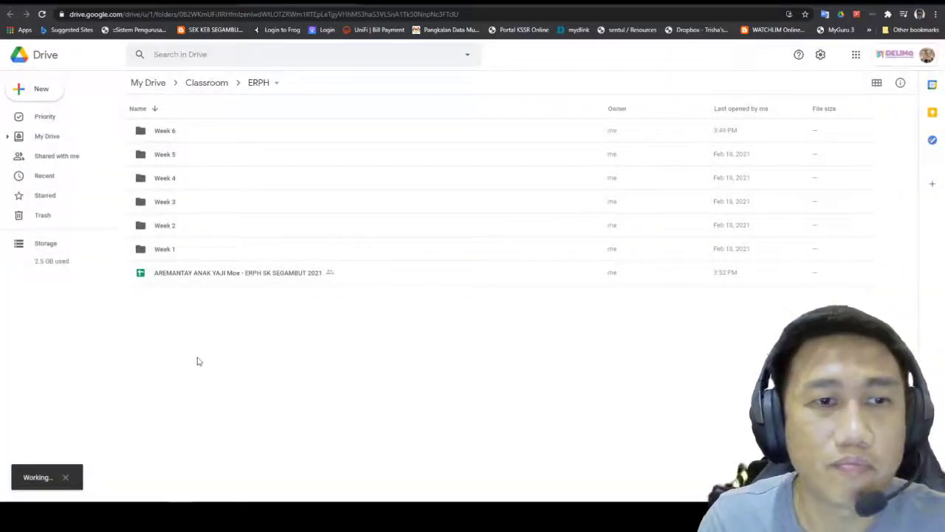
Step: Move the e-RPH spreadsheet into the Week dummy folder and open that folder
left_click_drag(186, 299, 189, 141)
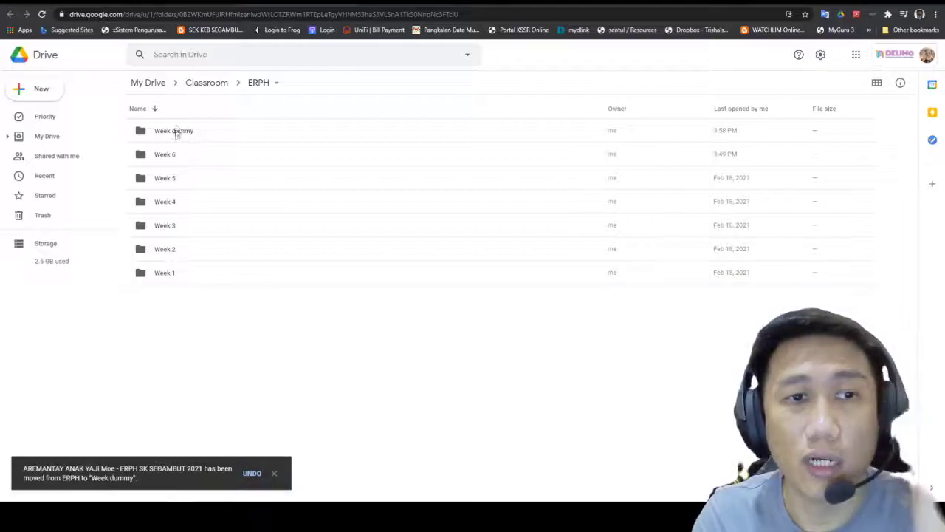
left_click(176, 132)
double_click(178, 135)
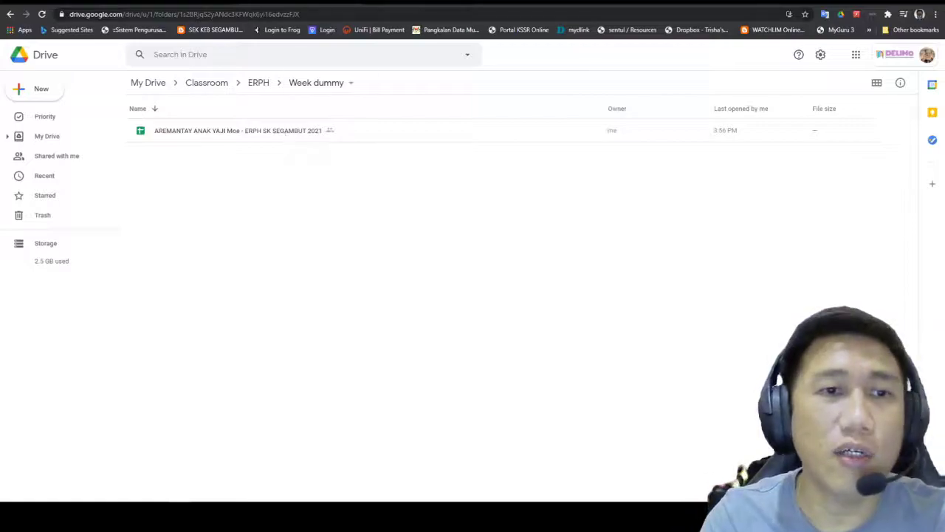
Step: Rename the spreadsheet by appending '2021 week 7' to the end of its name
left_click(270, 135)
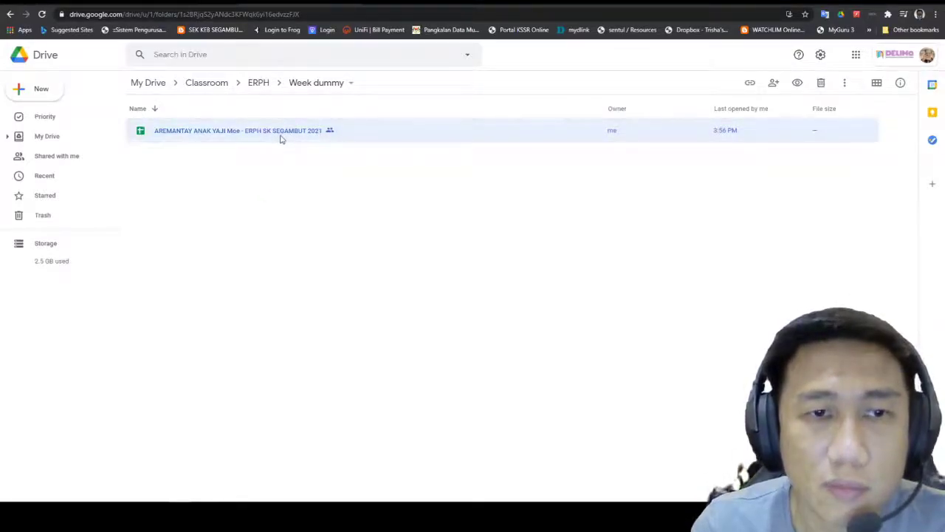
right_click(280, 138)
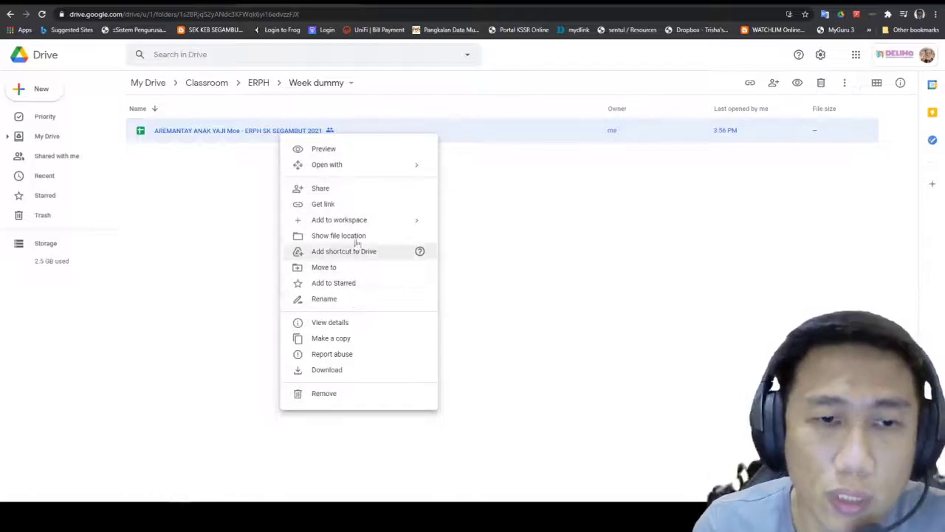
left_click(326, 298)
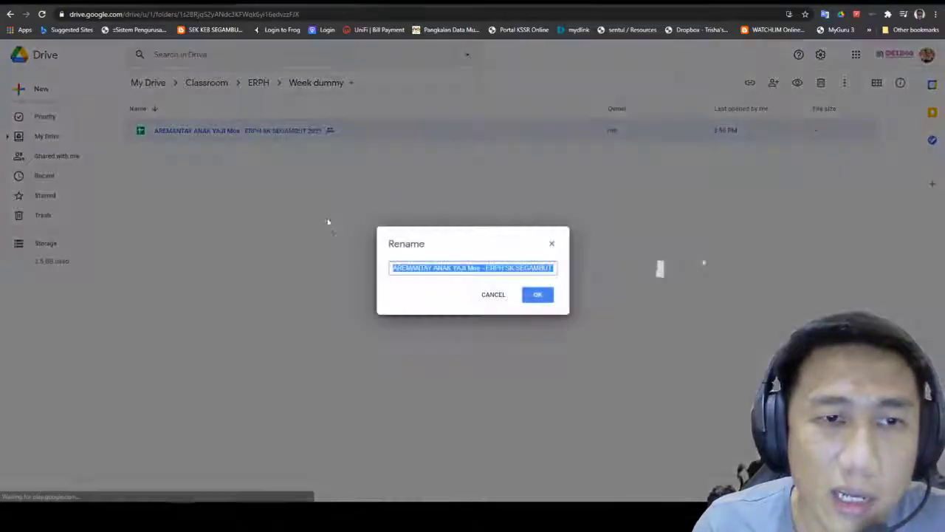
left_click(553, 271)
type("2021")
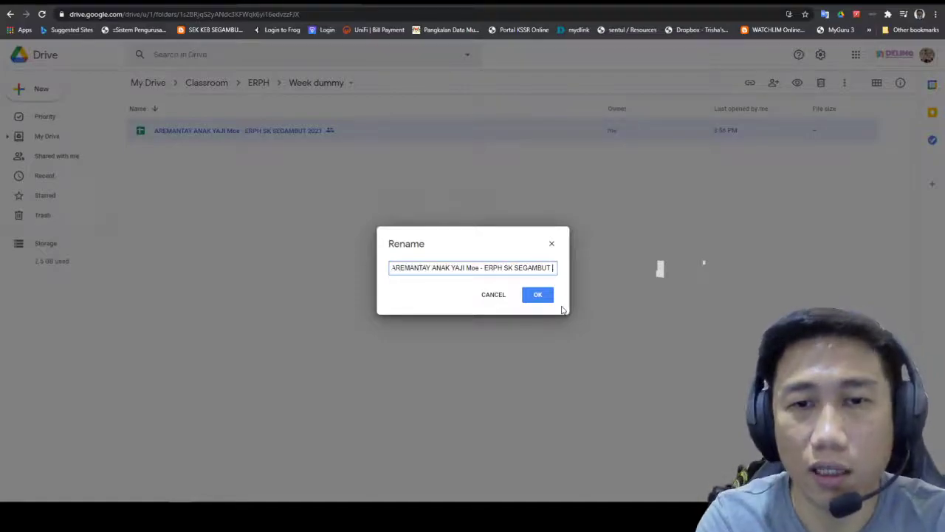
type(" wee")
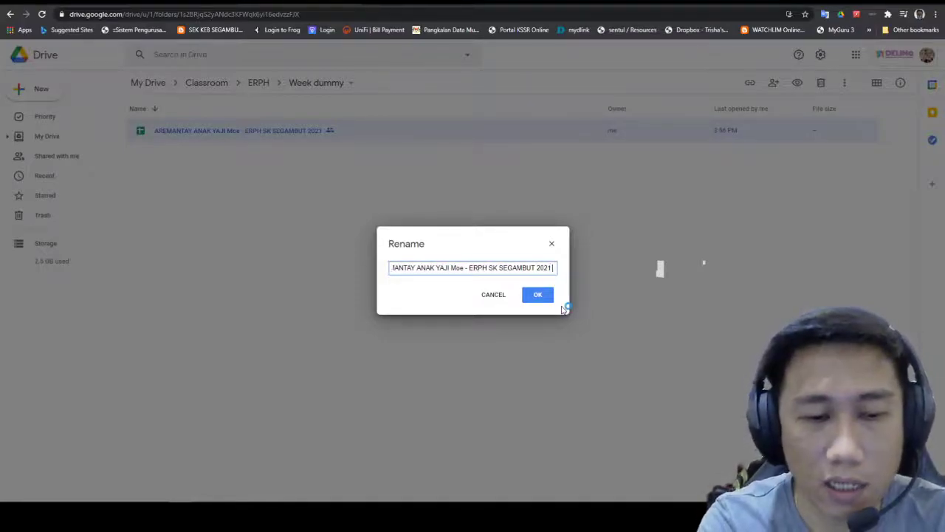
type("k 7")
left_click(539, 296)
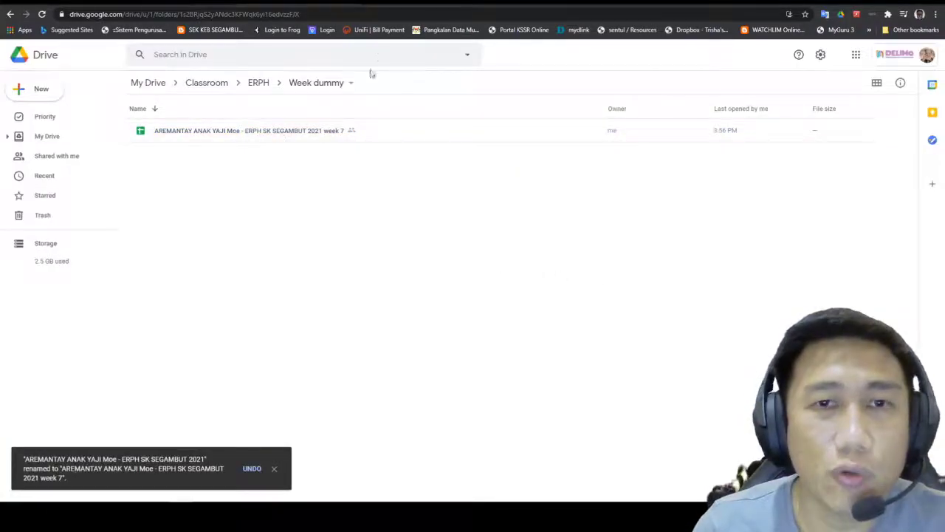
Step: Confirm the open spreadsheet's title now ends in 'week 7', then return to Week dummy
left_click(420, 3)
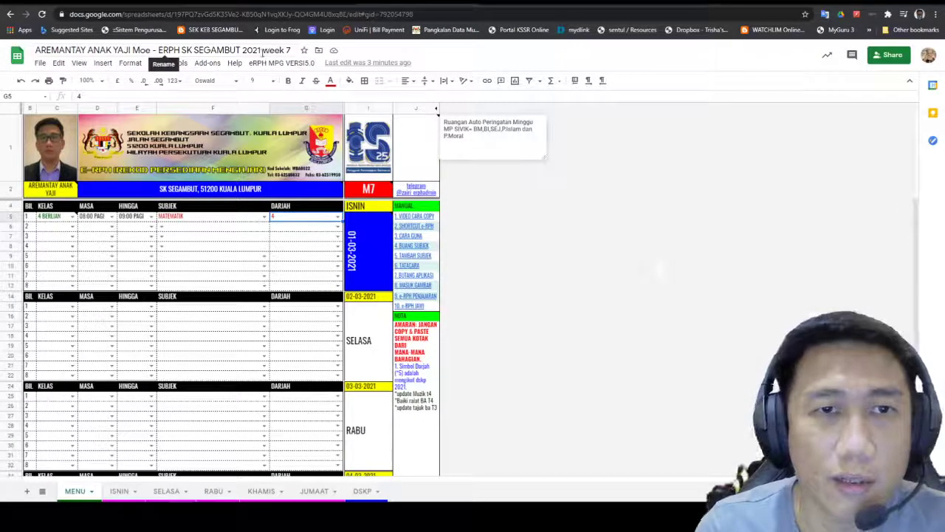
left_click(270, 51)
left_click_drag(263, 51, 293, 50)
left_click(433, 67)
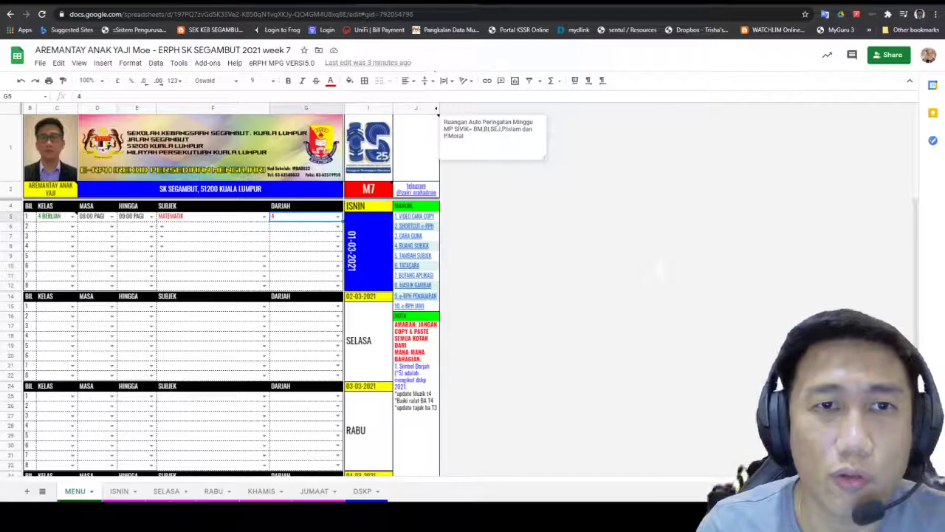
left_click(296, 3)
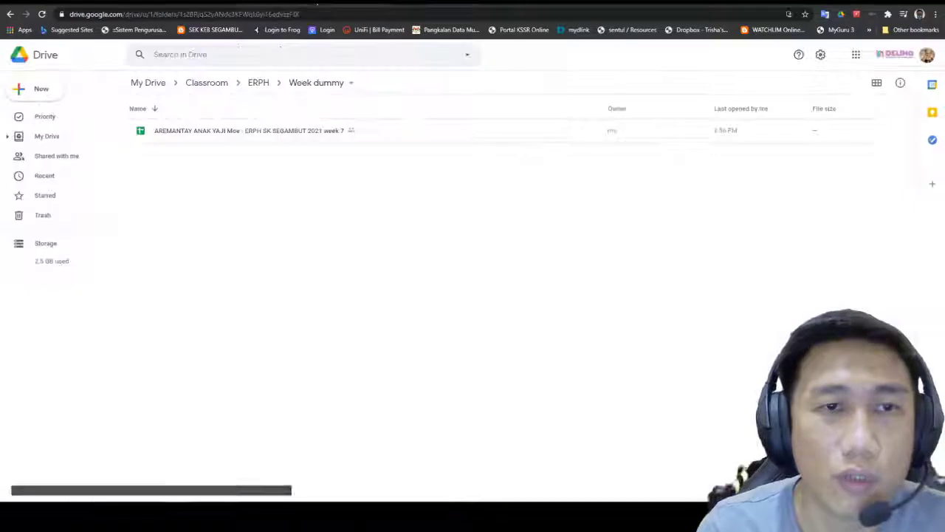
Step: Duplicate the week 7 spreadsheet with Make a copy
left_click(271, 133)
right_click(271, 136)
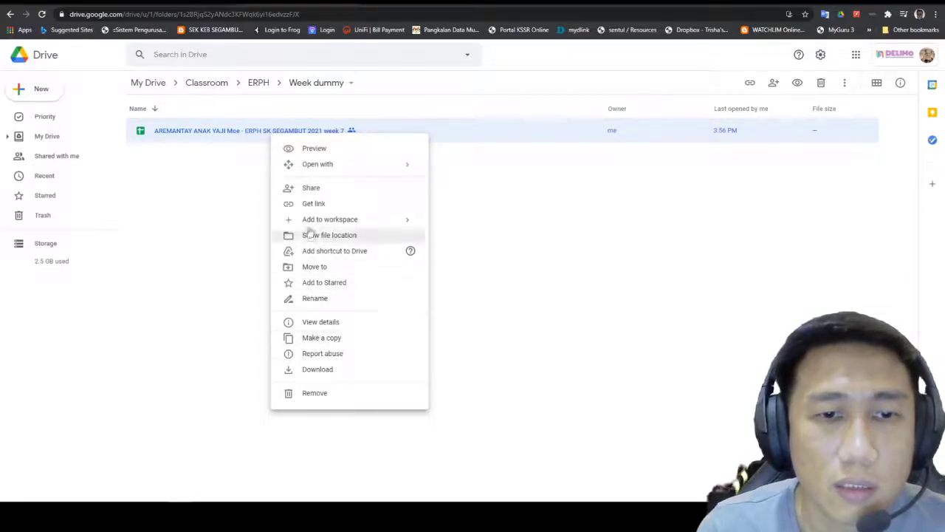
left_click(480, 300)
left_click(249, 139)
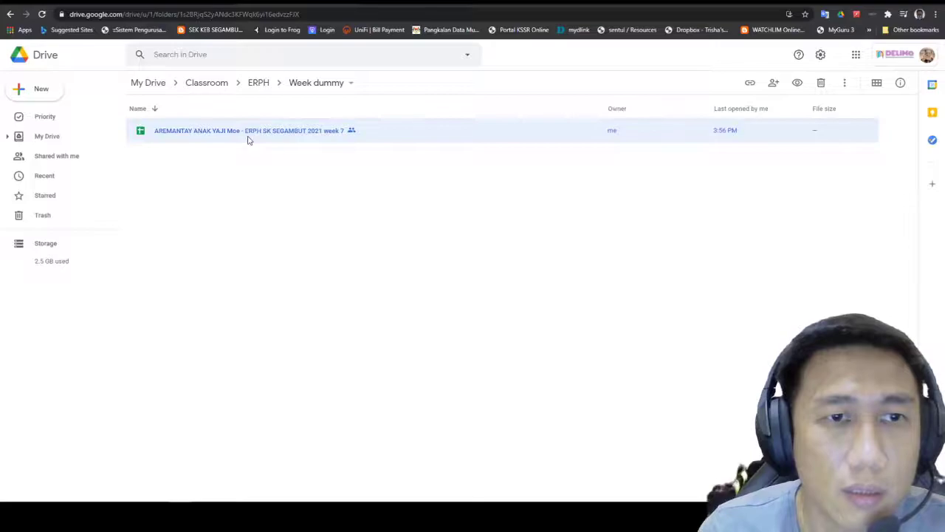
right_click(249, 138)
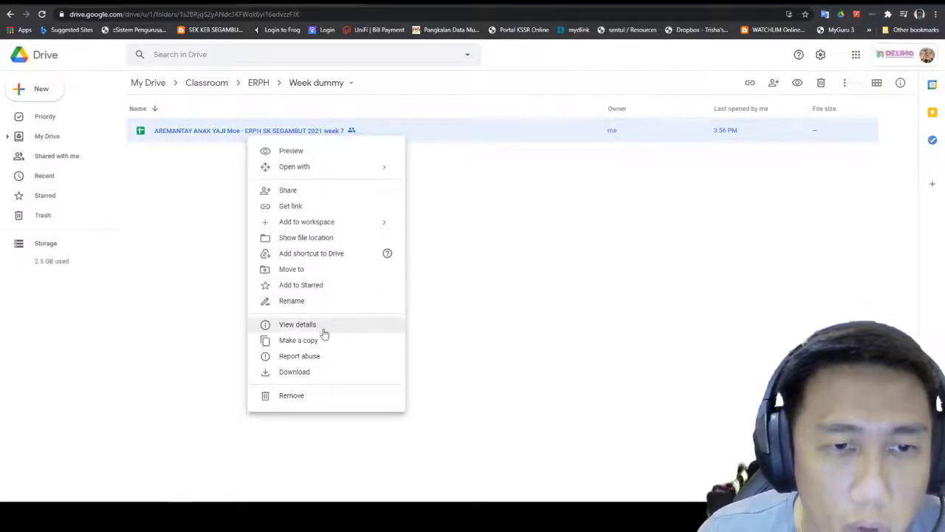
left_click(323, 343)
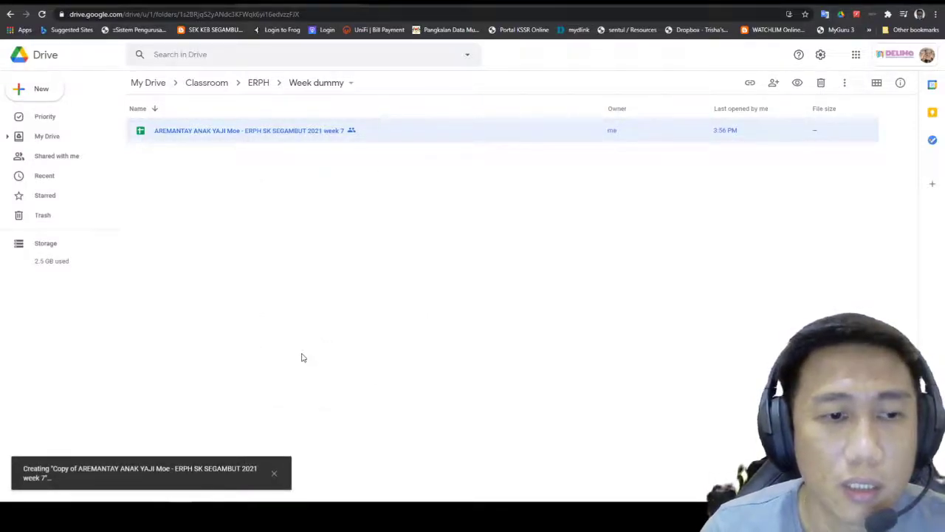
Step: Browse up to the ERPH folder and back into the Week dummy folder
left_click(240, 215)
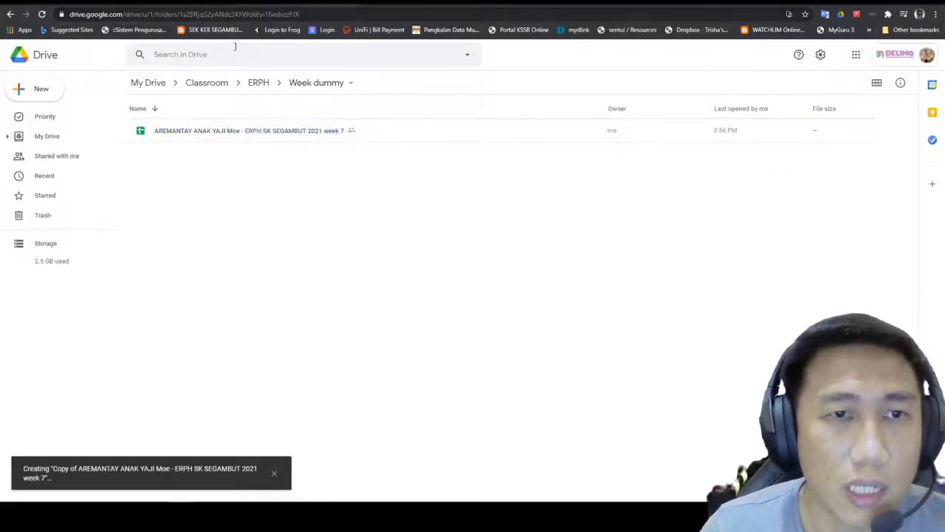
left_click(258, 83)
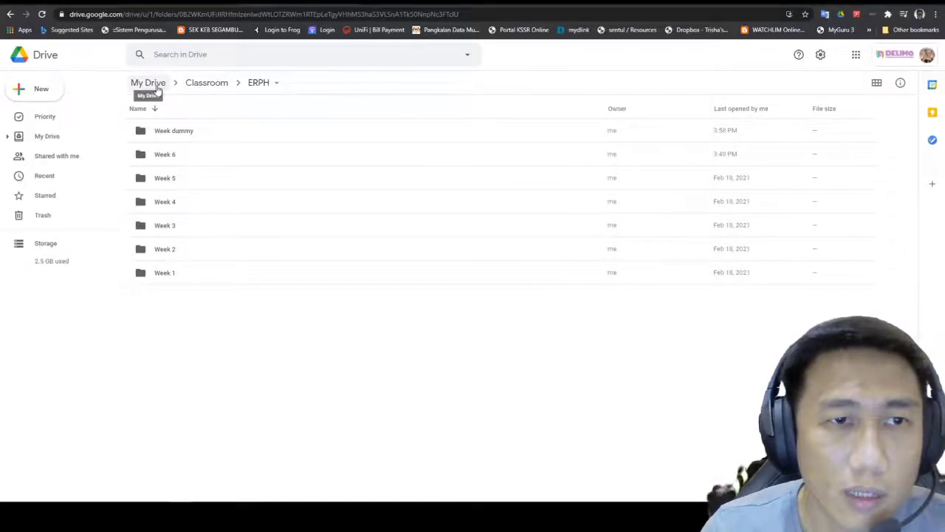
key("alt+Left")
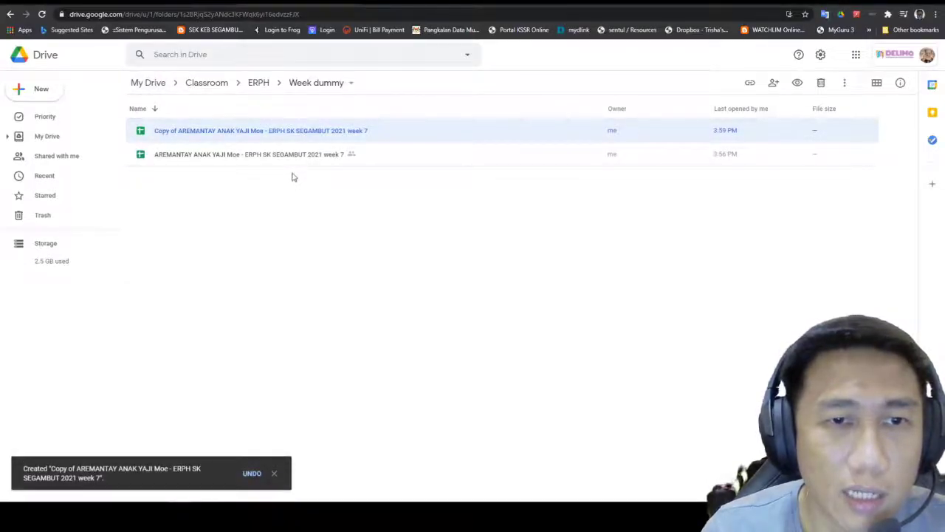
left_click(301, 86)
Step: Move the copied spreadsheet up into the ERPH folder and open ERPH
left_click(176, 202)
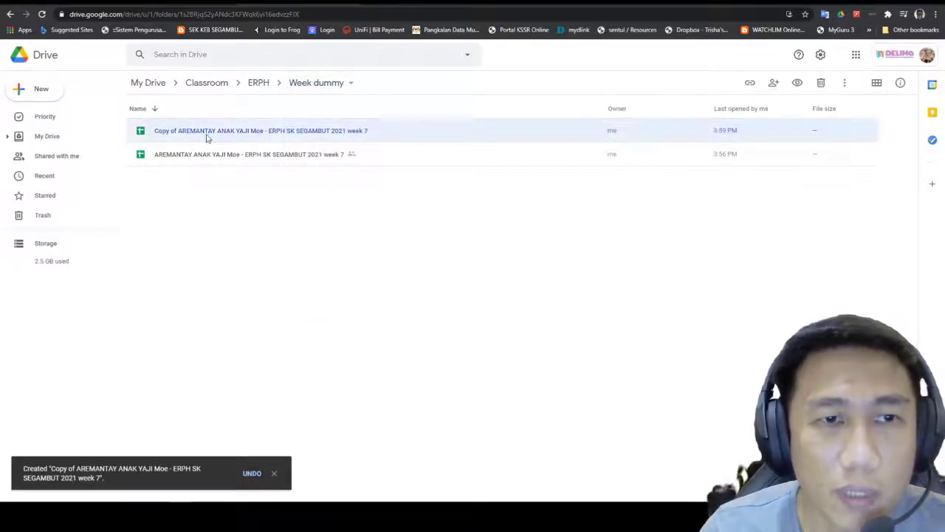
right_click(208, 137)
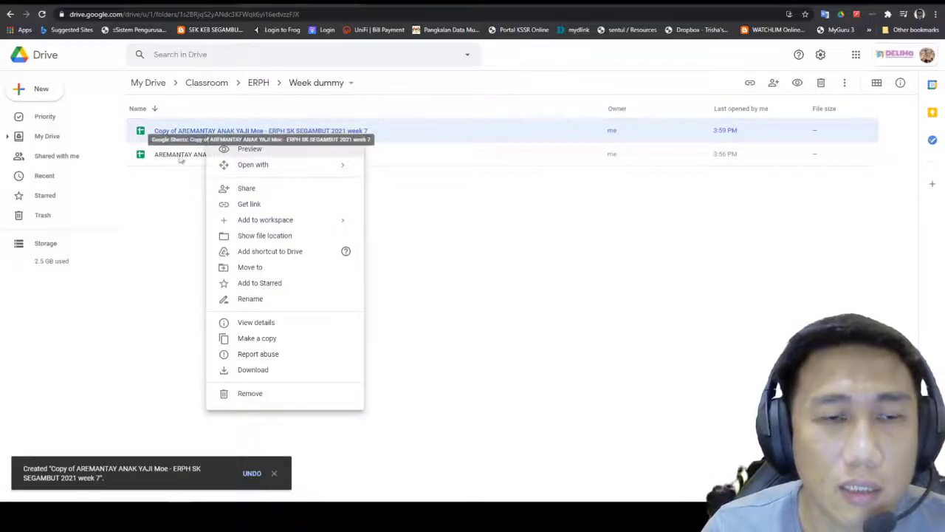
left_click(164, 203)
left_click_drag(194, 139, 255, 83)
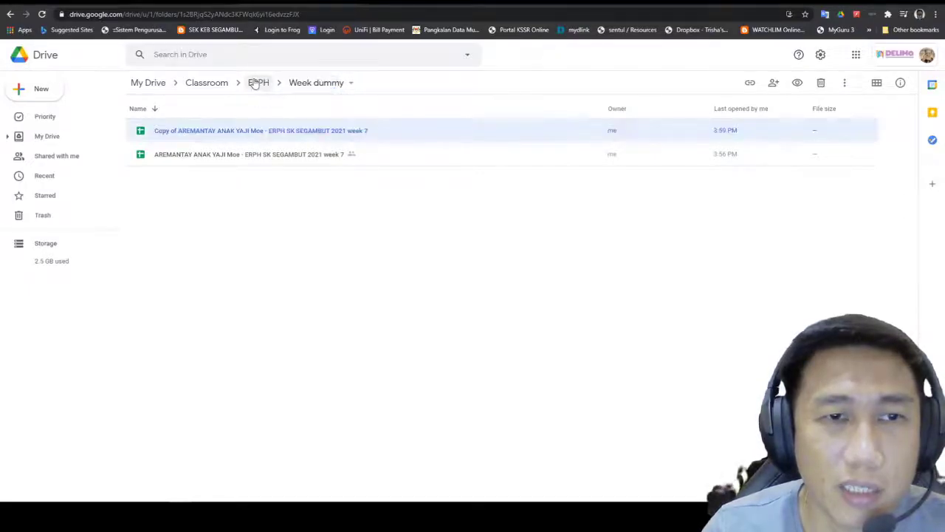
left_click(258, 83)
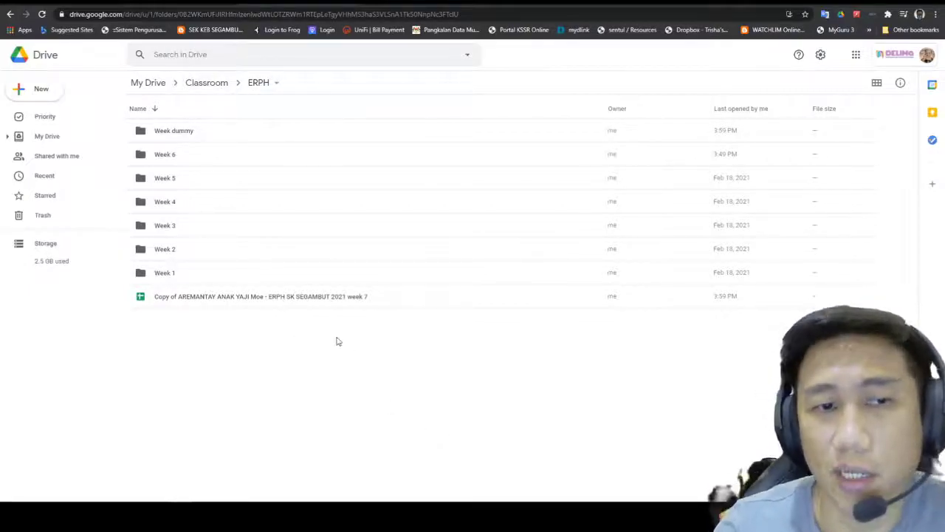
Step: Rename the copy, removing the 'Copy of' prefix and changing 'week 7' to 'week 8'
right_click(332, 297)
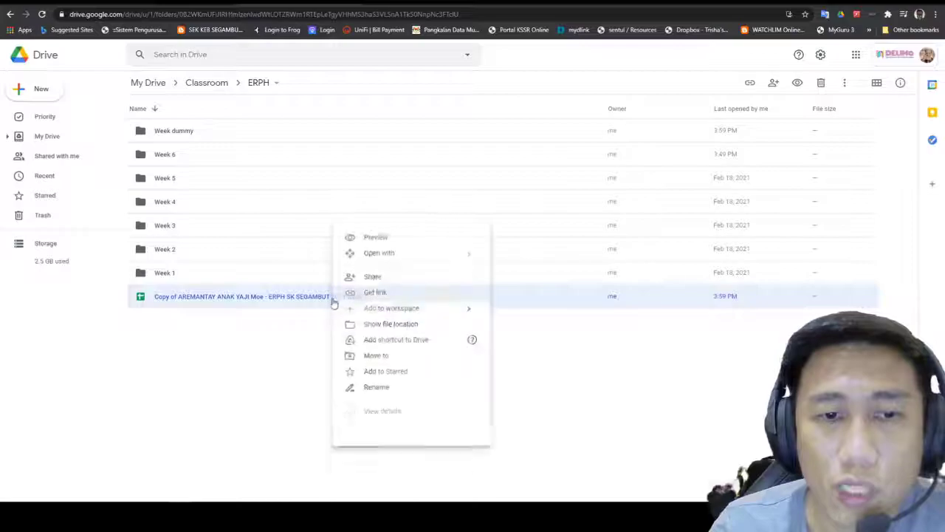
left_click(376, 388)
left_click(419, 271)
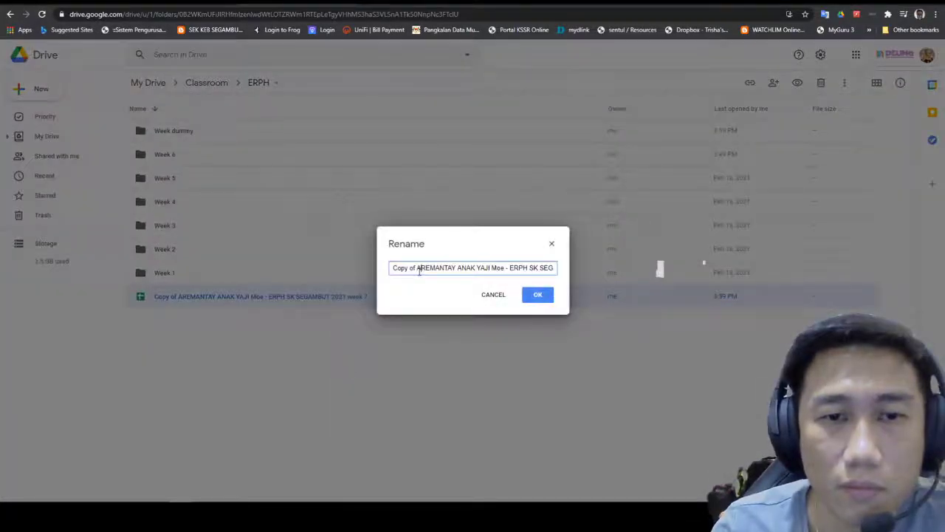
left_click_drag(404, 267, 389, 267)
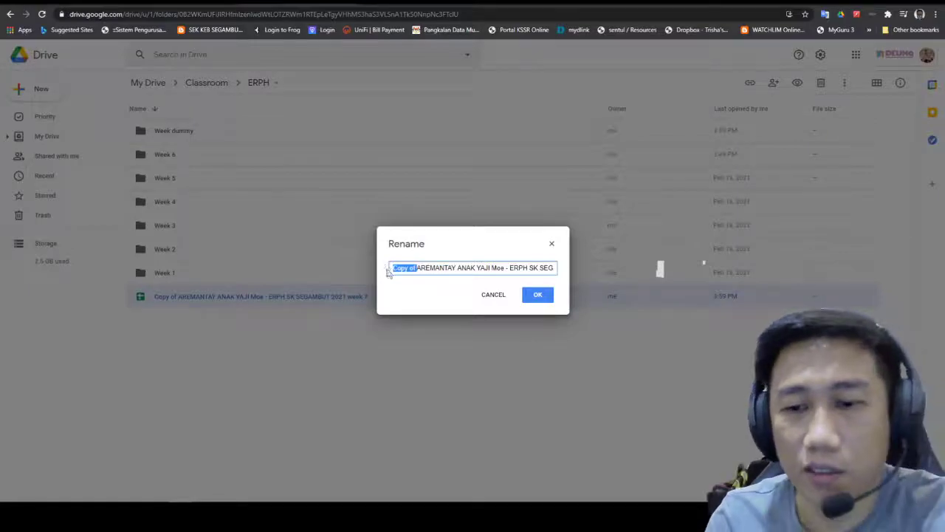
key("BackSpace")
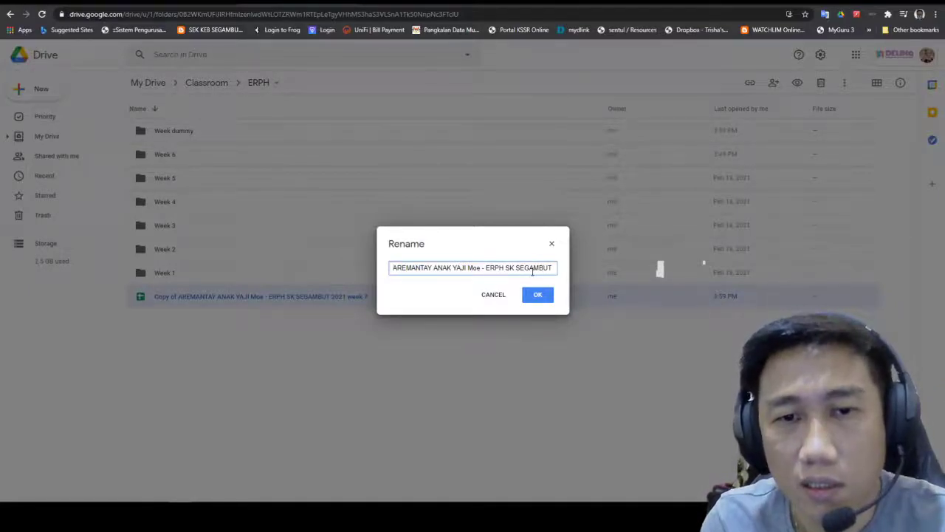
key("End")
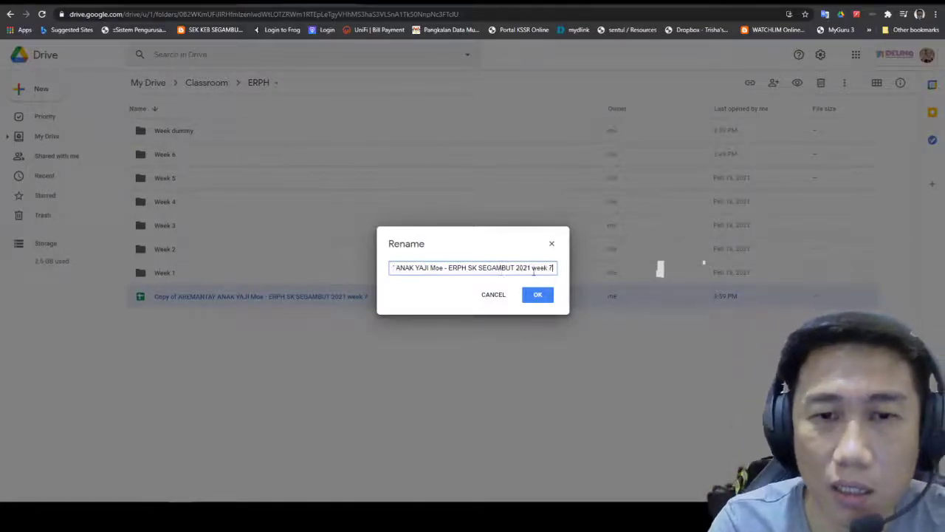
key("BackSpace")
type("8")
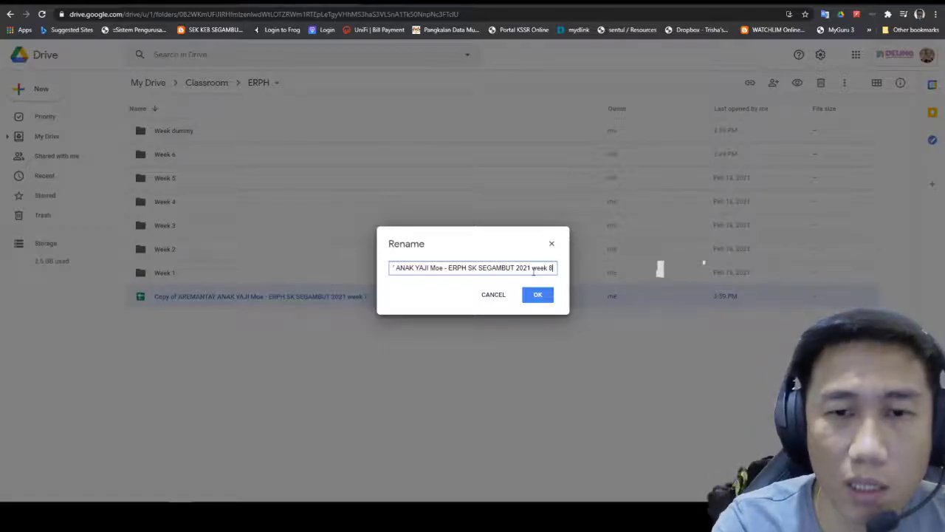
left_click(537, 294)
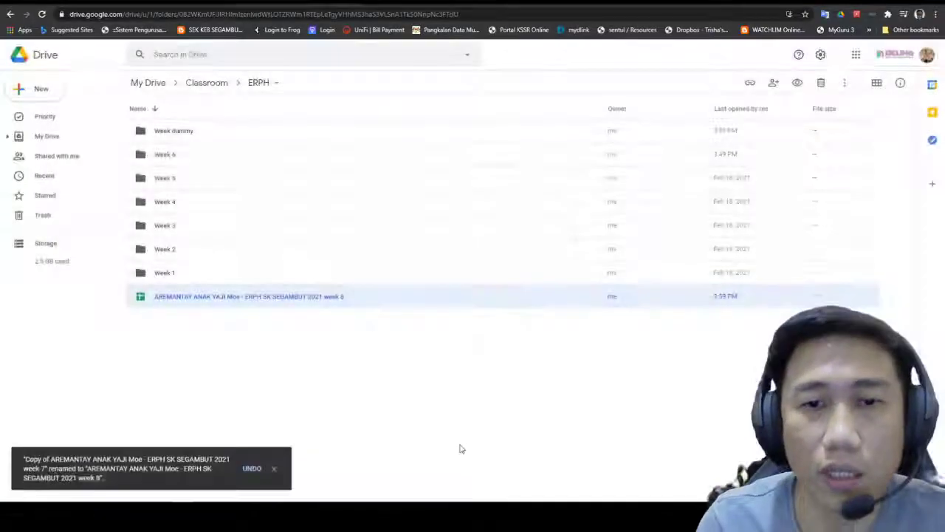
left_click(494, 385)
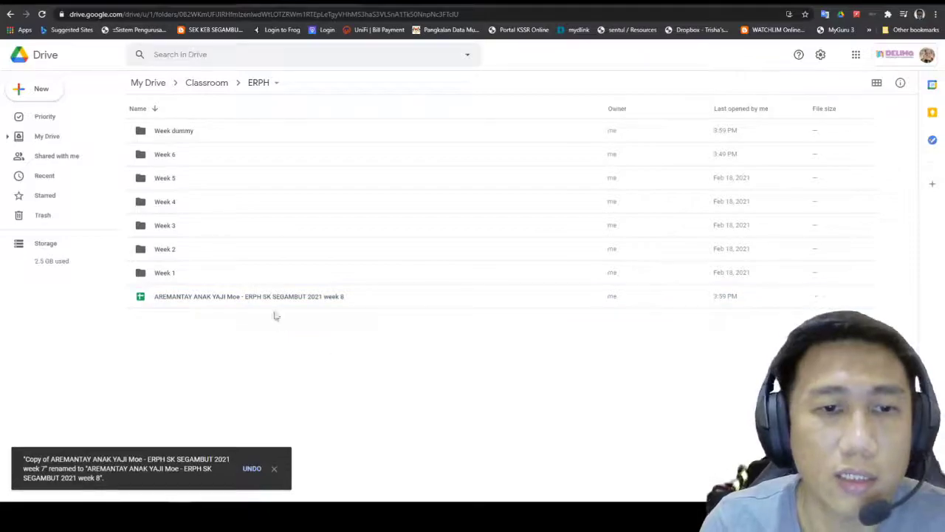
double_click(195, 130)
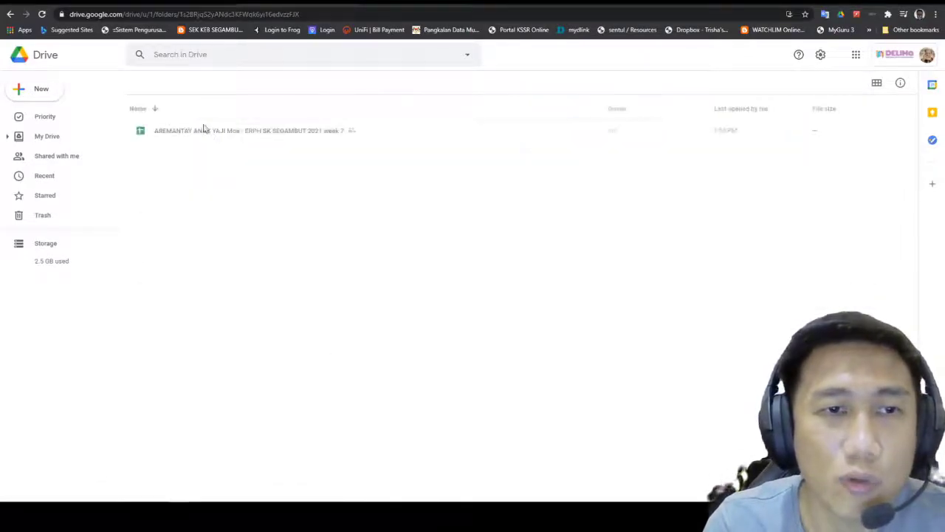
Step: Open the 2021 week 8 spreadsheet from the ERPH folder
left_click(206, 138)
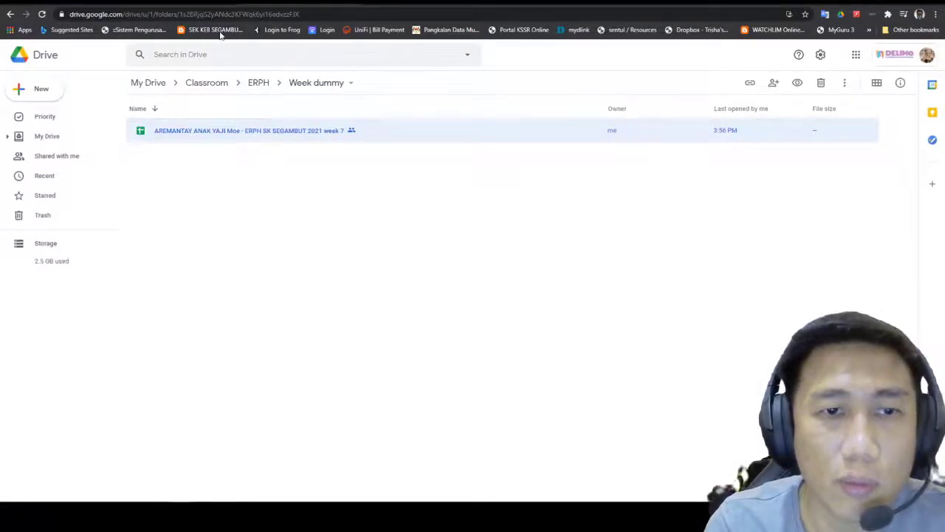
left_click(259, 83)
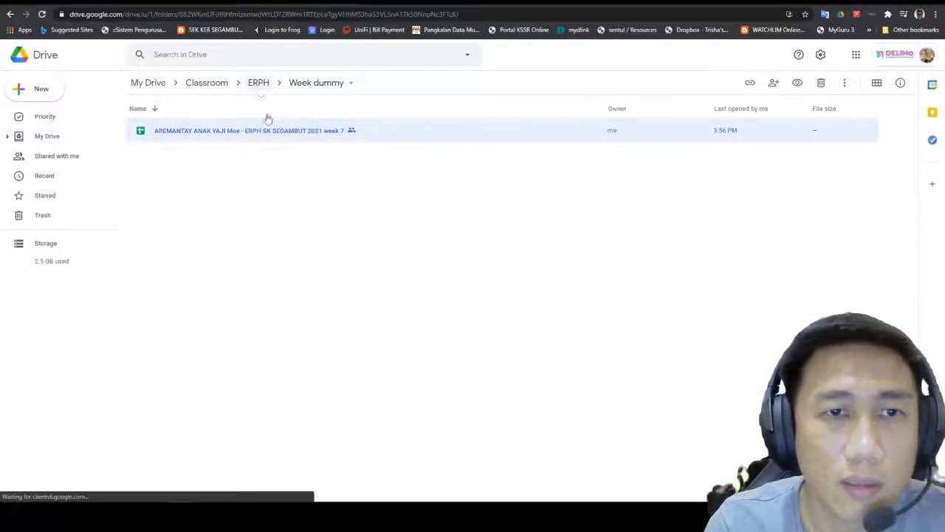
double_click(277, 298)
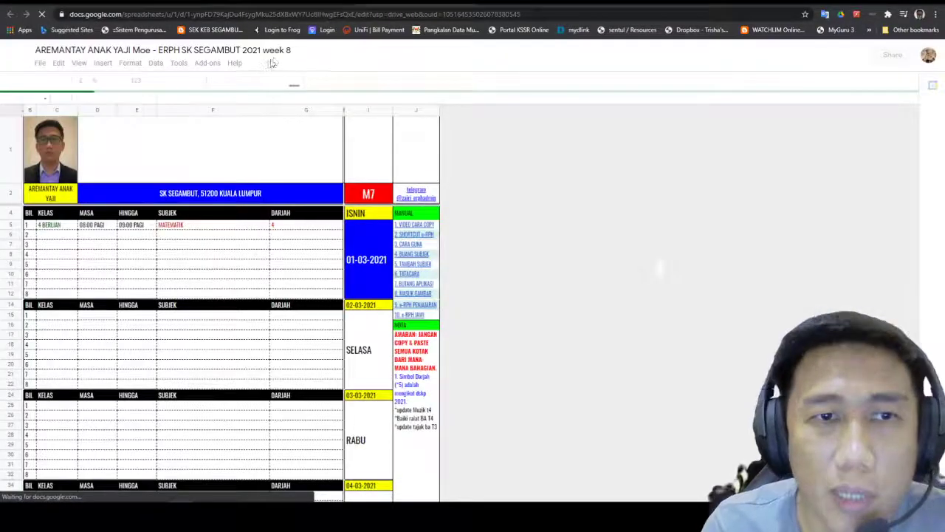
Step: Look through the week 8 copy's ISNIN and other day sheets, ending on MENU
scroll(291, 345, "down", 5)
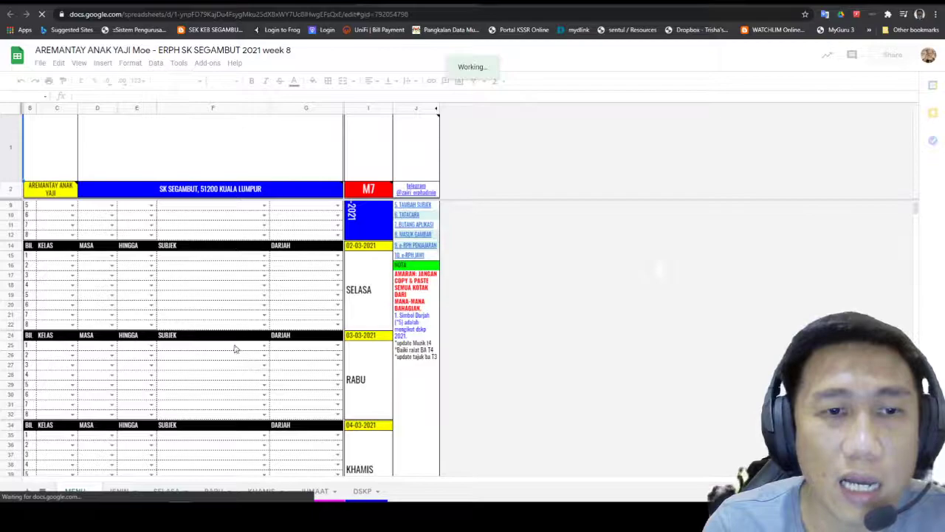
scroll(236, 347, "down", 2)
scroll(234, 346, "down", 3)
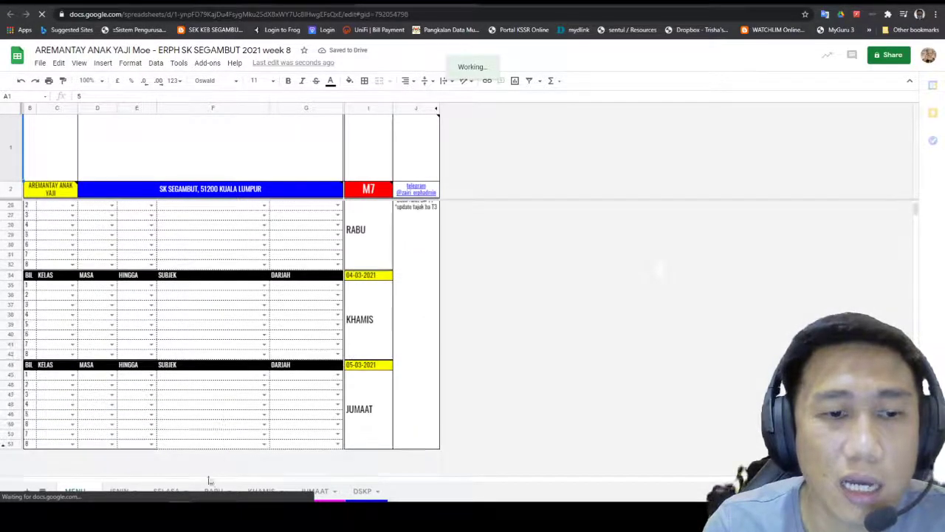
left_click(120, 492)
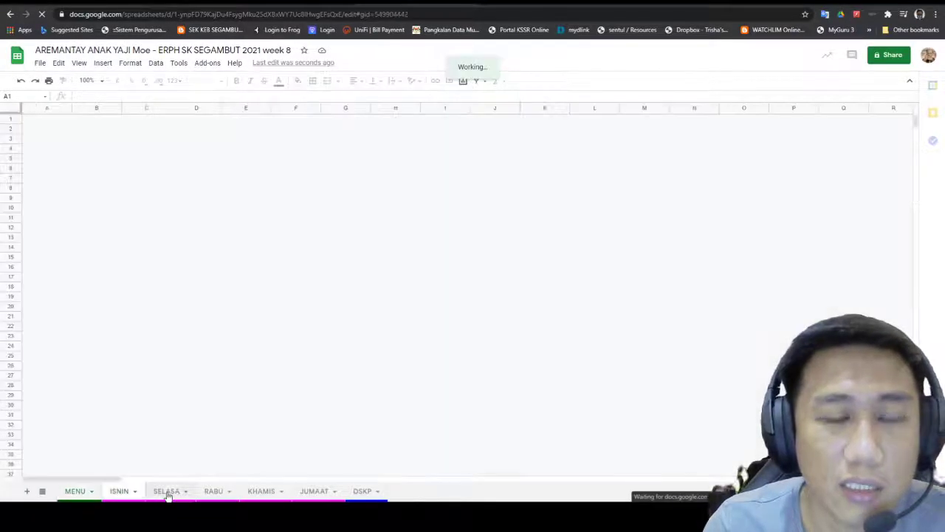
left_click(261, 494)
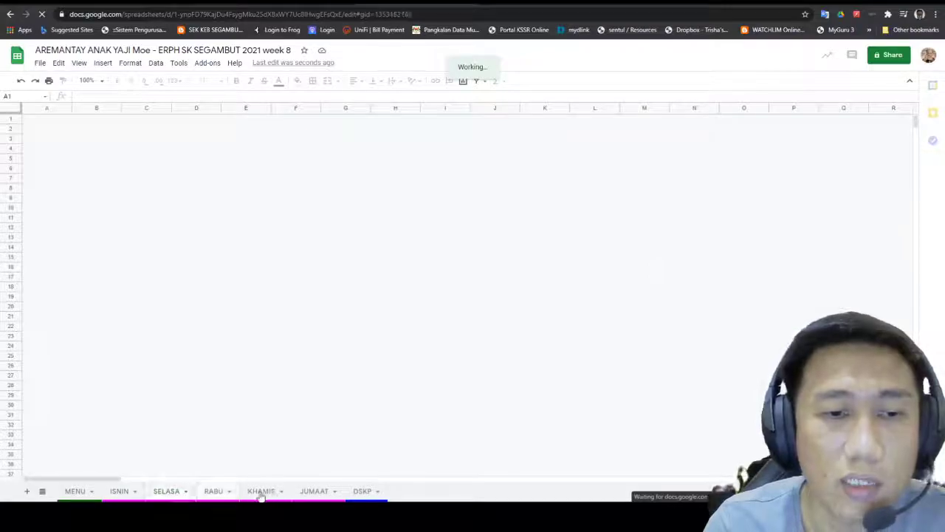
left_click(121, 489)
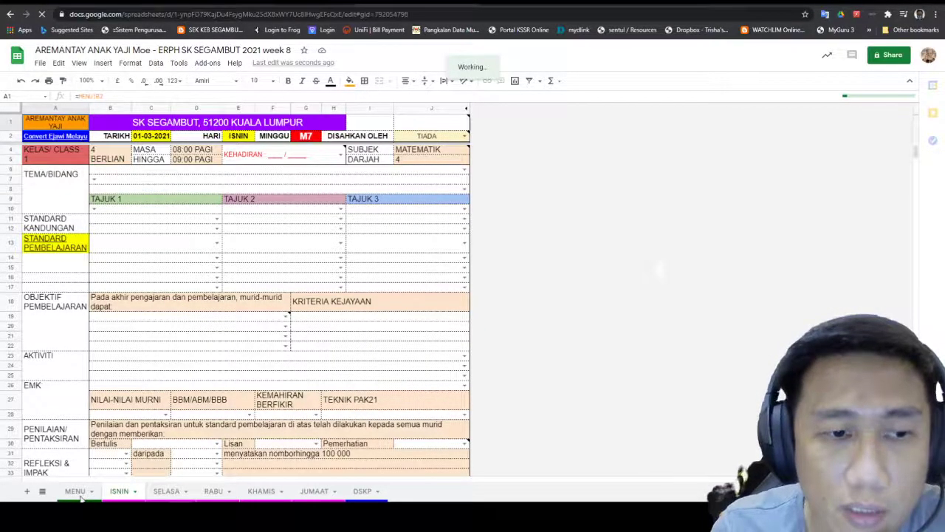
left_click(77, 492)
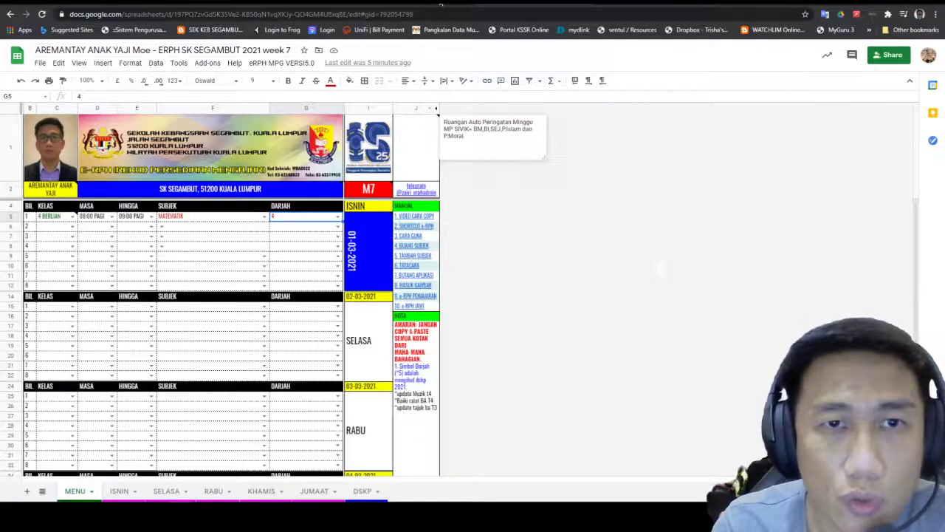
left_click(164, 1)
left_click(509, 2)
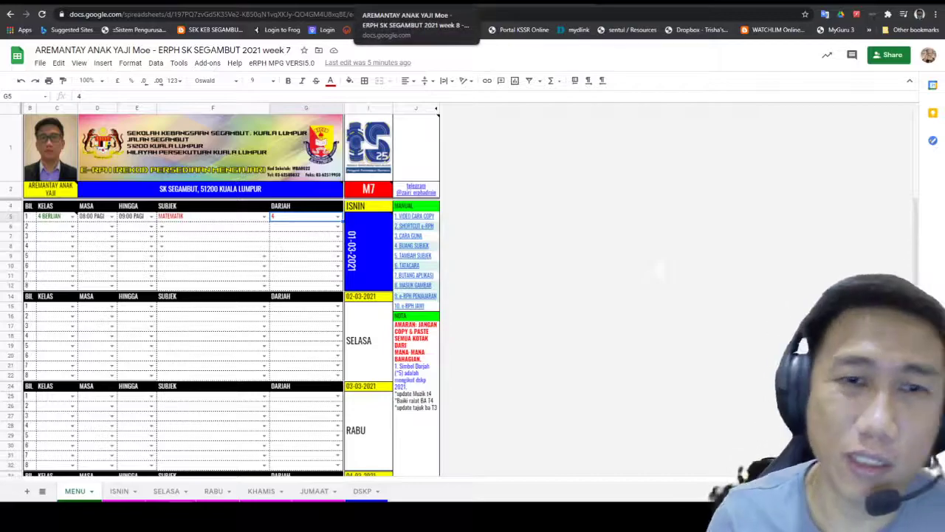
mouse_move(352, 245)
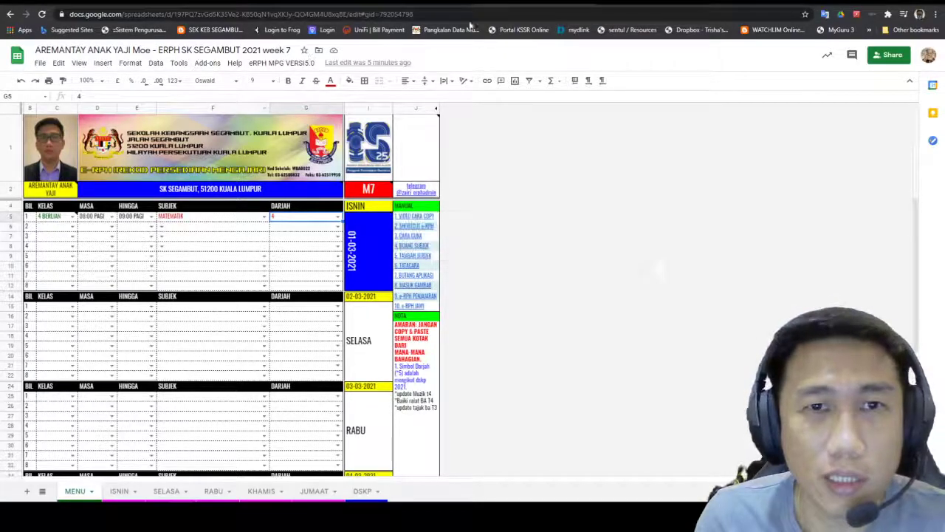
left_click(411, 5)
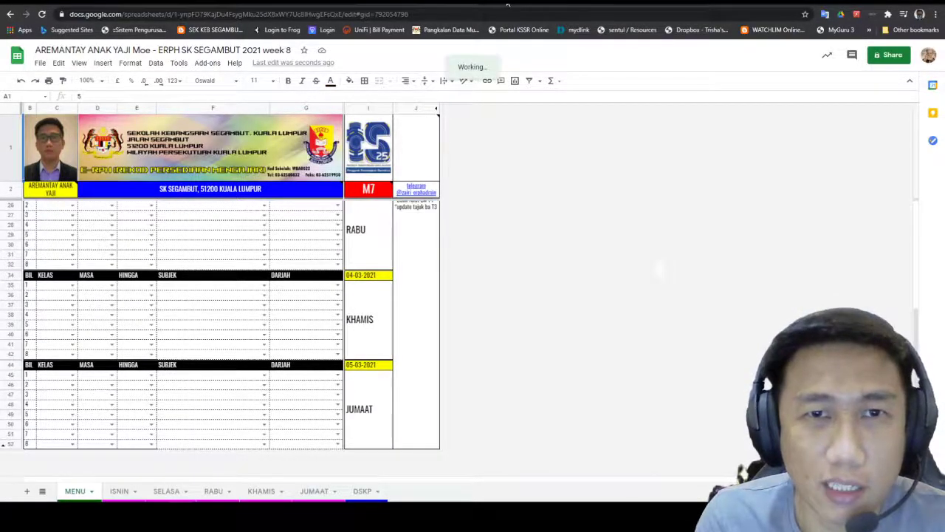
left_click(302, 5)
left_click(415, 4)
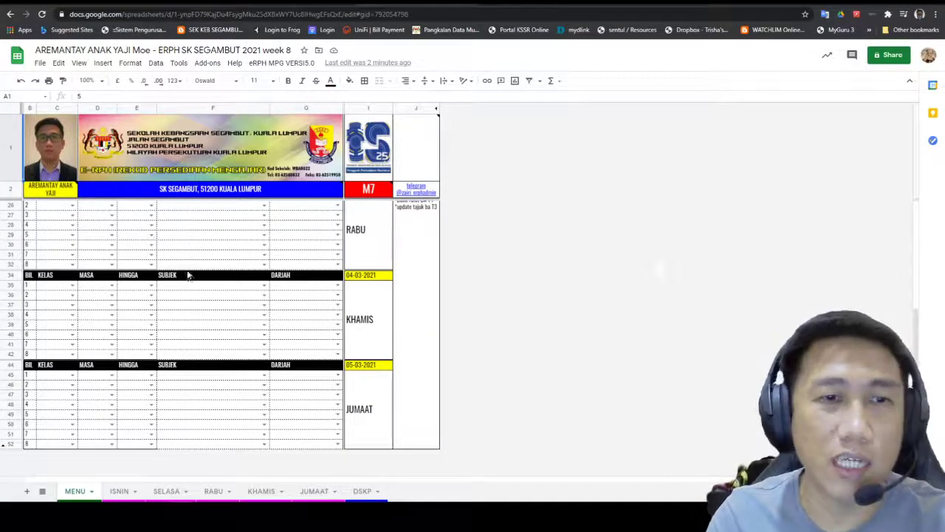
scroll(186, 273, "up", 3)
scroll(158, 253, "up", 1)
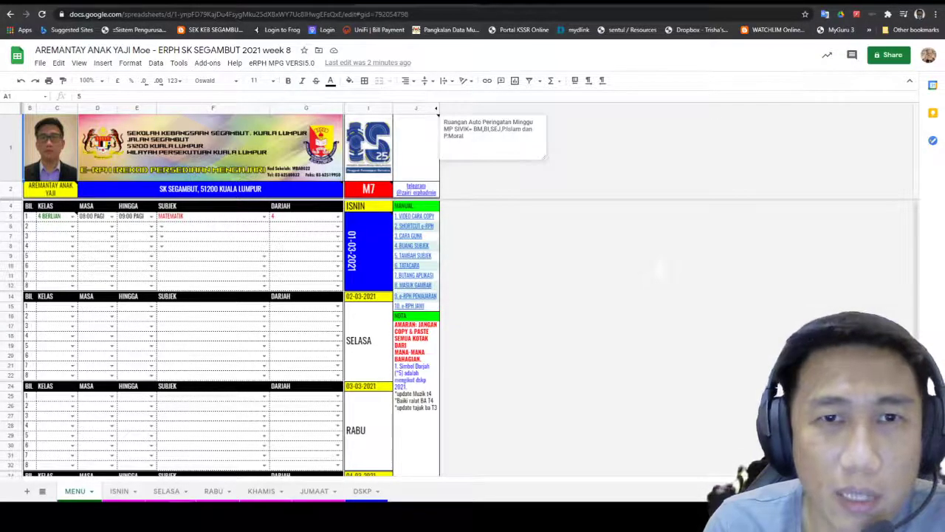
left_click(432, 6)
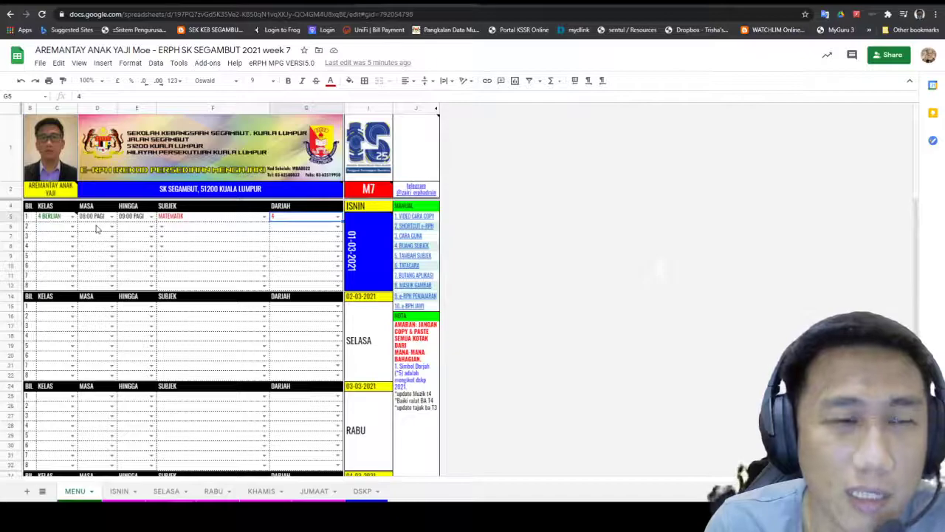
mouse_move(45, 224)
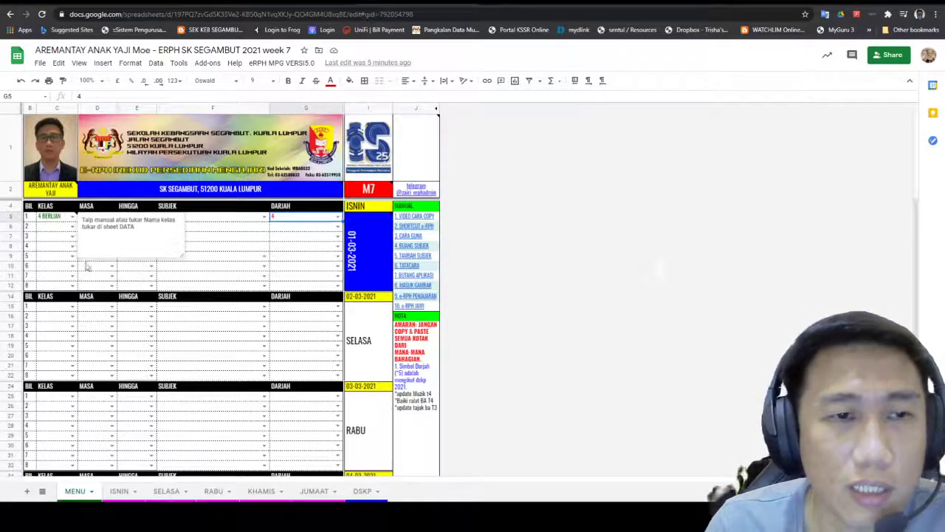
left_click_drag(415, 258, 403, 267)
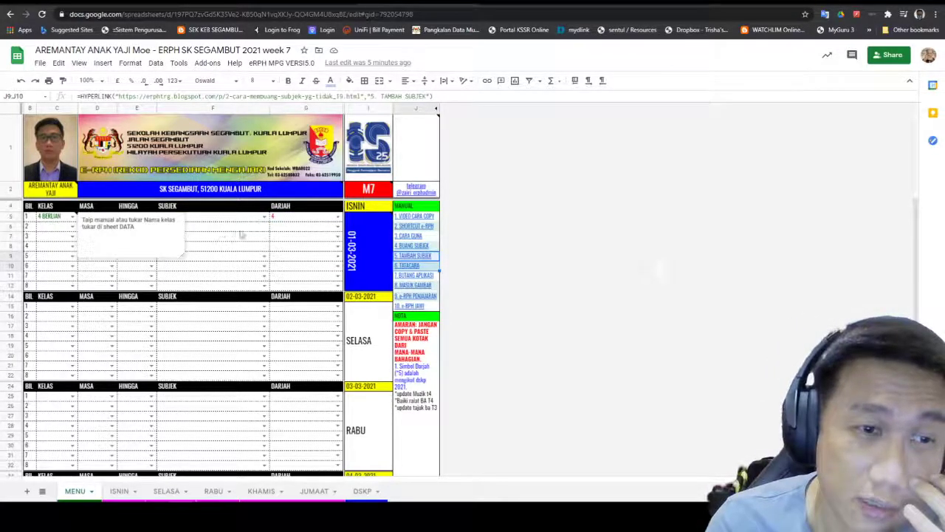
left_click(416, 380)
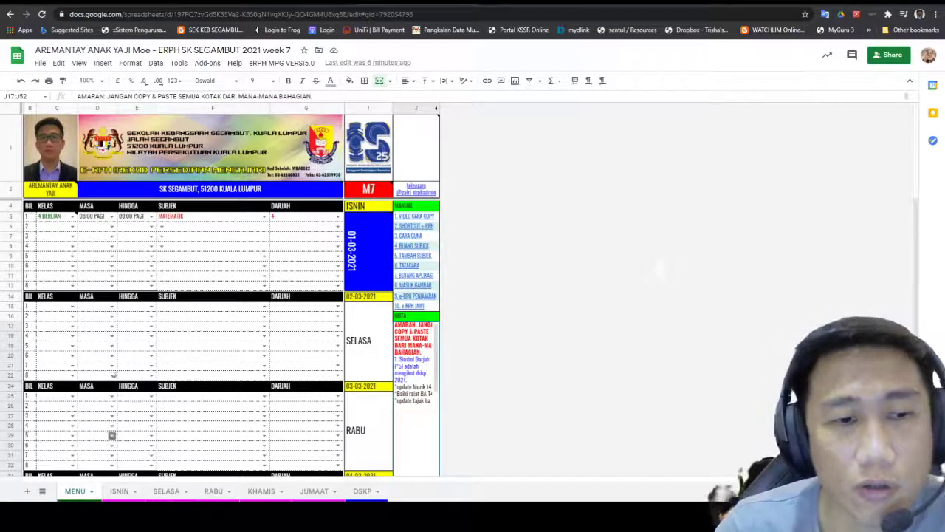
Step: Set the ISNIN sheet's DISAHKAN OLEH approver in J2 to GURU BESAR, then return to MENU
left_click(116, 490)
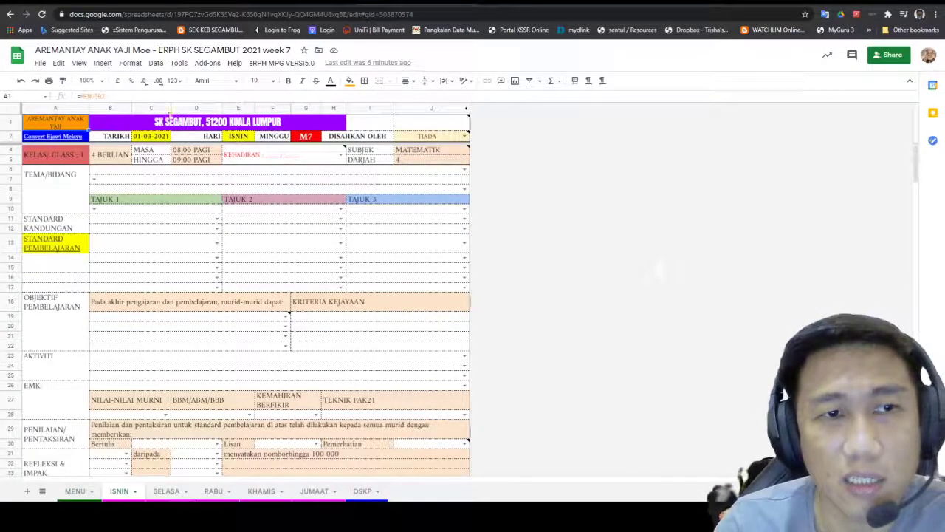
left_click(464, 137)
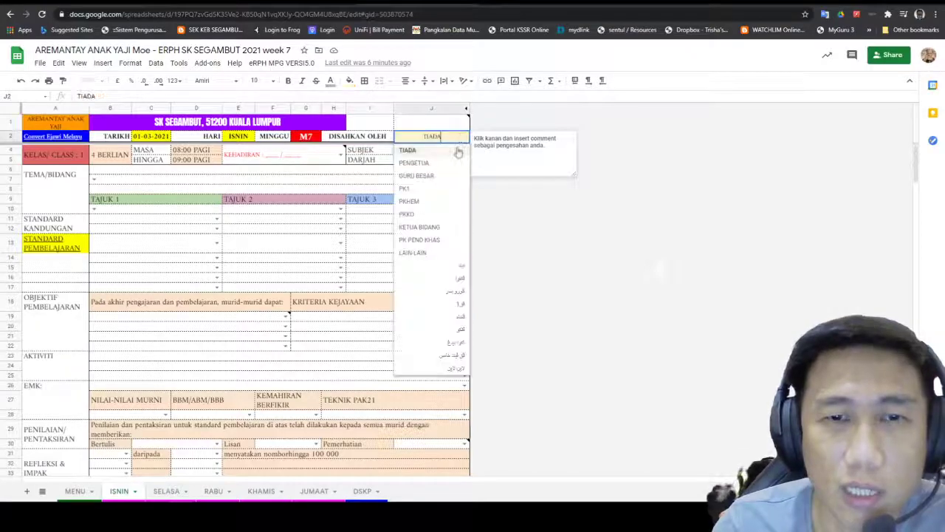
left_click(417, 177)
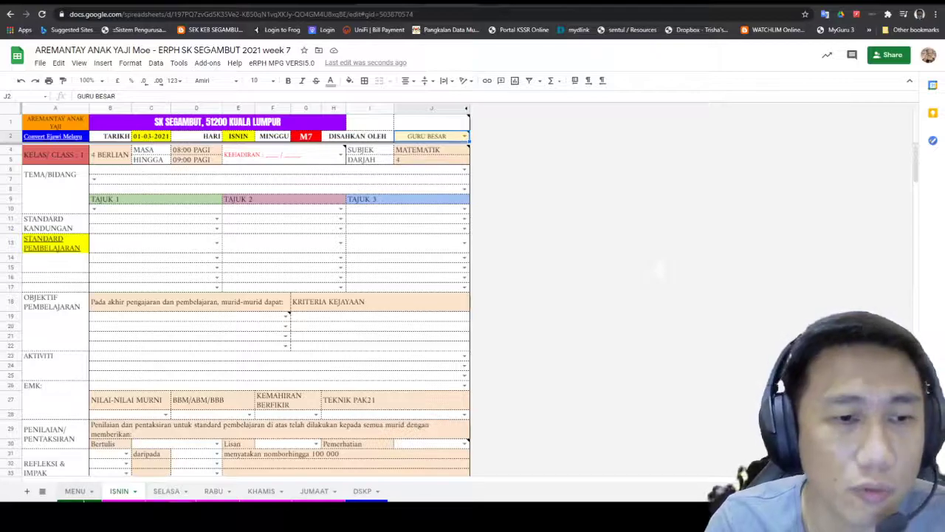
left_click(76, 492)
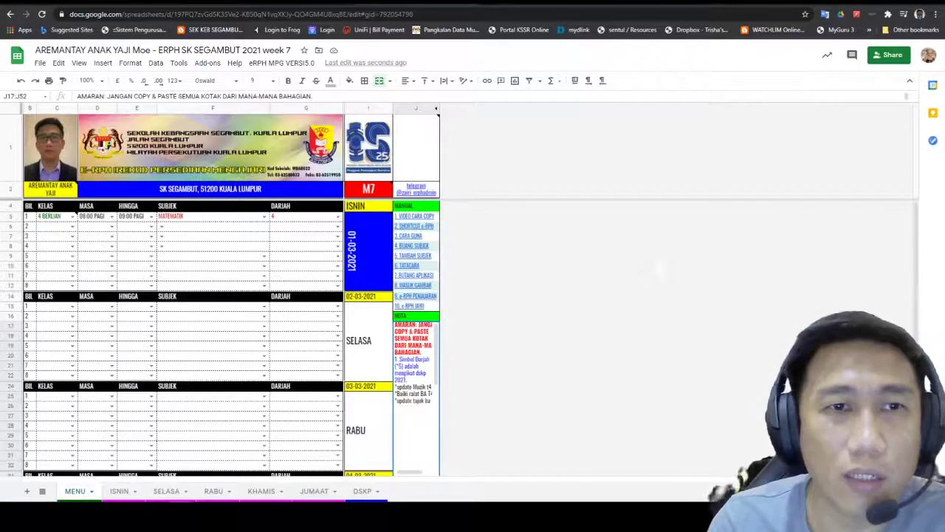
Step: Open the week 8 copy and set its MENU Monday date to 08-03-2021
left_click(424, 2)
double_click(240, 299)
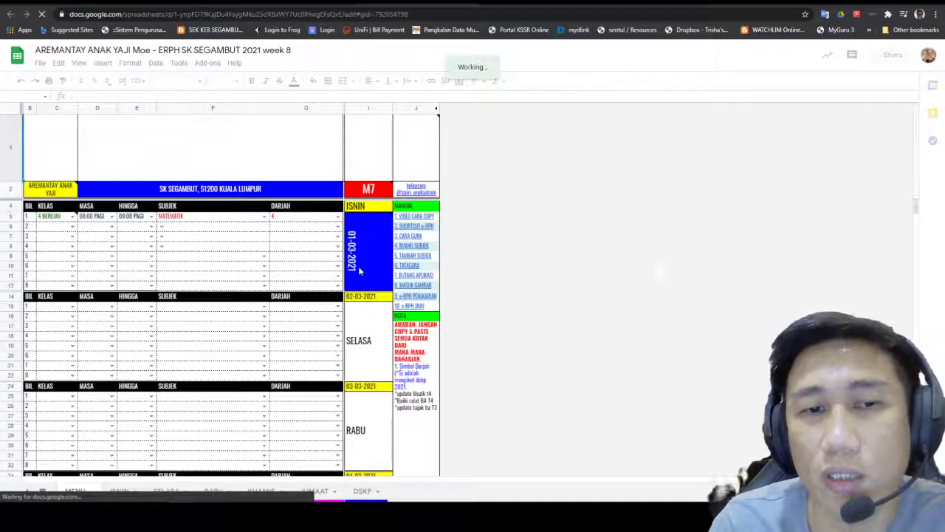
double_click(359, 269)
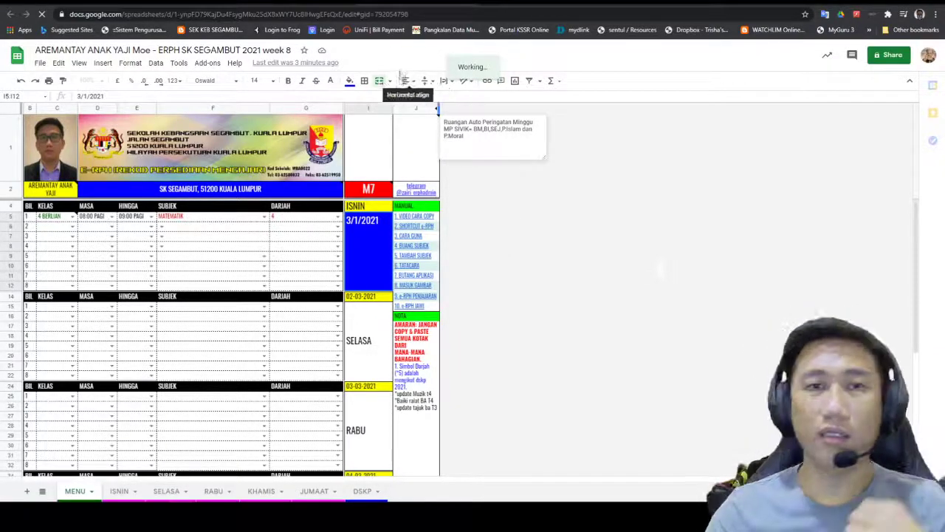
double_click(385, 254)
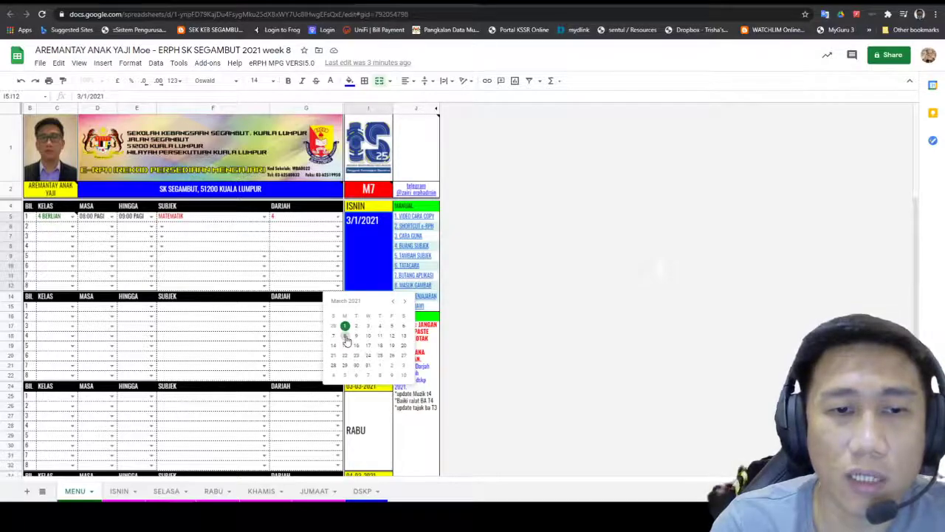
left_click(345, 336)
Step: Check that the MENU timetable now reads M8 with dates from 08-03-2021 onward
left_click(563, 249)
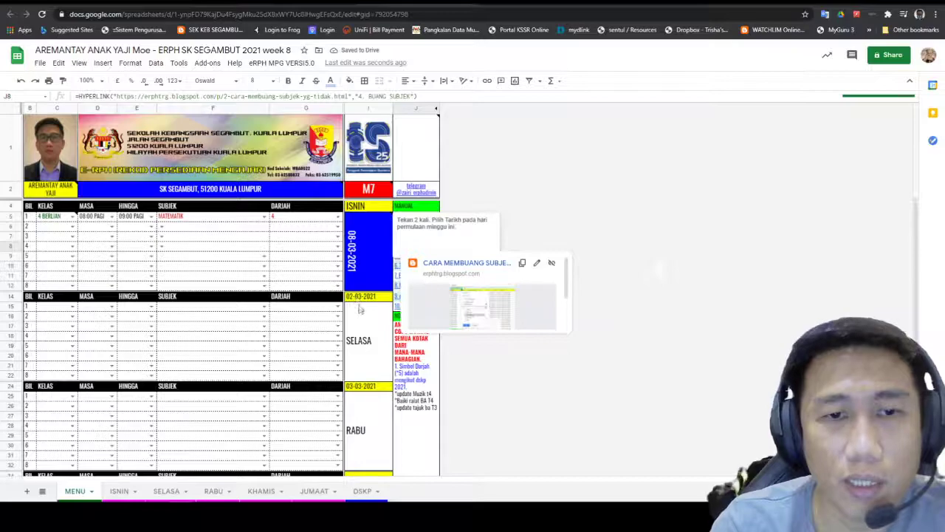
left_click(631, 366)
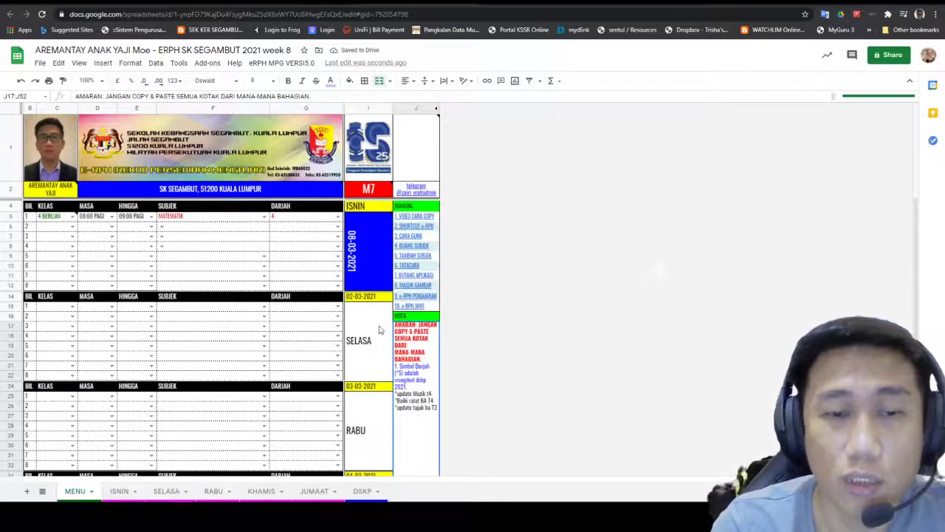
scroll(264, 323, "down", 2)
scroll(233, 319, "down", 2)
scroll(361, 308, "up", 4)
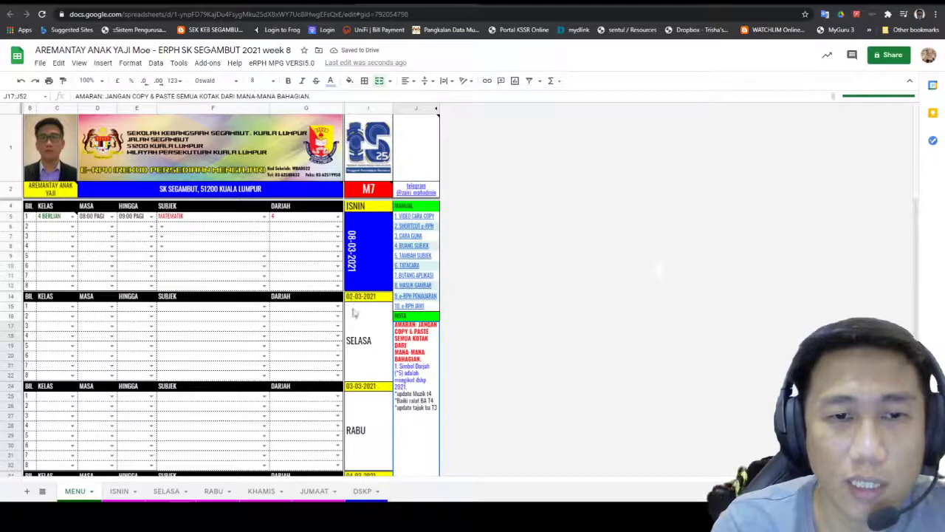
scroll(366, 427, "down", 3)
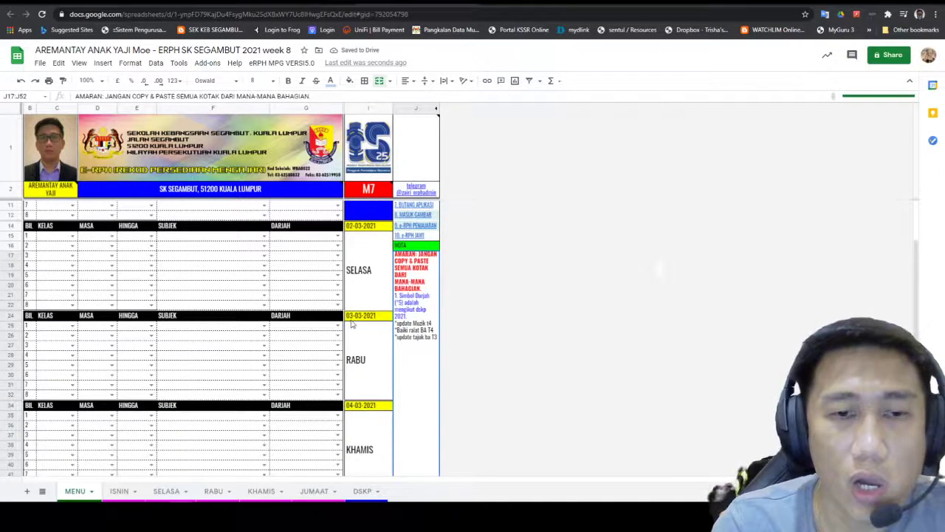
scroll(369, 428, "down", 2)
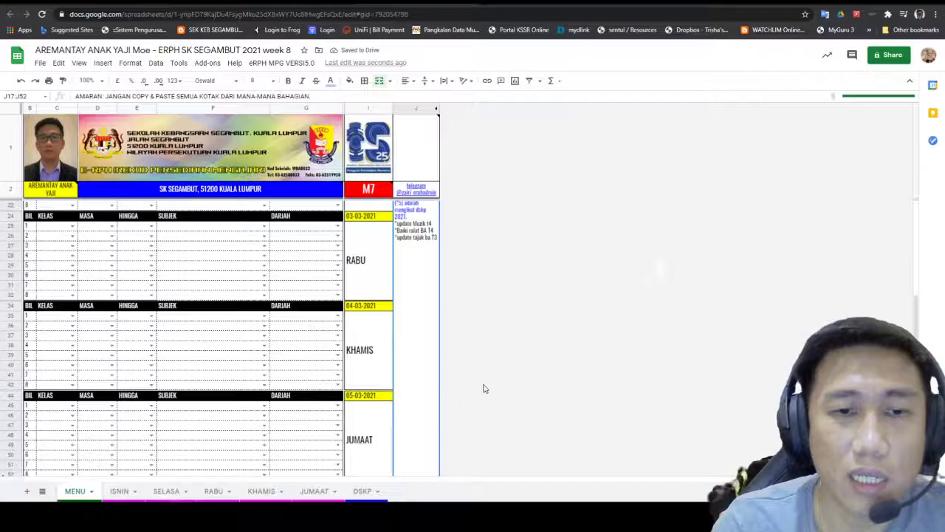
scroll(485, 380, "up", 5)
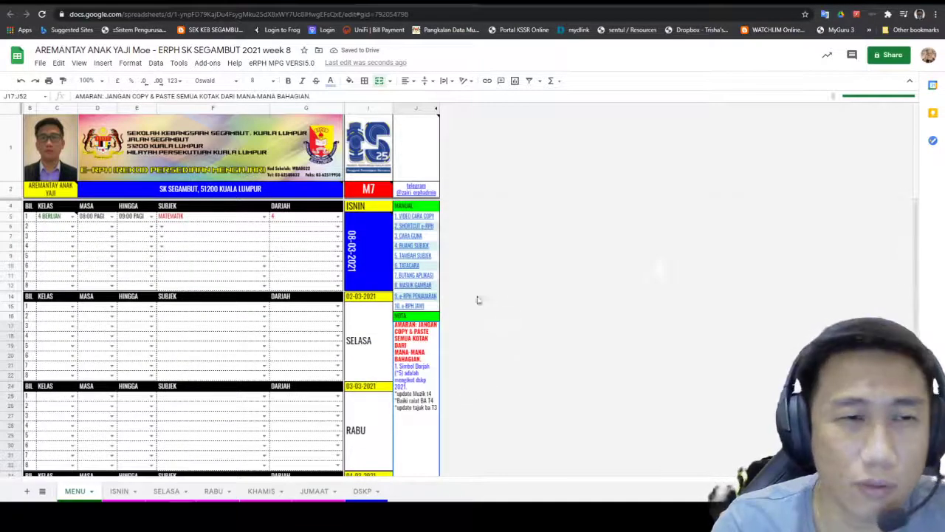
left_click(416, 296)
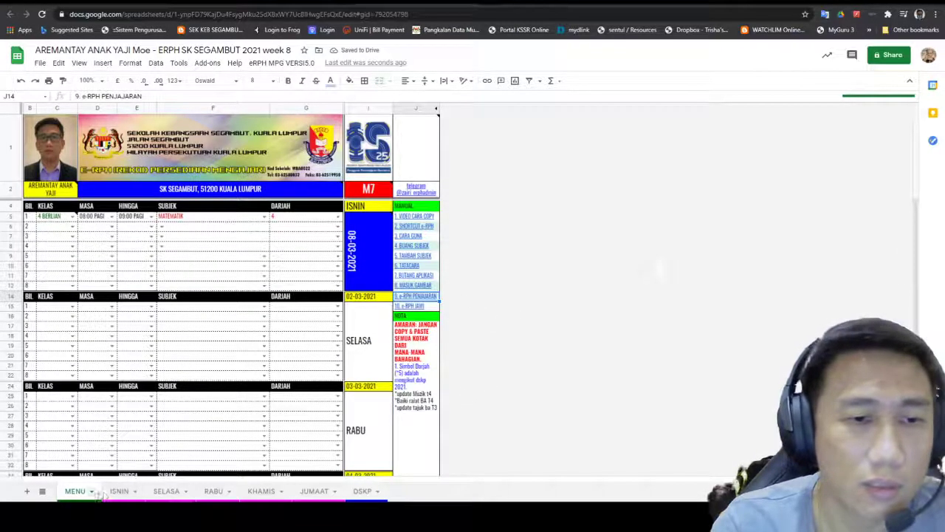
left_click(117, 493)
left_click(79, 491)
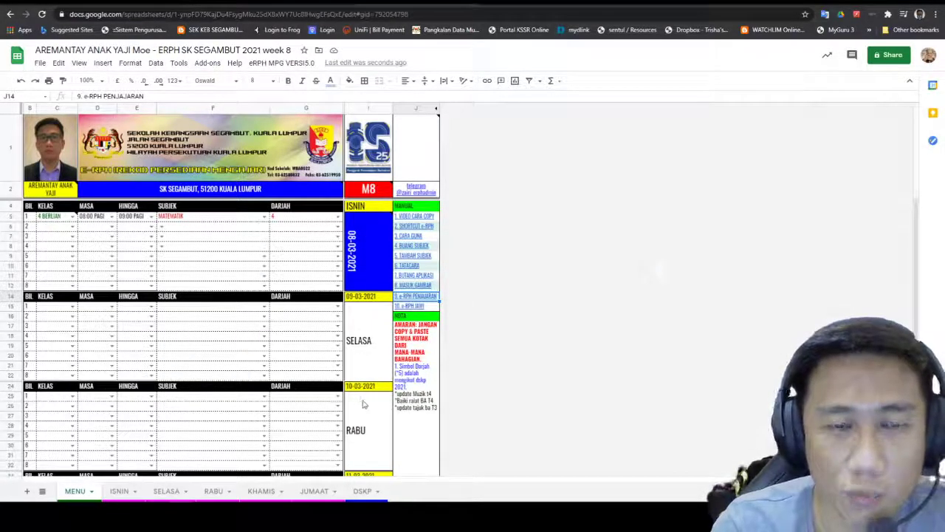
scroll(361, 402, "down", 3)
scroll(365, 384, "down", 2)
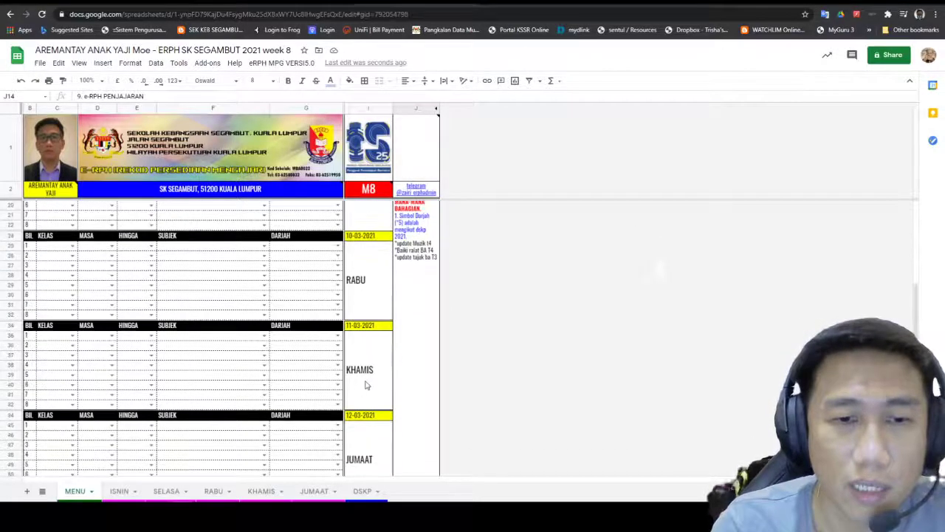
scroll(367, 417, "down", 1)
scroll(333, 343, "up", 4)
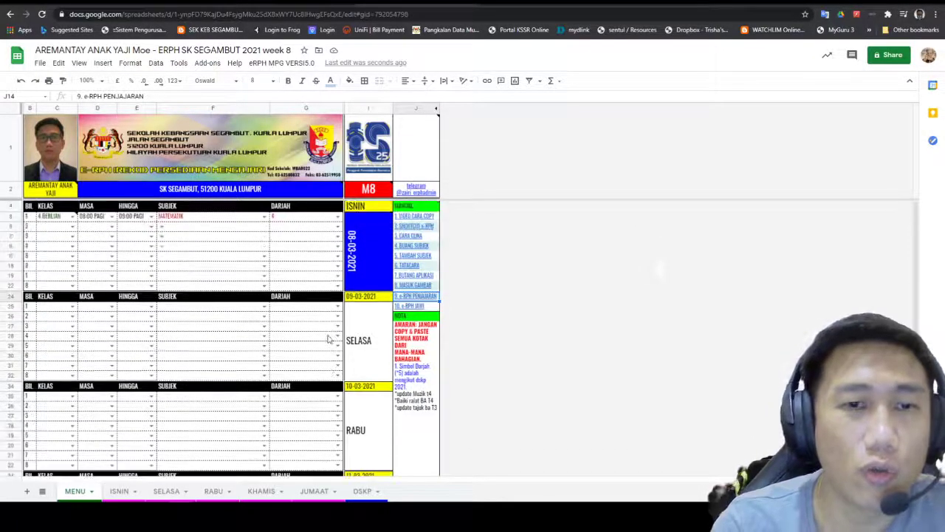
mouse_move(362, 259)
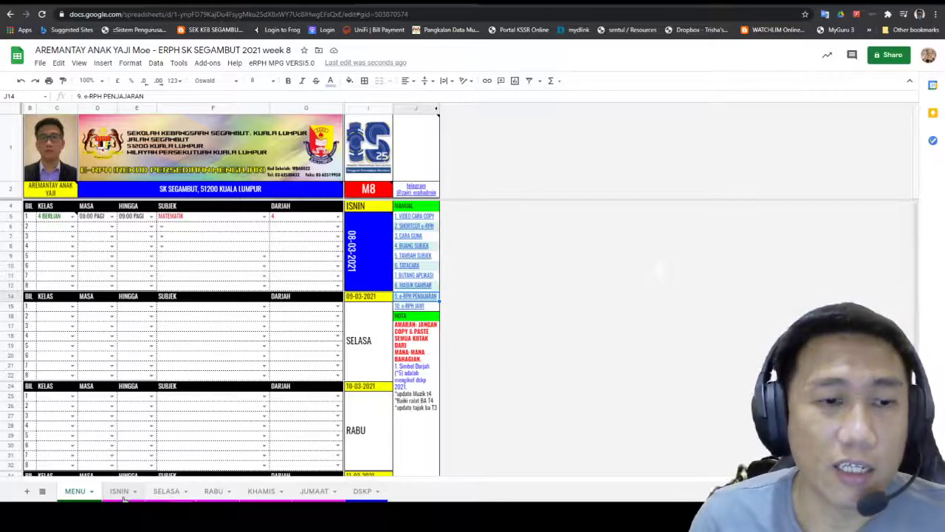
Step: Scroll through all ISNIN class blocks to confirm the 08-03-2021 date and week M8
left_click(120, 491)
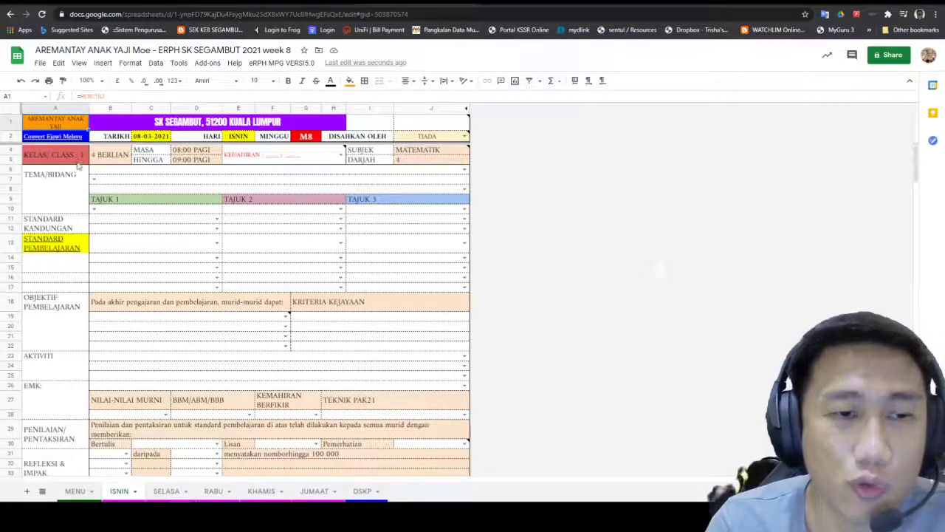
left_click(75, 492)
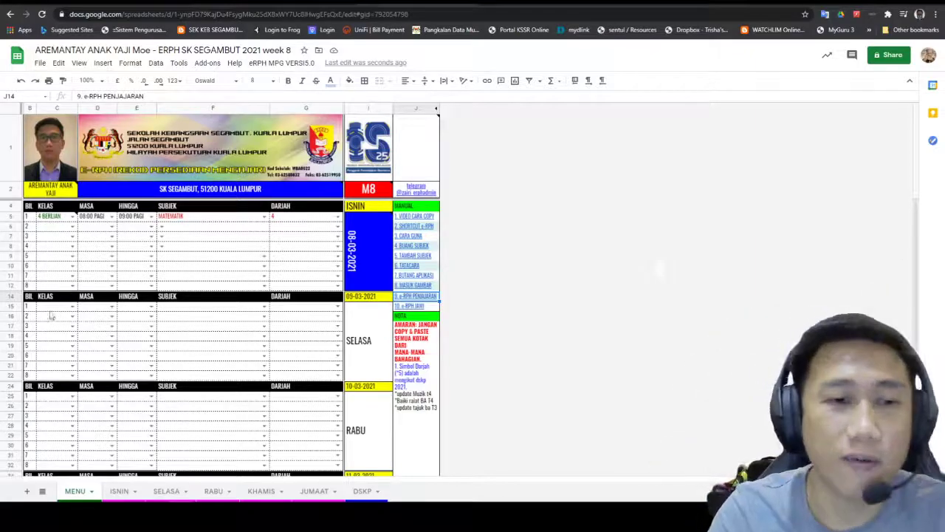
left_click(118, 491)
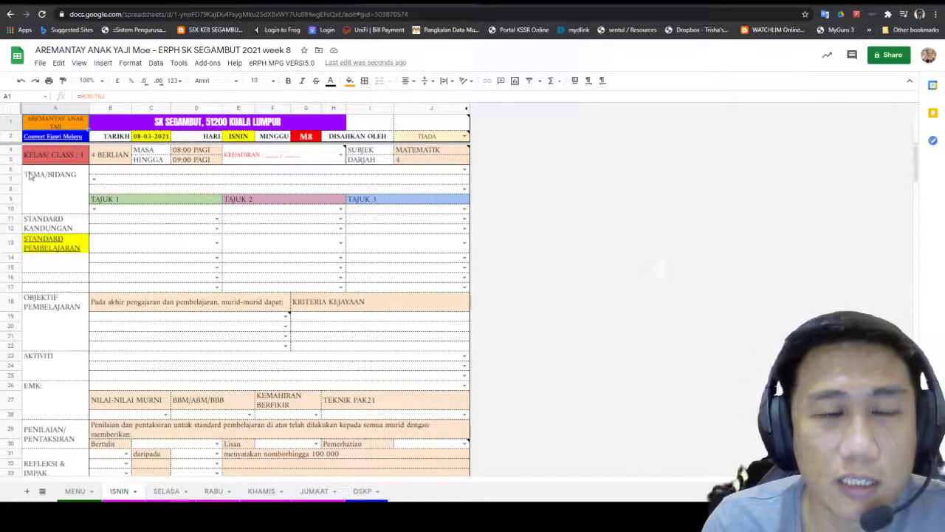
scroll(86, 240, "down", 10)
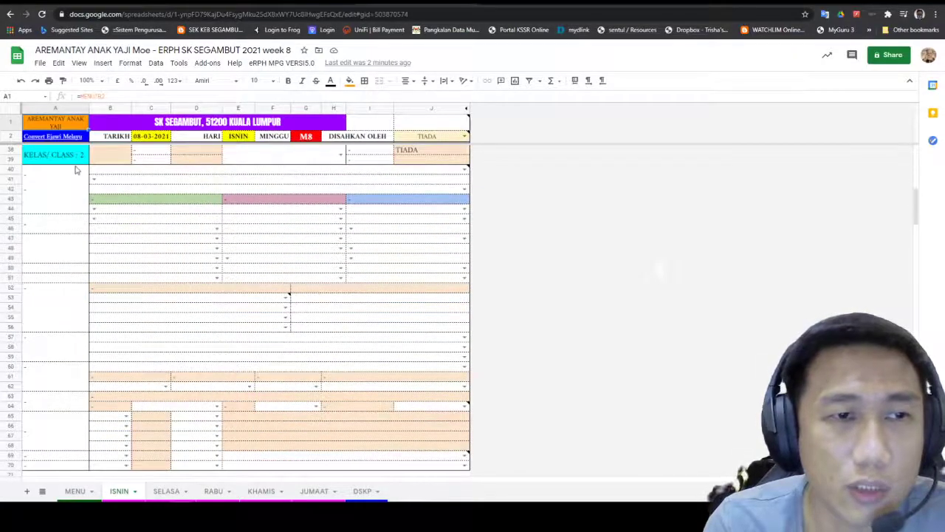
scroll(67, 288, "down", 3)
scroll(61, 298, "down", 10)
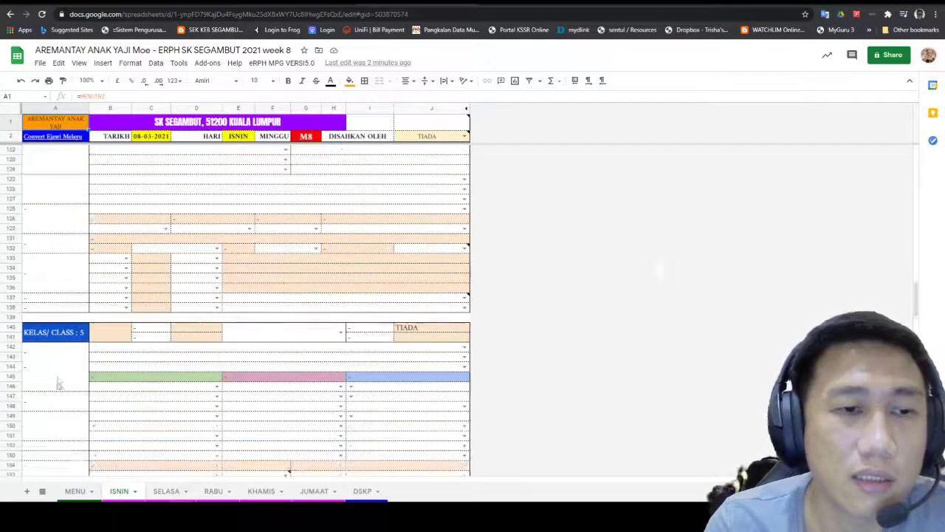
scroll(135, 374, "down", 18)
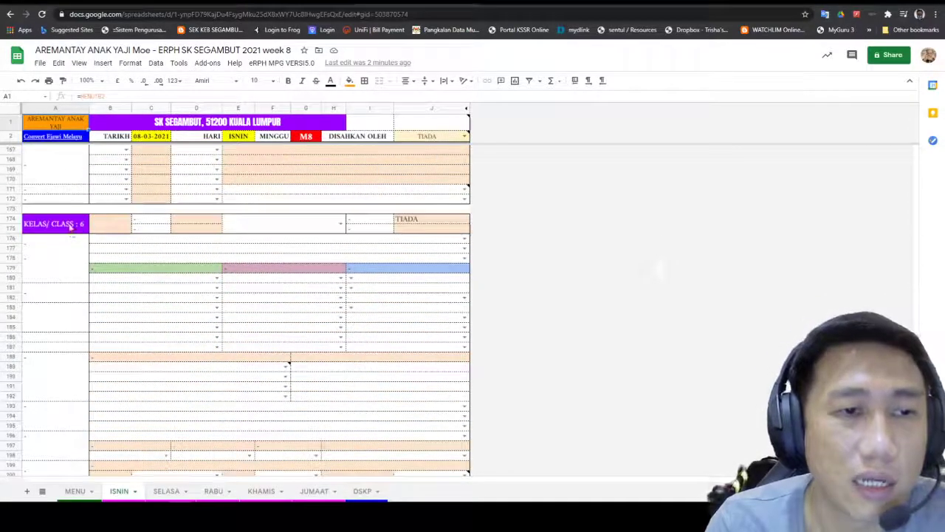
scroll(71, 318, "down", 15)
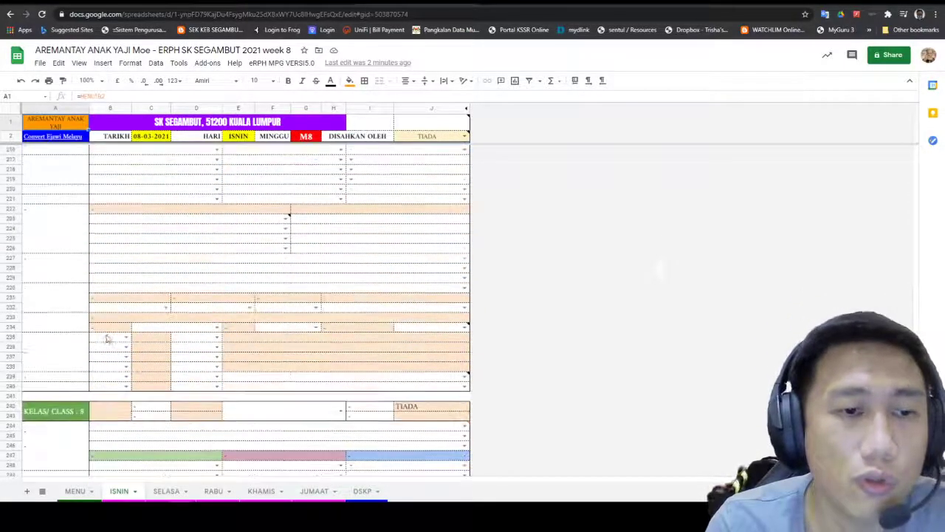
scroll(139, 347, "down", 4)
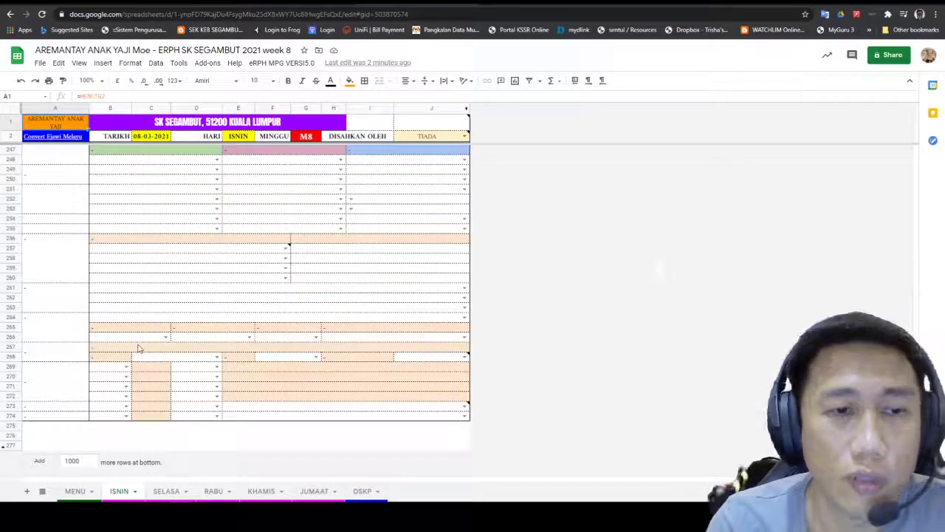
scroll(741, 380, "up", 4)
scroll(741, 380, "up", 20)
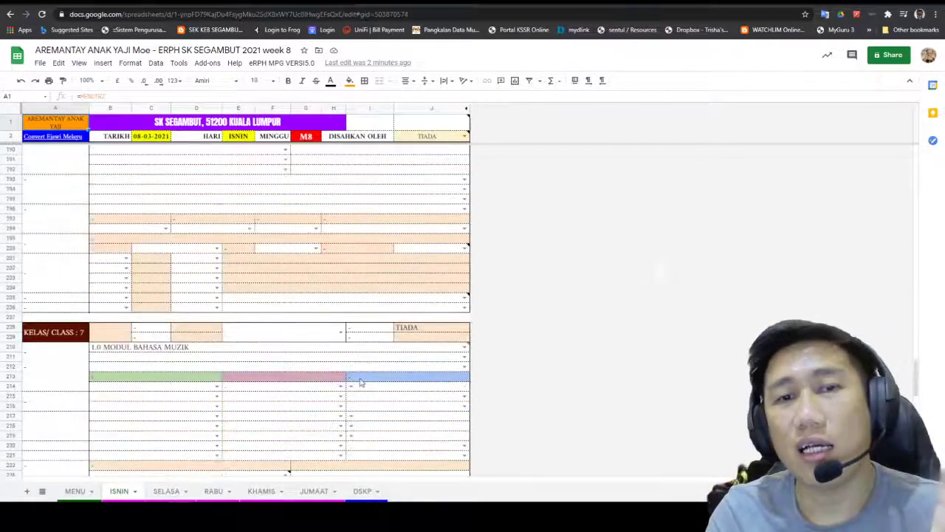
scroll(361, 381, "up", 20)
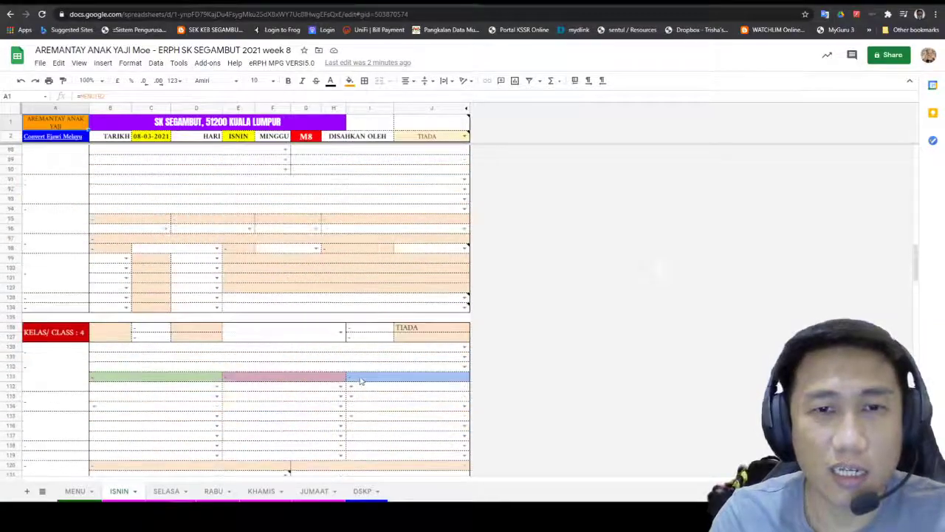
scroll(361, 369, "up", 20)
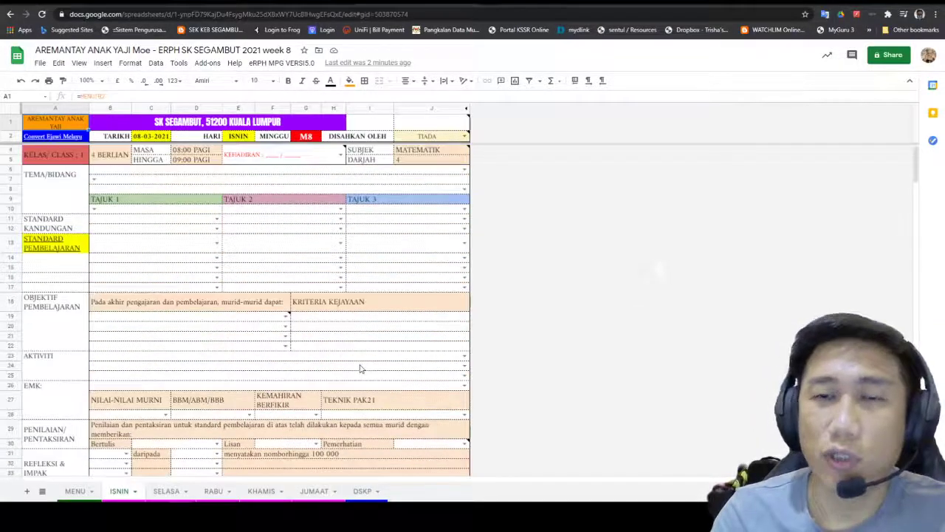
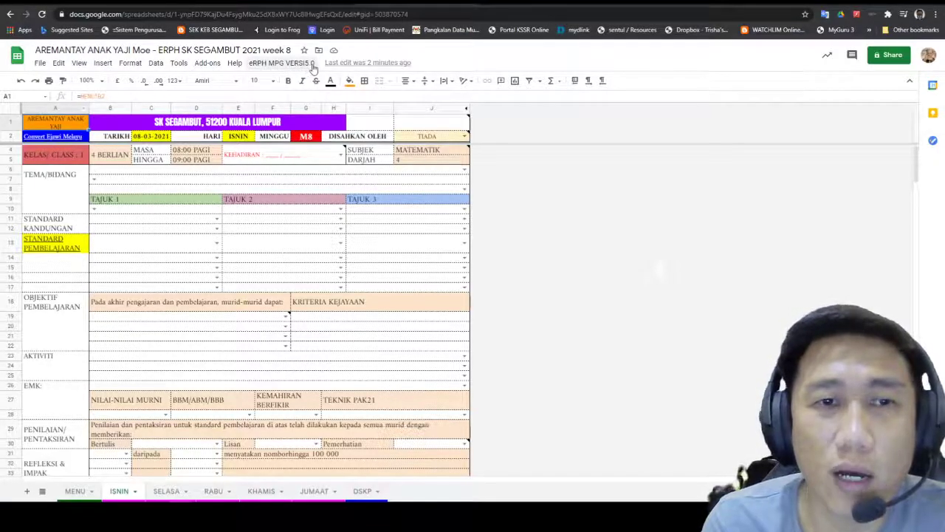
Step: Choose eRPH MPG VERSI5.0 > Bilangan eRPH > 2 RPH, which brings up the script's Authorization Required prompt
left_click(269, 66)
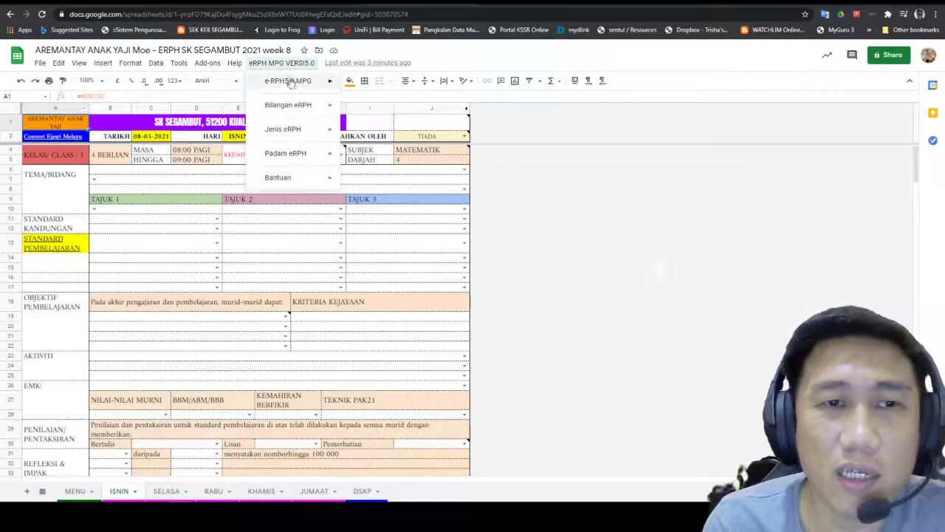
mouse_move(295, 85)
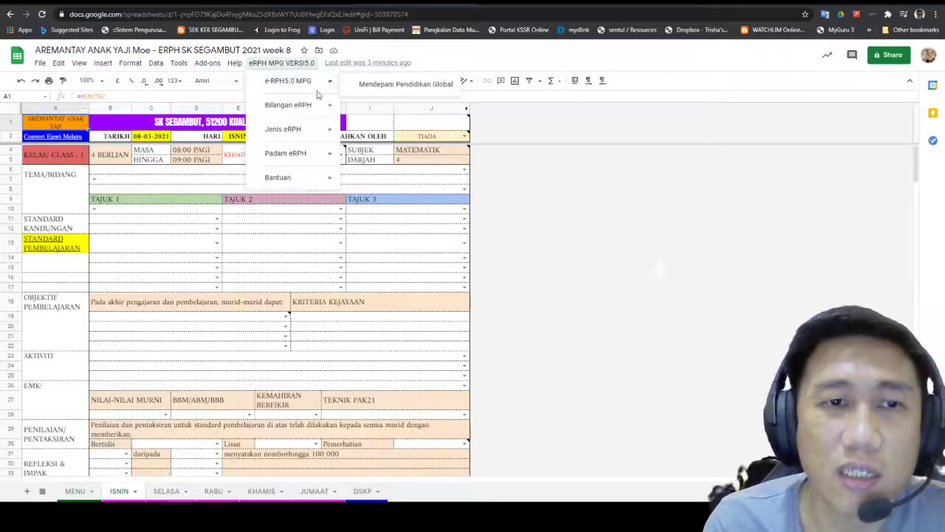
mouse_move(309, 109)
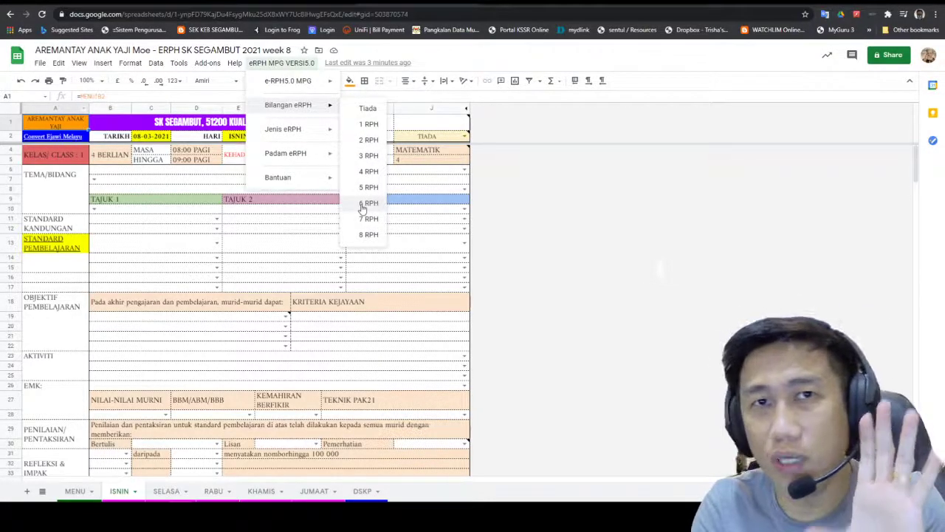
left_click(365, 144)
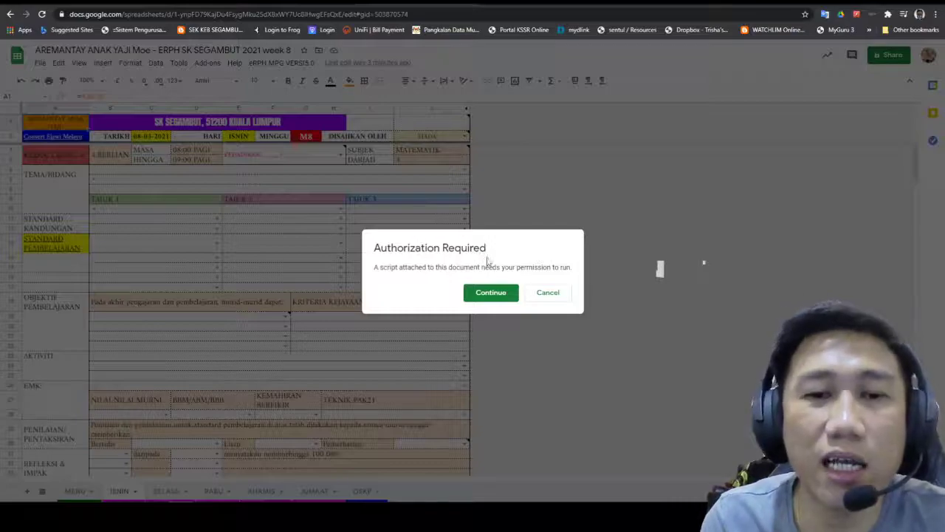
Step: Authorize the eRPH script by continuing, choosing the school Google account and allowing access
left_click(492, 294)
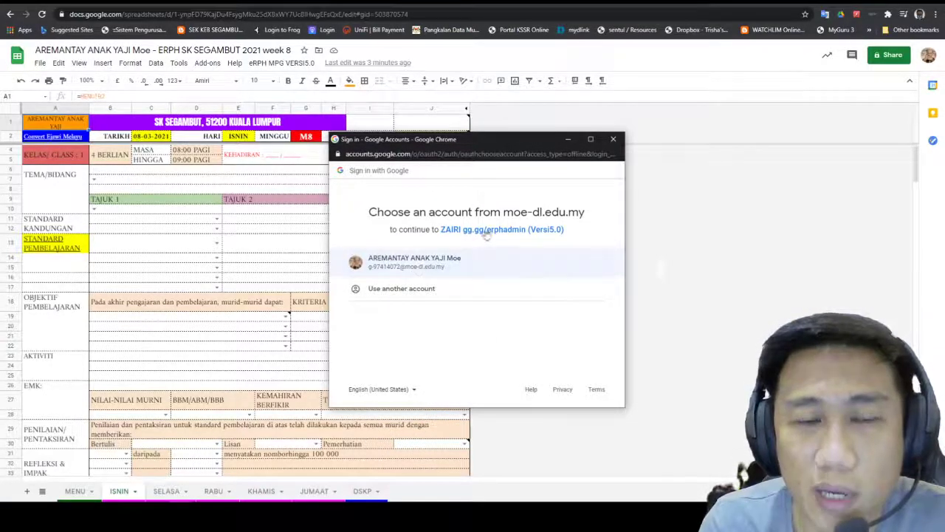
left_click(431, 259)
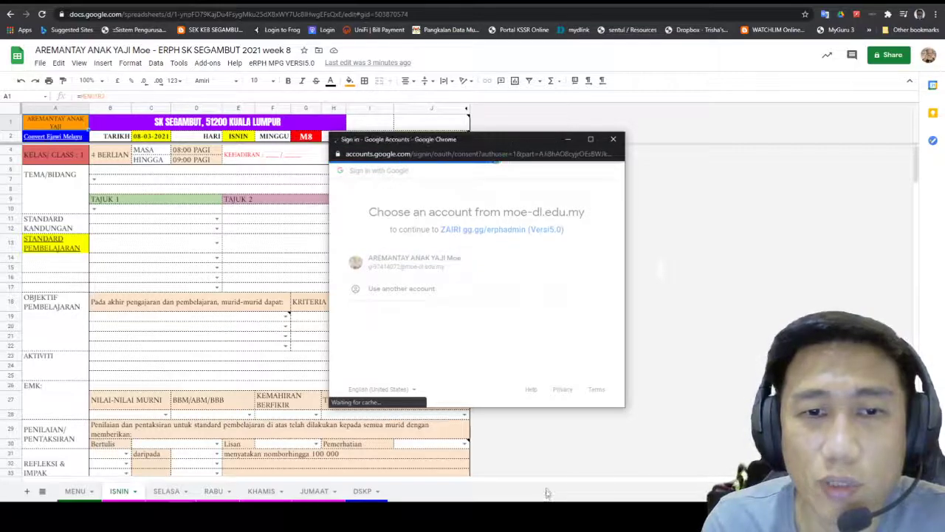
scroll(527, 262, "down", 3)
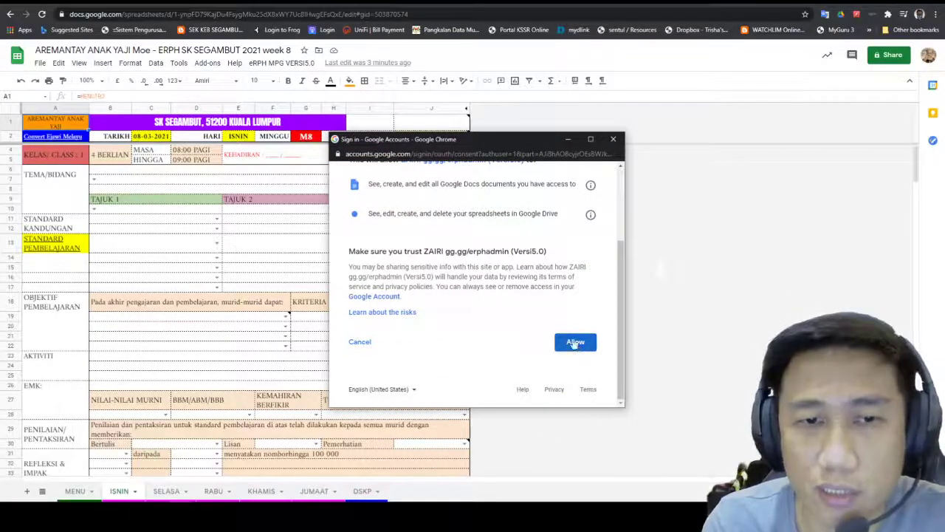
scroll(577, 347, "up", 3)
scroll(516, 296, "down", 3)
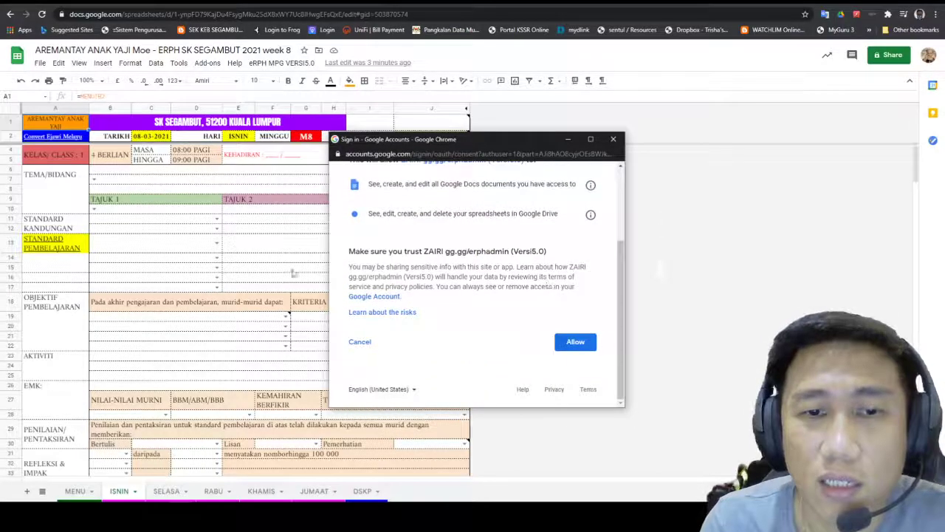
left_click(575, 345)
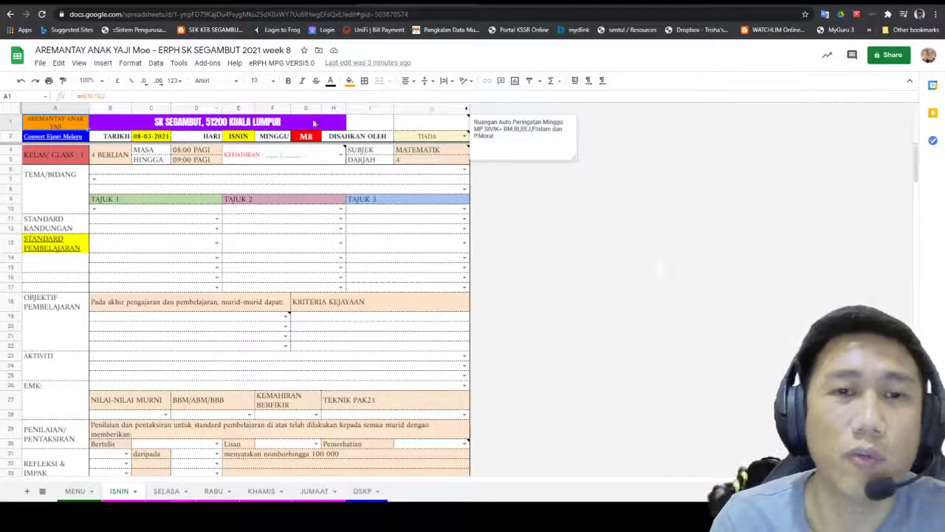
Step: Generate 2 RPH from the eRPH menu and scroll through the resulting class blocks
left_click(282, 62)
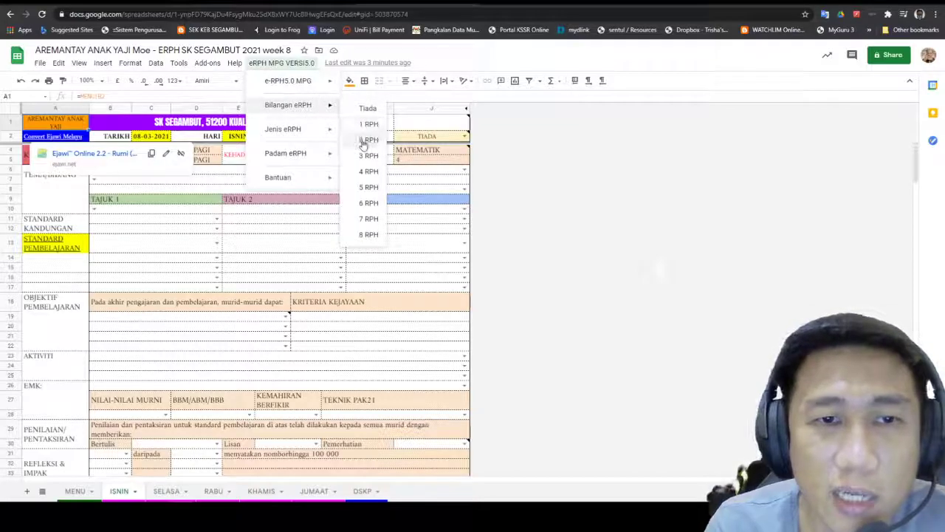
left_click(366, 140)
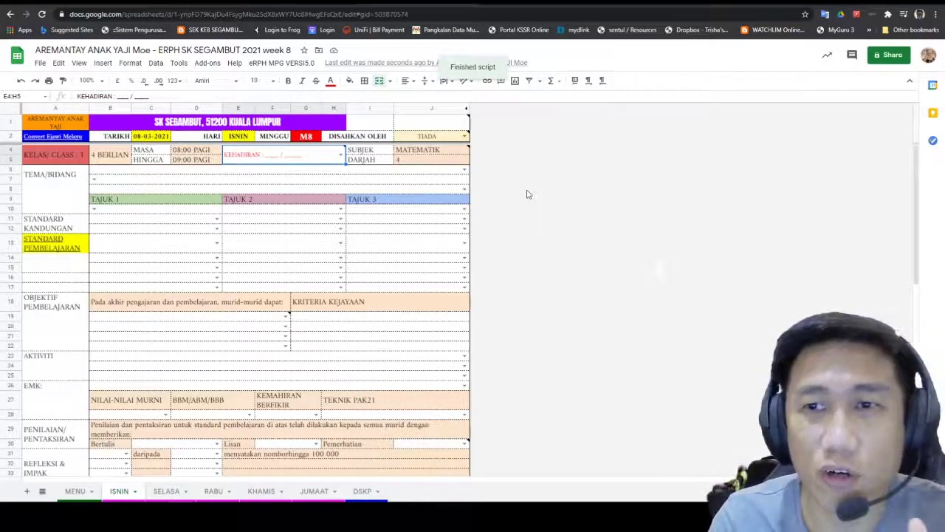
scroll(527, 195, "down", 3)
scroll(527, 194, "up", 3)
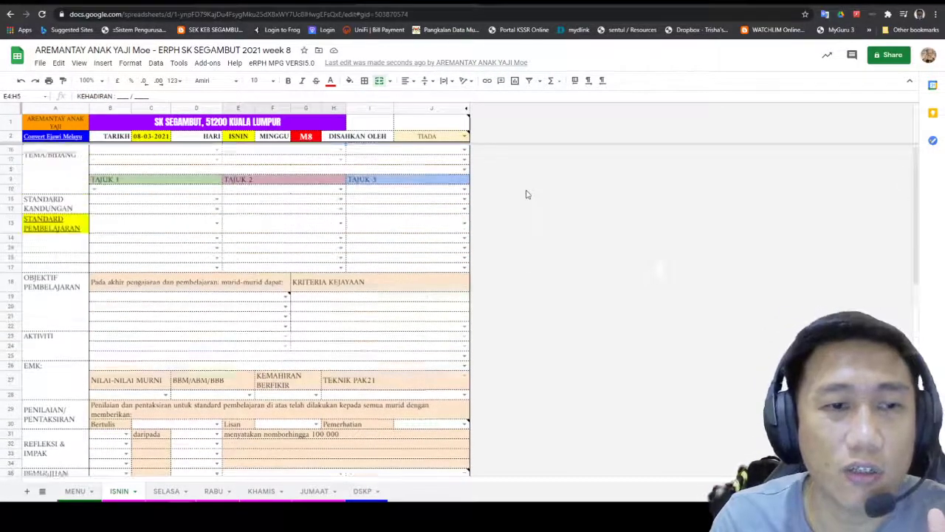
scroll(372, 191, "down", 15)
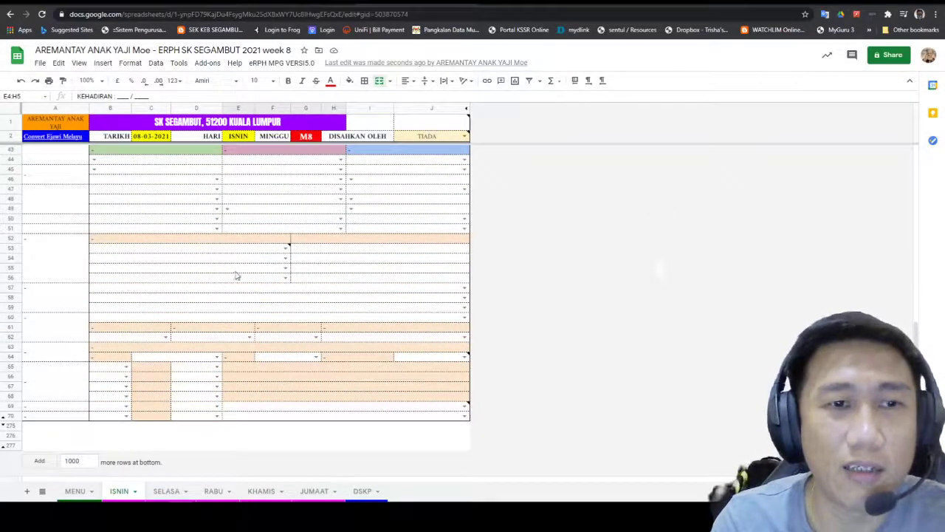
scroll(237, 275, "up", 6)
scroll(238, 265, "up", 6)
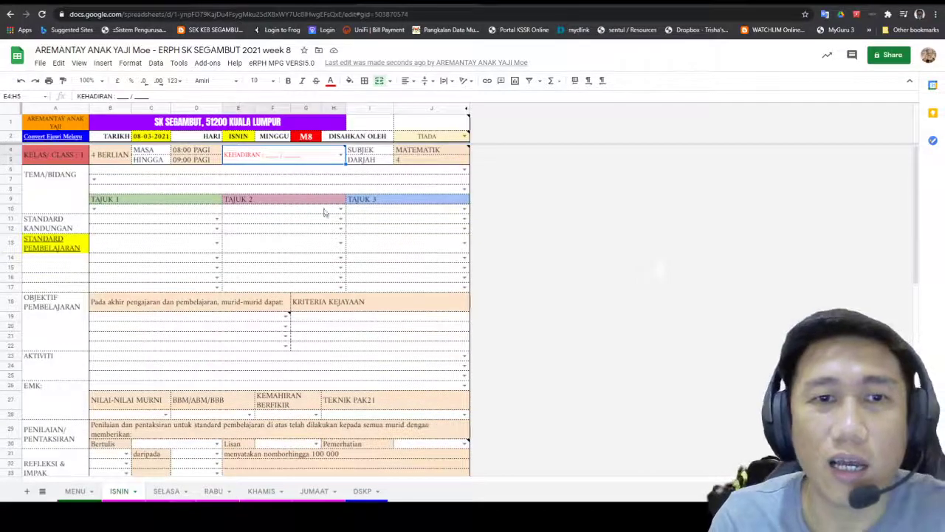
Step: Generate 4 RPH class blocks and scroll through them to check
left_click(281, 63)
mouse_move(327, 106)
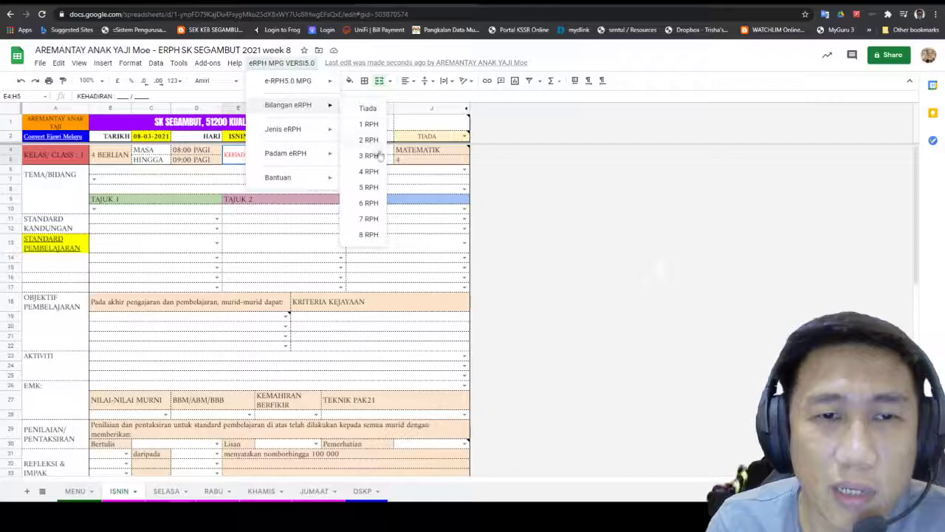
left_click(371, 172)
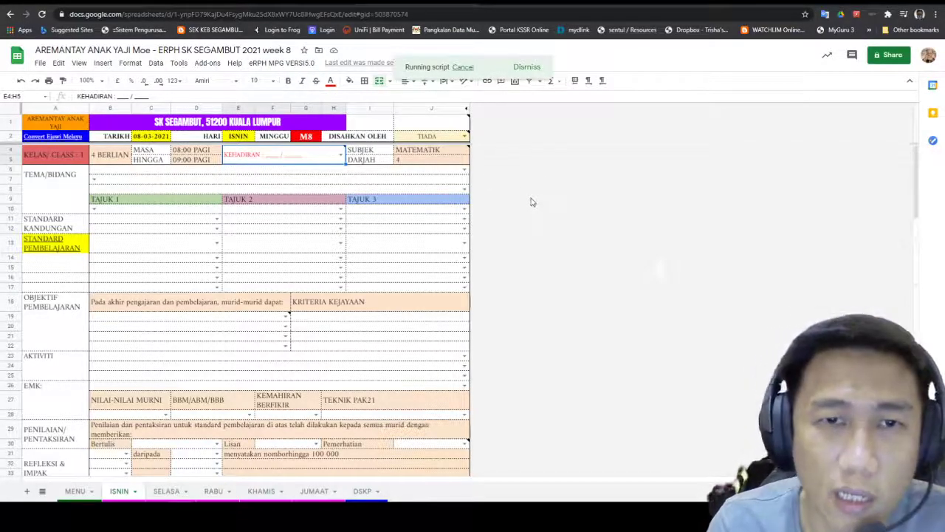
scroll(528, 199, "down", 3)
scroll(526, 186, "up", 3)
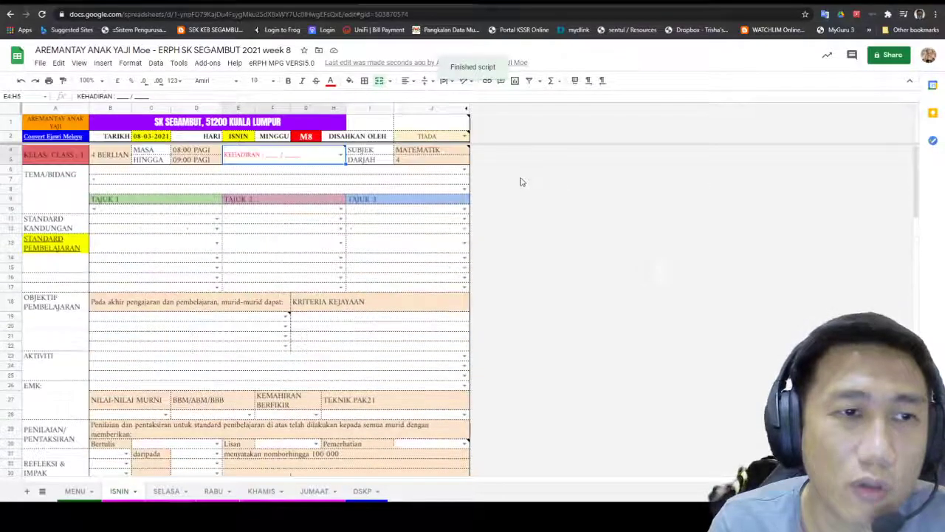
scroll(520, 174, "down", 4)
scroll(515, 168, "down", 8)
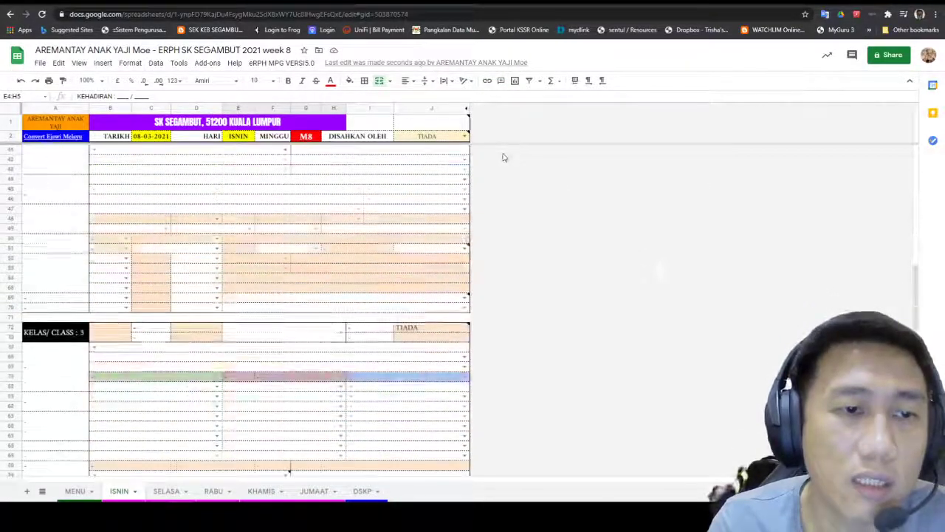
scroll(501, 156, "down", 3)
scroll(498, 160, "up", 5)
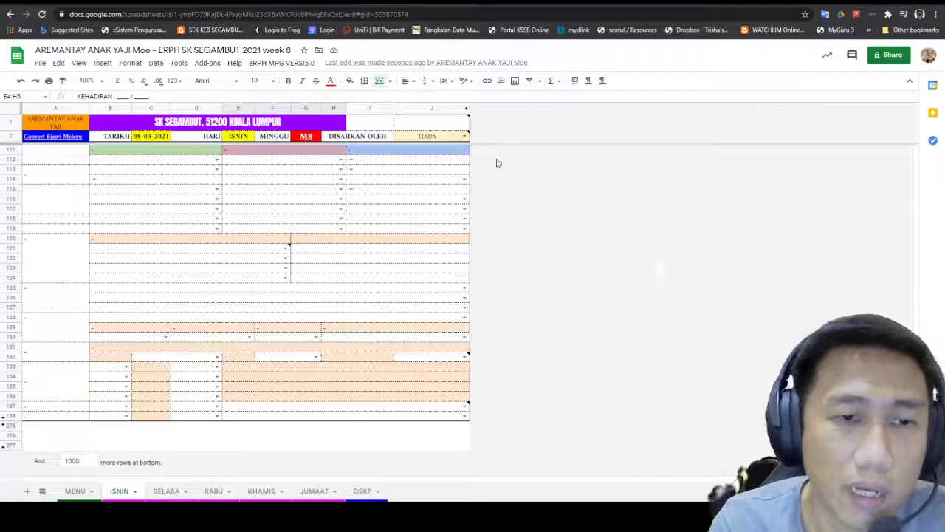
scroll(497, 162, "up", 3)
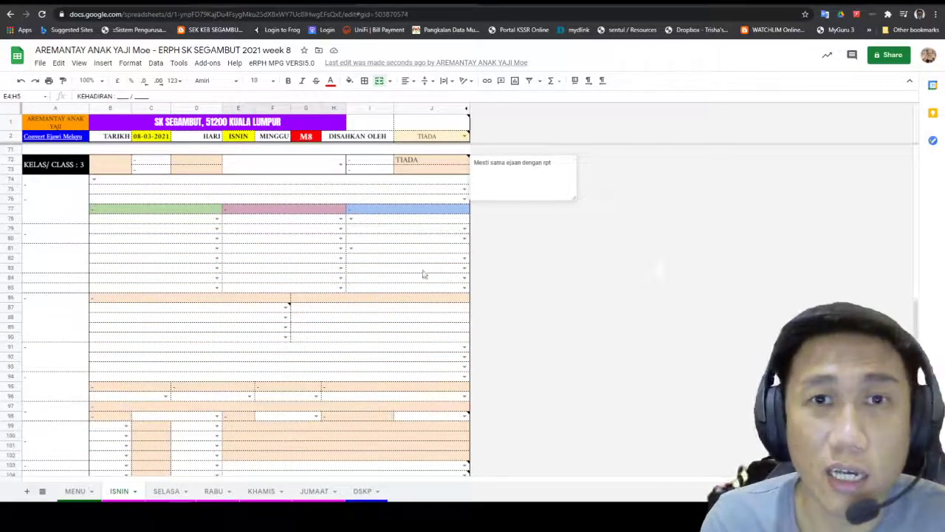
Step: Regenerate the ISNIN sheet with 2 RPH so only two class blocks remain
left_click(287, 62)
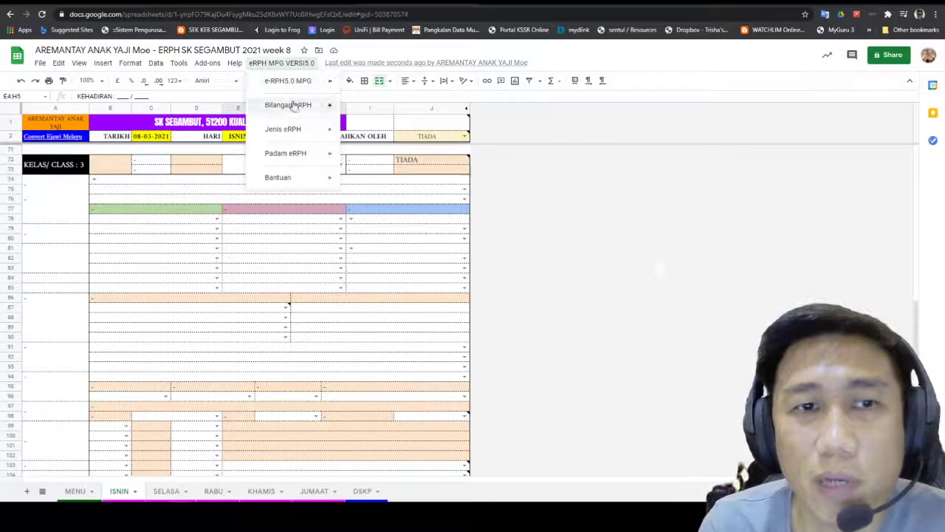
mouse_move(325, 106)
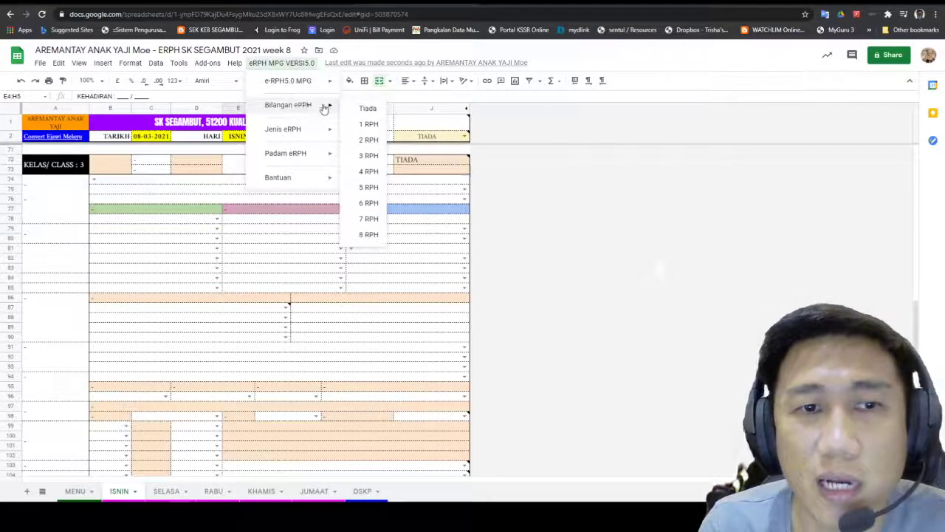
left_click(367, 140)
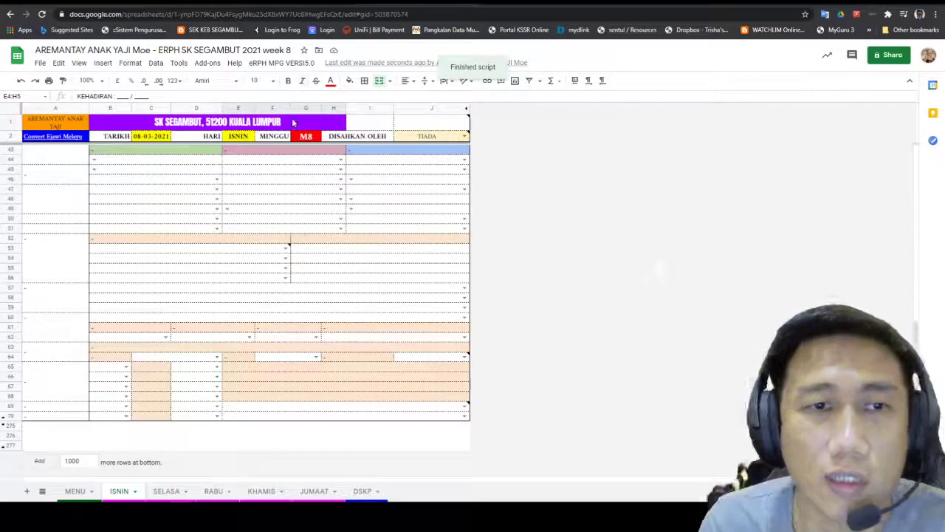
scroll(625, 255, "up", 10)
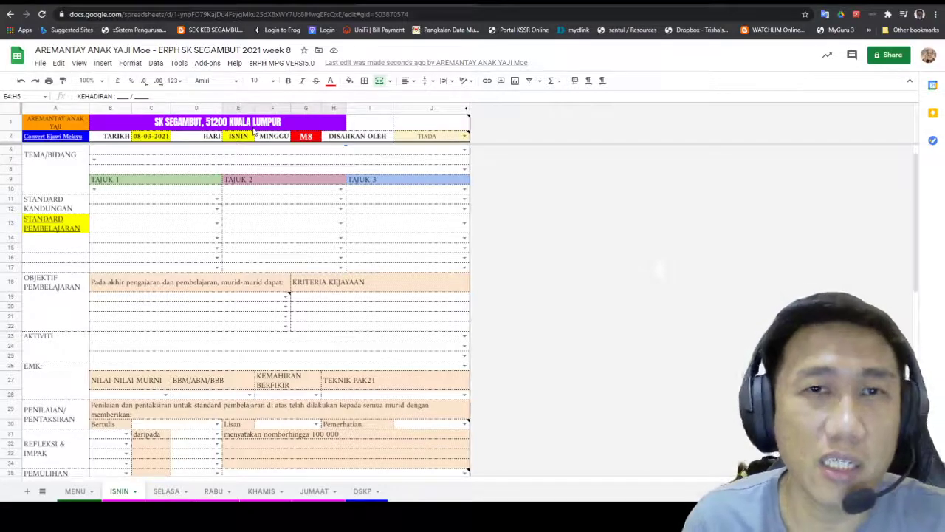
Step: Convert the lesson plan to the Jawi/Arab layout via Jenis eRPH and review it
left_click(285, 63)
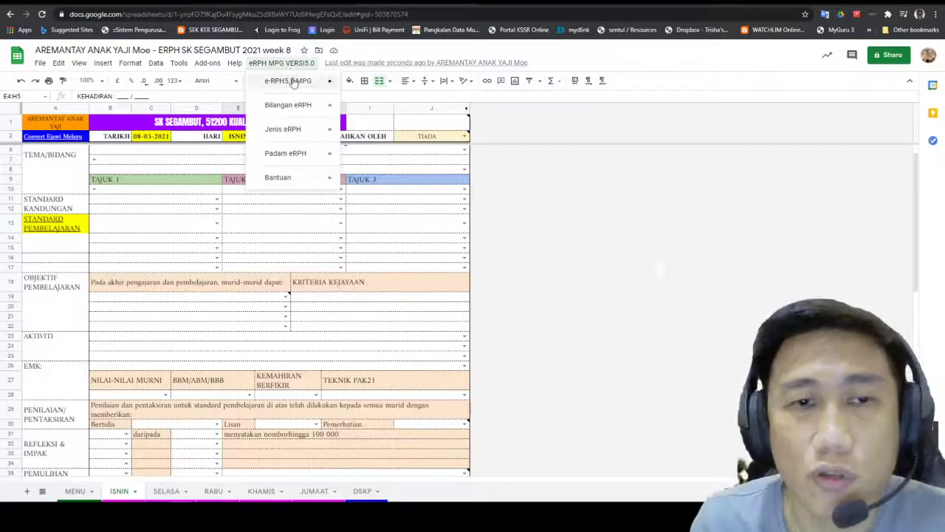
mouse_move(295, 136)
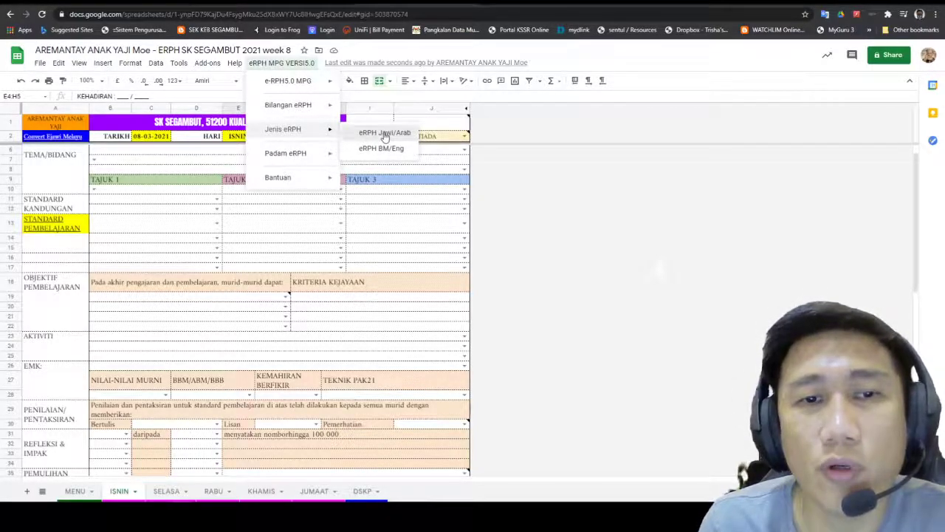
left_click(385, 134)
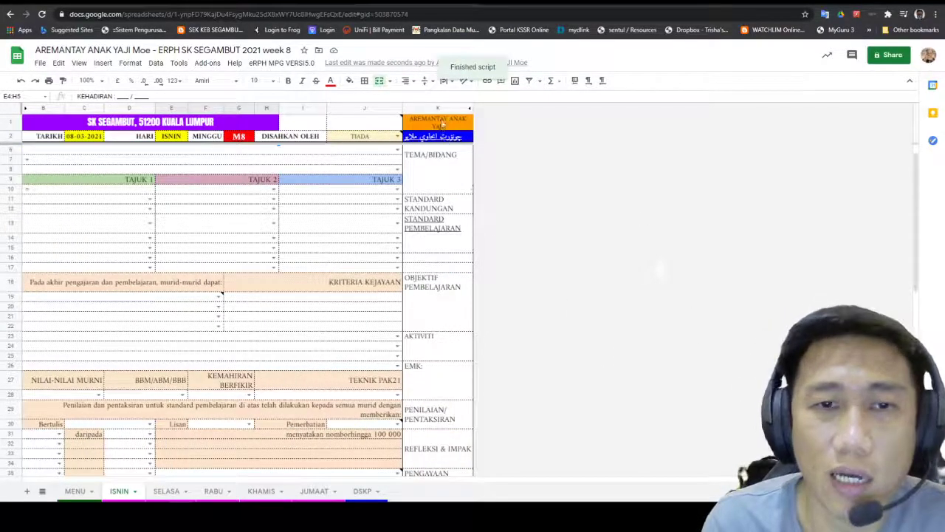
scroll(336, 406, "down", 7)
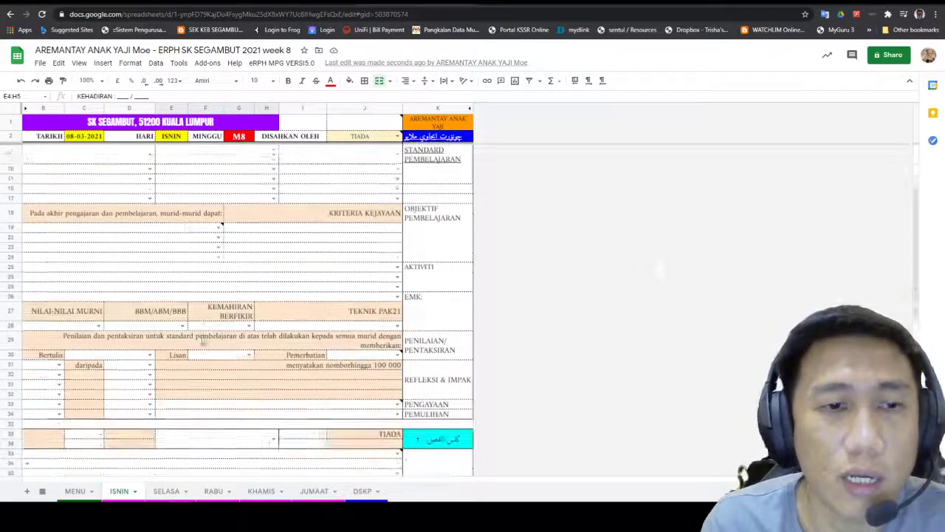
scroll(327, 414, "up", 3)
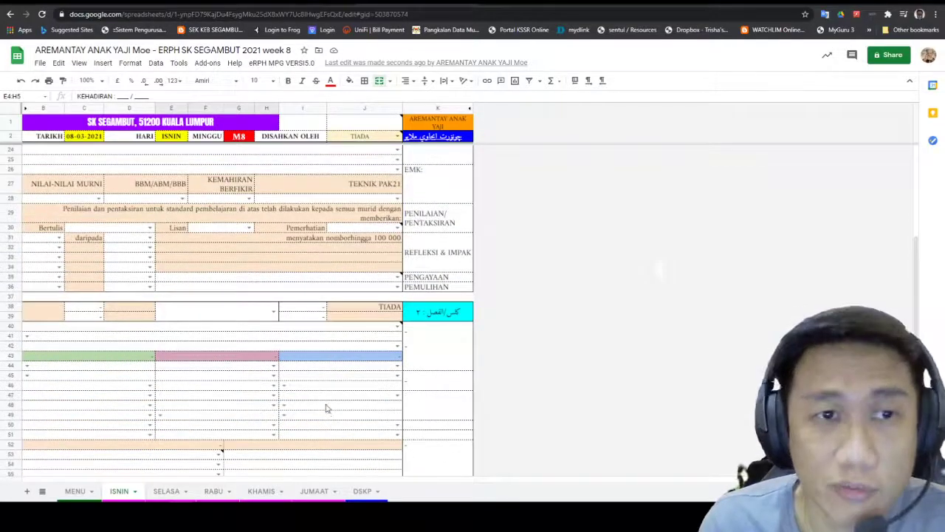
scroll(327, 415, "up", 4)
scroll(433, 469, "up", 3)
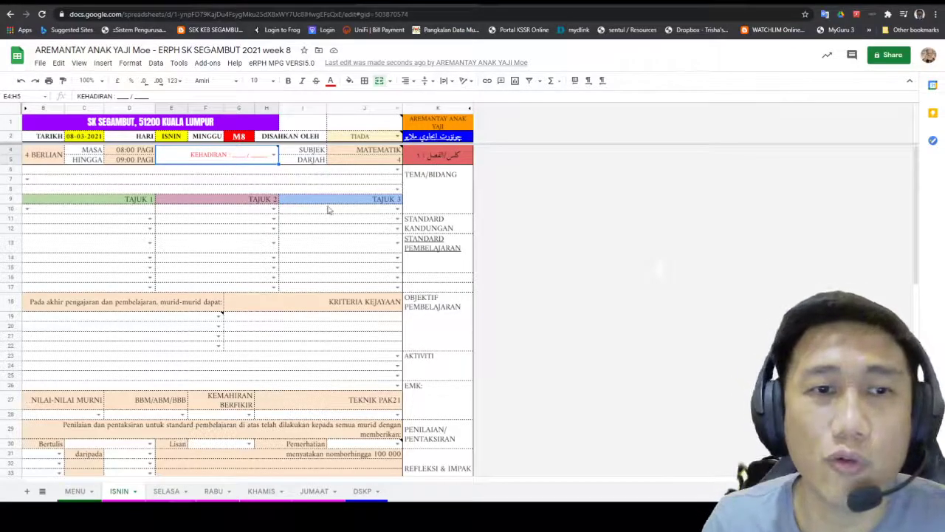
Step: Switch the lesson plan to the eRPH BM/Eng layout, then check the Padam eRPH menu
left_click(299, 63)
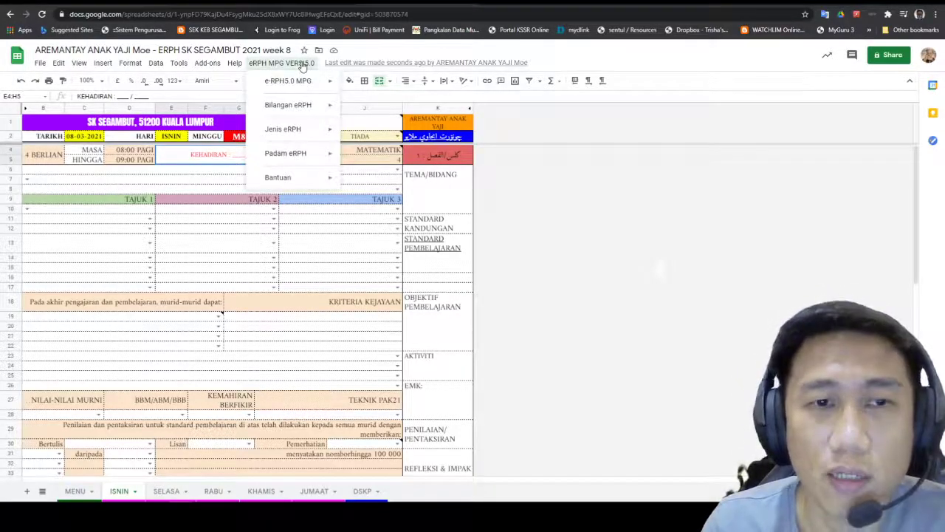
mouse_move(302, 132)
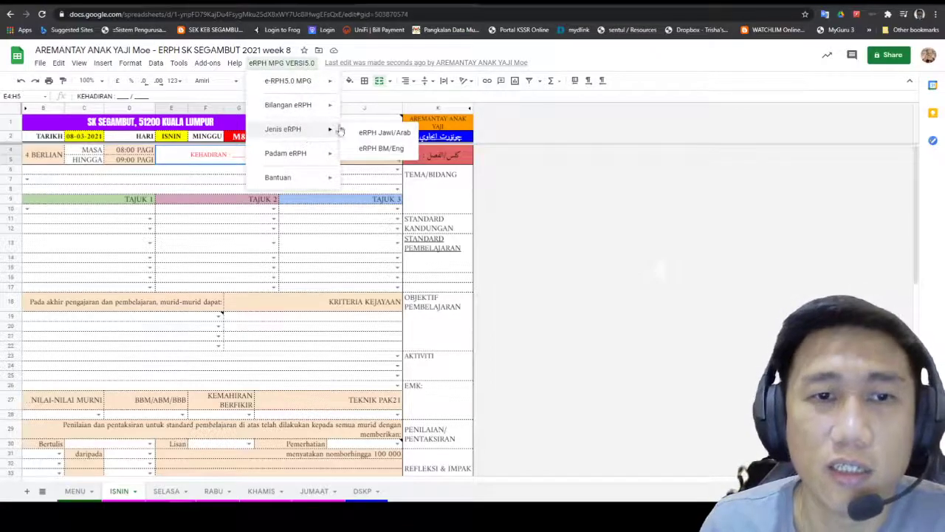
left_click(371, 149)
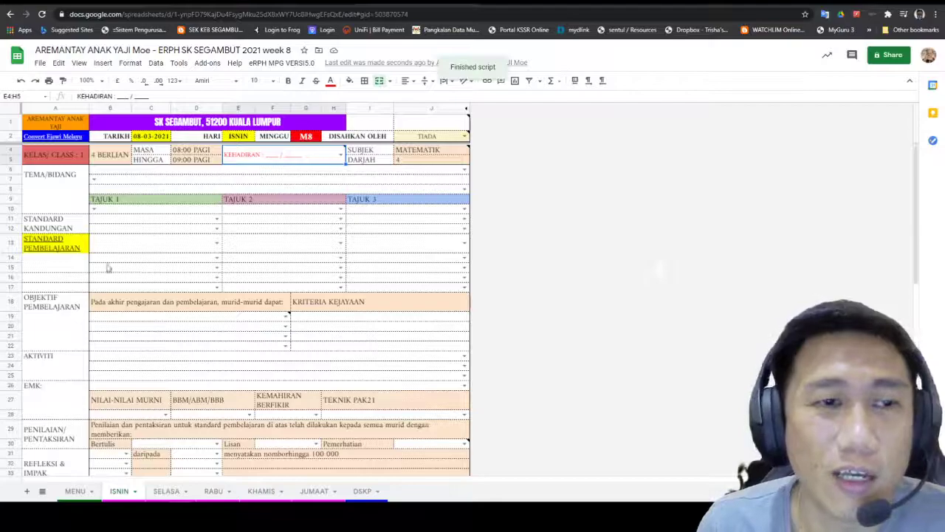
scroll(322, 318, "down", 9)
scroll(326, 339, "up", 6)
scroll(281, 311, "up", 5)
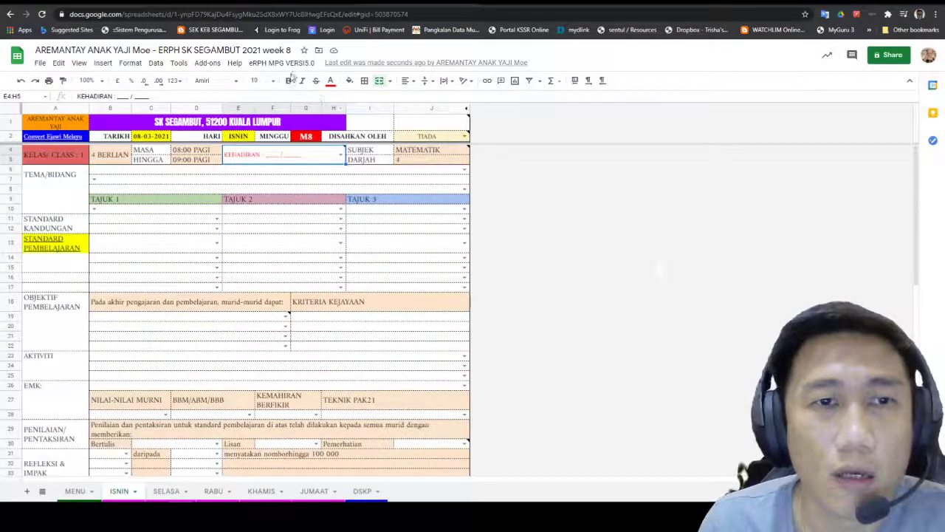
left_click(290, 65)
mouse_move(325, 154)
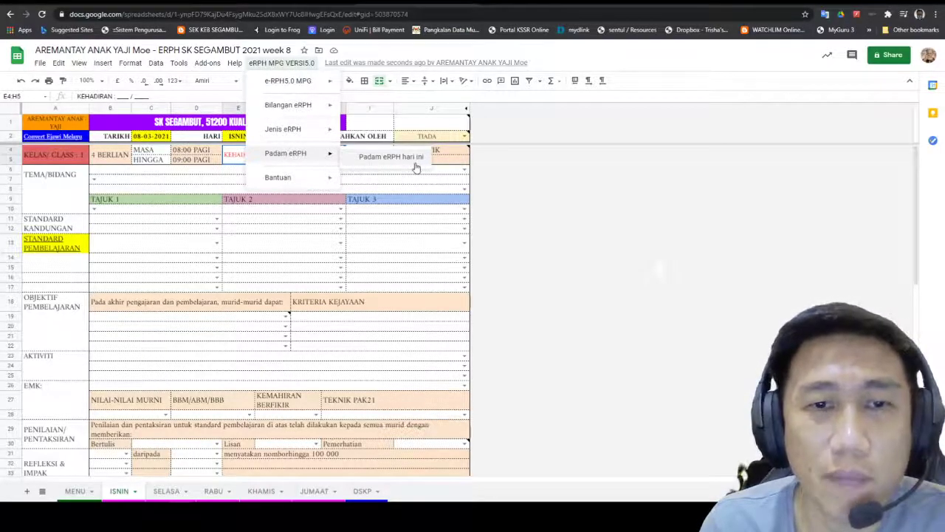
Step: Close the eRPH menu without deleting, view the week 7 plan tab, and return to week 8
left_click(747, 257)
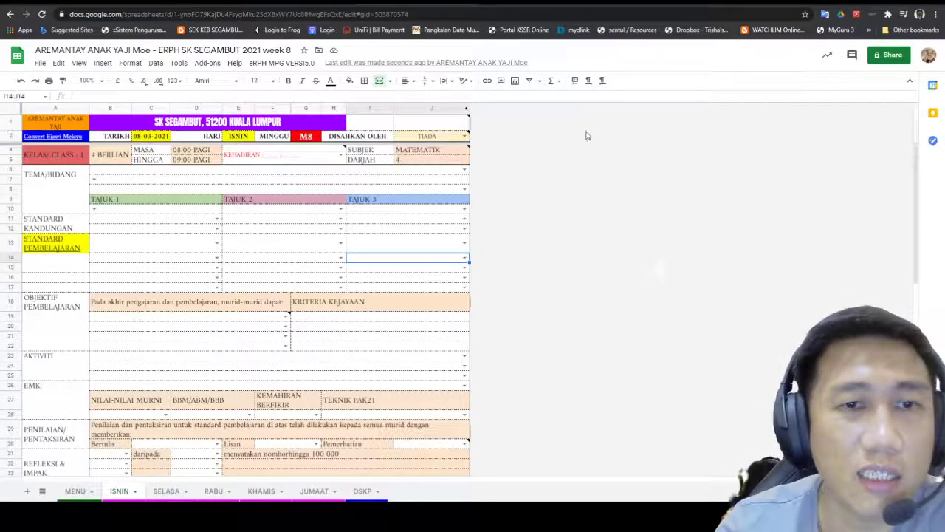
mouse_move(525, 118)
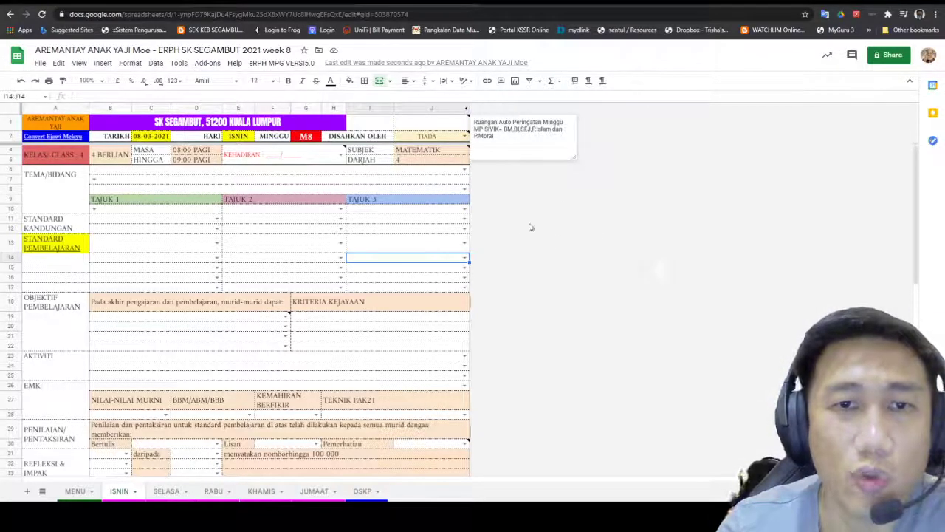
left_click(491, 217)
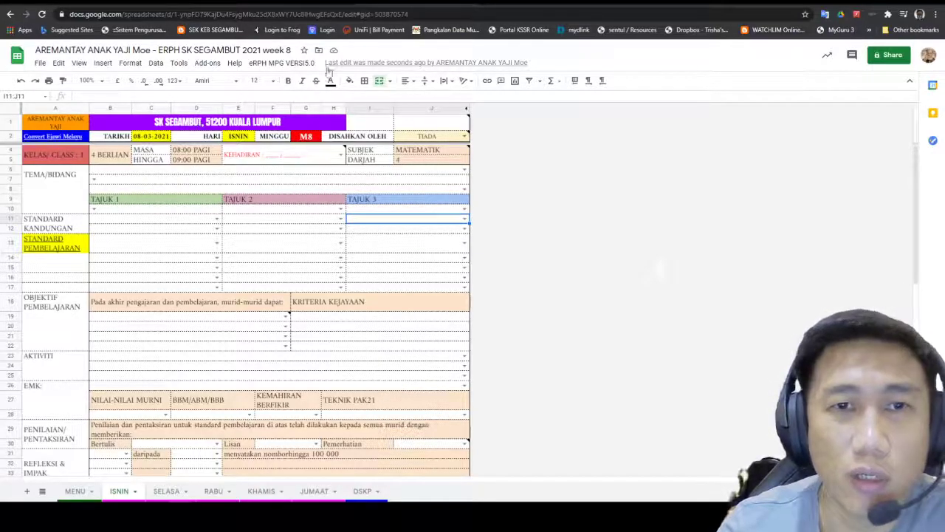
left_click(511, 2)
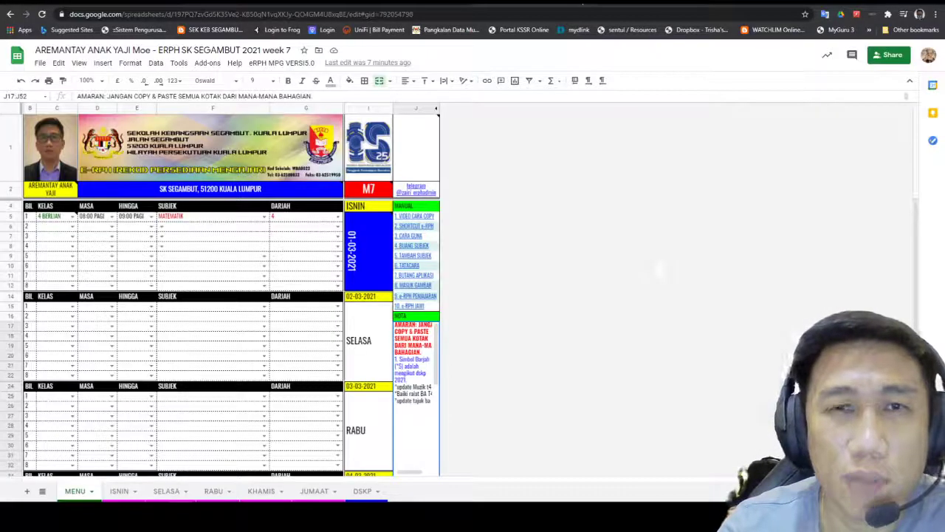
left_click(435, 3)
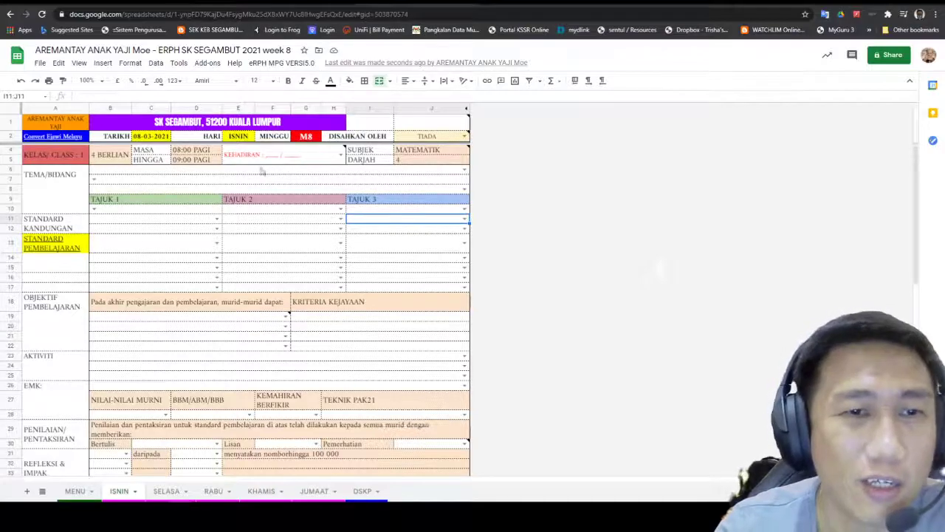
Step: Enter attendance figures 28 and 27 in the KEHADIRAN cell
double_click(273, 153)
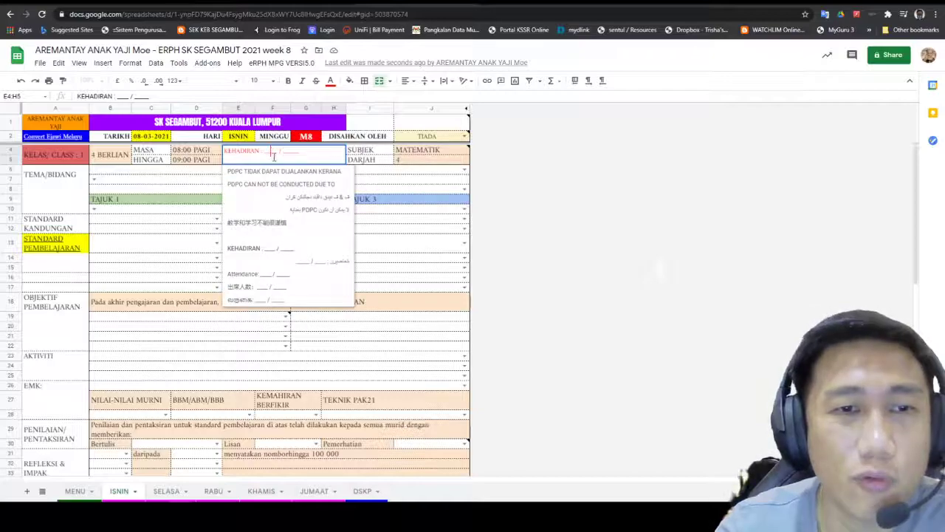
type("28")
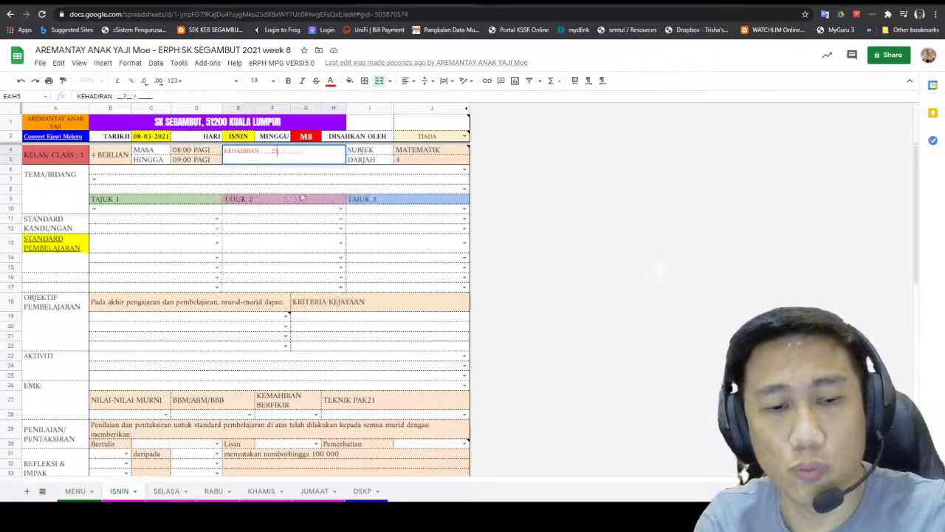
left_click(296, 150)
type("27")
left_click(398, 229)
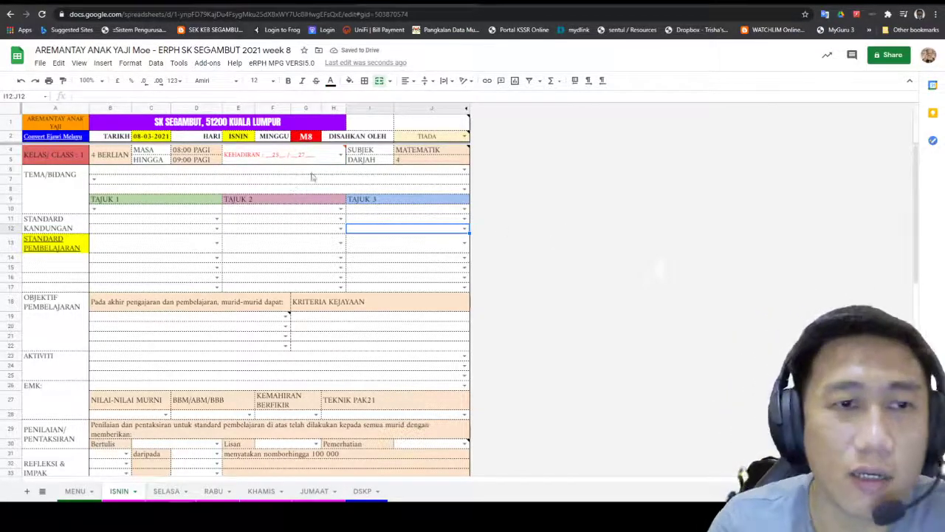
Step: Set KEHADIRAN to 'PDPC TIDAK DAPAT DIJALANKAN KERANA' and note 'menuhadiri kursus' as the reason
left_click(339, 155)
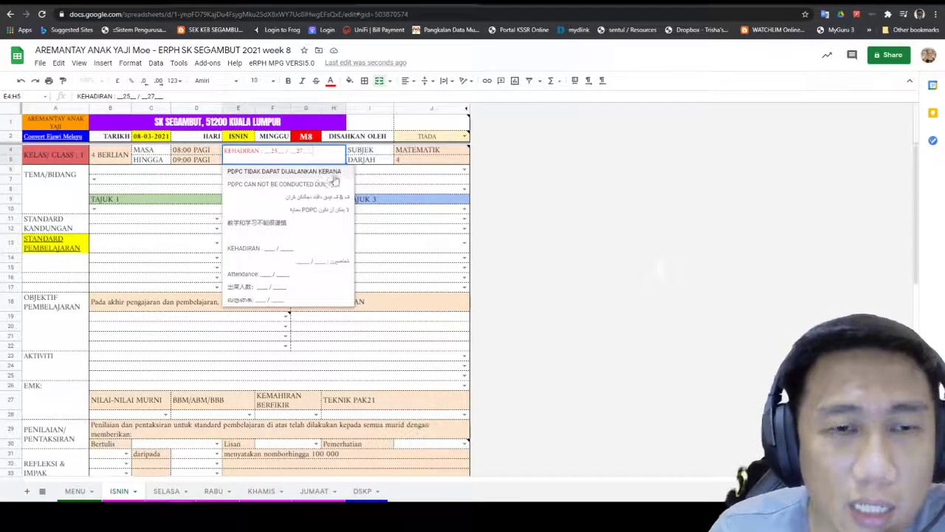
left_click(317, 171)
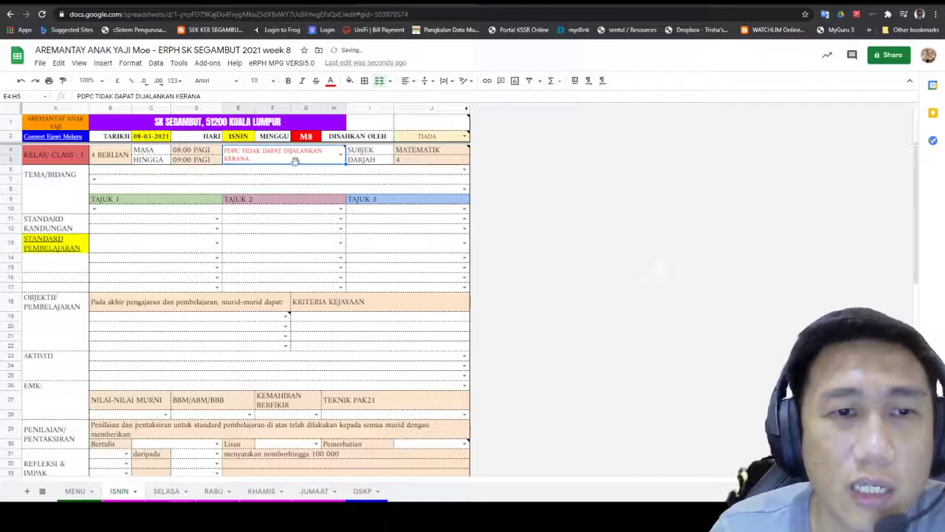
mouse_move(280, 159)
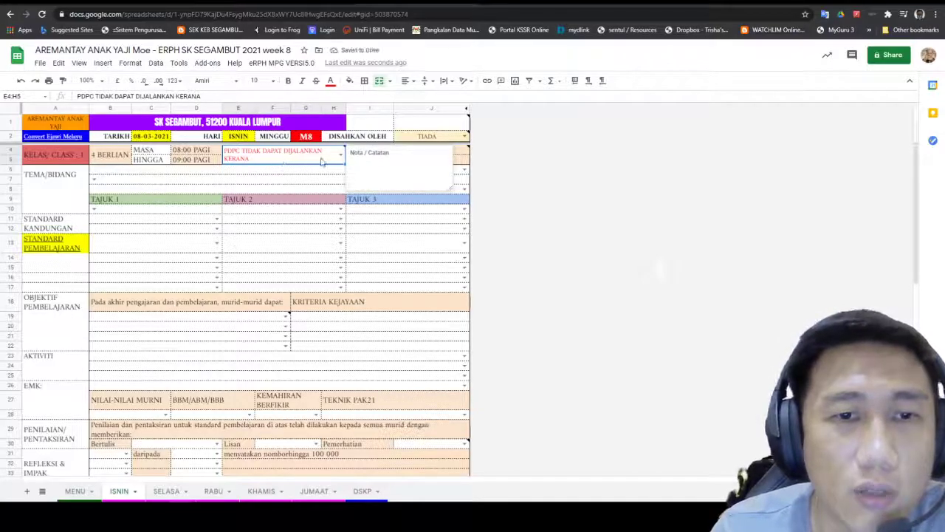
left_click(389, 155)
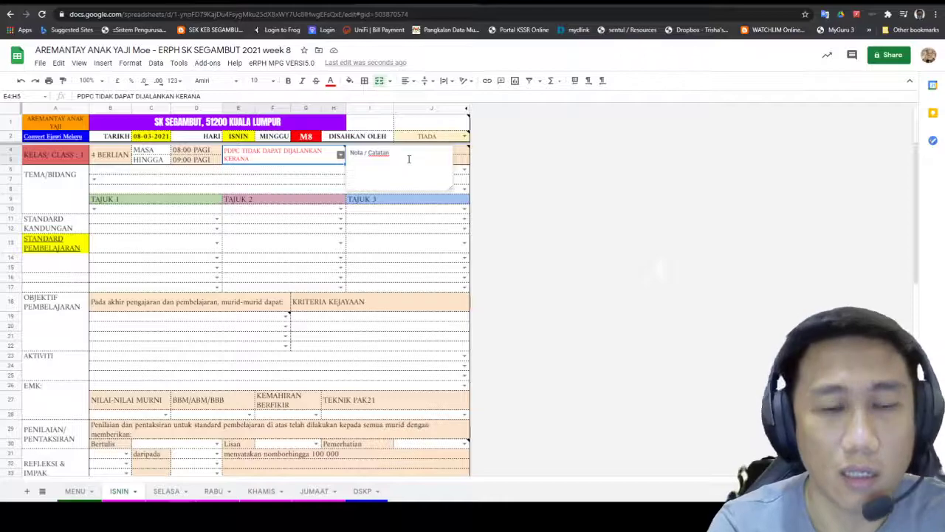
type("menu")
type("hadiri")
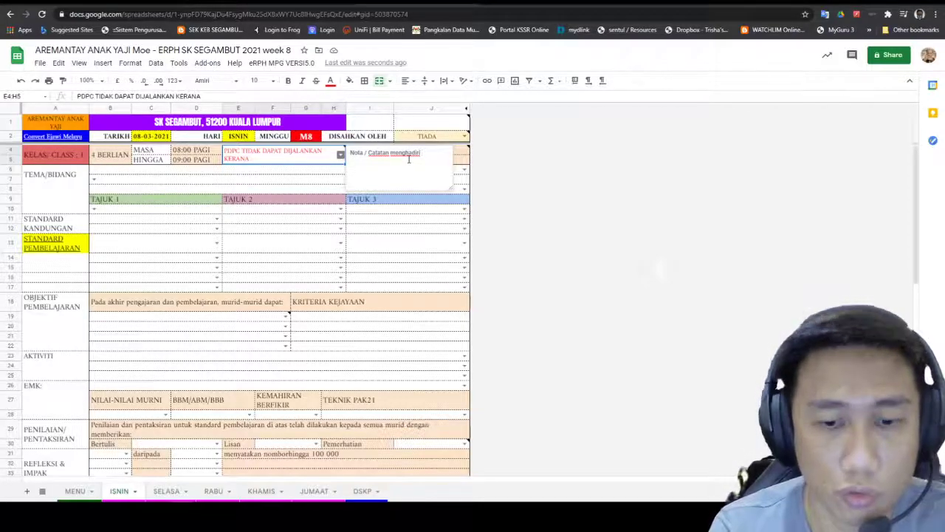
type(" kursu")
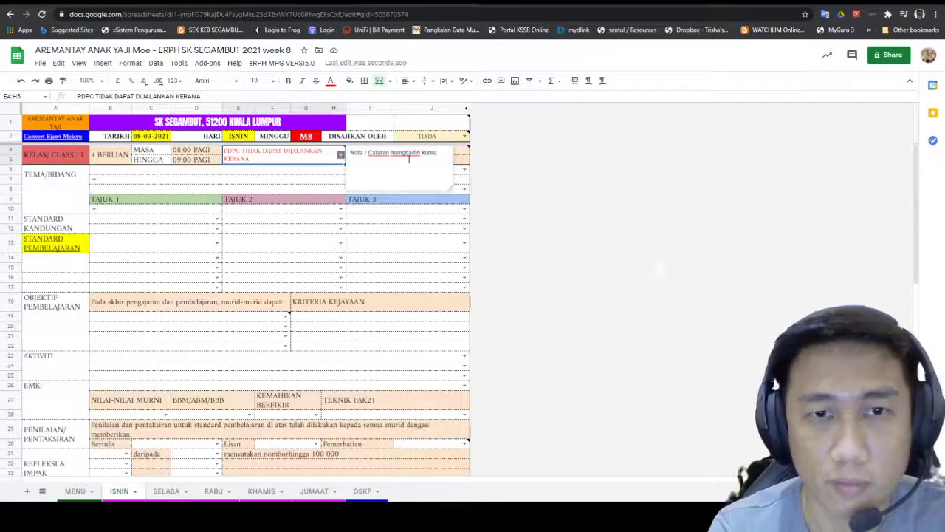
type("s")
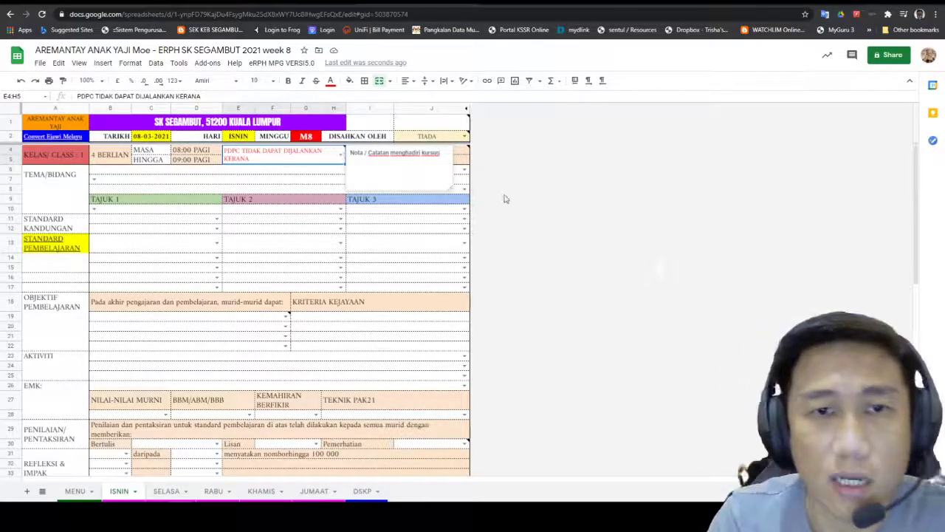
left_click(339, 190)
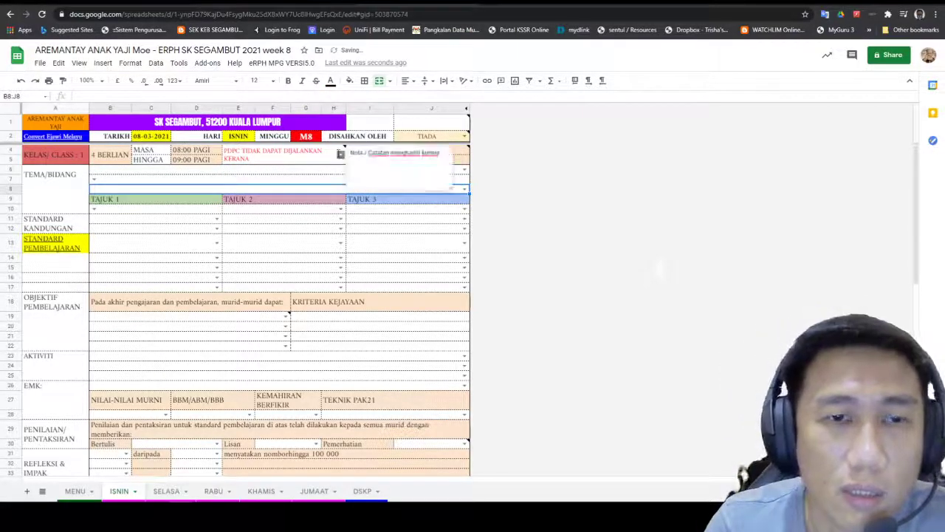
Step: Add the line 'Menghadiri kursus' below KERANA in the attendance cell
left_click(339, 154)
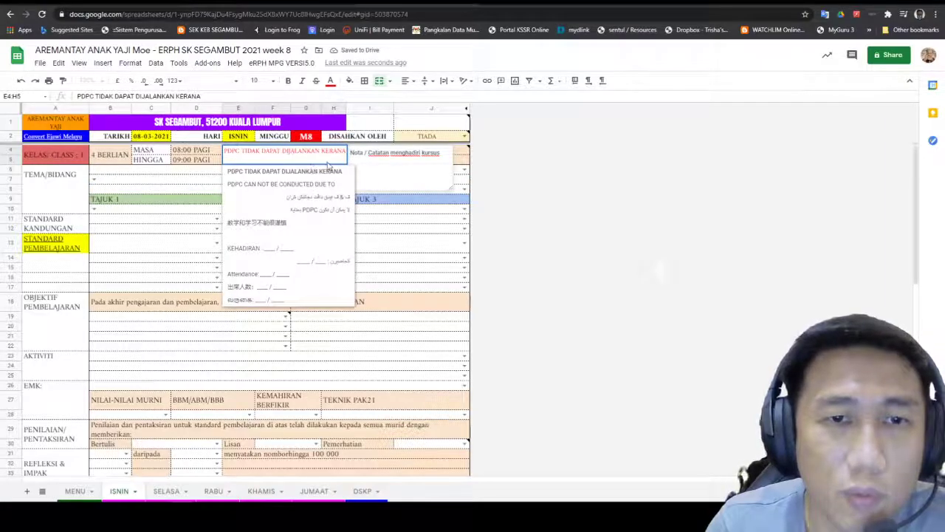
left_click(422, 175)
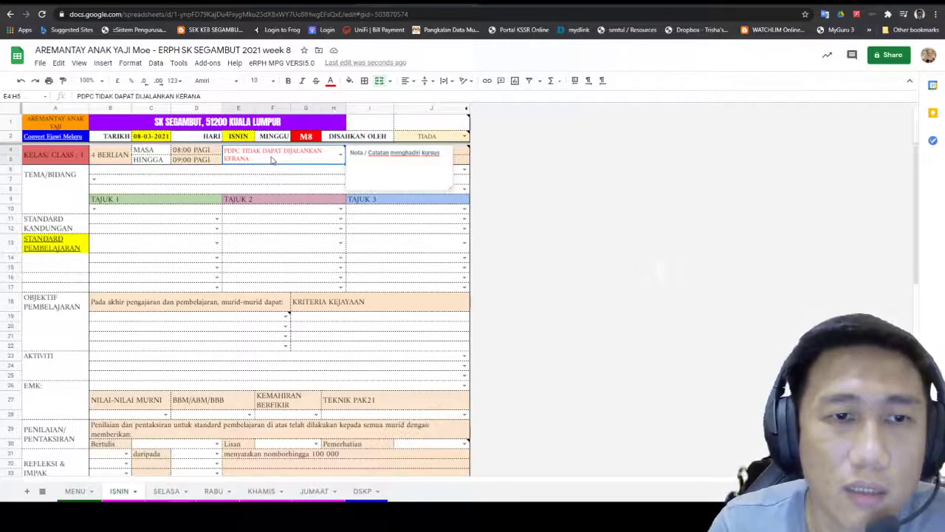
left_click(340, 153)
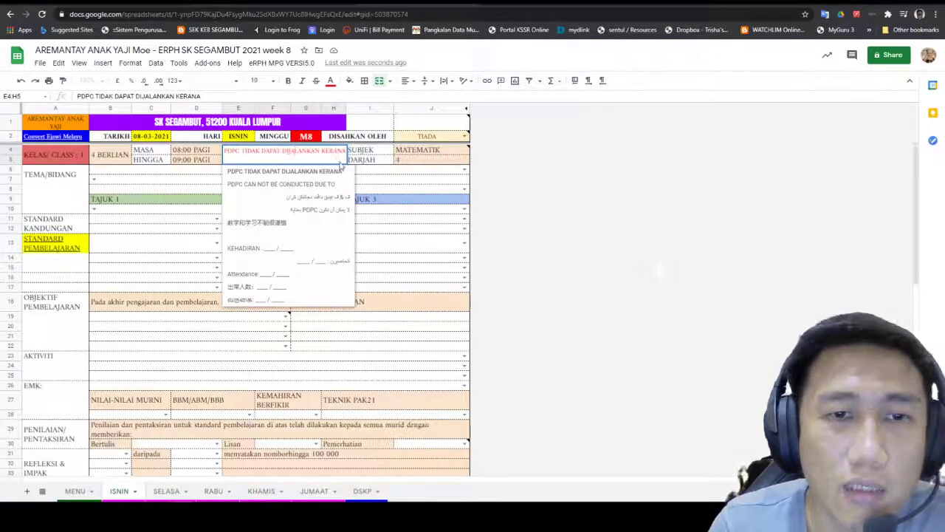
left_click(335, 162)
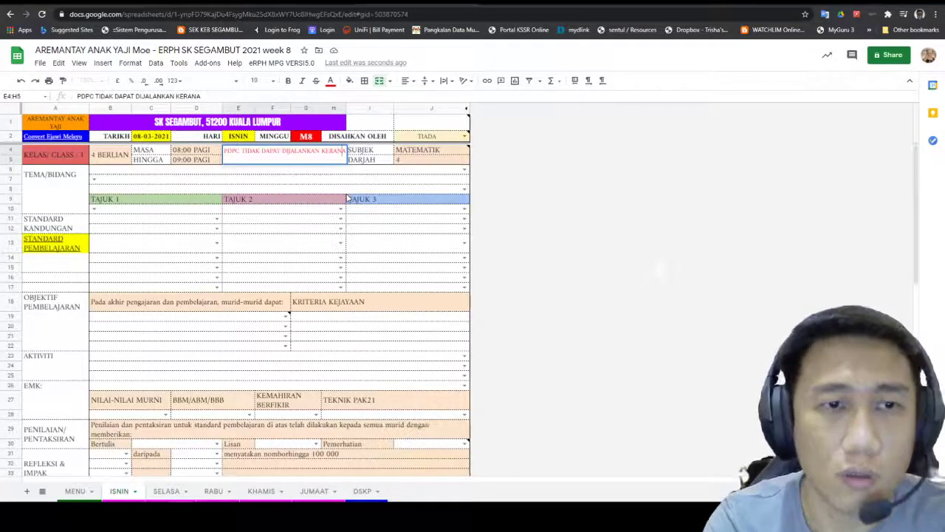
key("Return")
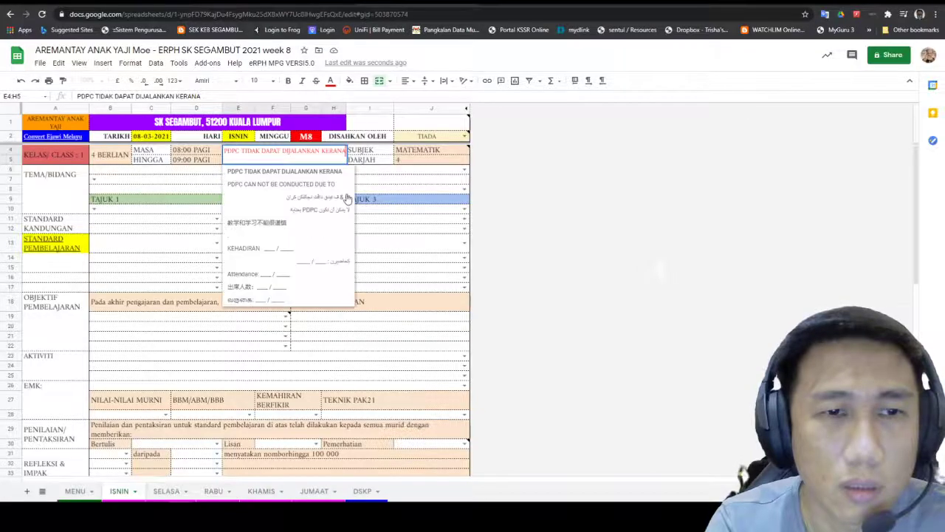
key("Return")
key("Return")
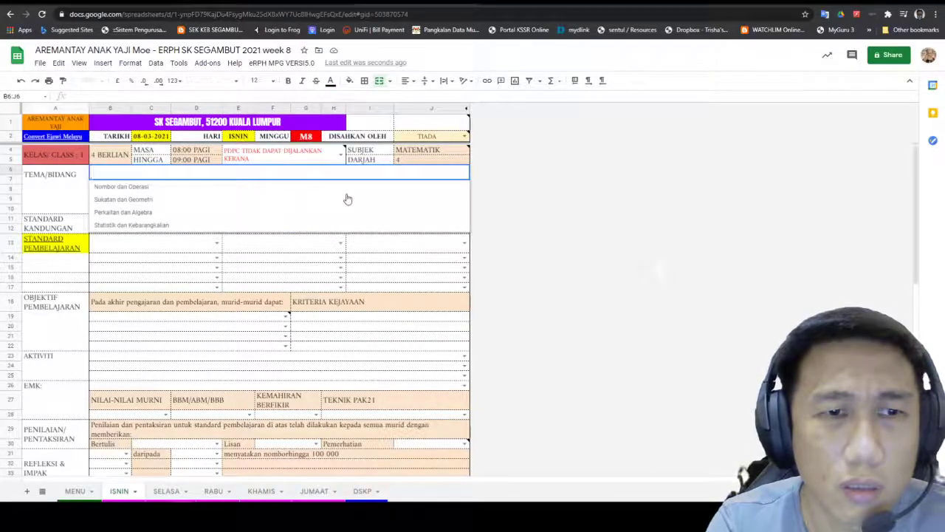
double_click(313, 157)
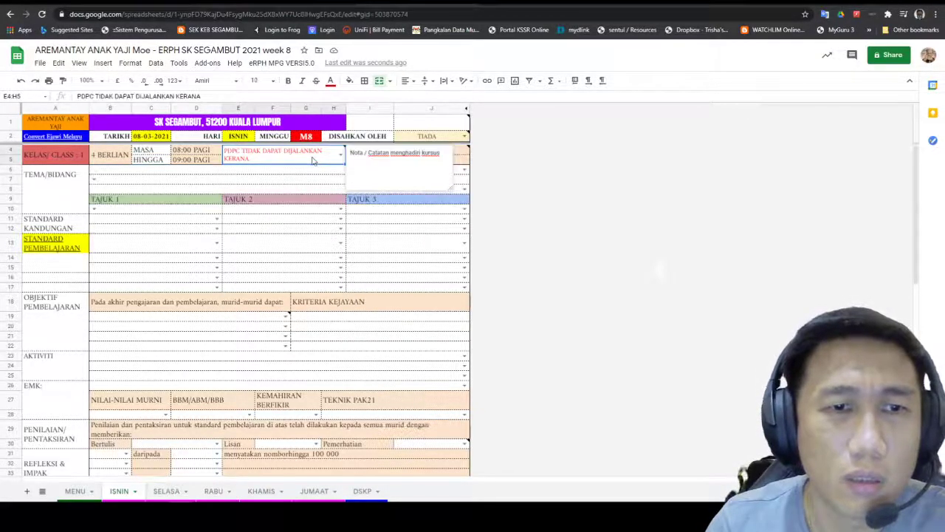
type("asdasdasd")
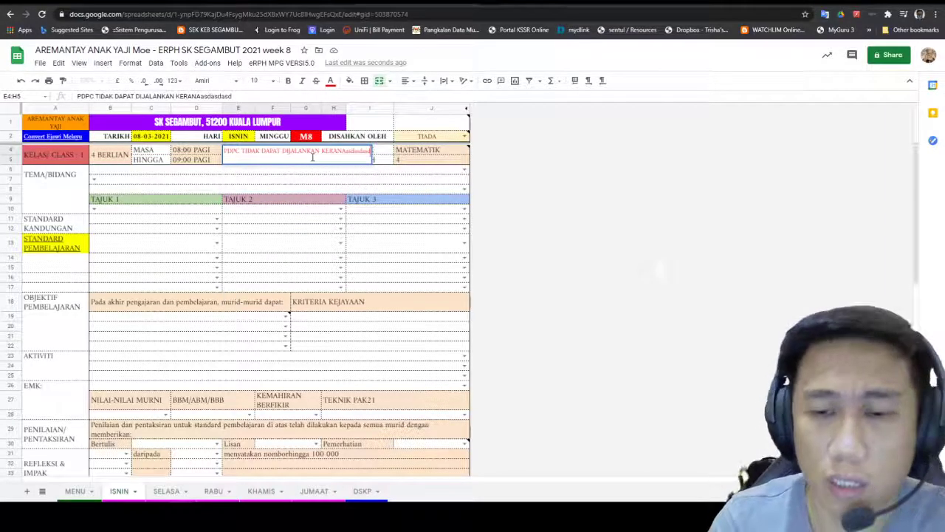
key("BackSpace")
key("BackSpace")
key("BackSpace")
key("BackSpace")
key("BackSpace")
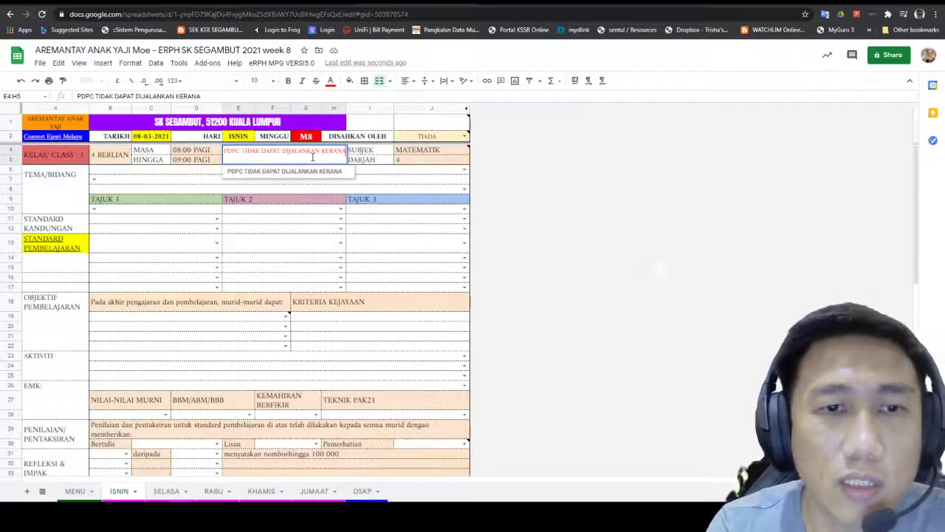
type("A")
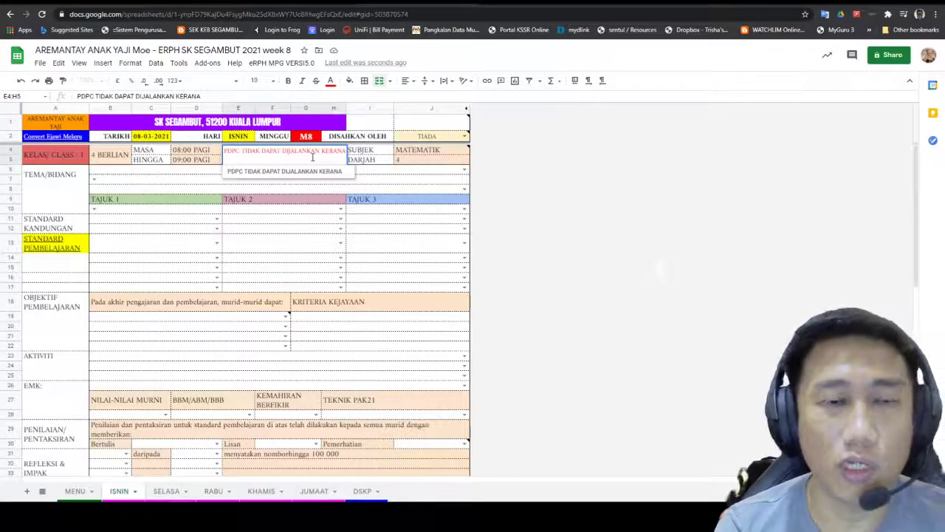
type(" Mes")
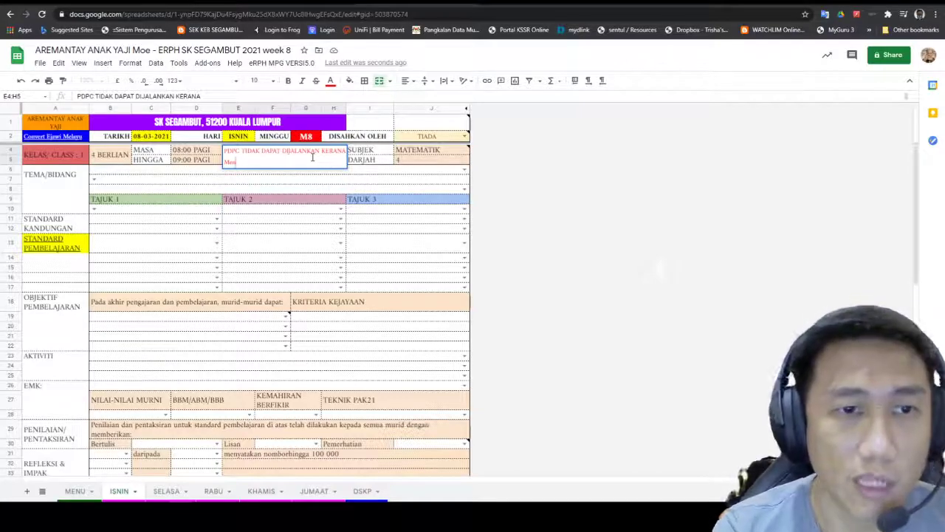
type("ghadiri i")
type("ursus")
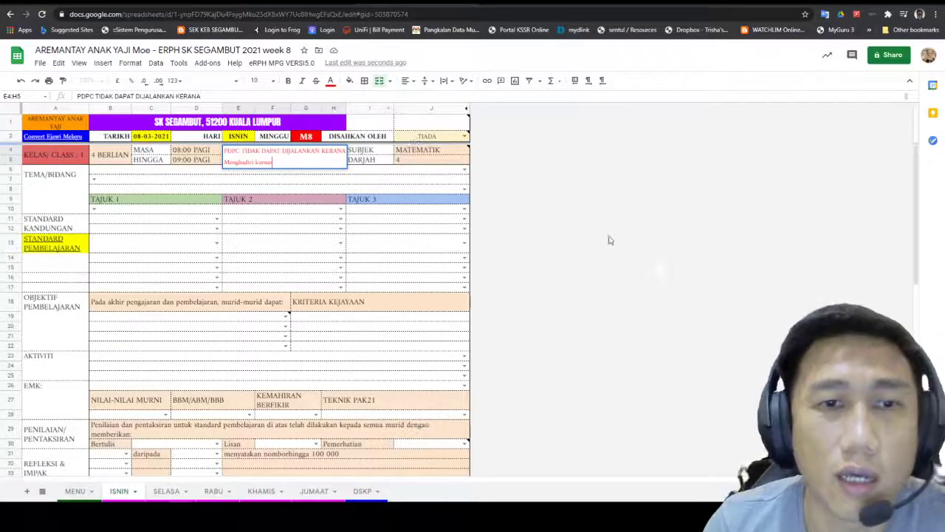
Step: Erase 'Menghadiri kursus' from merged cell E4:H5, leaving only the KERANA line
left_click(457, 244)
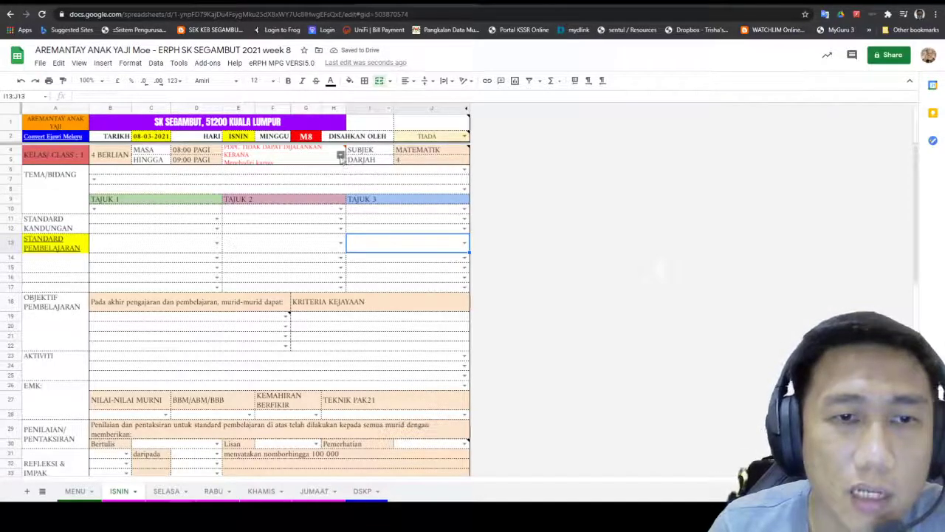
left_click(341, 155)
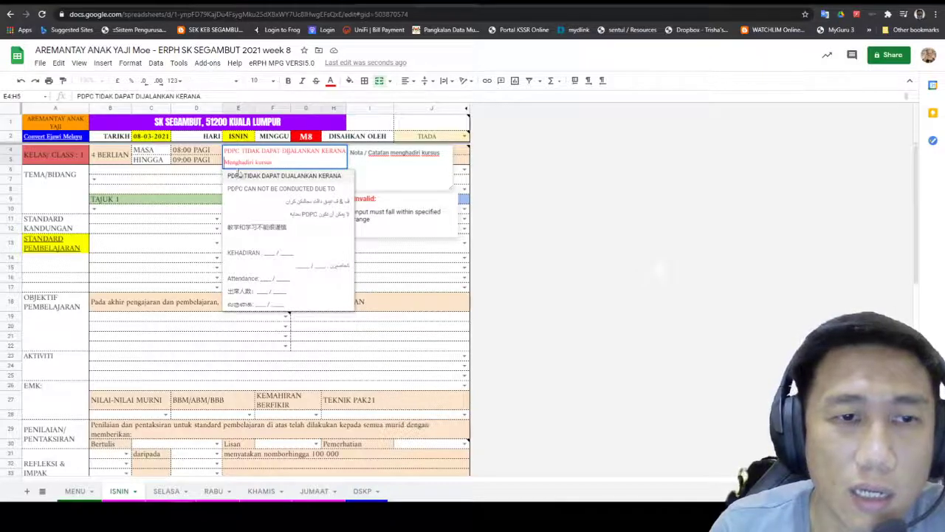
key("BackSpace")
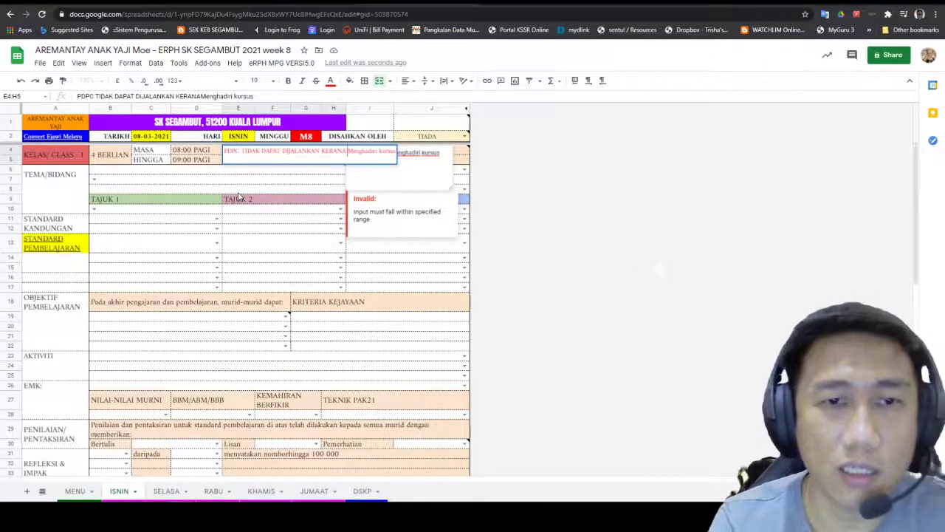
left_click(410, 248)
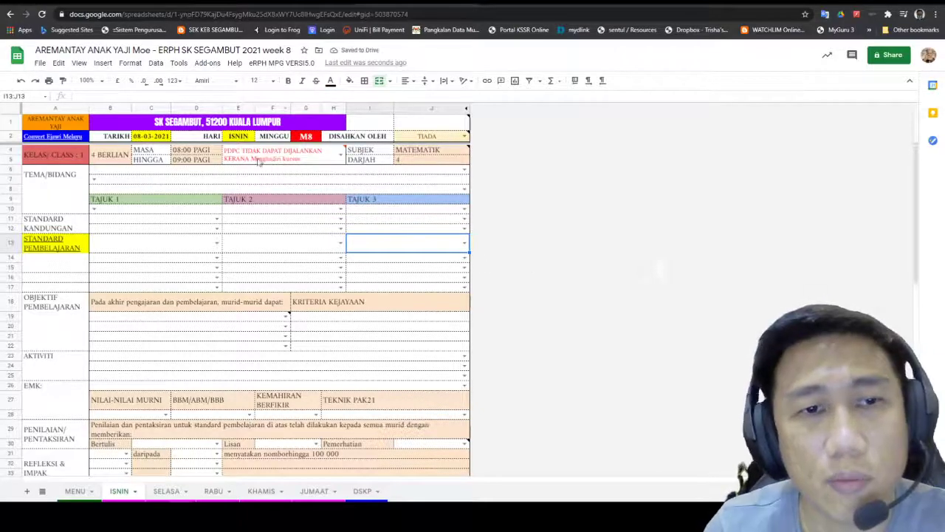
mouse_move(265, 161)
double_click(310, 159)
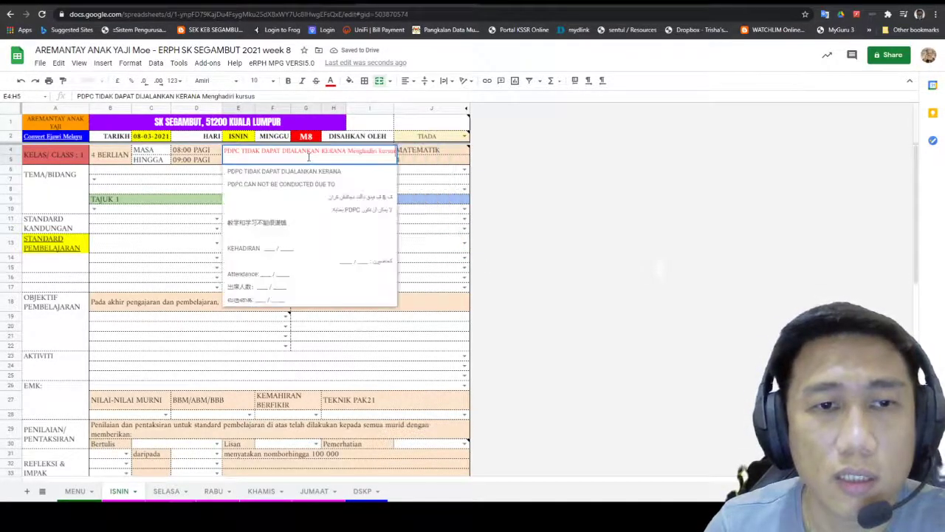
key("BackSpace")
key("BackSpace")
key("BackSpace")
key("BackSpace")
key("BackSpace")
key("BackSpace")
key("BackSpace")
key("BackSpace")
key("BackSpace")
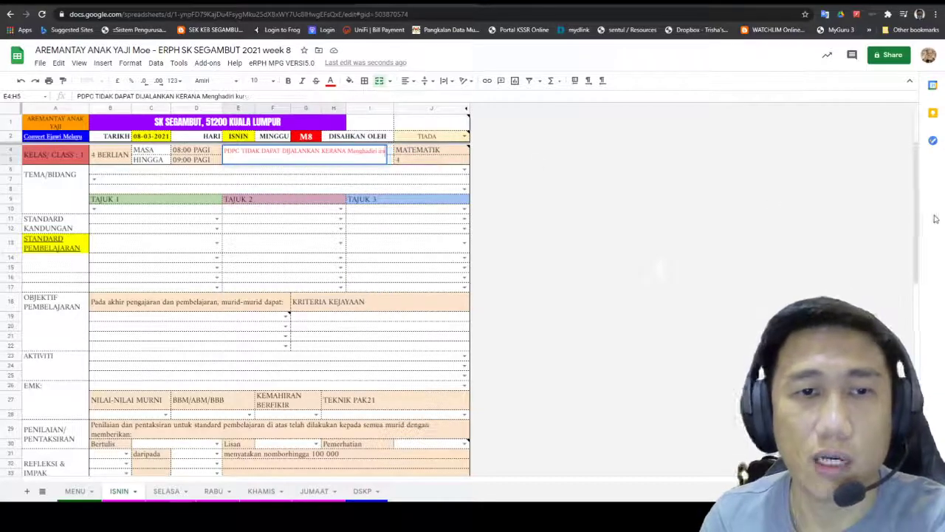
key("BackSpace")
key("BackSpace")
key("BackSpace")
key("BackSpace")
key("BackSpace")
key("BackSpace")
key("BackSpace")
key("BackSpace")
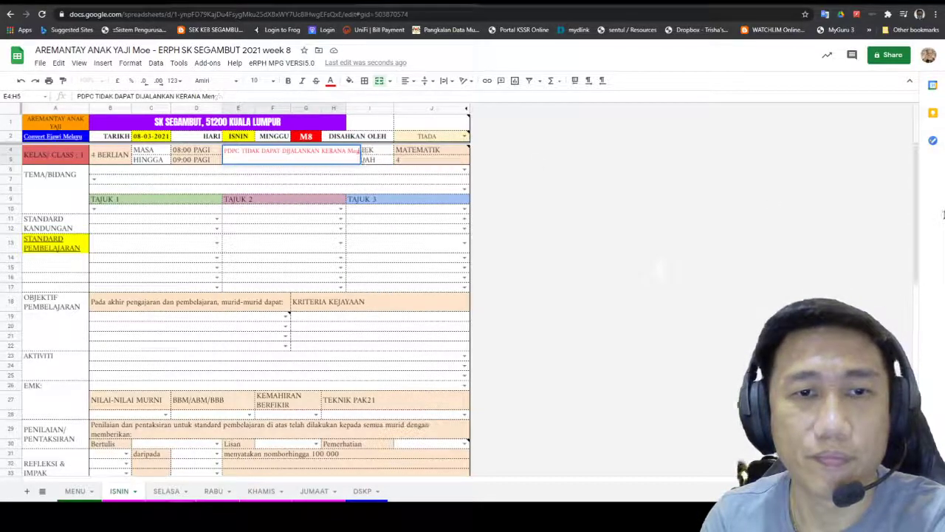
left_click(630, 307)
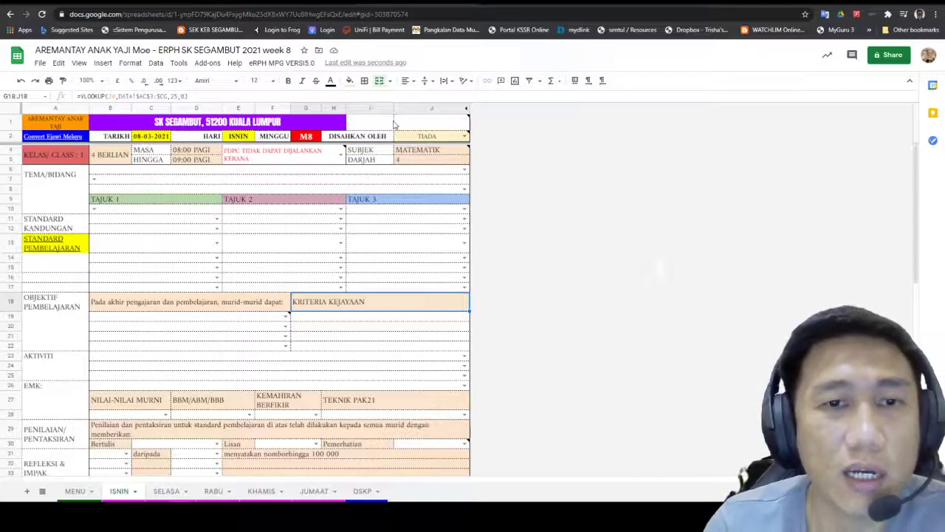
Step: Pick 'Nombor dan Operasi' from the row 6 TEMA/BIDANG dropdown after checking the MENU sheet
left_click(463, 171)
left_click(464, 171)
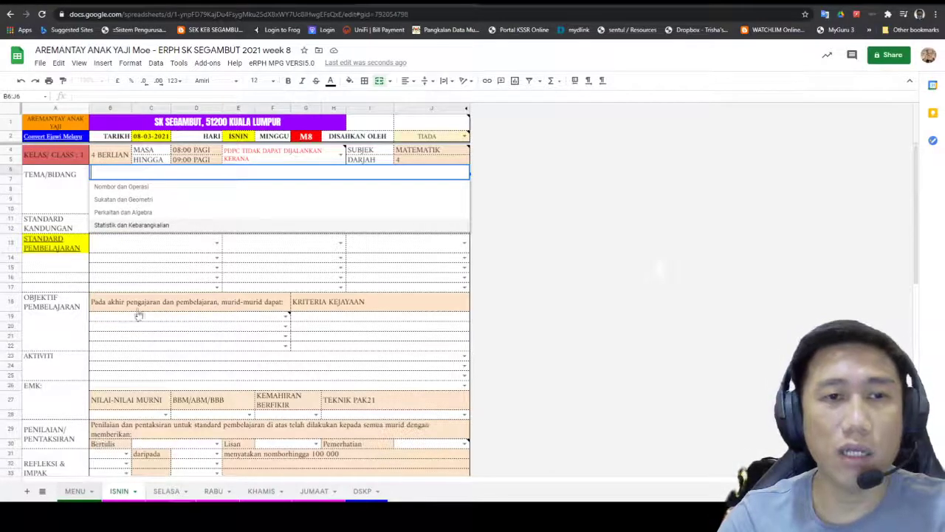
left_click(77, 491)
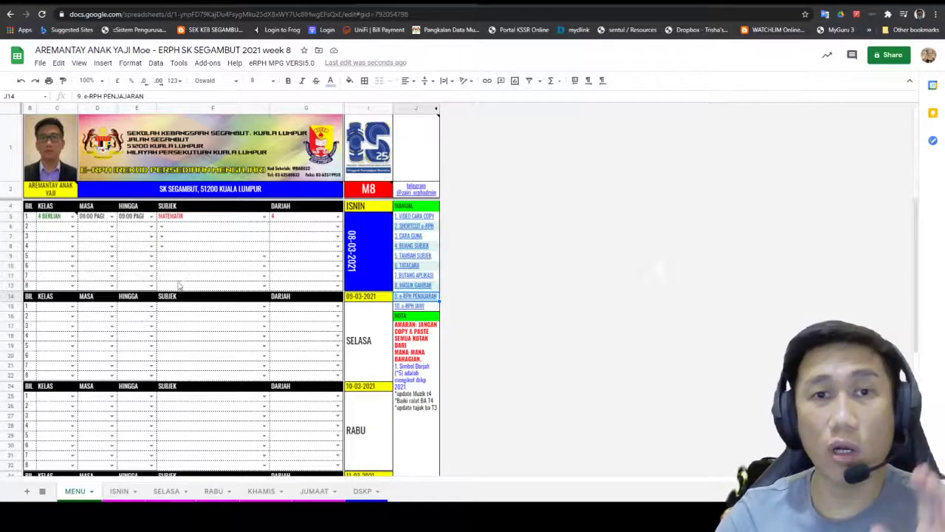
scroll(184, 285, "down", 1)
left_click(123, 491)
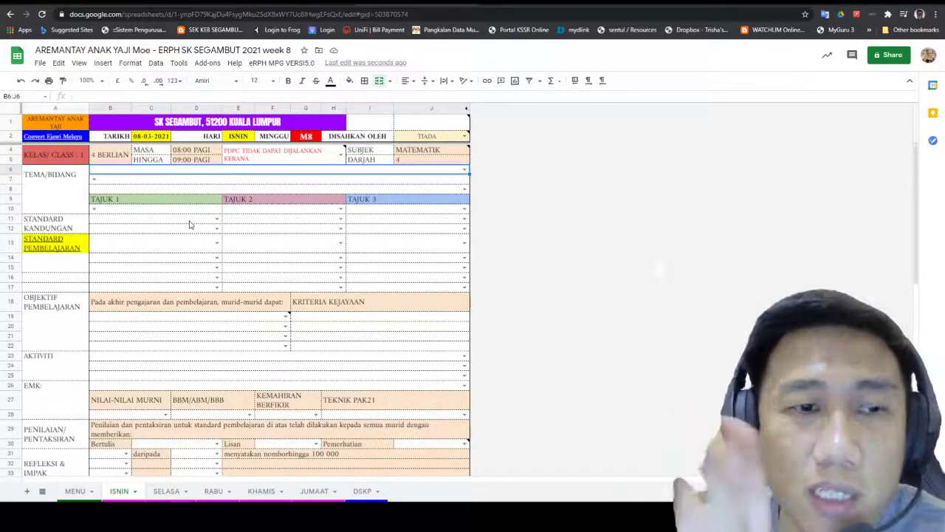
left_click(463, 169)
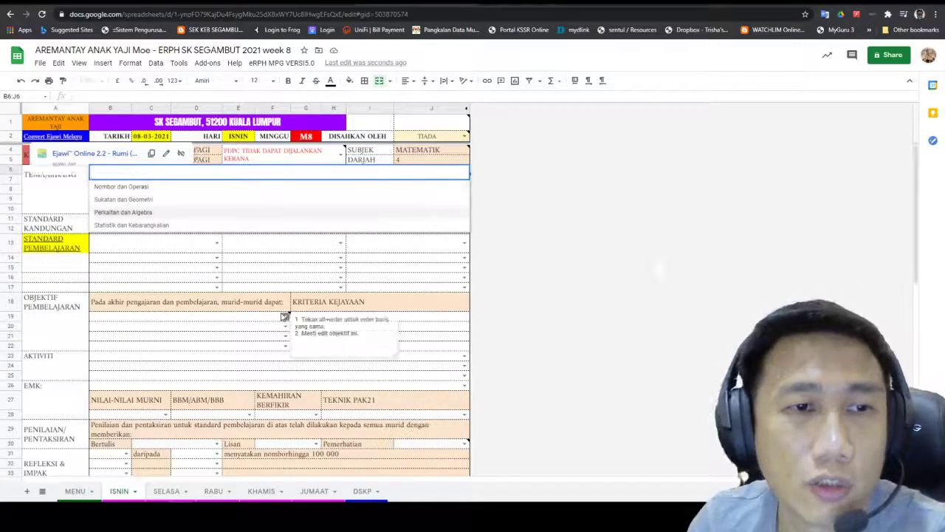
left_click(140, 189)
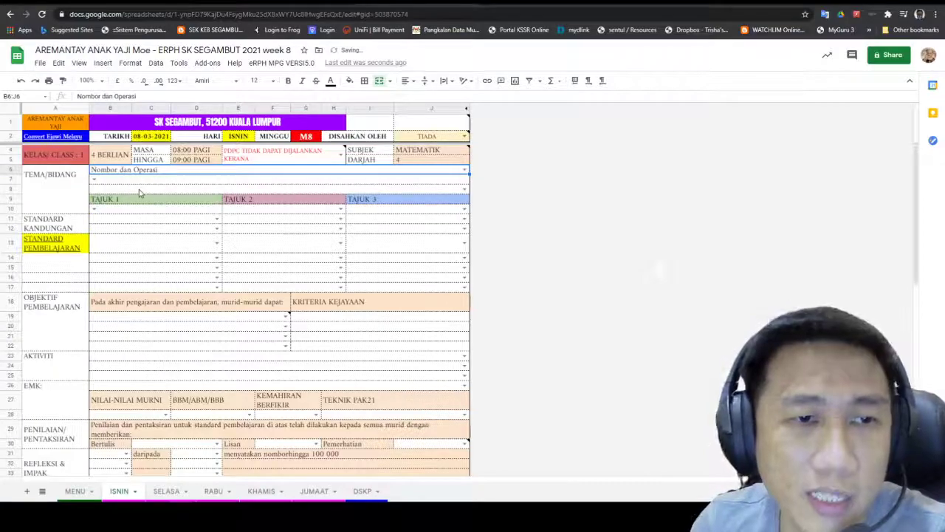
left_click(98, 182)
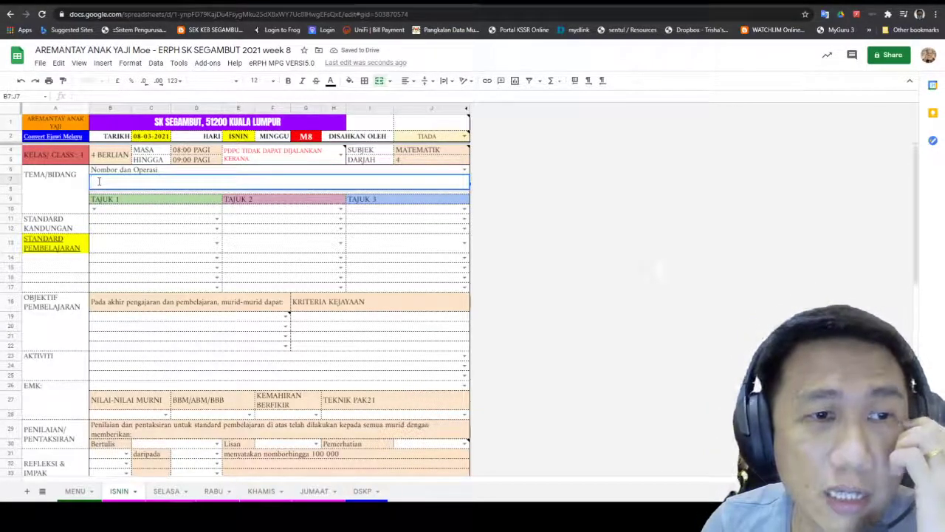
key("Down")
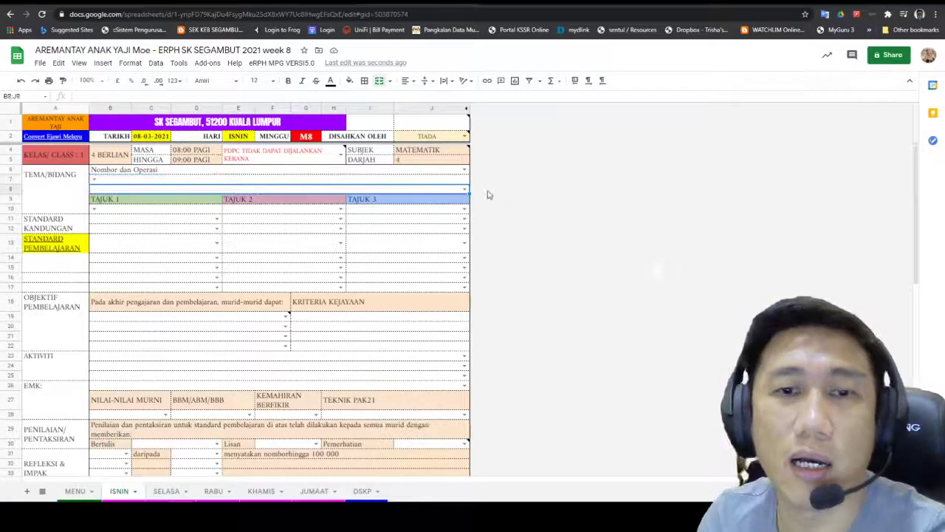
left_click(465, 191)
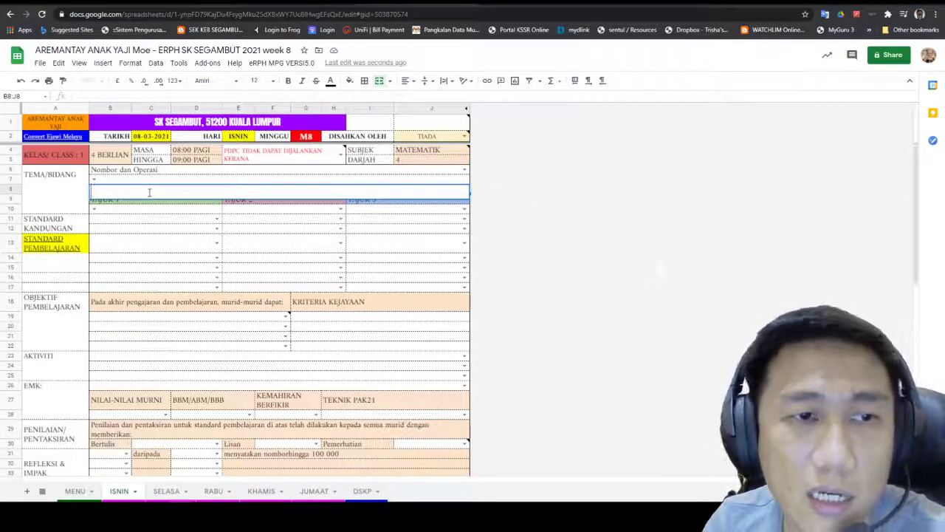
left_click(547, 201)
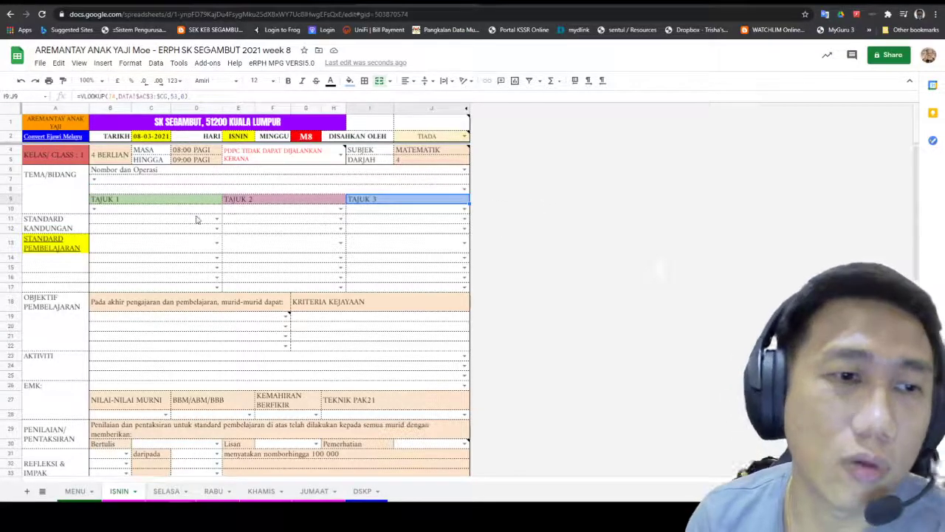
left_click(120, 181)
type("suak")
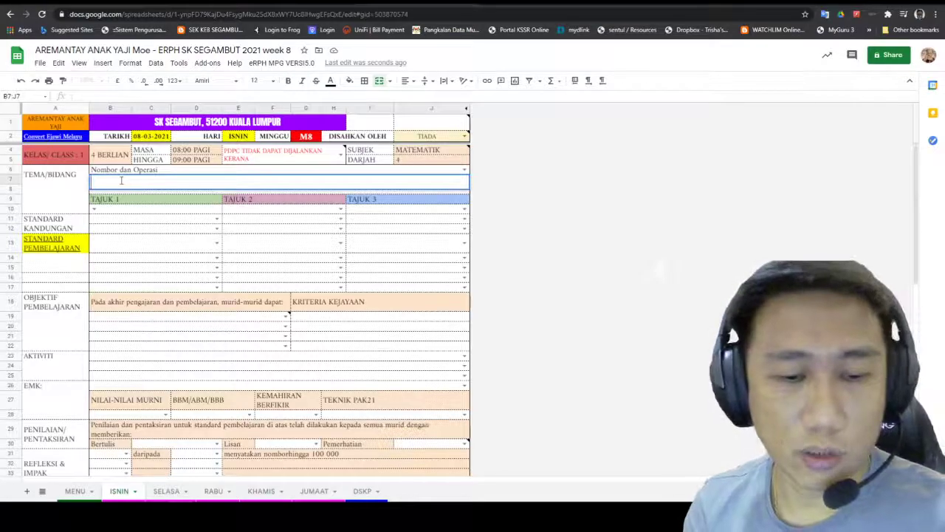
key("BackSpace")
key("BackSpace")
key("BackSpace")
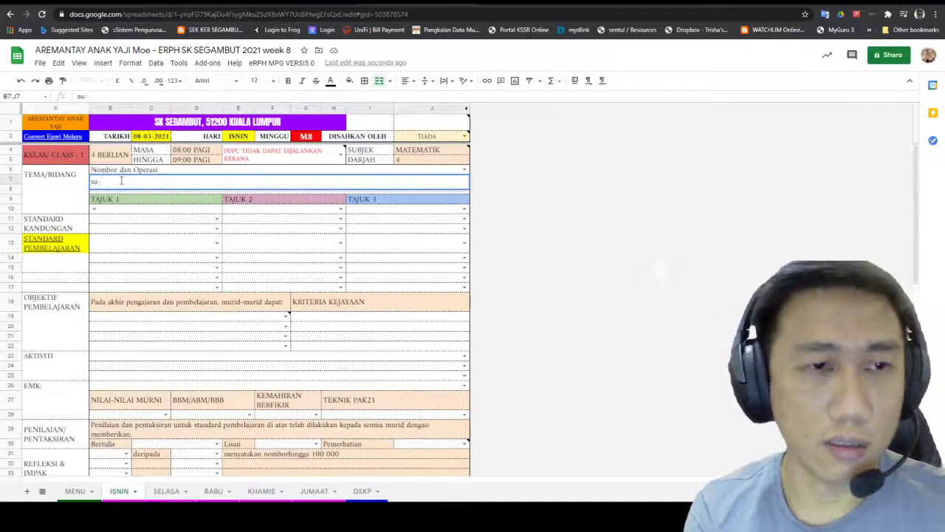
type("Aukat")
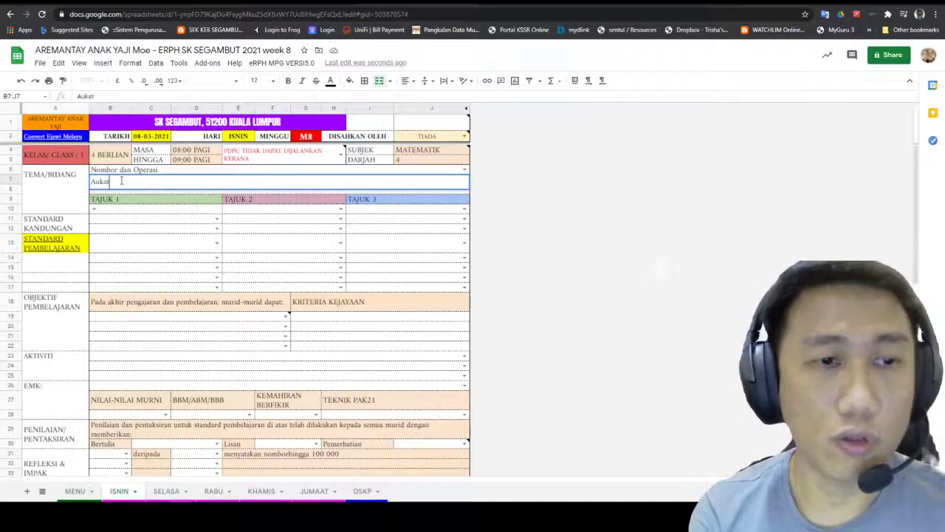
key("BackSpace")
key("BackSpace")
key("BackSpace")
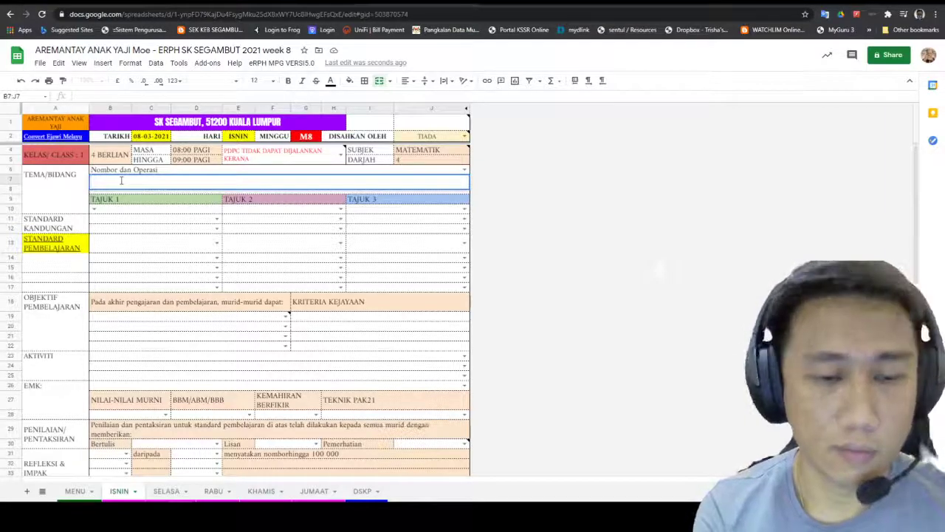
type("Sukatan")
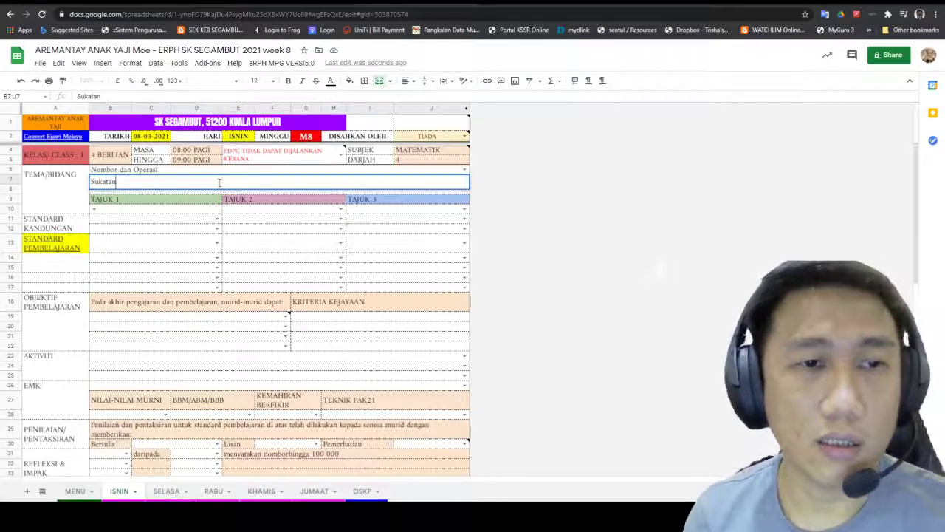
left_click(447, 220)
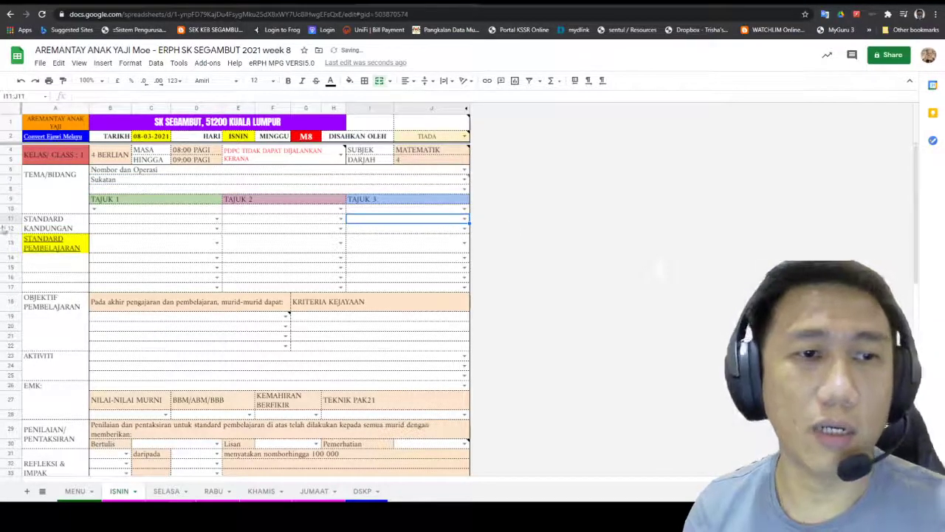
left_click(140, 182)
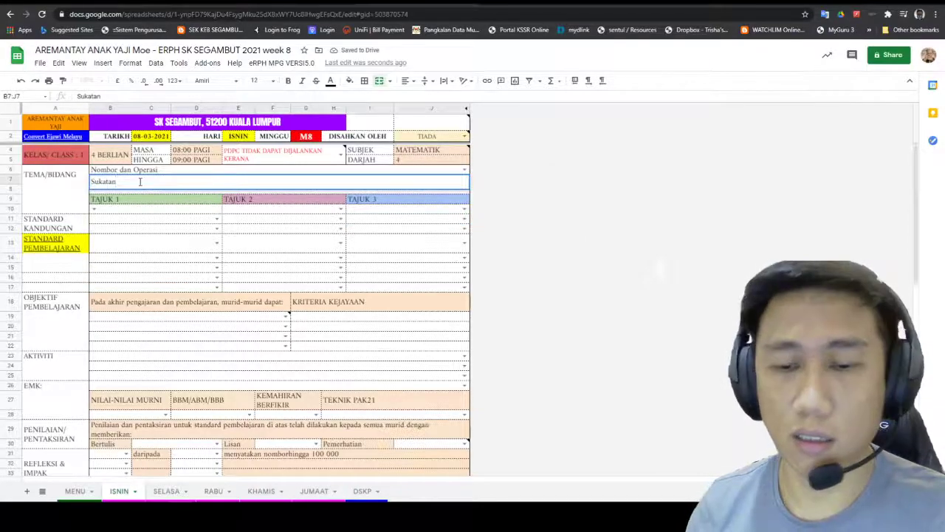
key("BackSpace")
key("BackSpace")
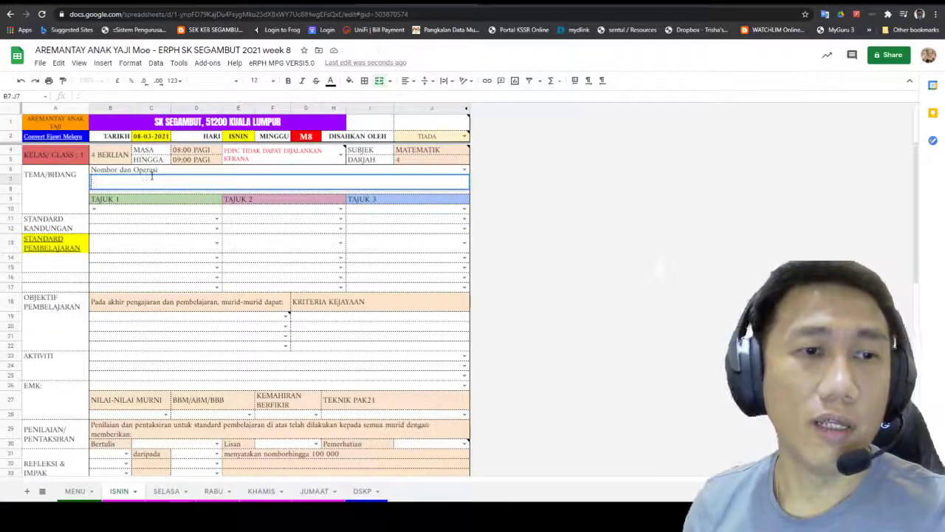
left_click(560, 244)
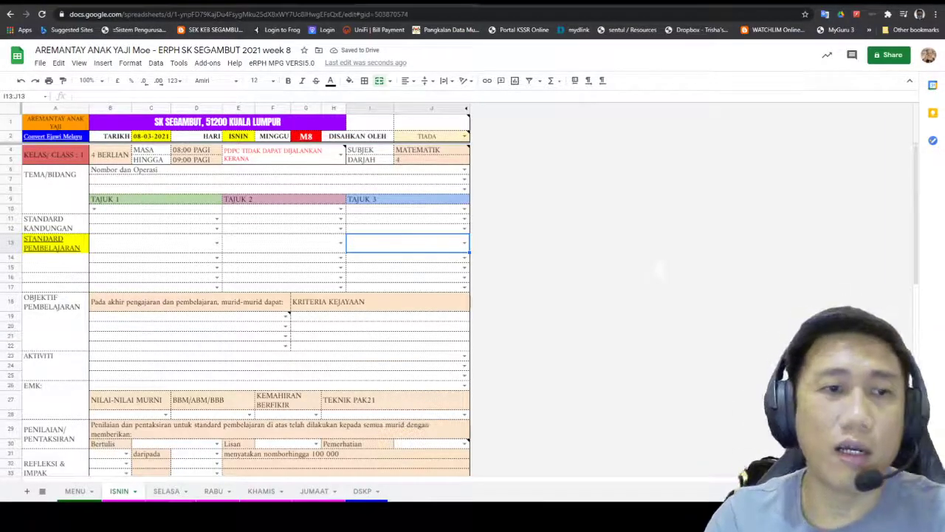
Step: Set TAJUK 1–3 to 1.0 Nombor Bulat dan Operasi, 2.0 Pecahan, Perpuluhan dan Peratus, and 3.0 Wang
double_click(121, 213)
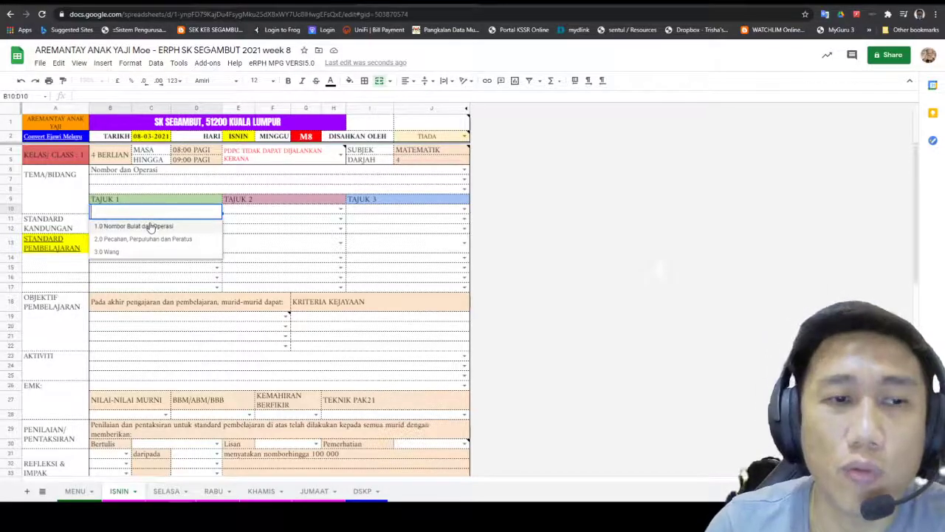
left_click(150, 226)
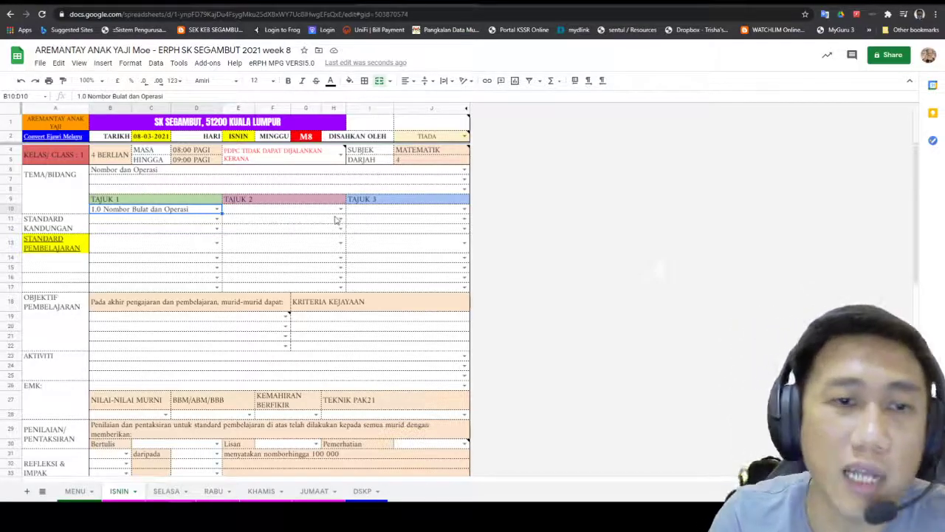
left_click(340, 209)
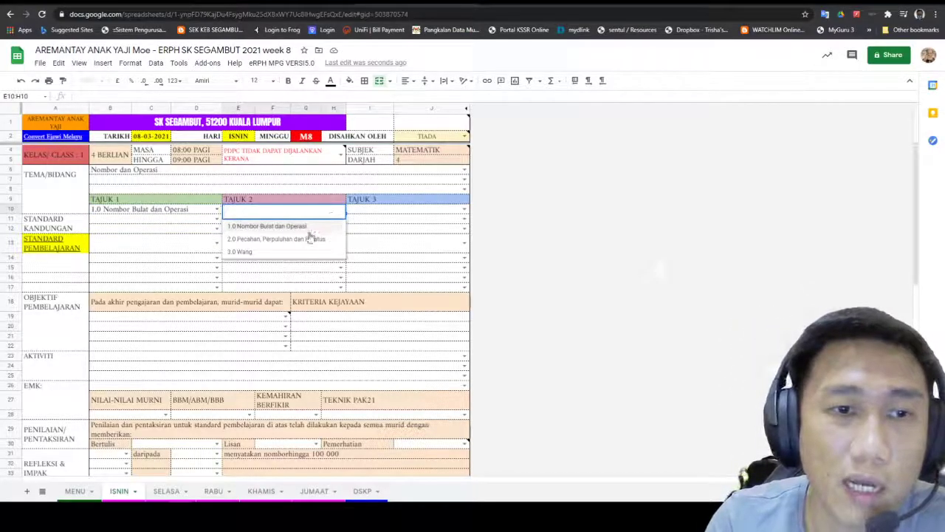
left_click(307, 240)
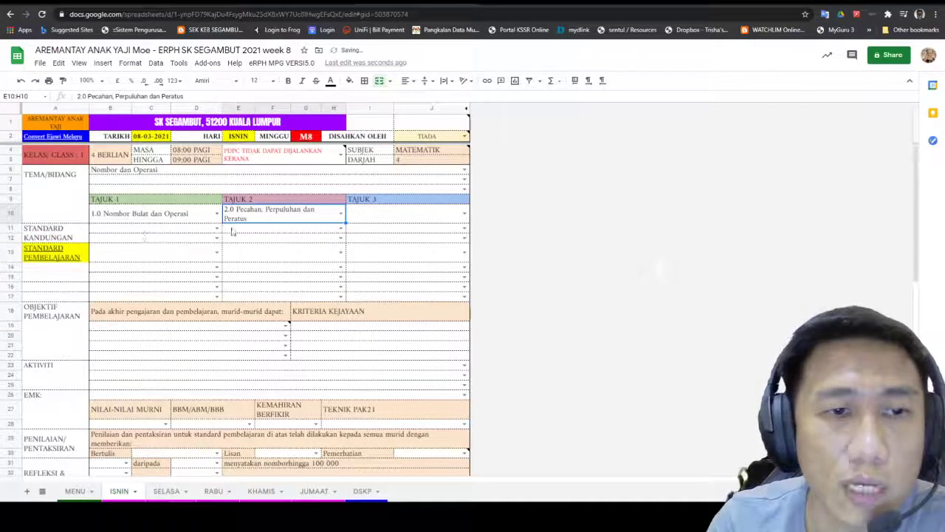
left_click(414, 215)
left_click(465, 214)
left_click(408, 257)
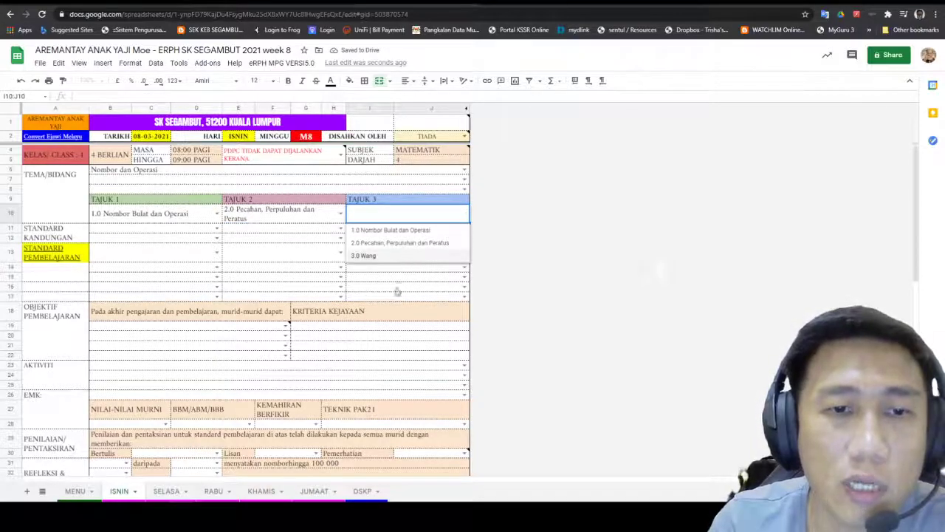
left_click(607, 280)
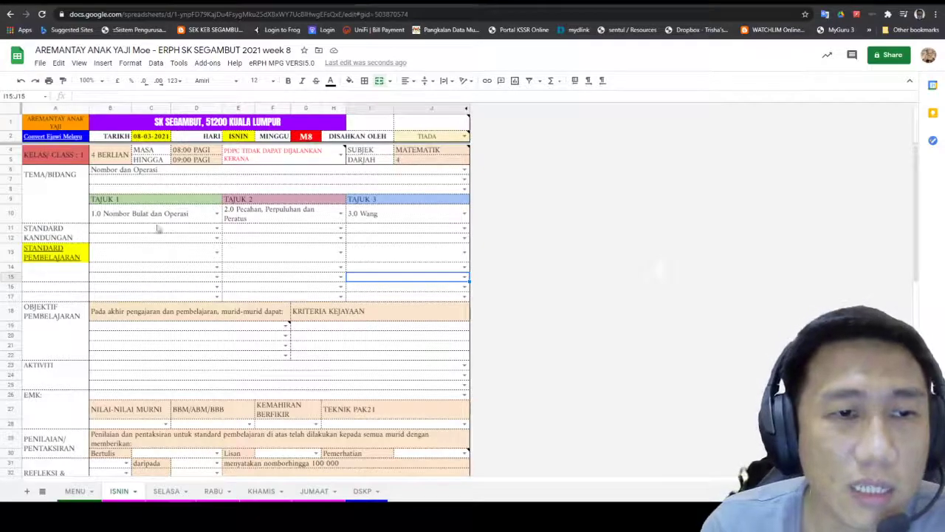
Step: Set B11 to 1.2 Nombor Genap dan Nombor Ganjil instead of 1.1 Nilai Nombor
left_click(216, 229)
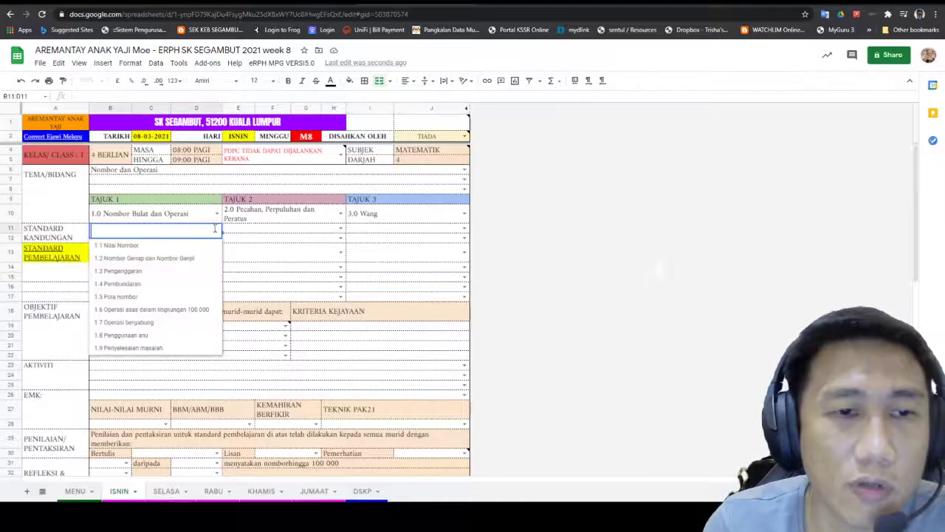
left_click(168, 249)
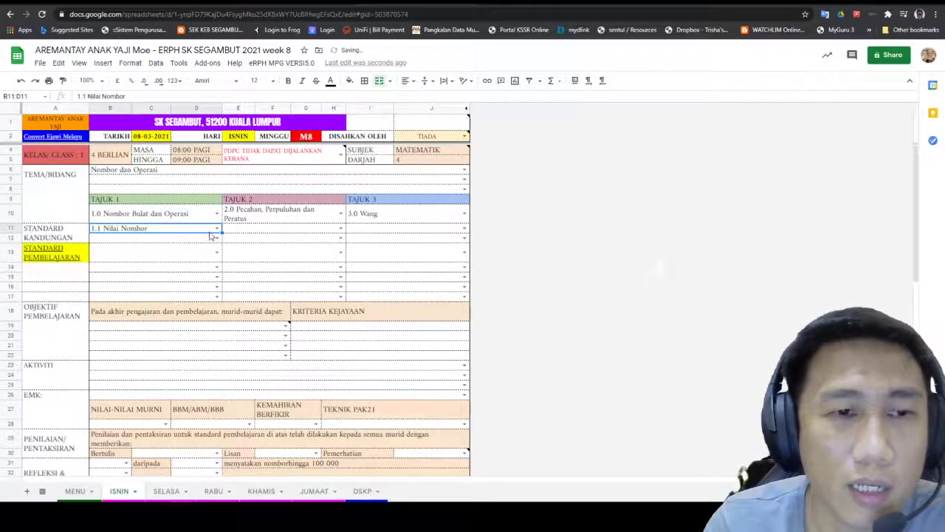
left_click(214, 230)
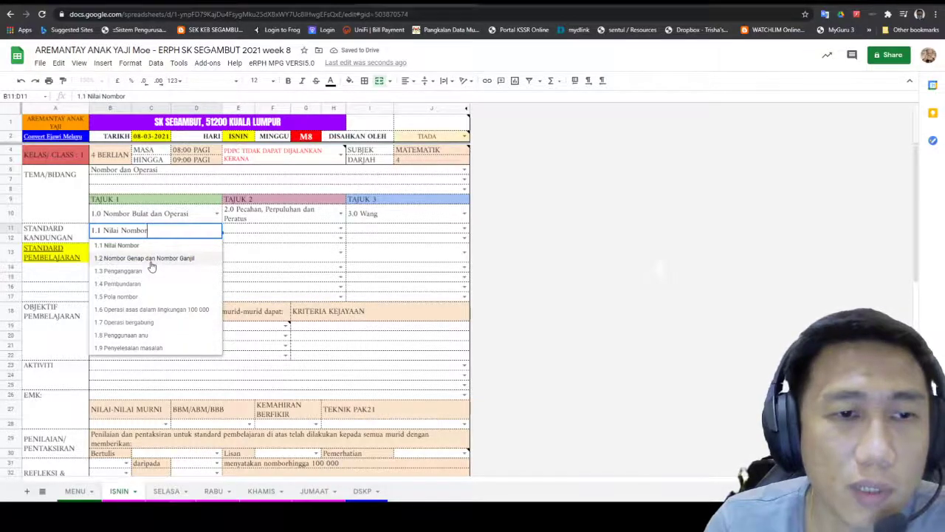
left_click(150, 264)
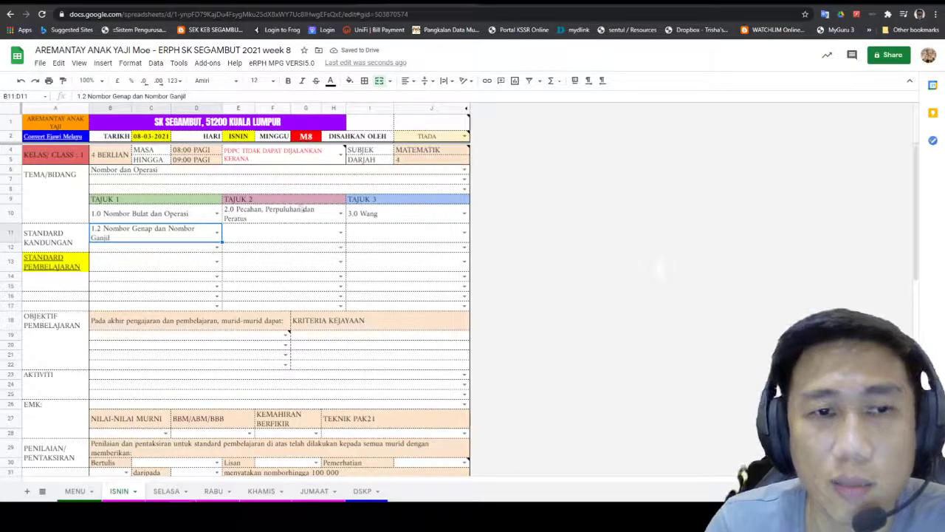
Step: Confirm TEMA/BIDANG stays Nombor dan Operasi after reviewing its options
double_click(398, 169)
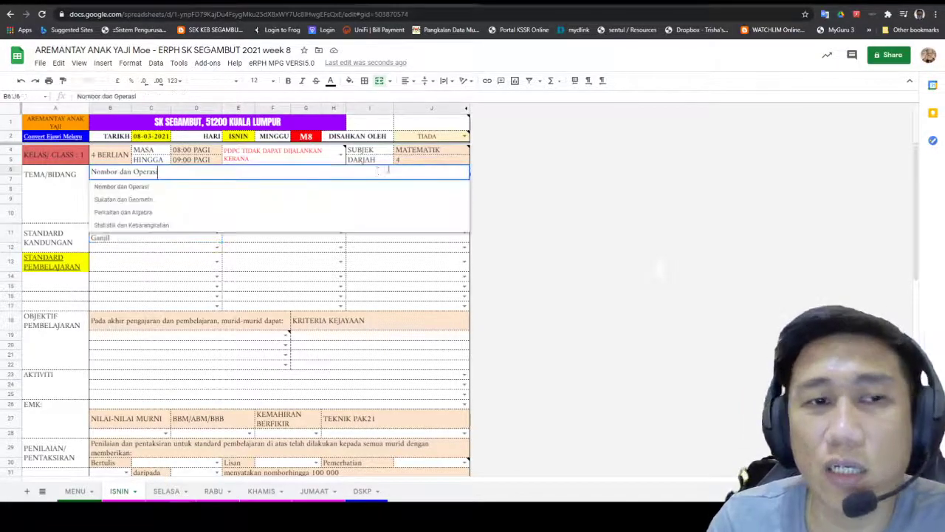
key("Return")
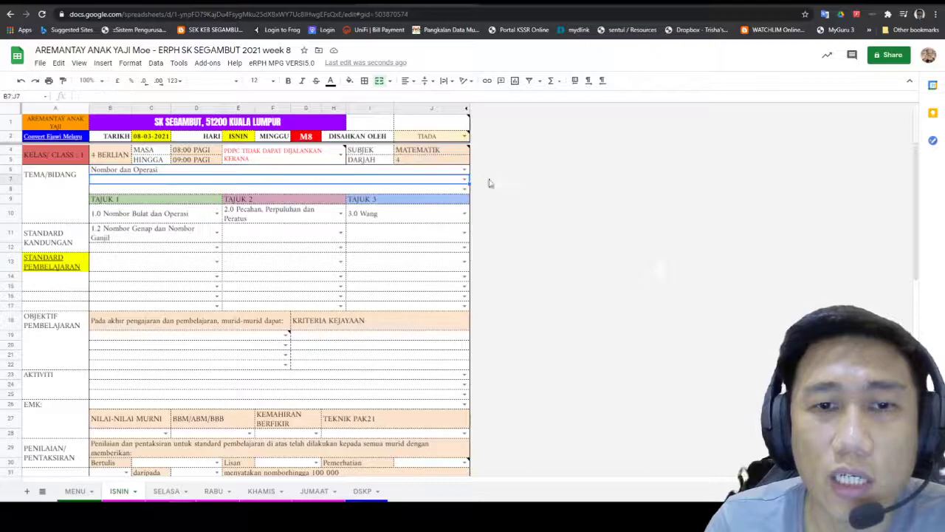
left_click(327, 172)
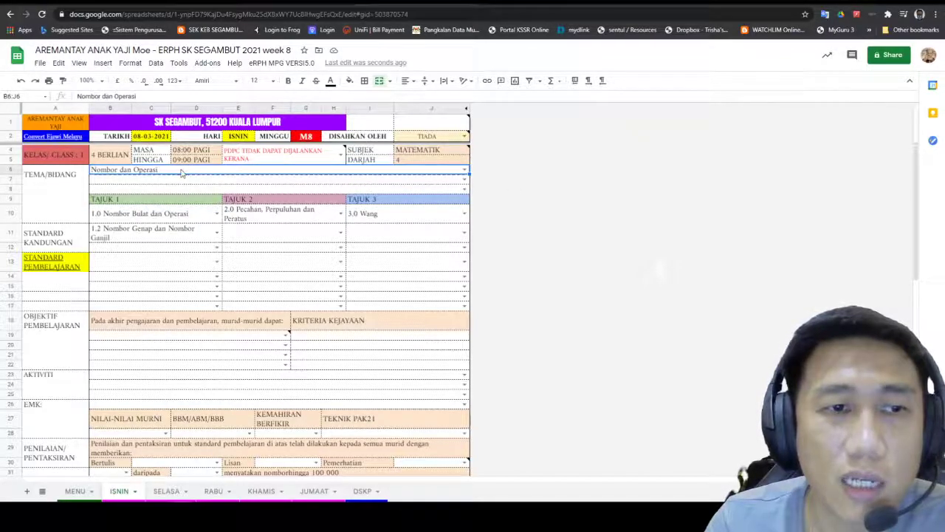
double_click(305, 173)
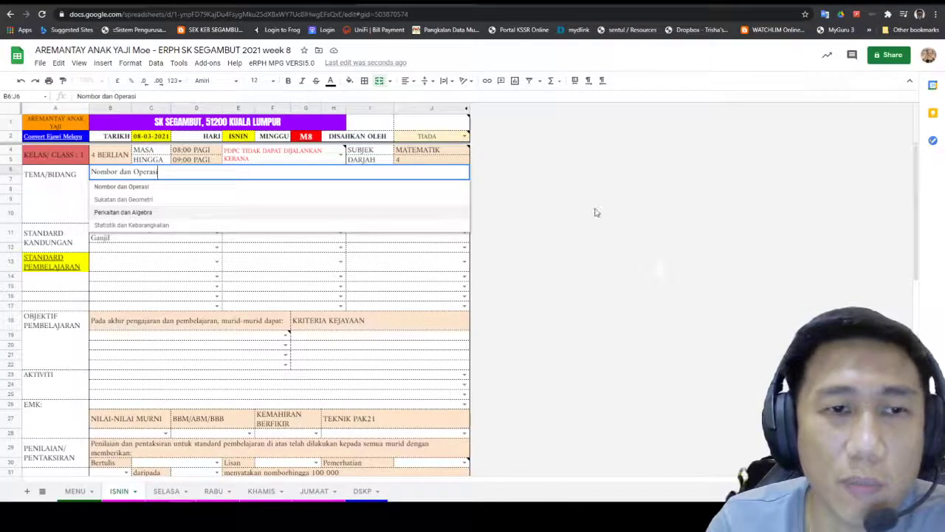
left_click(406, 213)
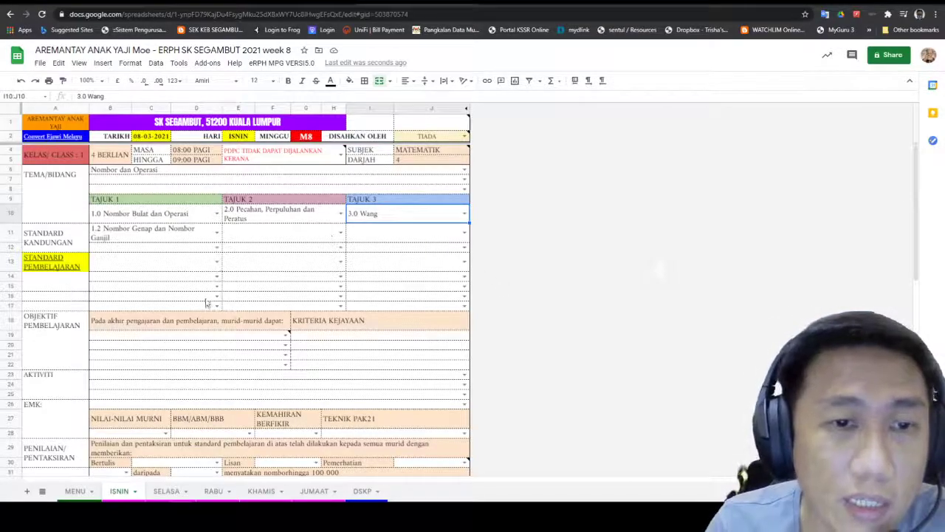
left_click(282, 335)
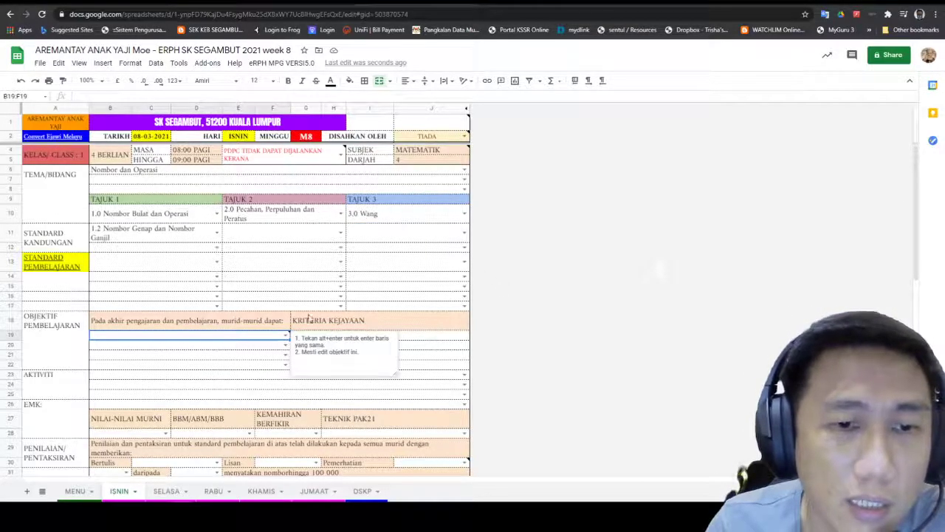
left_click(611, 258)
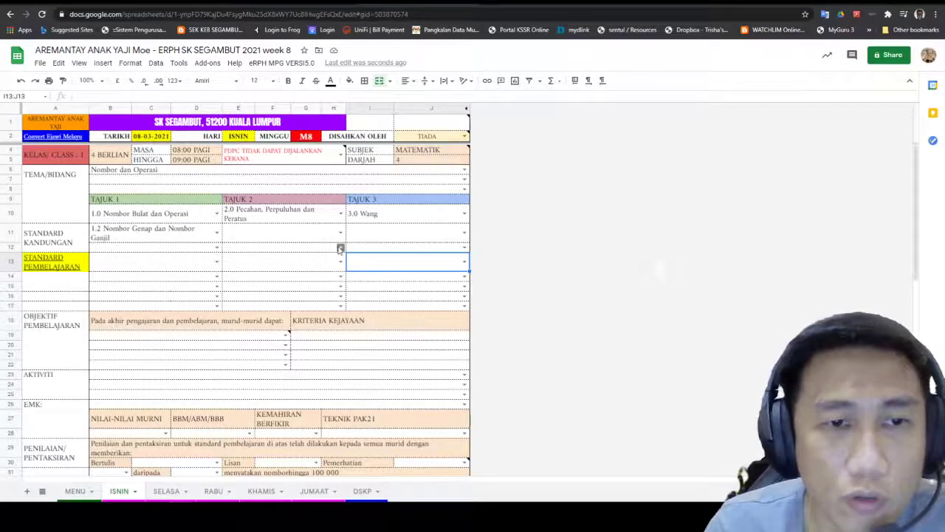
Step: Set E11 to 2.1 Pecahan and I11 to 3.1 Operasi asas wang
left_click(341, 232)
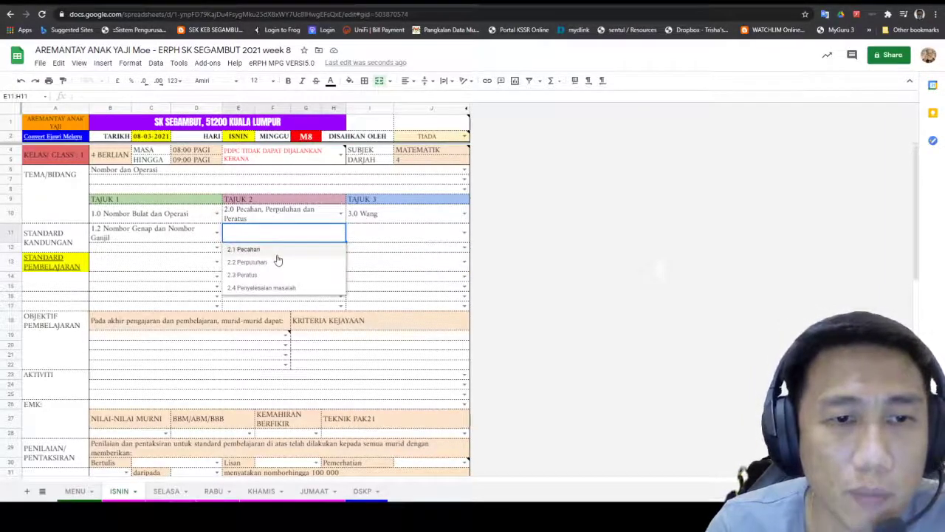
left_click(275, 250)
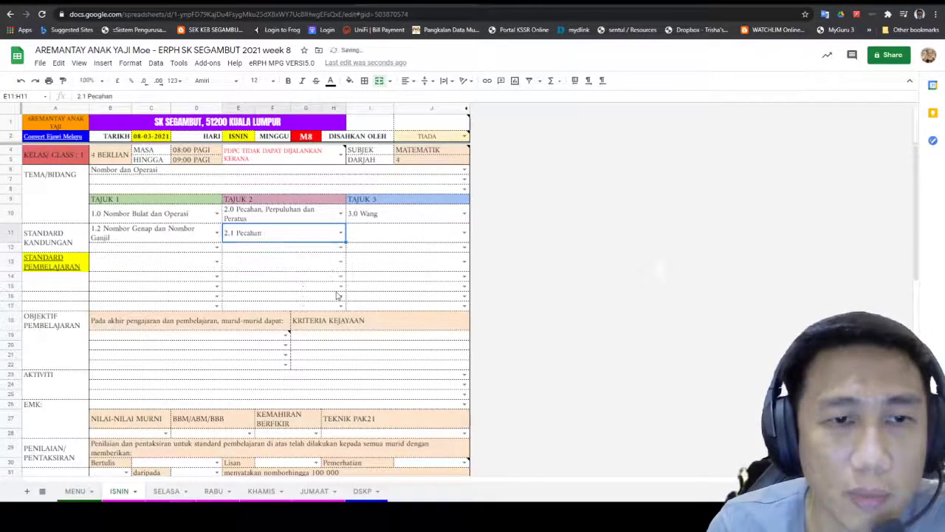
left_click(464, 233)
left_click(384, 248)
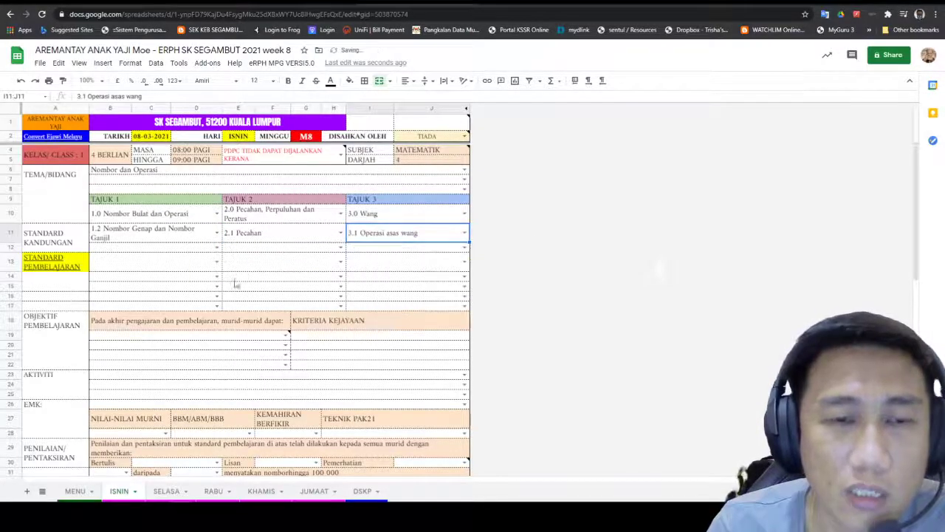
left_click(216, 247)
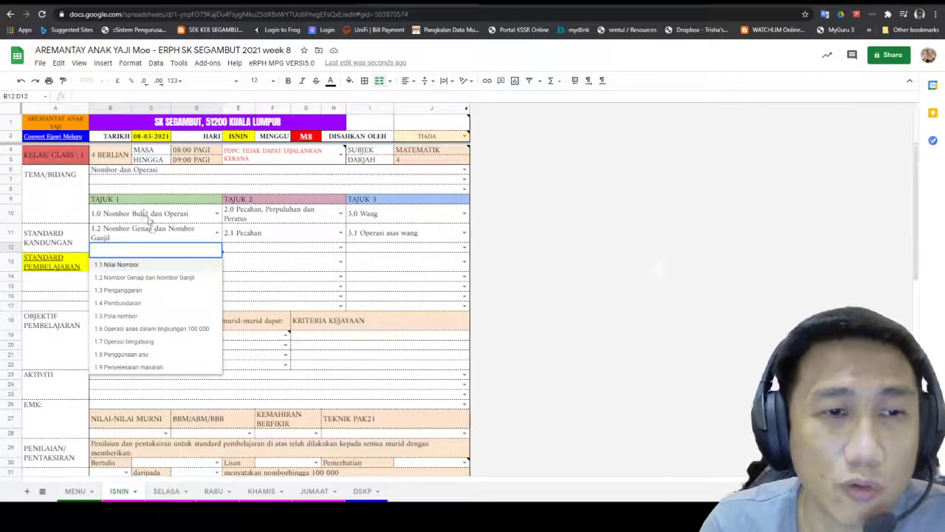
Step: Set the second Tajuk 1 content standard in B12 to 1.3 Penganggaran
left_click(145, 278)
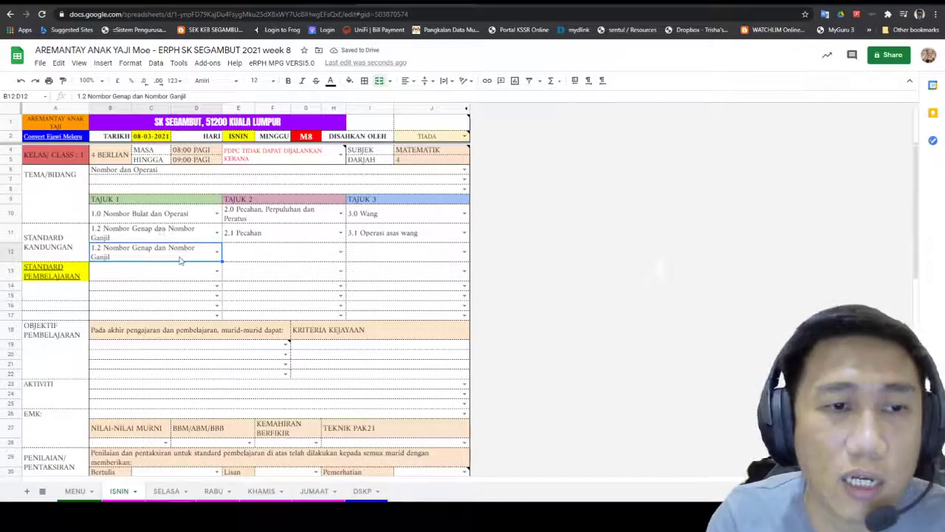
left_click(216, 252)
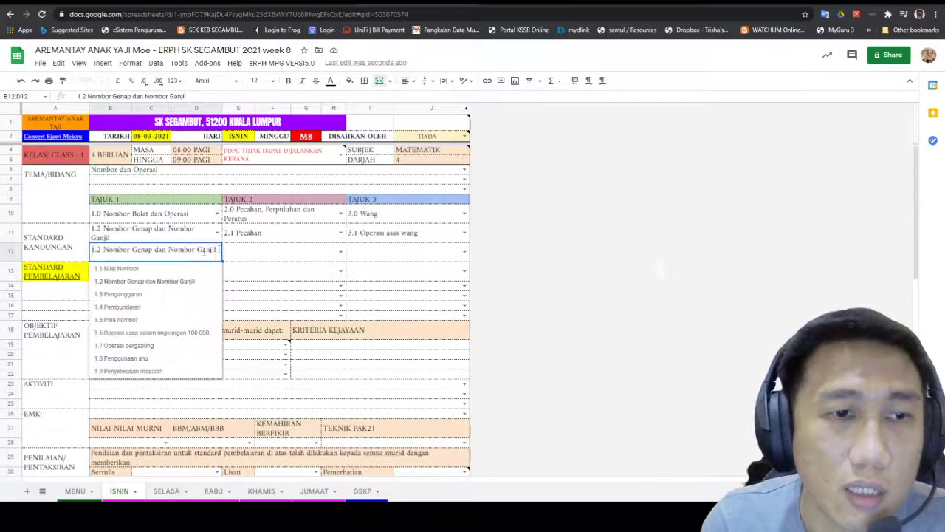
left_click(153, 296)
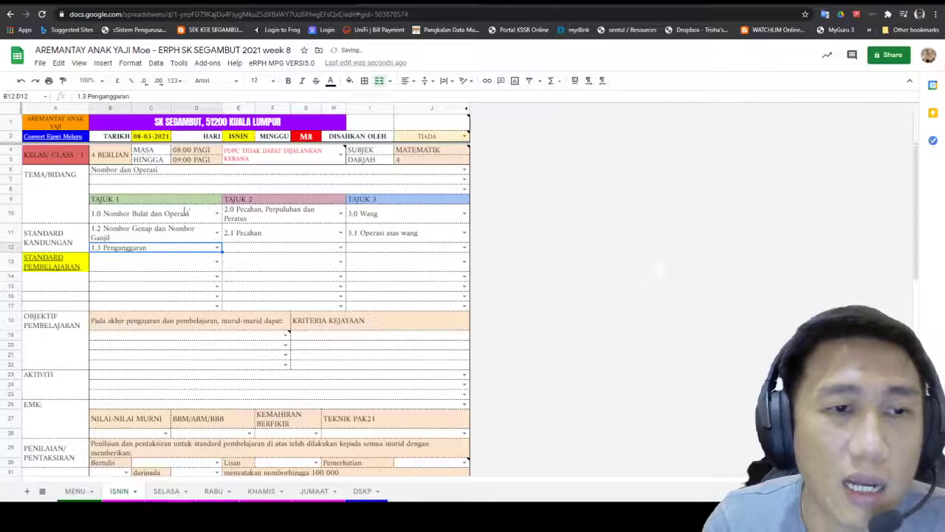
left_click(285, 277)
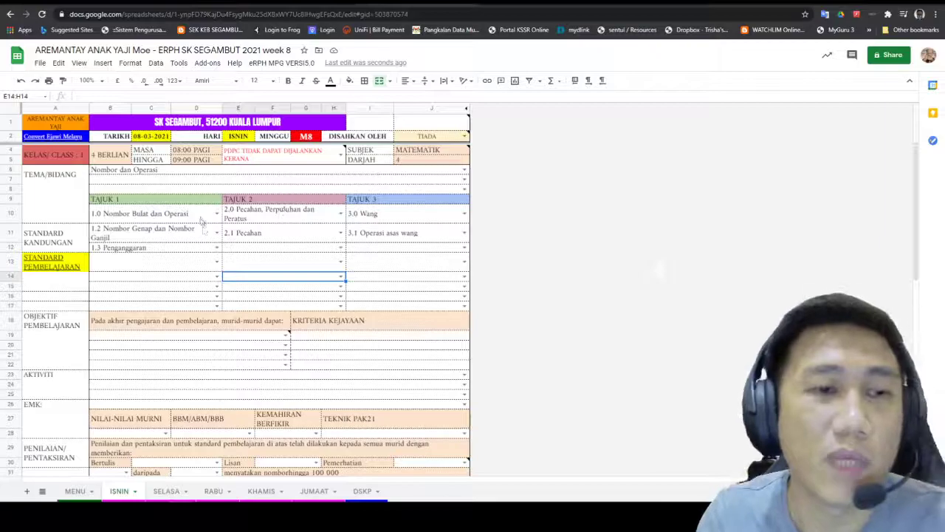
Step: Fill Tajuk 1 learning standards B13–B15 with 1.2.1, 1.2.2 and 1.3.1
left_click(216, 261)
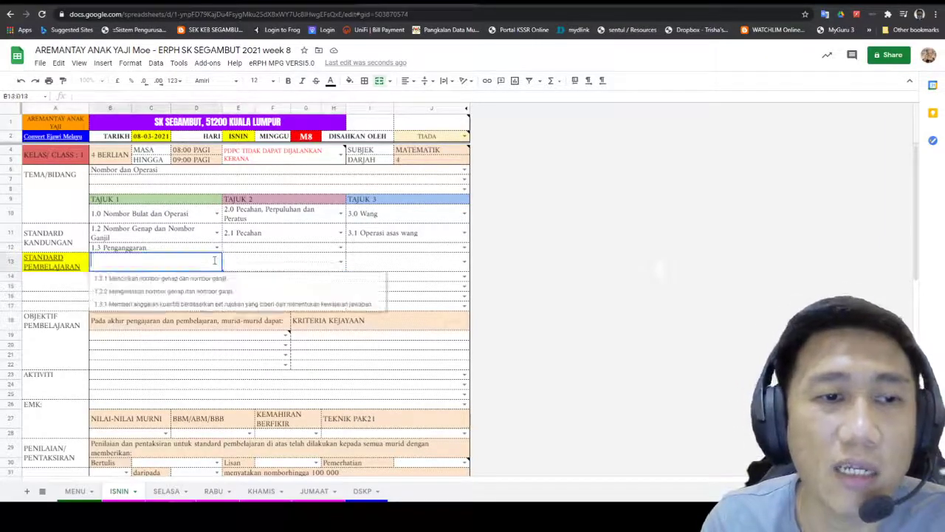
left_click(172, 279)
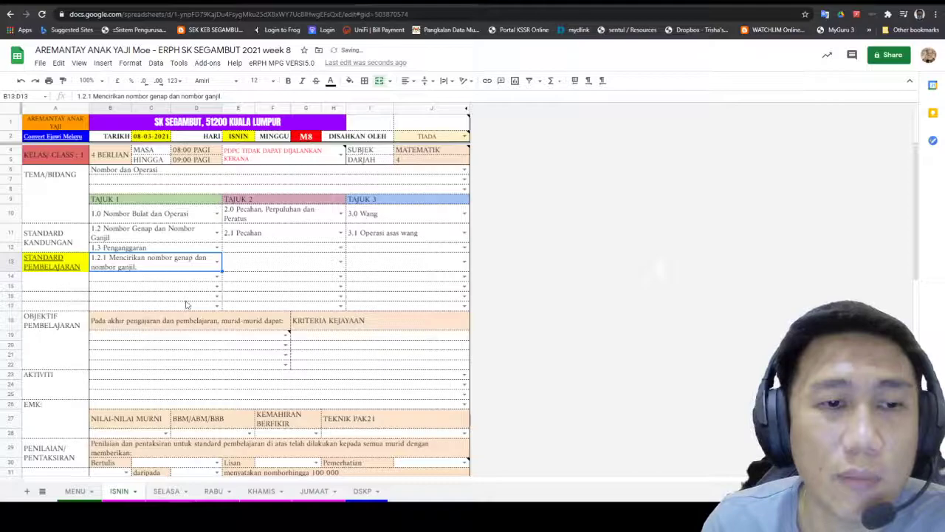
left_click(216, 277)
left_click(195, 306)
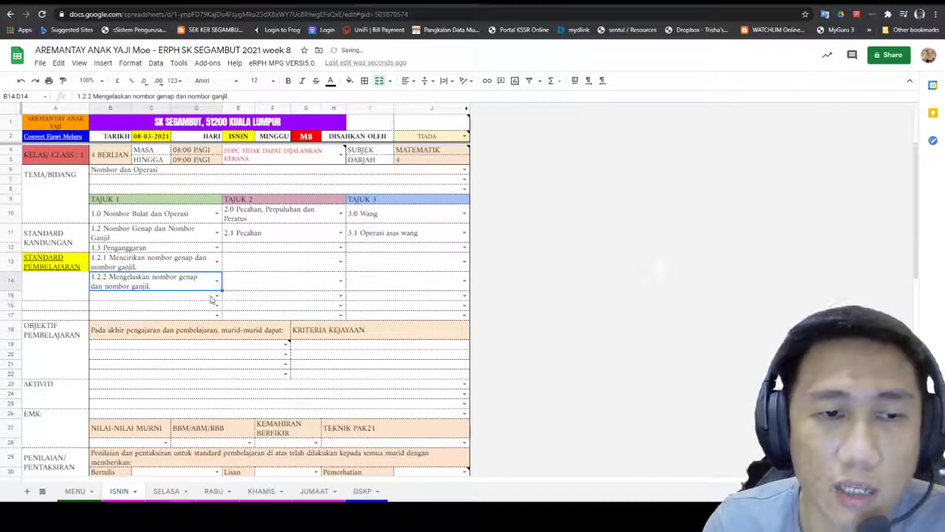
left_click(216, 297)
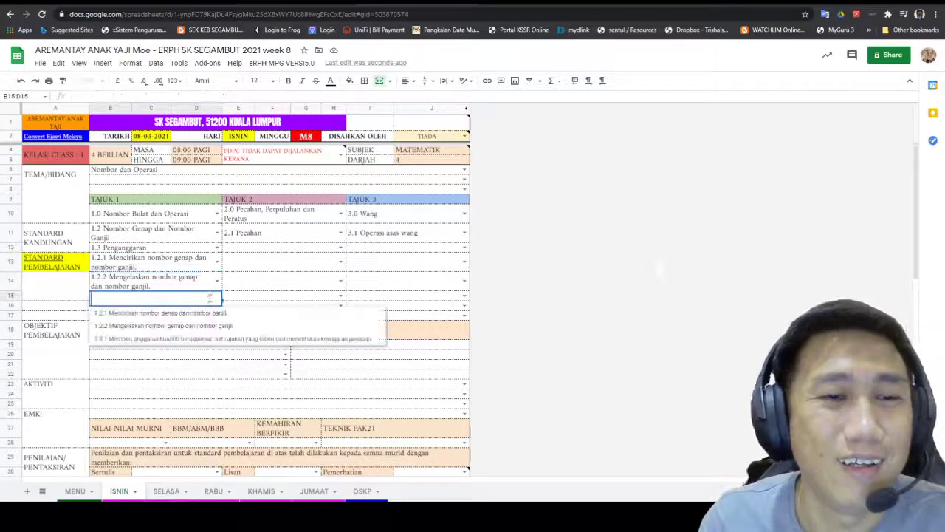
left_click(199, 338)
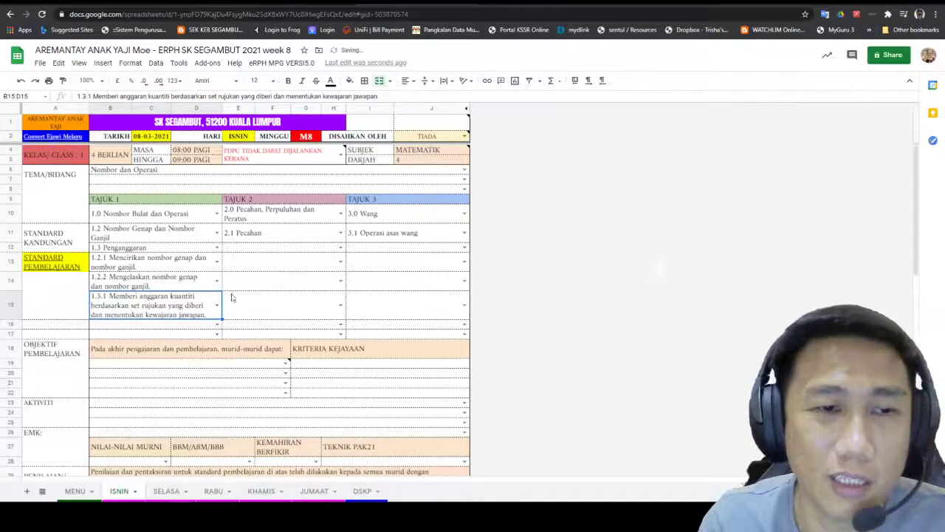
left_click(340, 241)
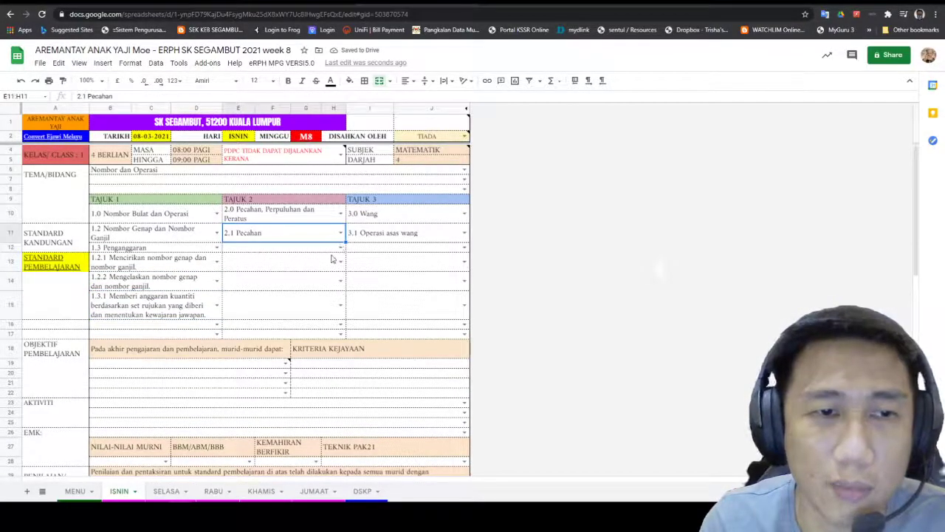
Step: Set Tajuk 2 to 2.2 Perpuluhan with learning standards 2.1.2, 2.1.4 and 2.1.2
left_click(341, 249)
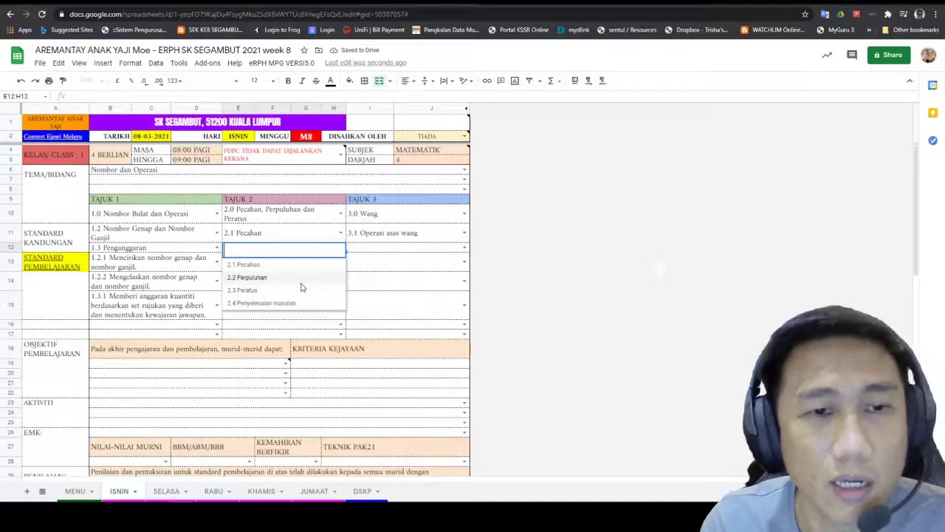
left_click(315, 273)
left_click(332, 265)
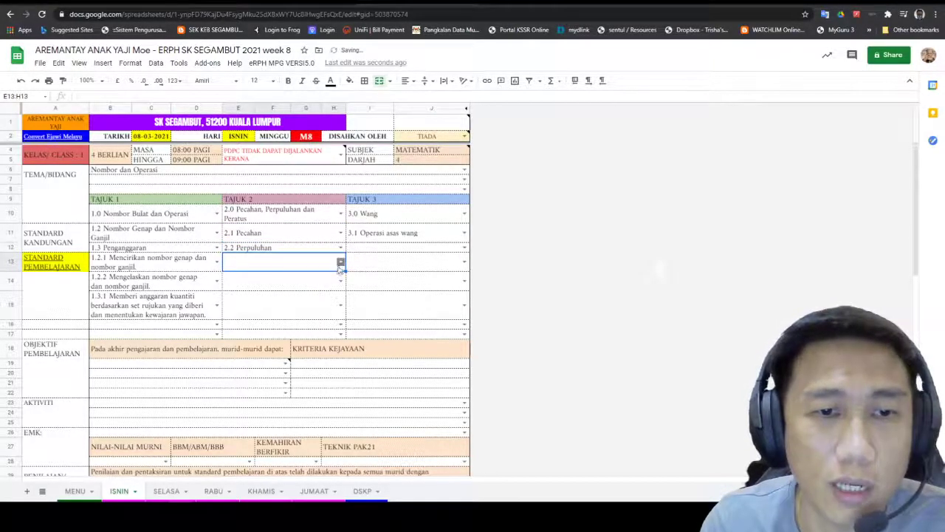
left_click(340, 261)
left_click(319, 291)
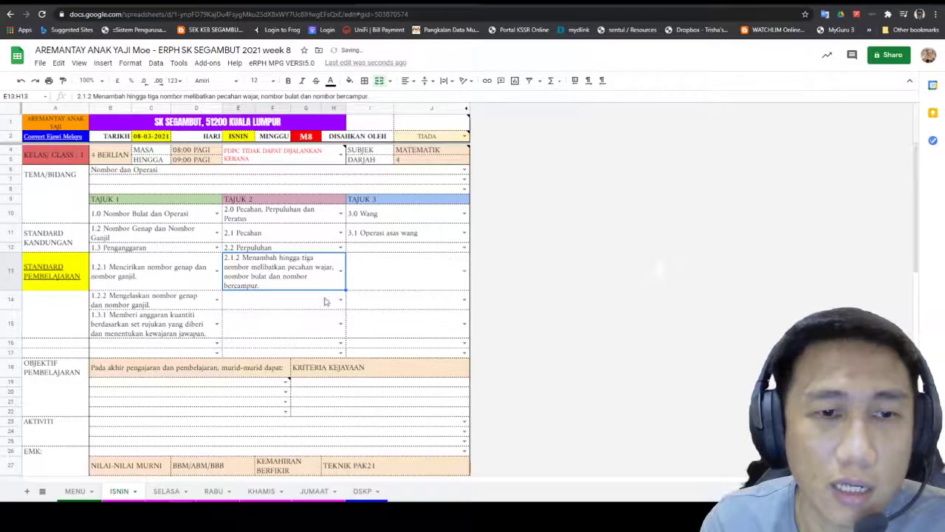
left_click(341, 300)
left_click(317, 367)
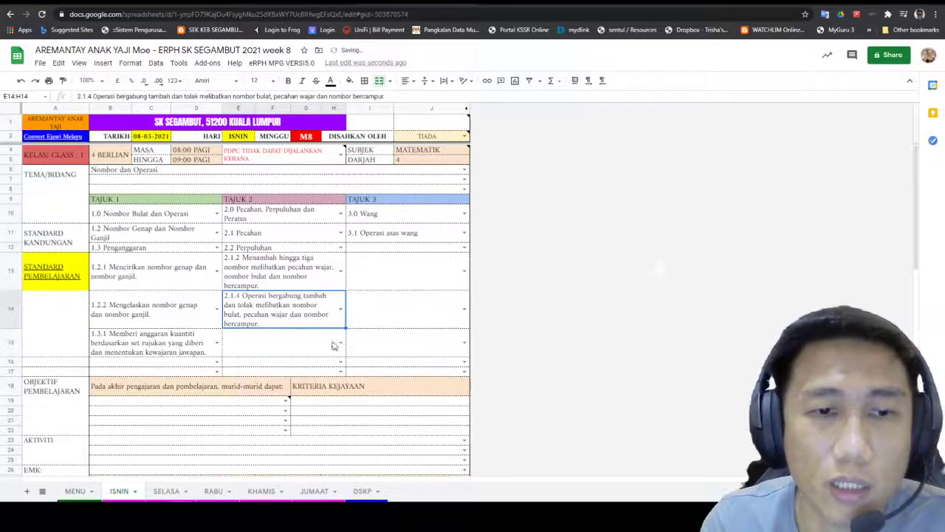
left_click(338, 346)
left_click(326, 377)
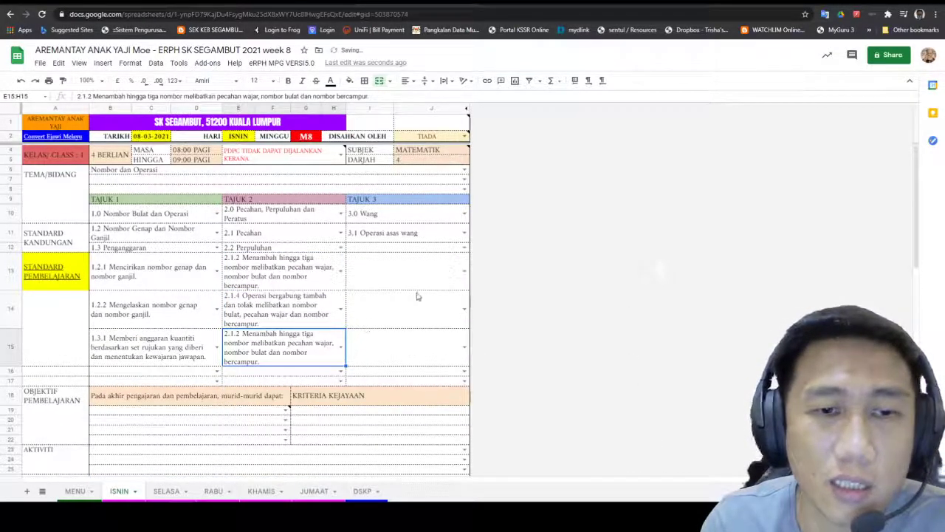
Step: Set Tajuk 3 to 3.5 Mata wang asing with learning standards 3.1.2, 3.1.3 and 3.1.1
left_click(459, 252)
left_click(462, 248)
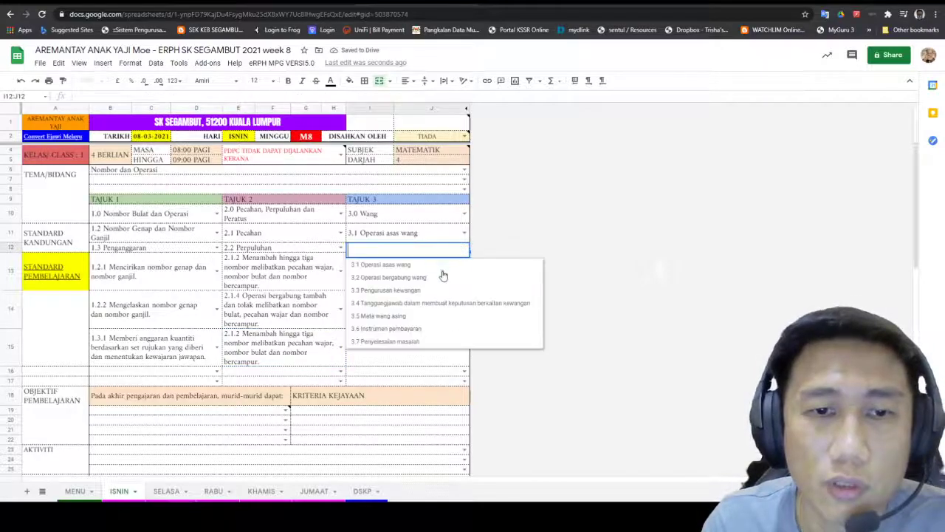
left_click(422, 316)
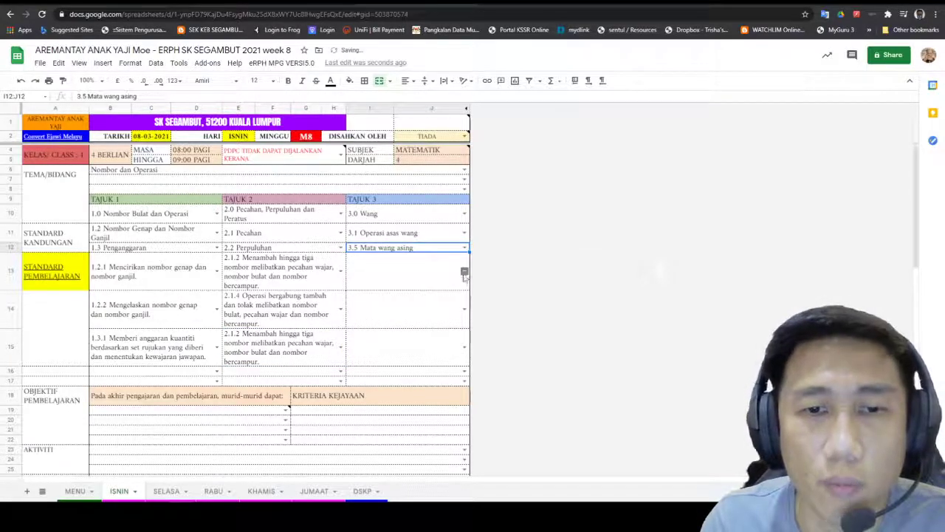
left_click(464, 271)
left_click(424, 313)
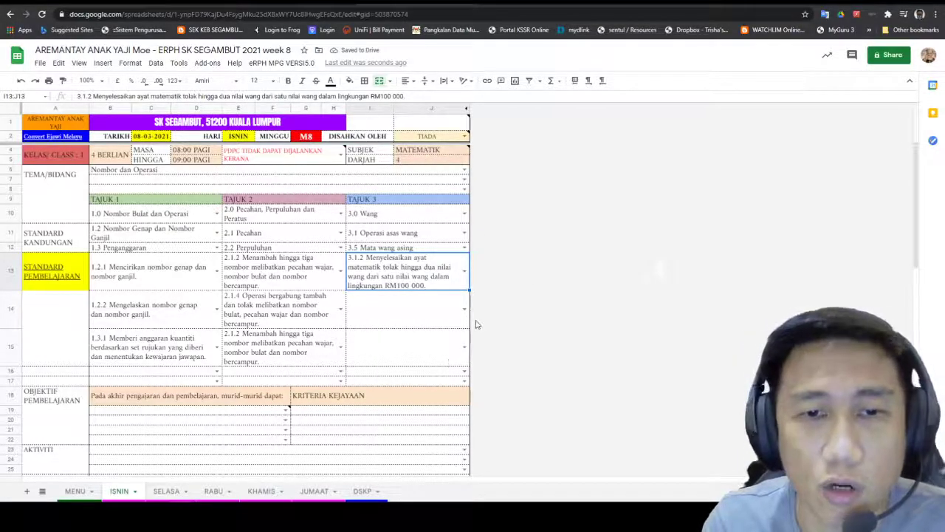
left_click(464, 309)
left_click(422, 361)
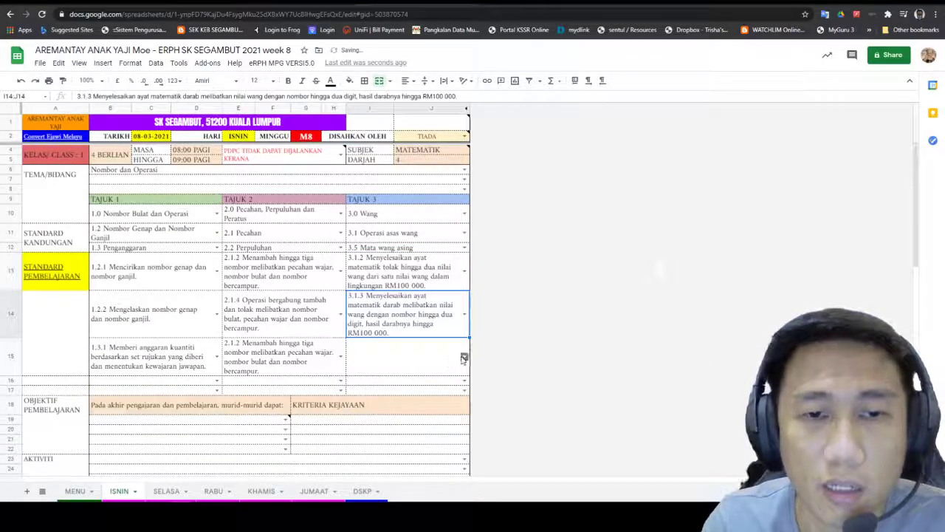
left_click(464, 357)
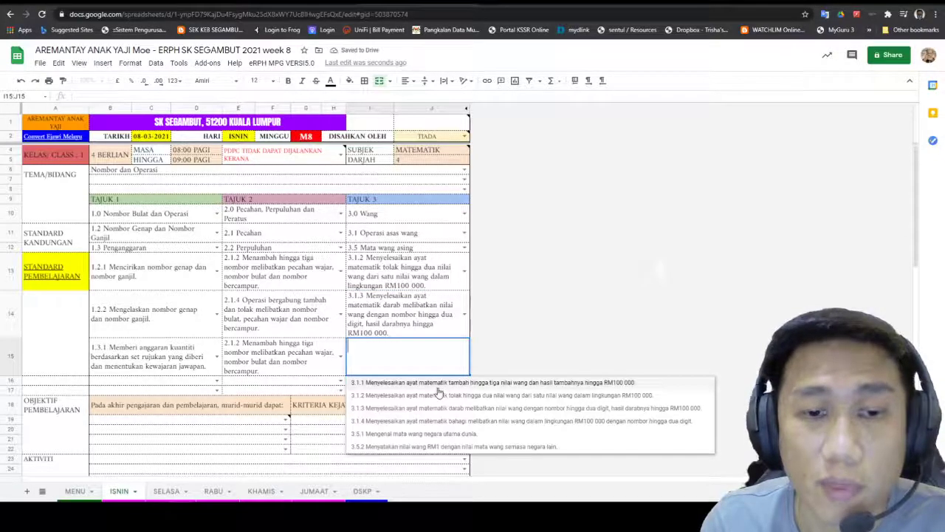
left_click(438, 387)
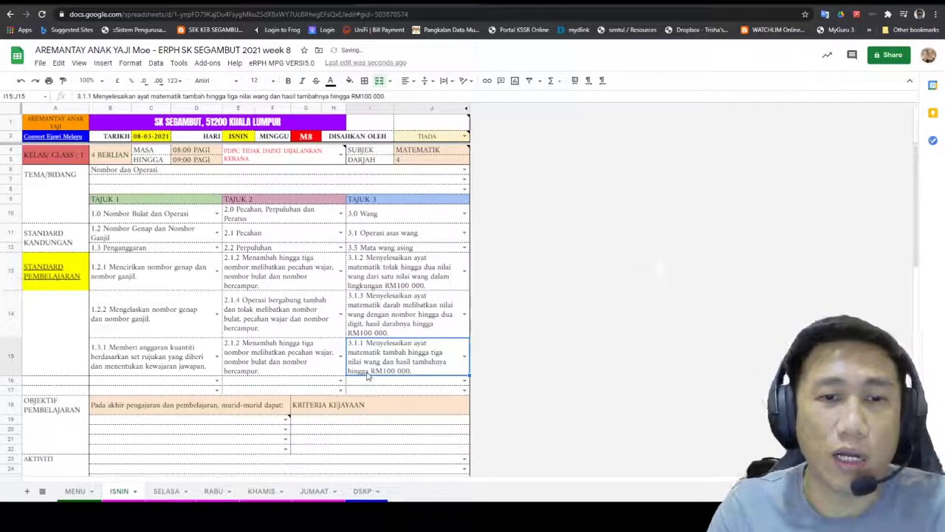
scroll(359, 313, "down", 2)
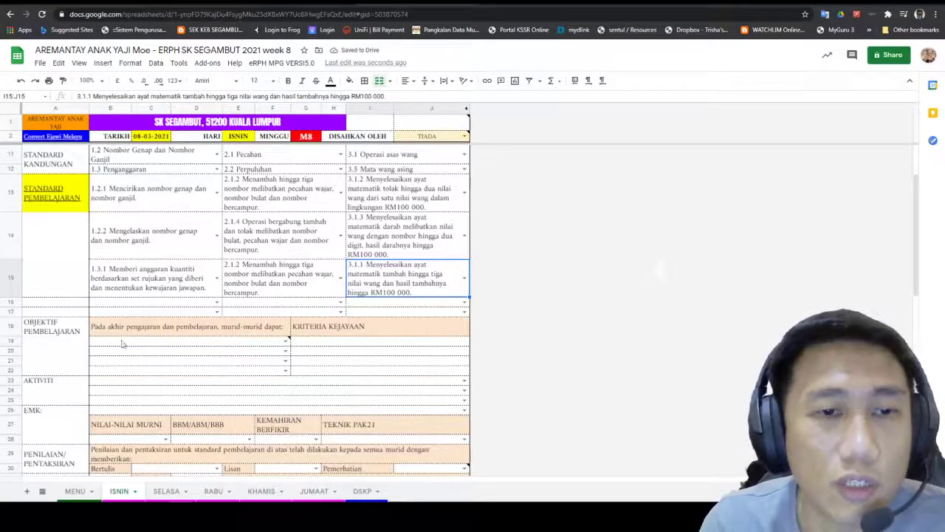
scroll(197, 305, "down", 1)
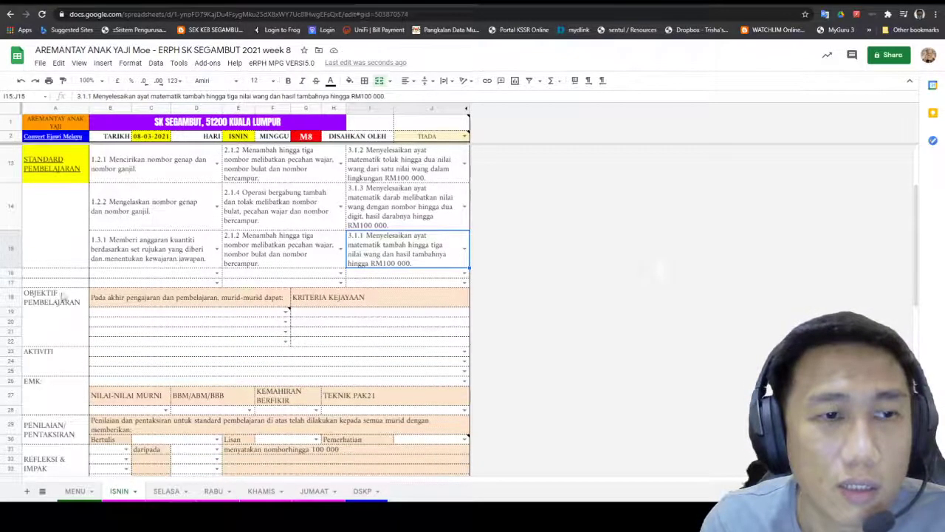
left_click(217, 274)
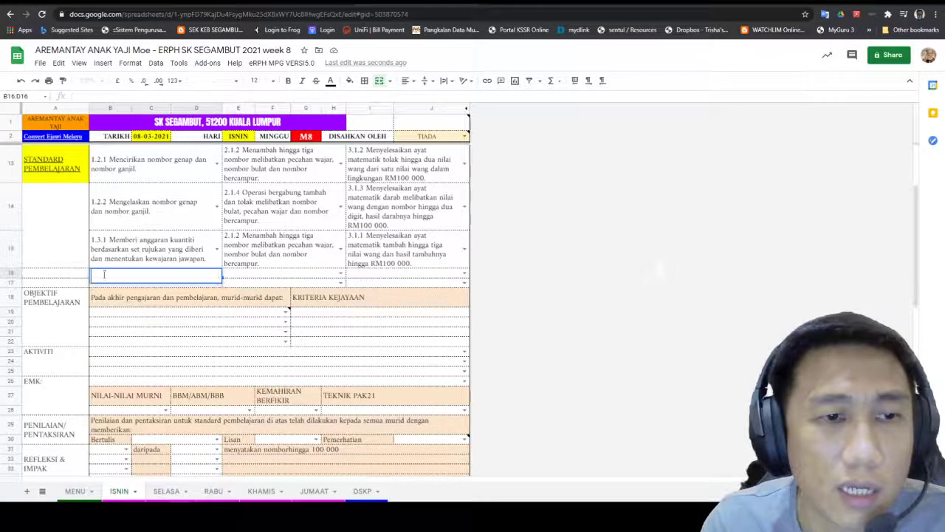
left_click(50, 277)
left_click(217, 274)
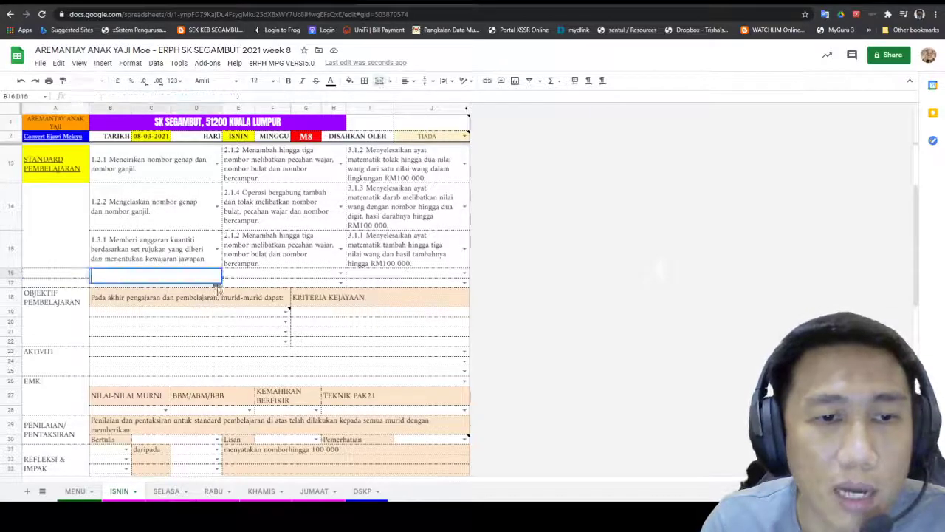
left_click(283, 277)
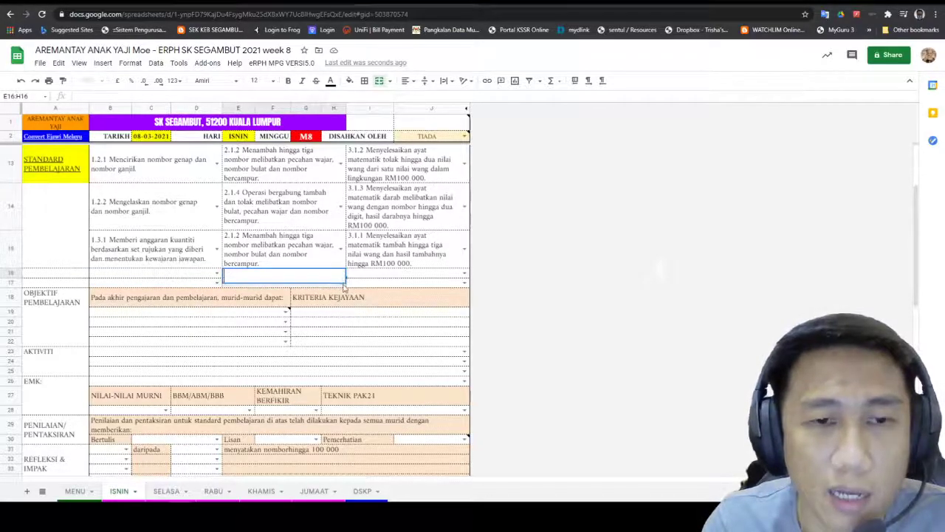
left_click(364, 282)
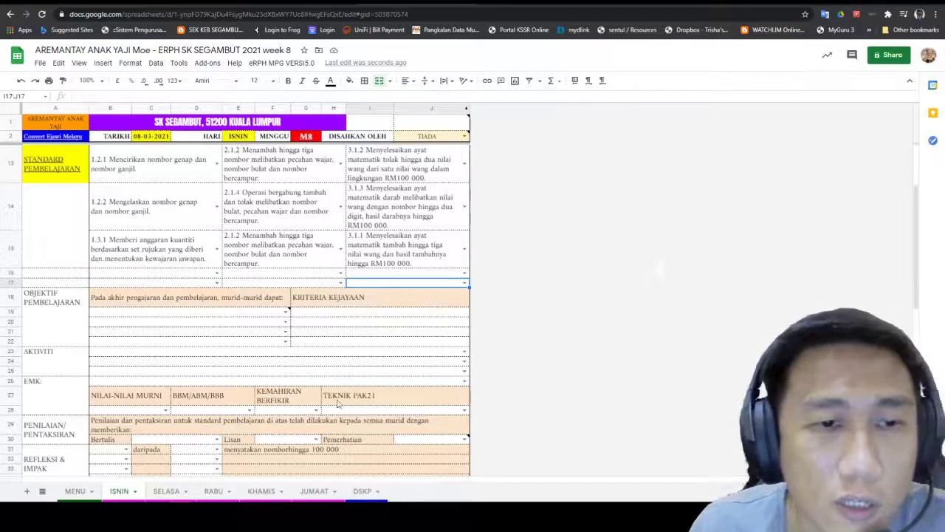
scroll(119, 178, "up", 2)
scroll(134, 220, "up", 1)
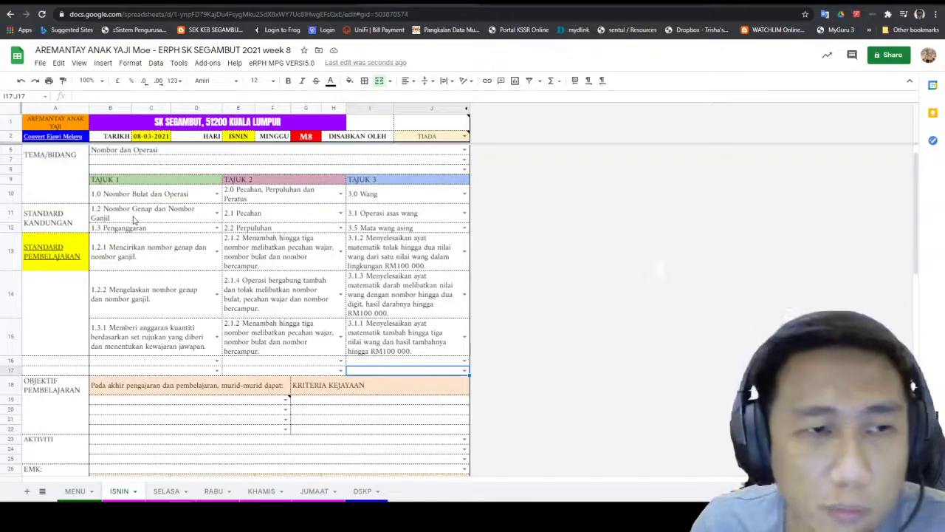
scroll(135, 219, "up", 1)
scroll(134, 220, "down", 1)
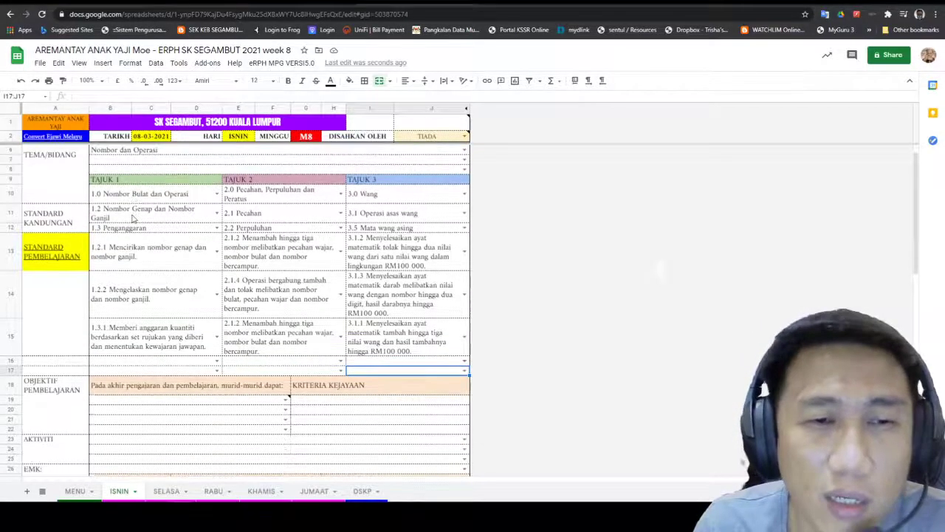
scroll(295, 294, "down", 2)
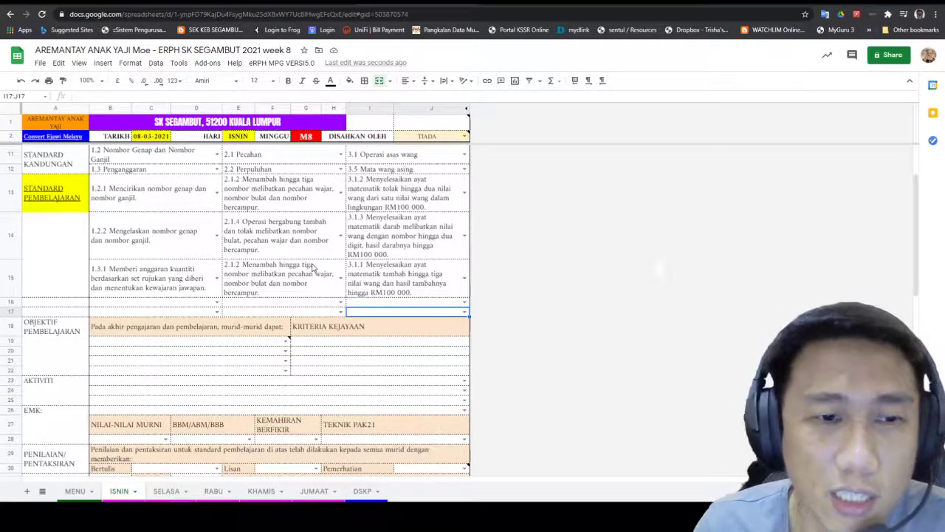
scroll(313, 268, "down", 3)
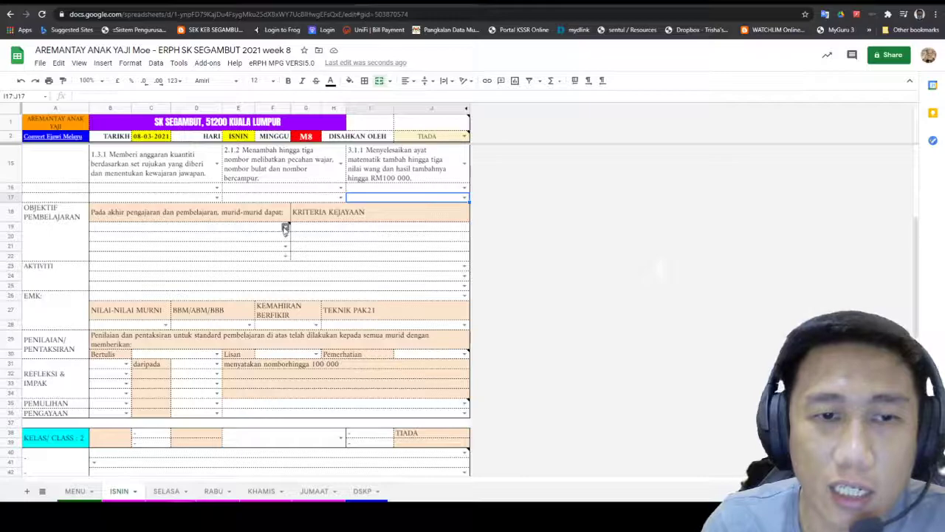
Step: Write the custom objective 'Mencirikan nombor genap dan nombor ganjil' into merged cell B19
left_click(285, 229)
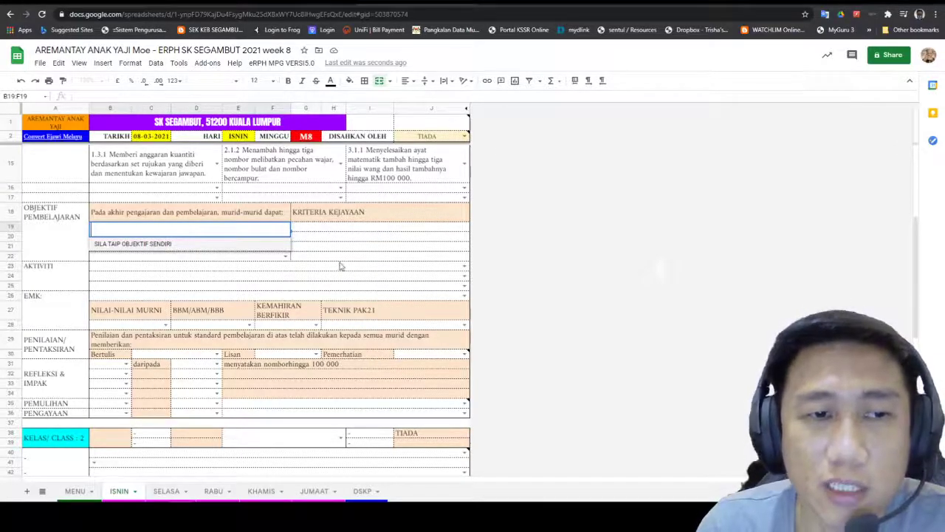
left_click(316, 255)
left_click(250, 230)
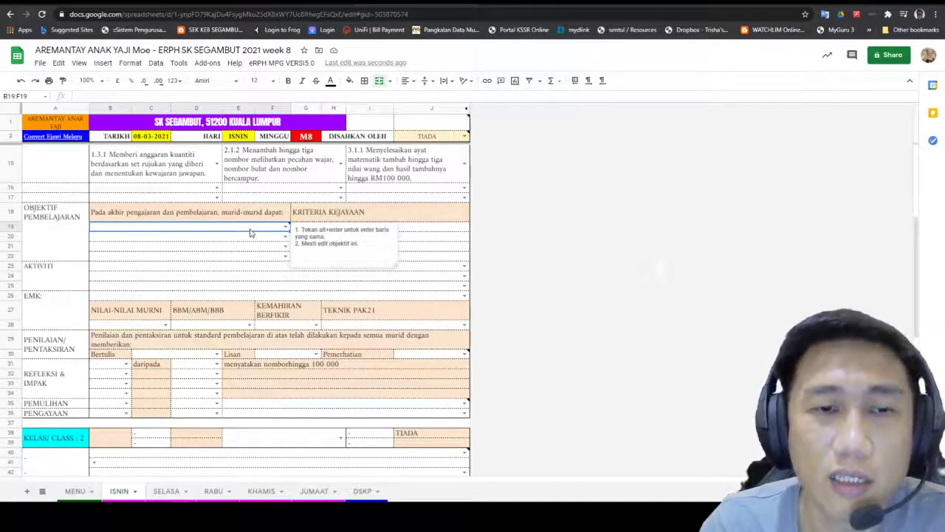
double_click(251, 229)
scroll(413, 229, "up", 5)
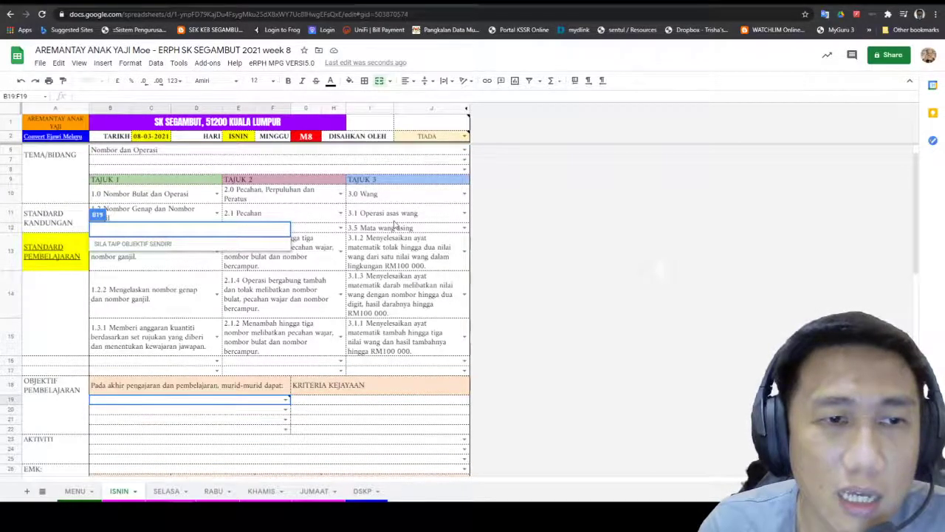
scroll(395, 225, "down", 1)
scroll(393, 224, "down", 1)
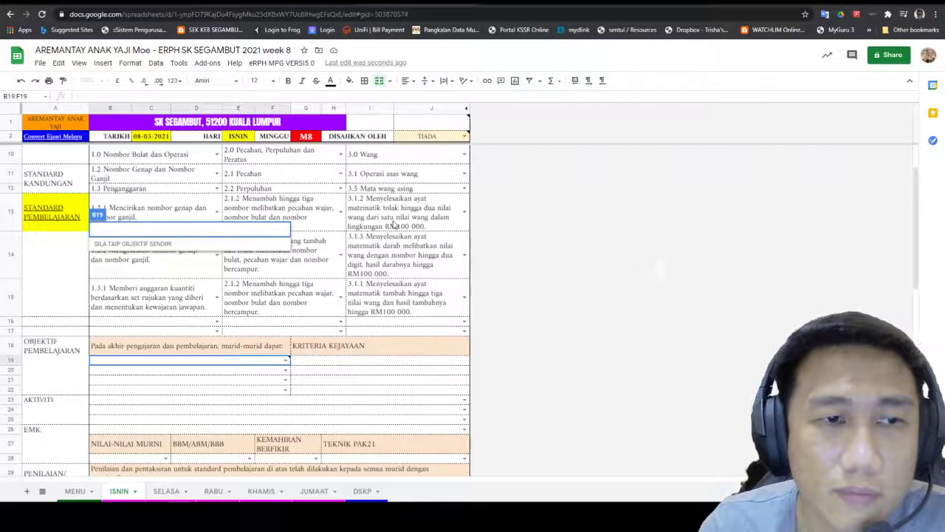
scroll(394, 224, "down", 1)
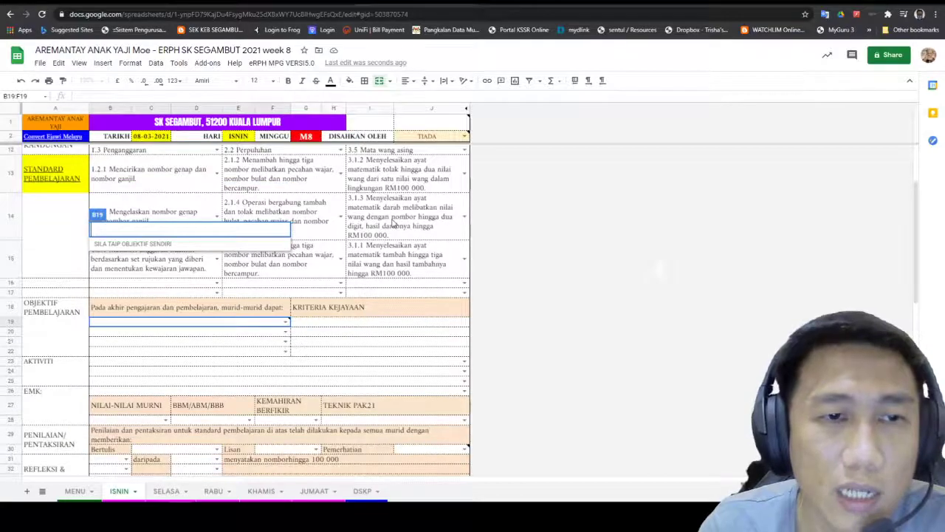
left_click(260, 323)
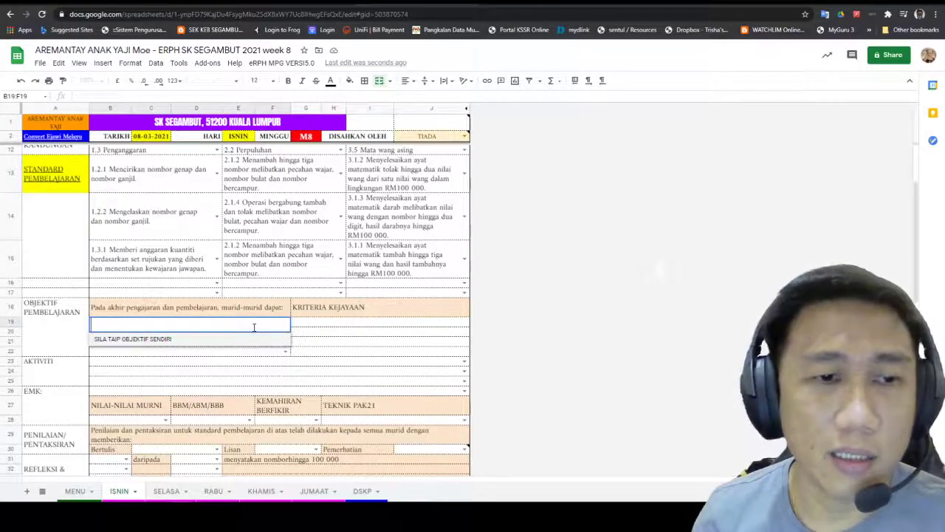
type("Menciri")
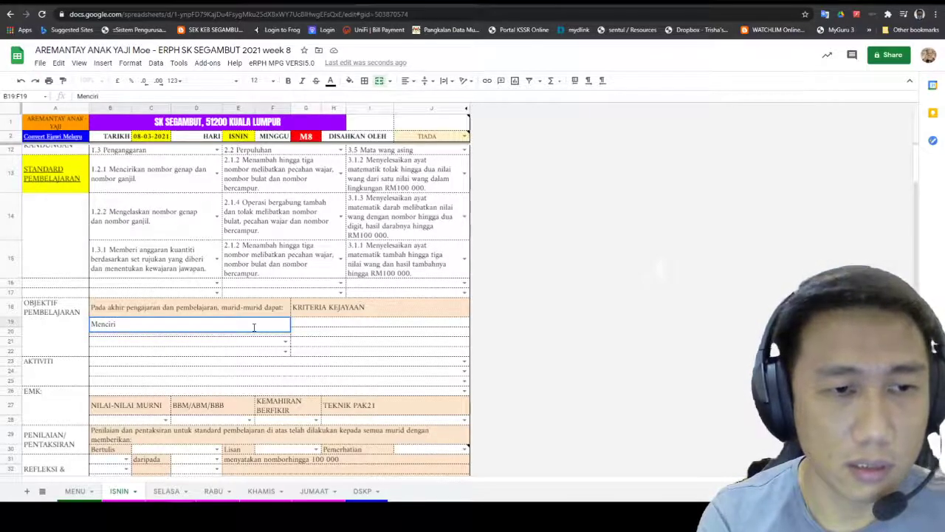
type("kan n")
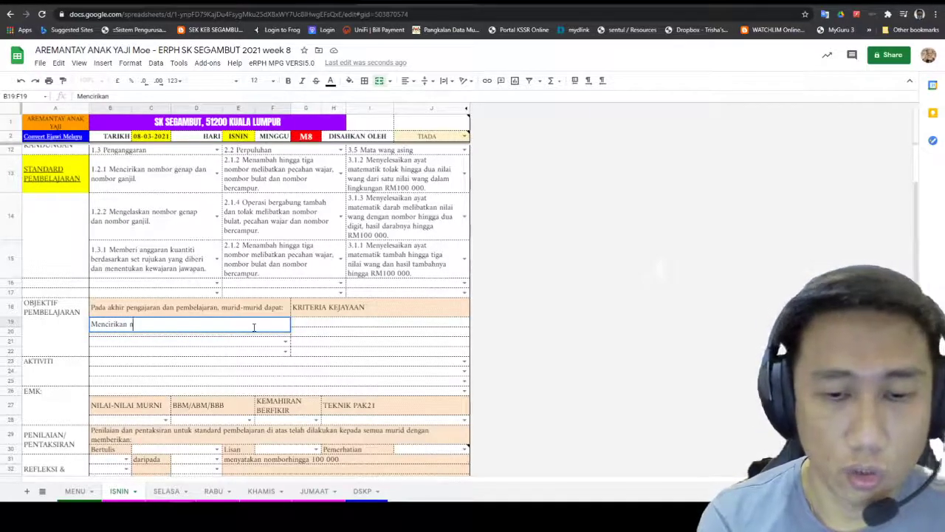
type("ombor gena")
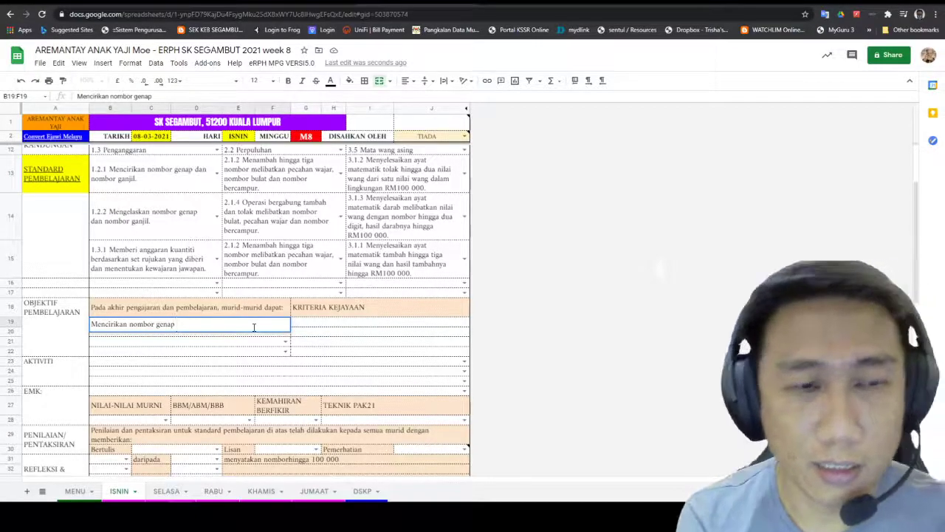
type("p dan ")
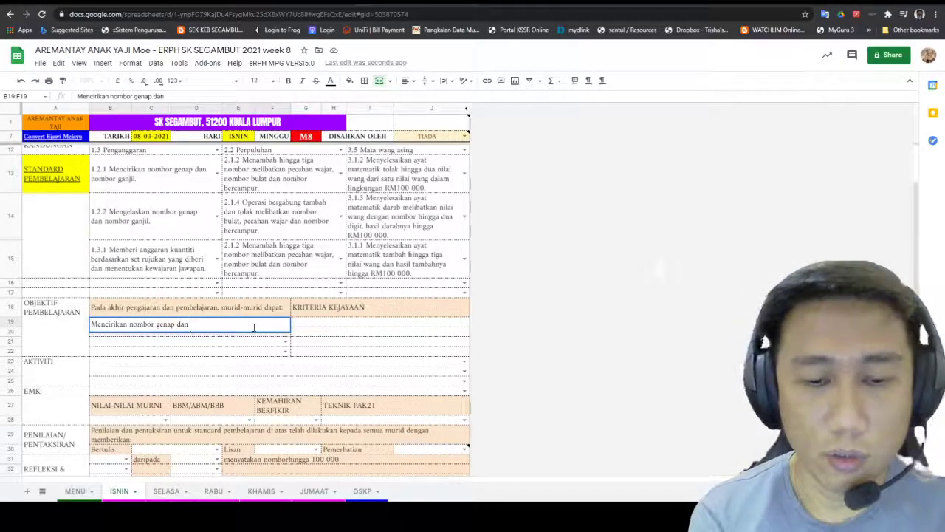
type("nombor")
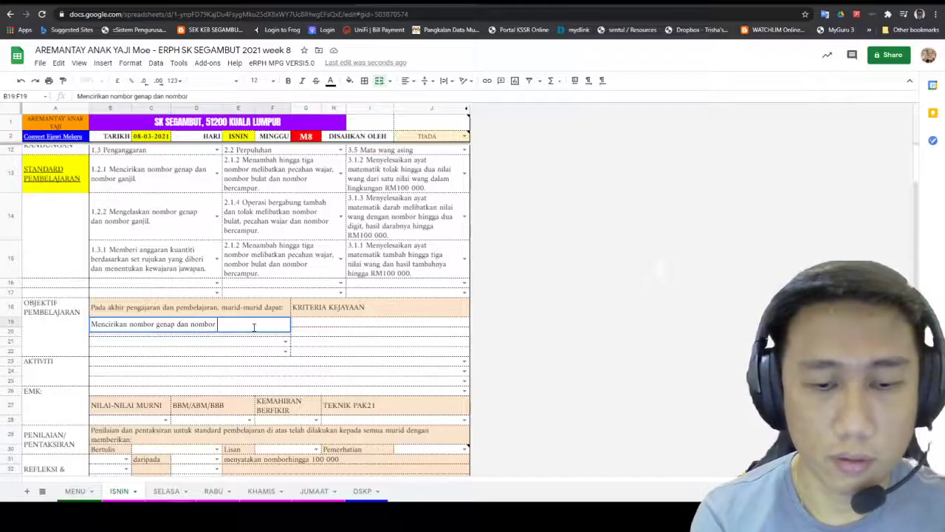
type(" ganjil")
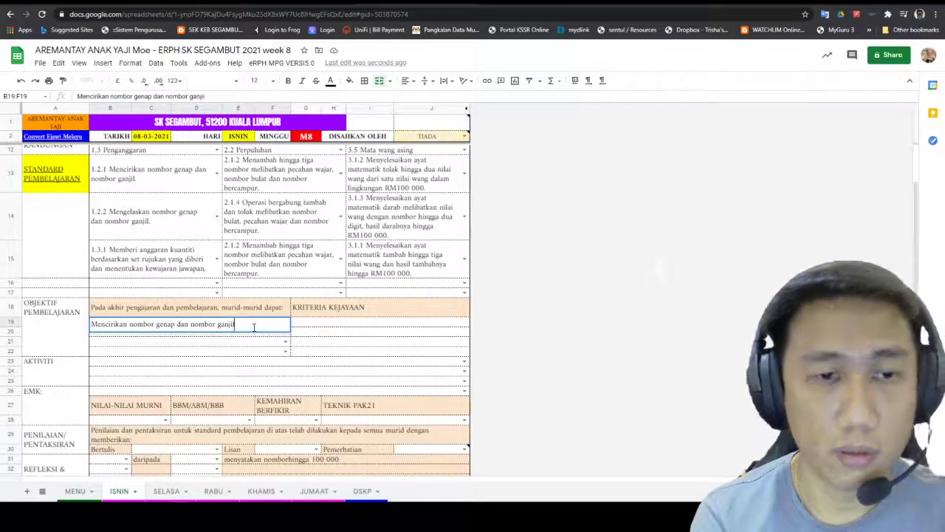
left_click(318, 352)
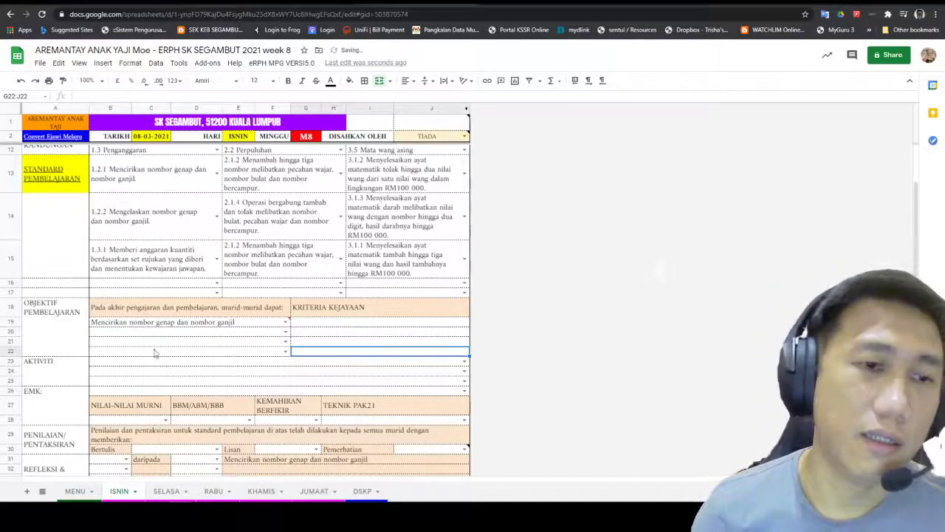
Step: Enter 'murid berjaya mencirikan nombor genap dan ganjil' in G19, then check the row 31 text
left_click(327, 325)
double_click(328, 326)
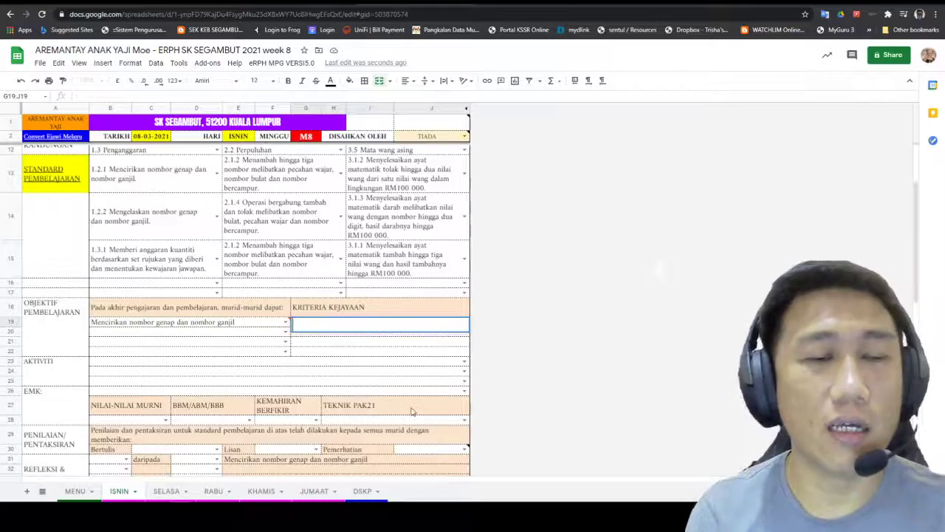
type("mu")
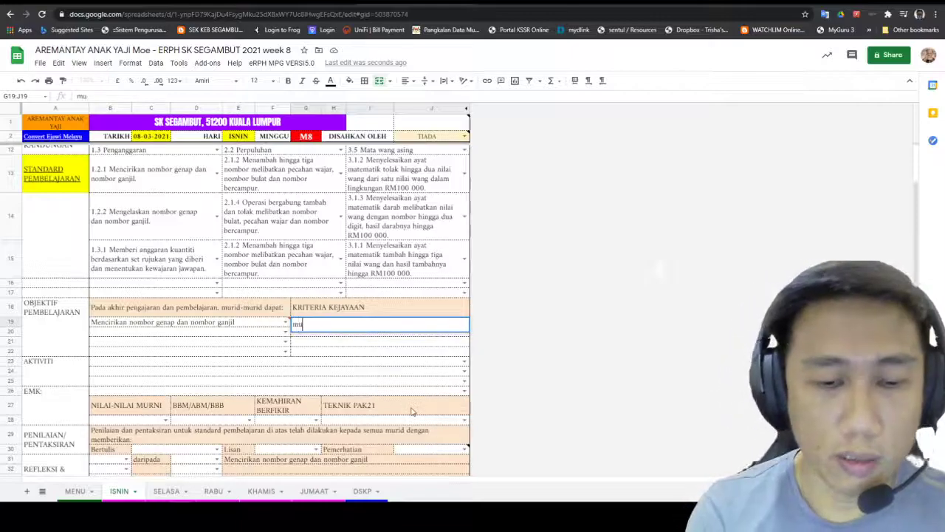
type("rid berjaya")
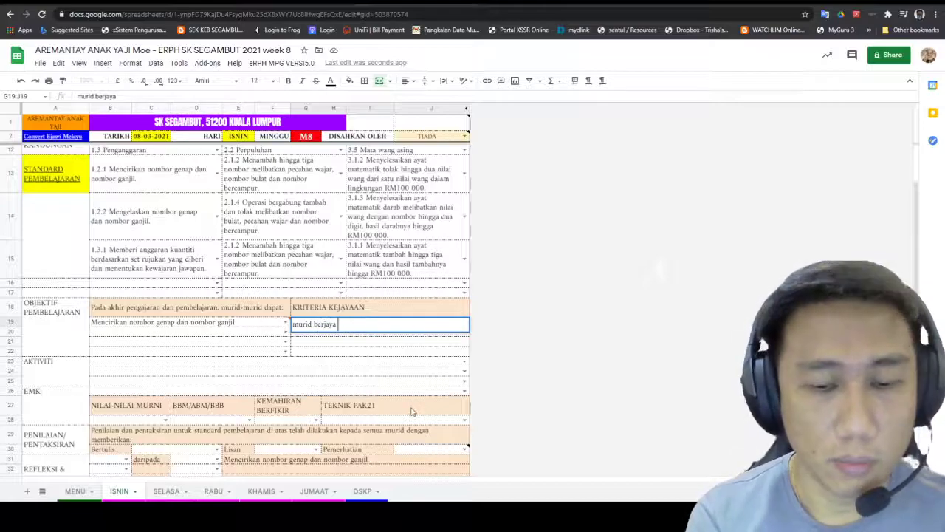
type(" menciri")
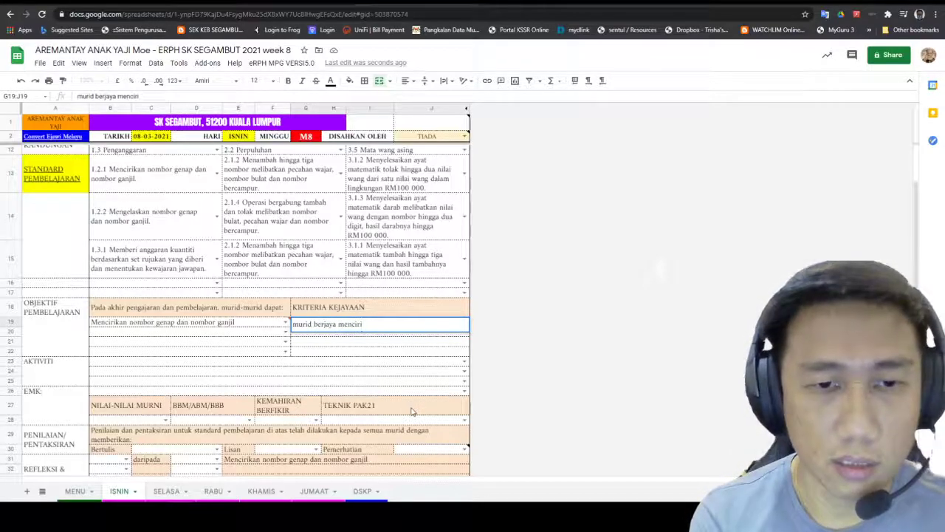
type("kan nom")
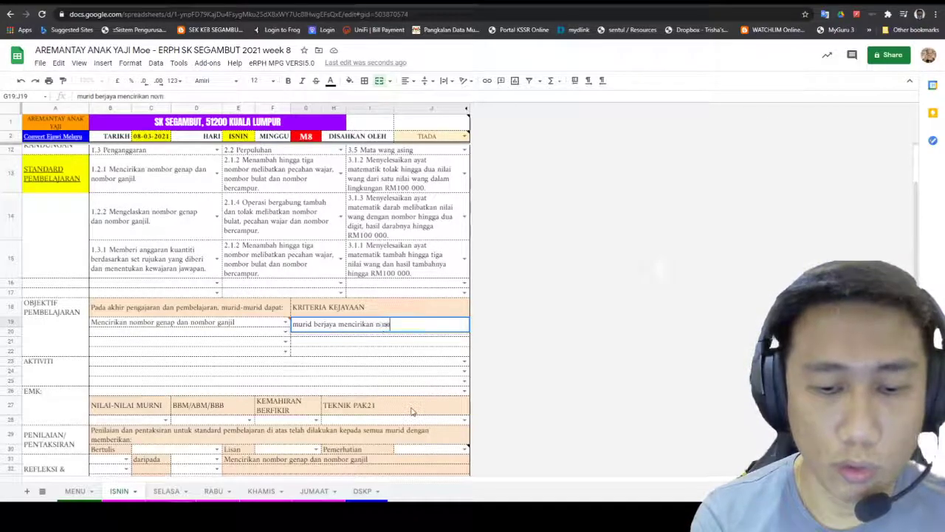
type("bor genap dan ganjil")
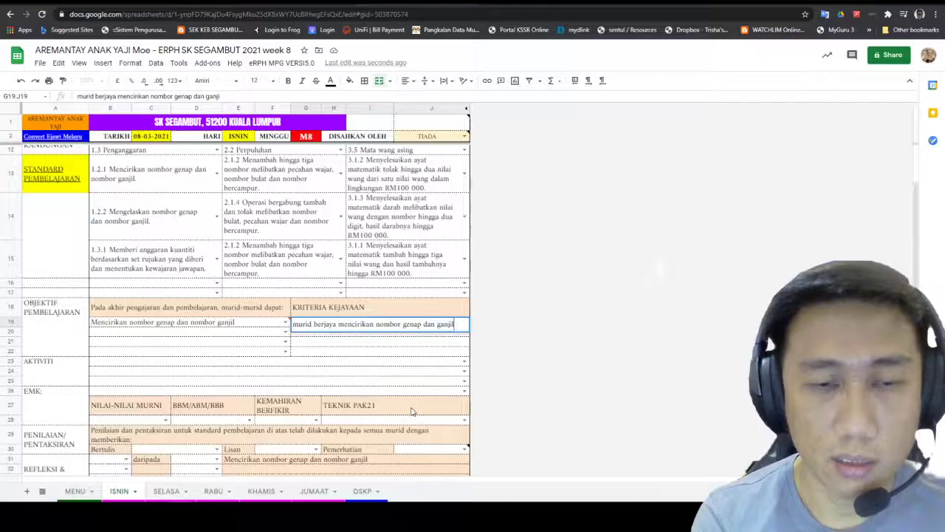
left_click(525, 382)
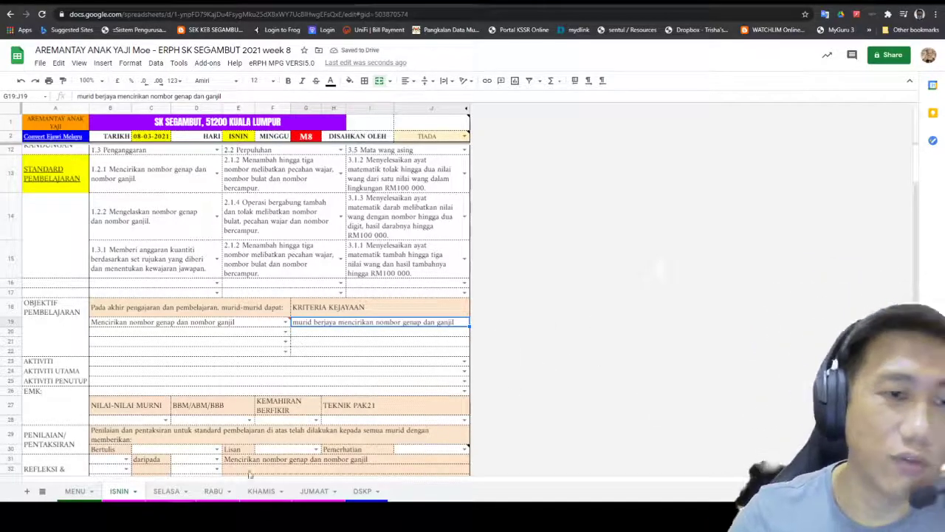
scroll(155, 247, "down", 3)
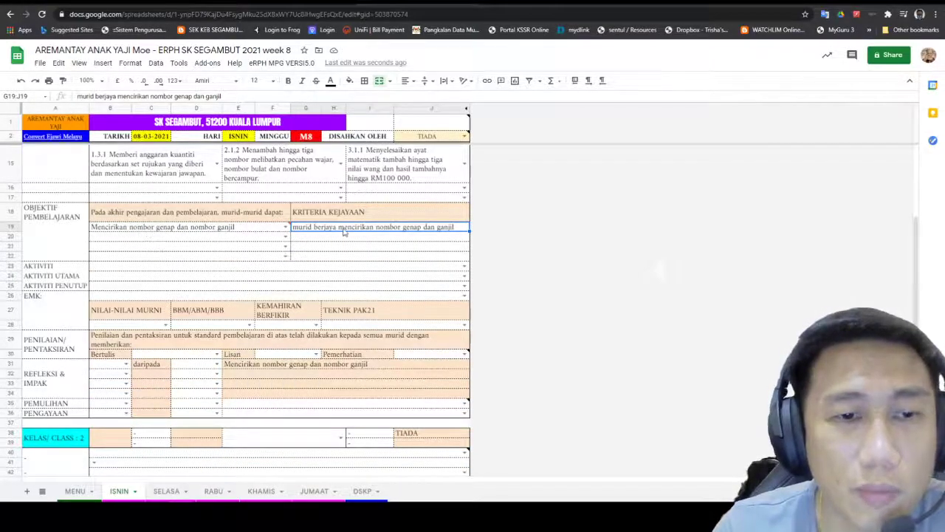
left_click(255, 368)
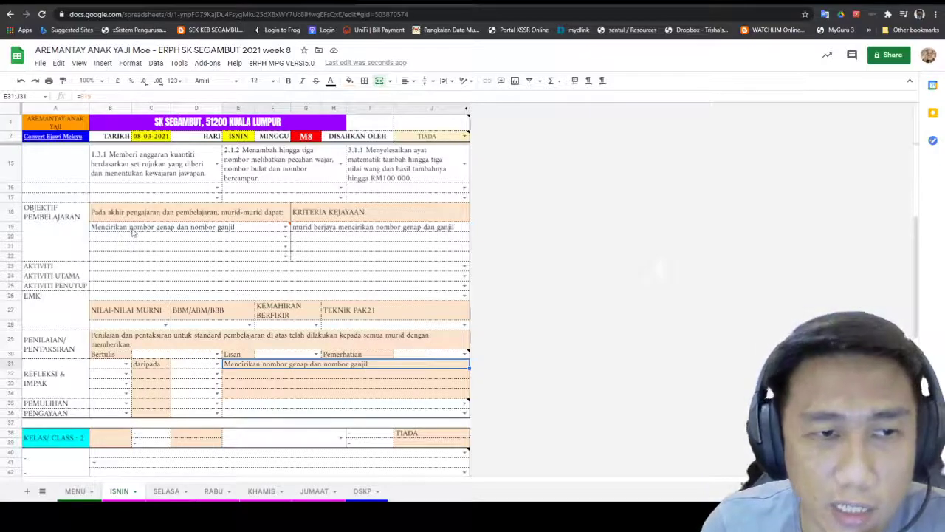
mouse_move(133, 232)
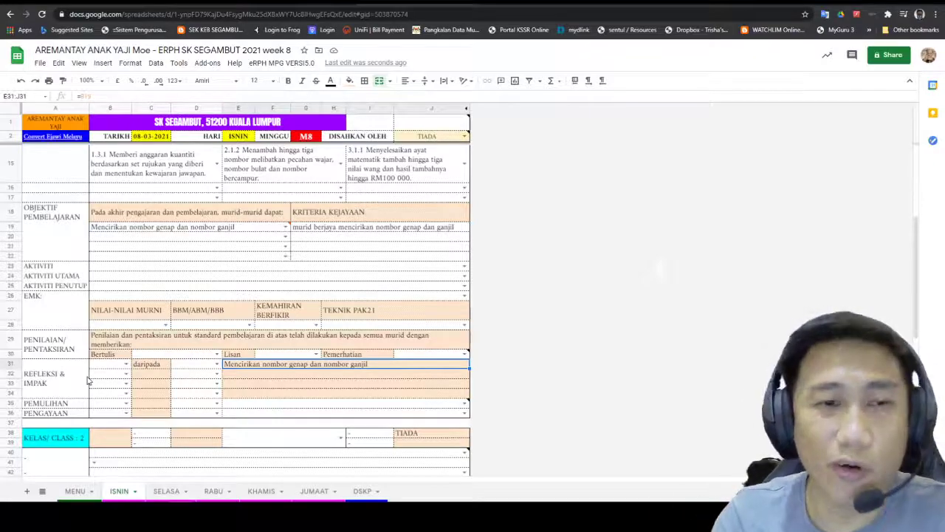
left_click(129, 267)
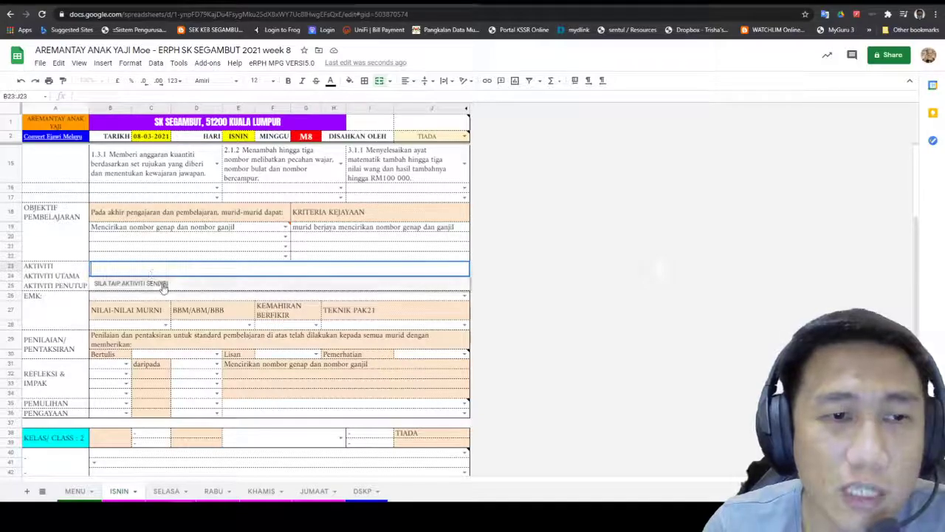
left_click(327, 258)
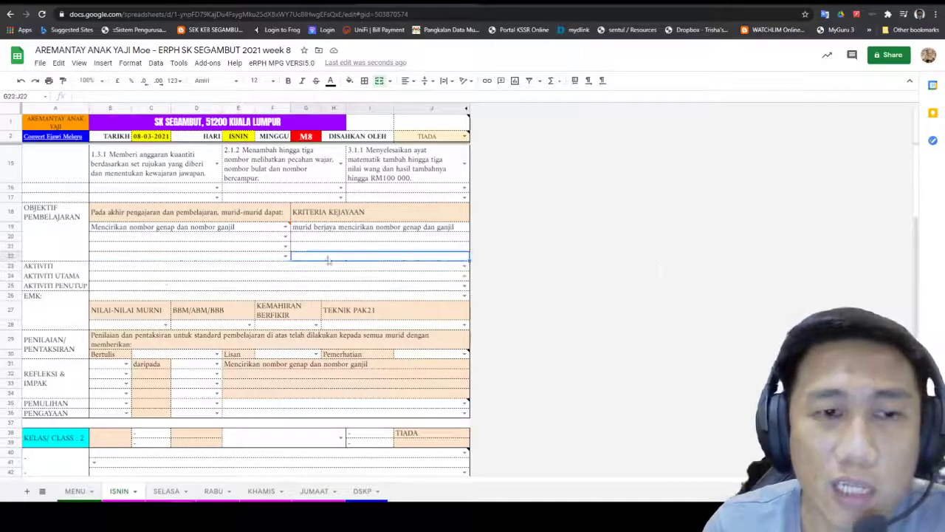
left_click(208, 261)
left_click(213, 269)
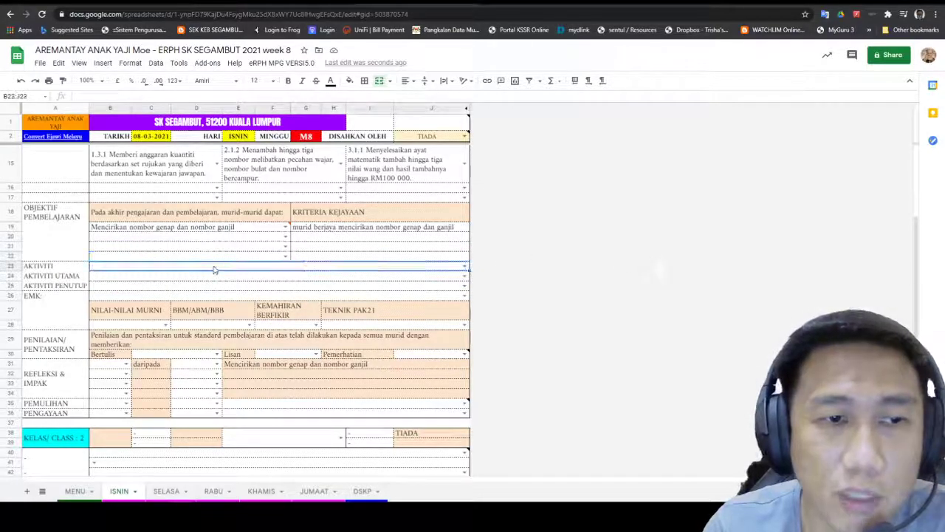
left_click(214, 276)
left_click(214, 294)
left_click(216, 271)
left_click(216, 295)
left_click(226, 257)
left_click(345, 271)
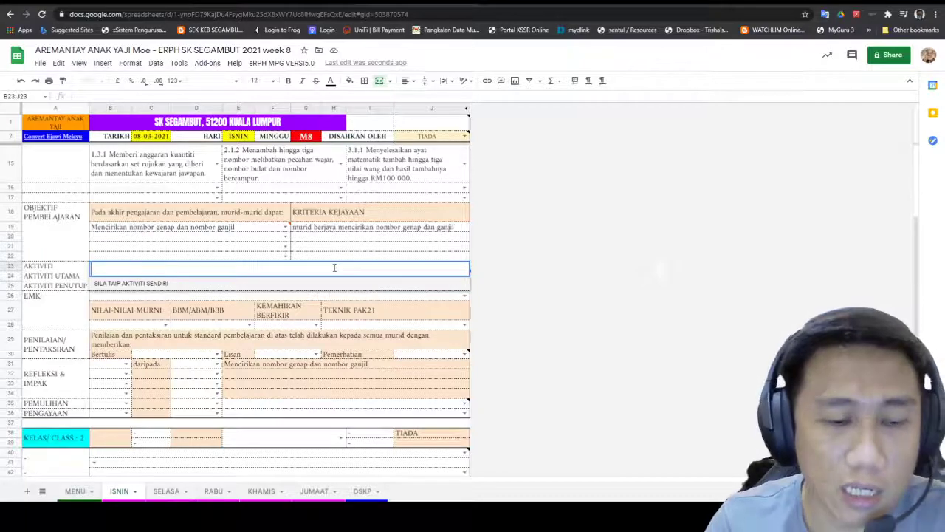
key("Return")
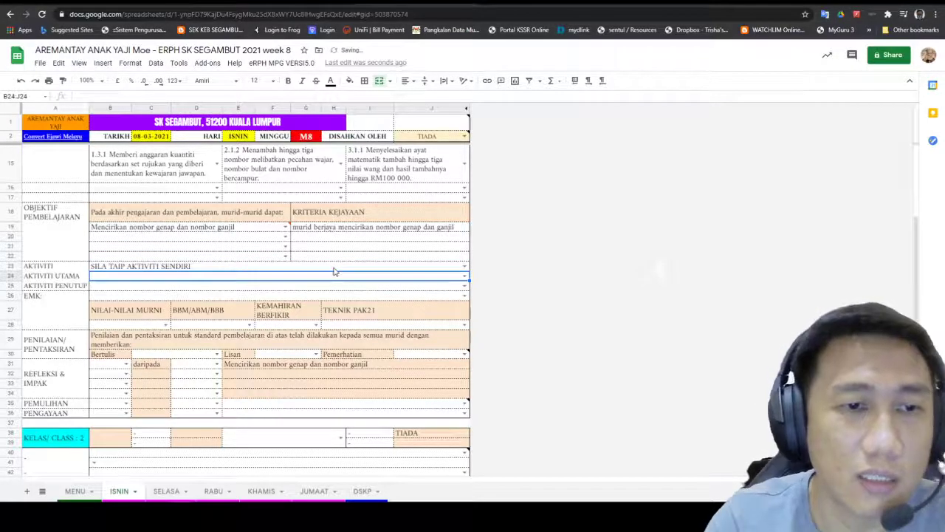
left_click(327, 270)
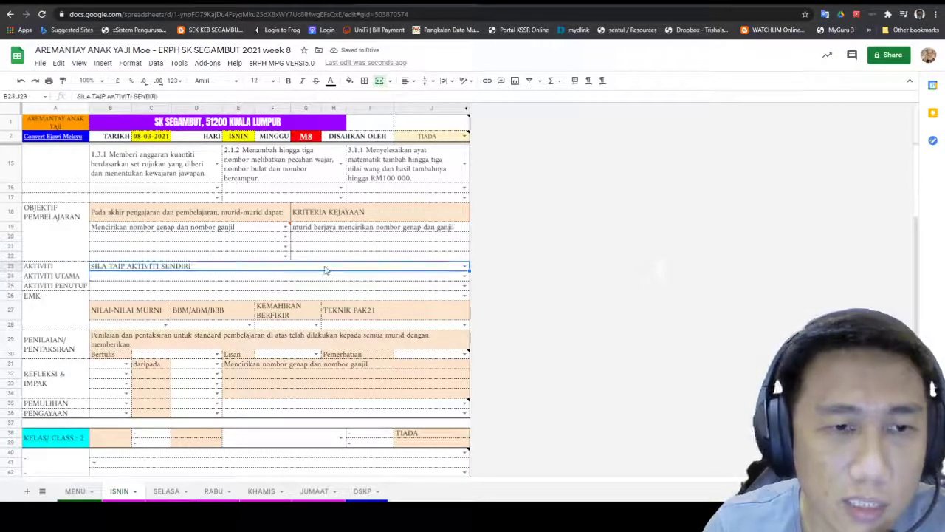
double_click(282, 268)
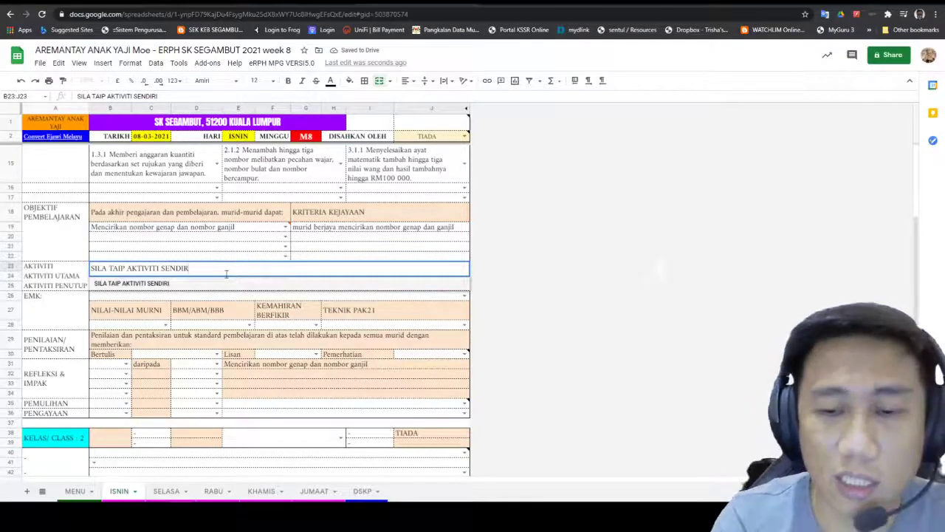
key("BackSpace")
key("BackSpace")
key("BackSpace")
key("BackSpace")
key("BackSpace")
key("BackSpace")
key("BackSpace")
key("BackSpace")
key("BackSpace")
key("BackSpace")
key("BackSpace")
key("BackSpace")
key("BackSpace")
key("BackSpace")
key("BackSpace")
key("BackSpace")
key("BackSpace")
key("BackSpace")
key("BackSpace")
key("BackSpace")
key("BackSpace")
key("BackSpace")
key("BackSpace")
key("BackSpace")
key("BackSpace")
key("BackSpace")
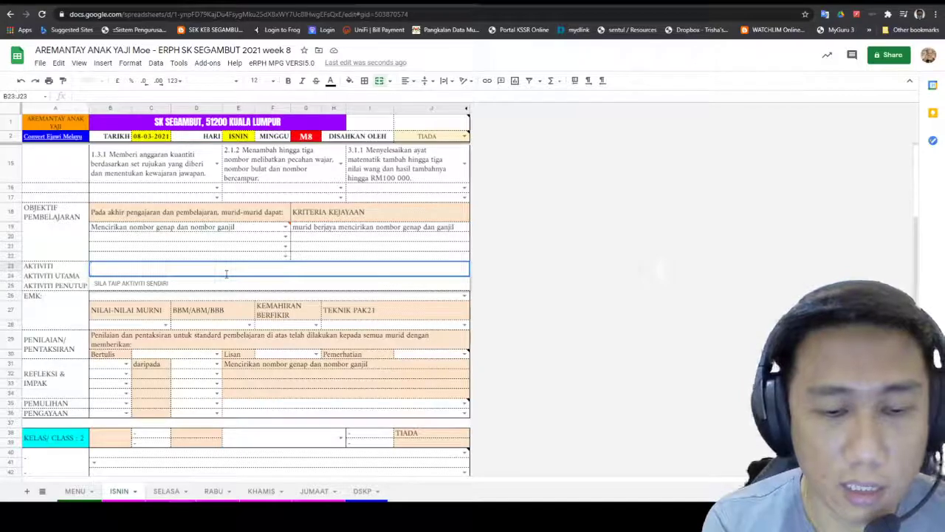
type("SJKDBAJKSBDKJASBDKJASBKJDBASKLDBNLKANBDLK")
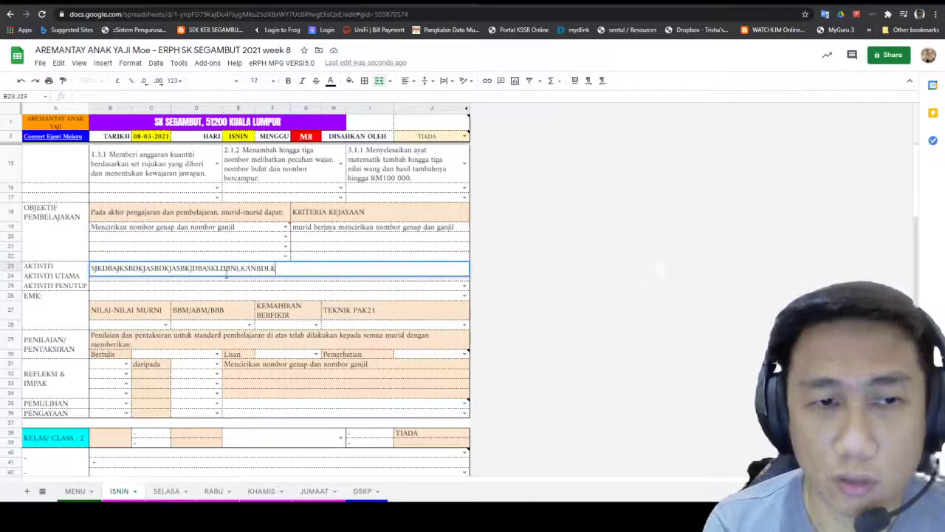
type("ASNDLKNSALKIDNCSALKNCLKSANCXLKSANKLXSNALCKNSALKCNSLKACNLKS")
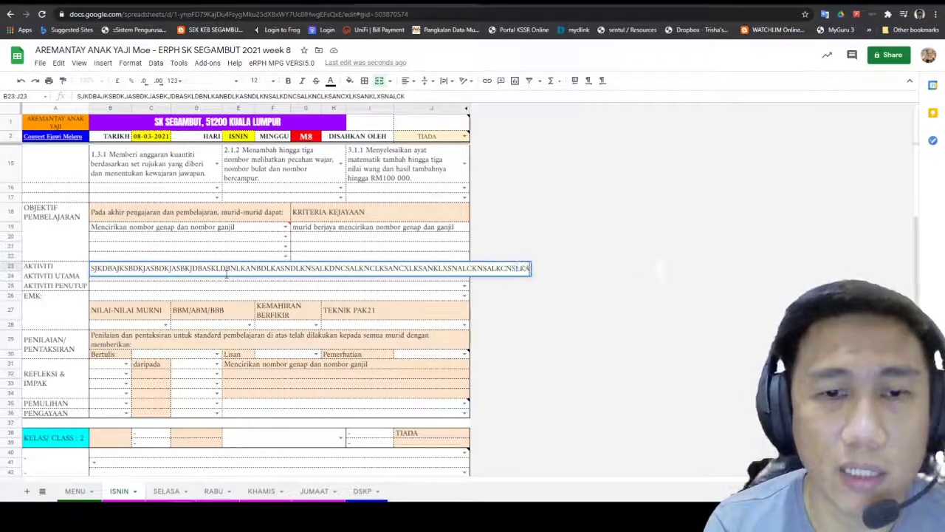
left_click(594, 325)
left_click(205, 279)
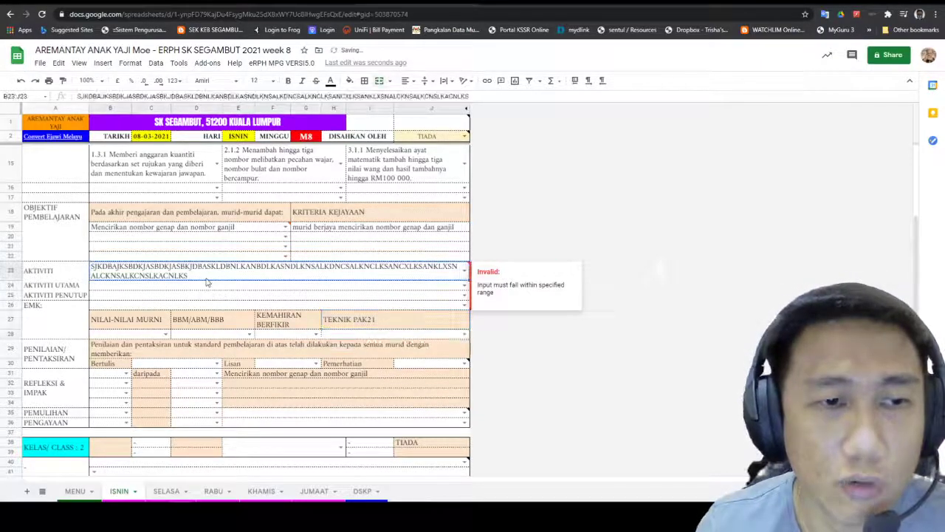
double_click(94, 268)
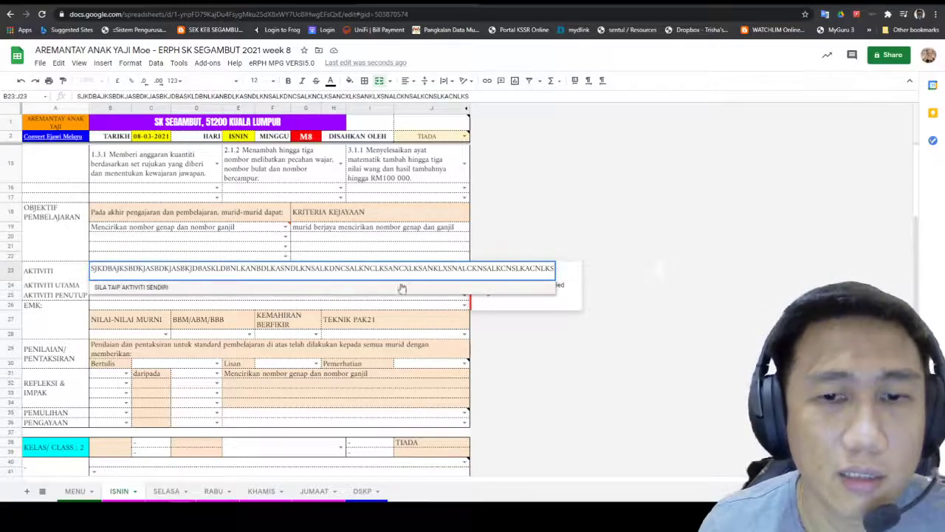
left_click(92, 272)
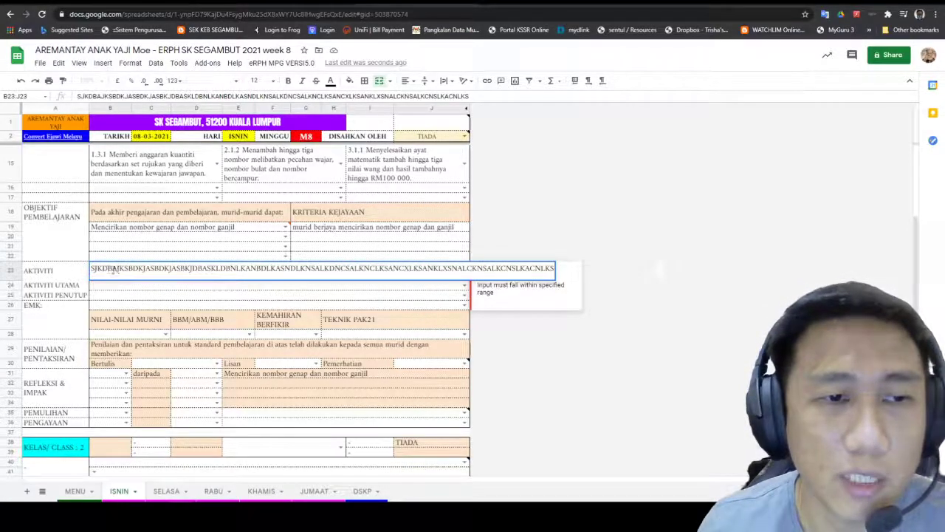
left_click(548, 270)
left_click_drag(549, 270, 27, 270)
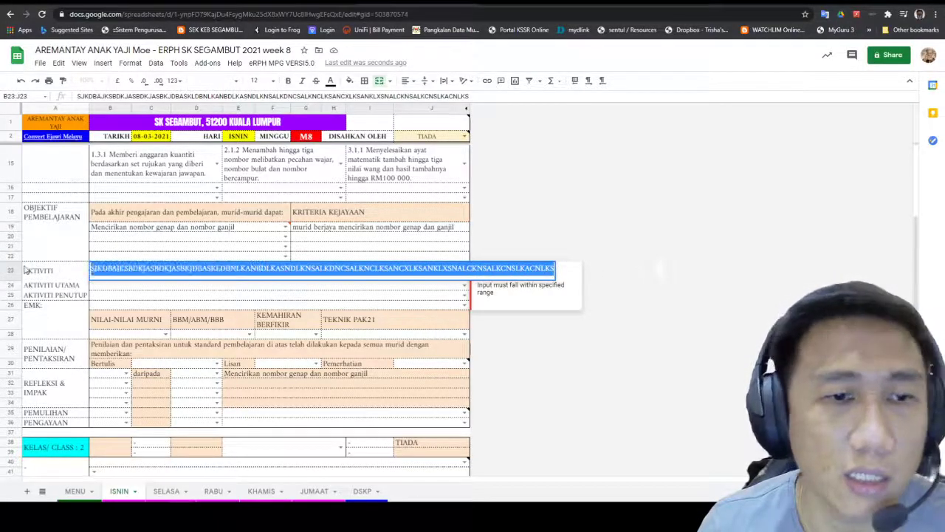
key("BackSpace")
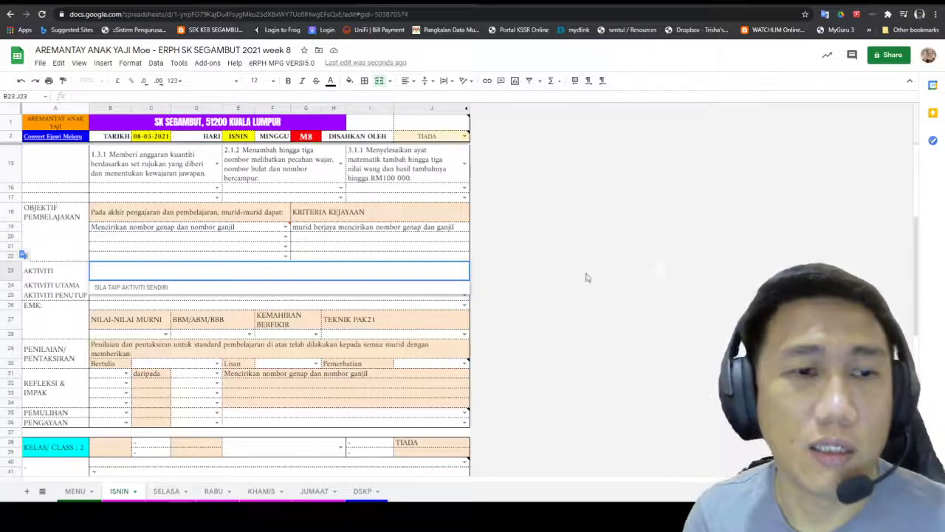
left_click(482, 279)
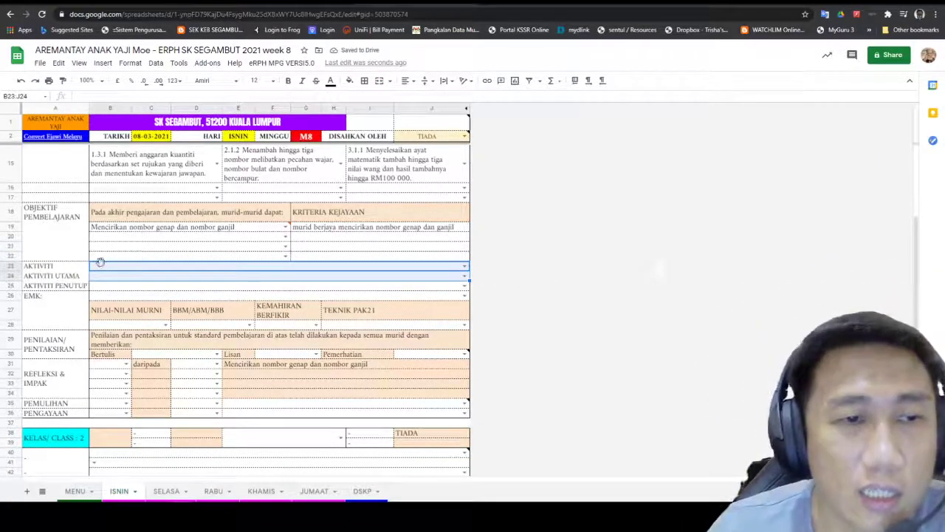
Step: Step past the activity rows and EMK label to the Nilai-Nilai Murni dropdown in B28
left_click(125, 278)
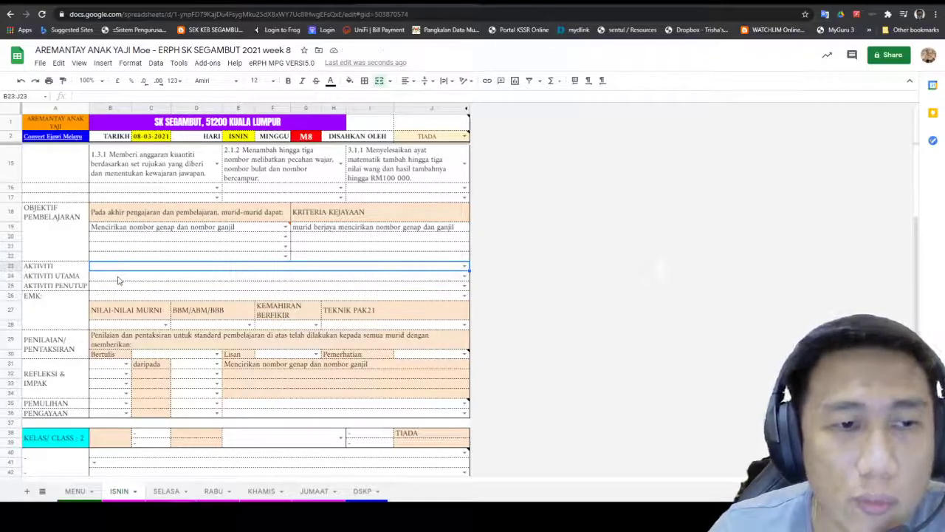
left_click(121, 288)
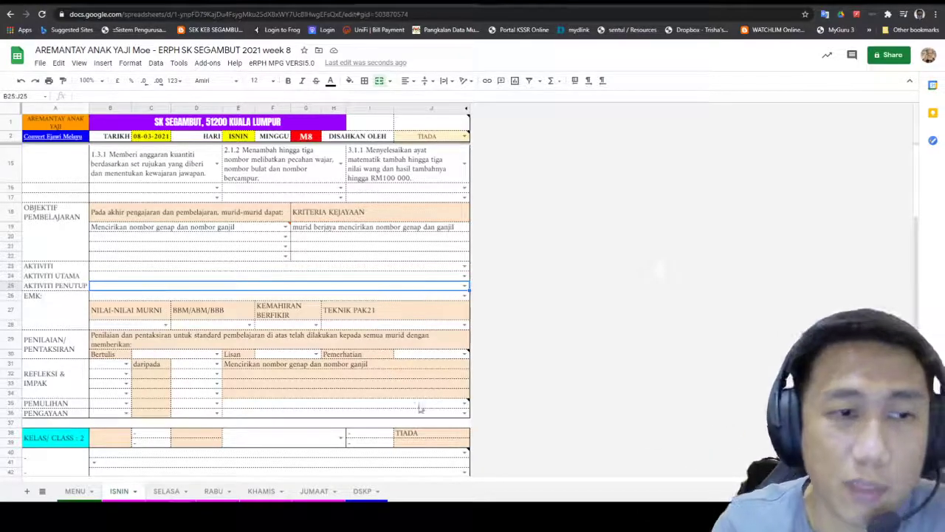
left_click(59, 297)
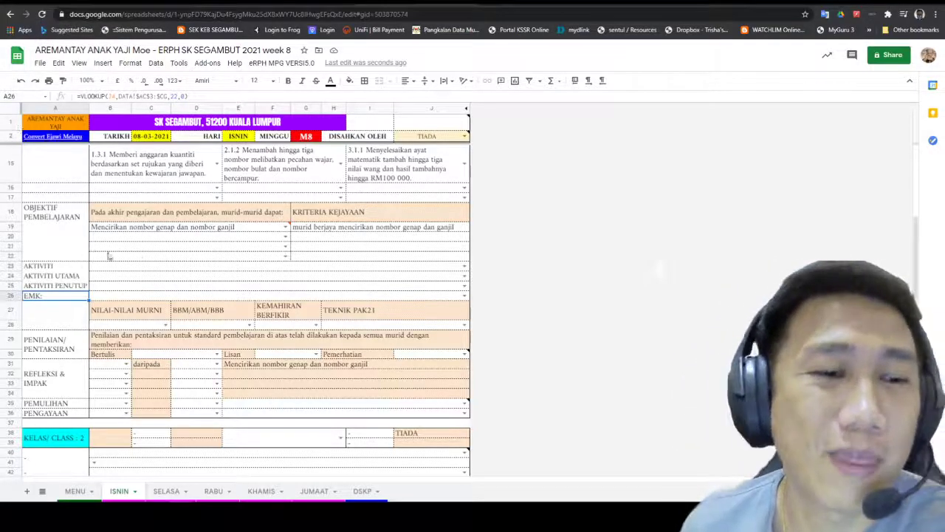
left_click(165, 325)
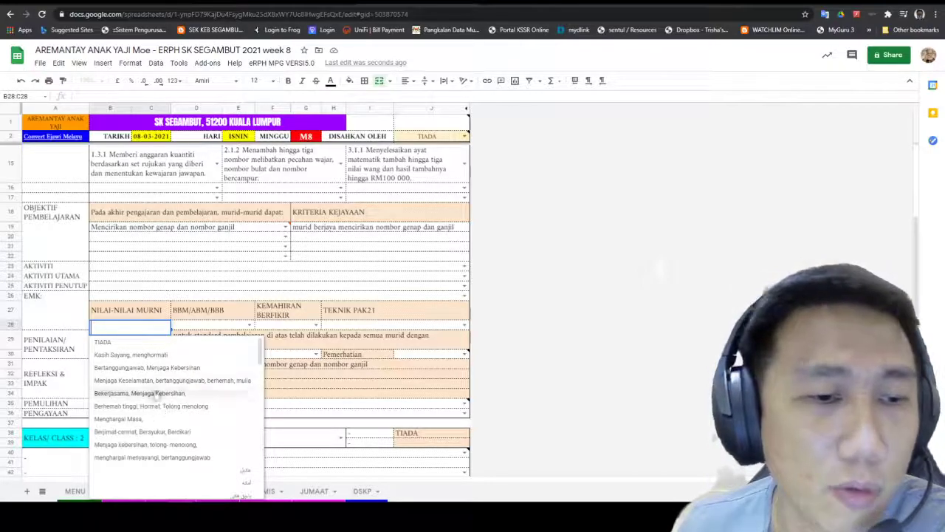
Step: Set the noble value to Menghargai Masa and the materials to computer, LCD, textbook
scroll(144, 414, "down", 5)
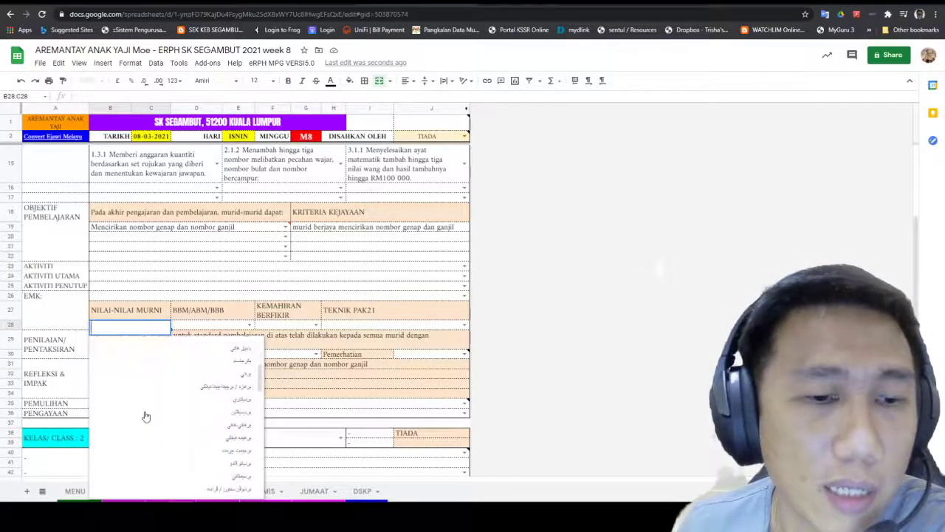
scroll(146, 429, "up", 5)
scroll(145, 413, "down", 2)
scroll(145, 399, "down", 3)
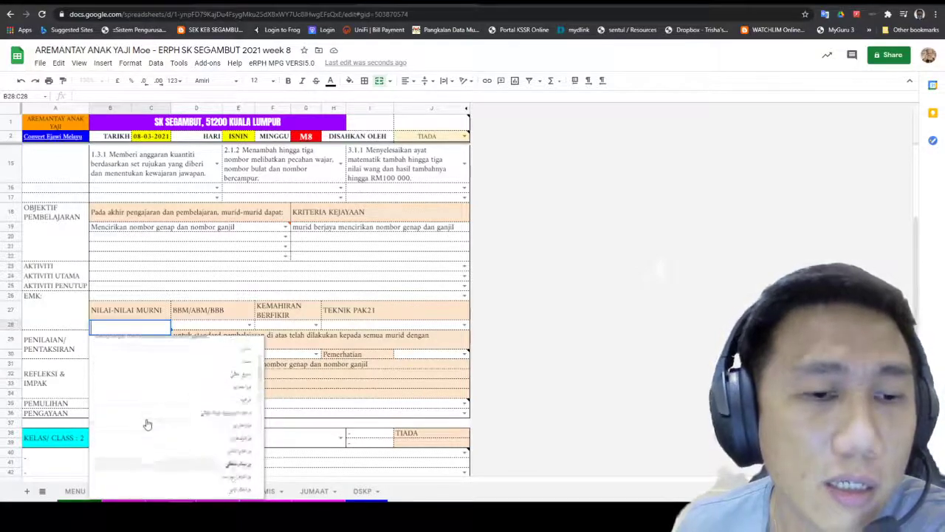
scroll(147, 413, "up", 8)
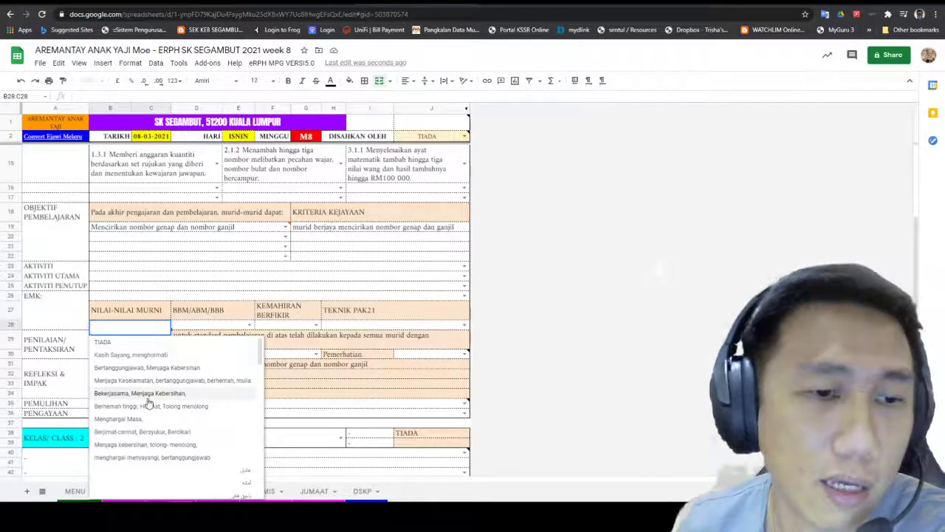
left_click(130, 419)
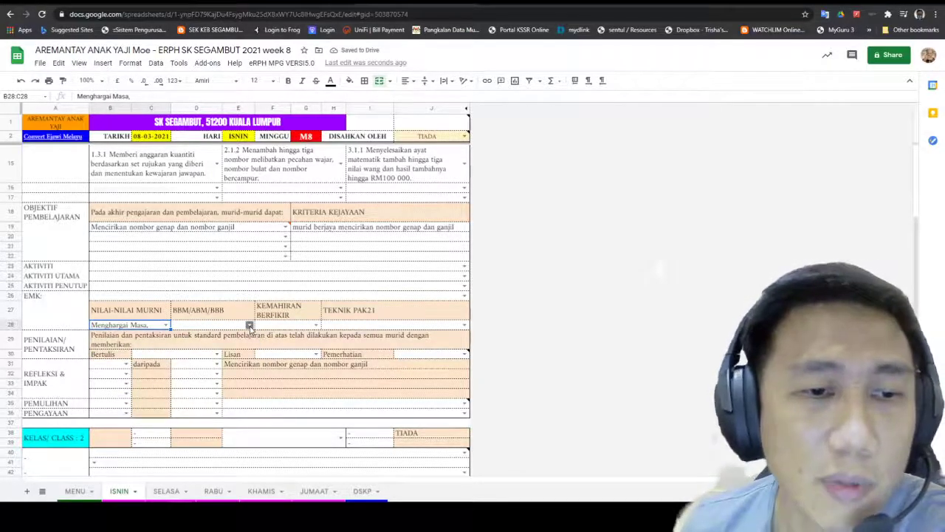
left_click(250, 325)
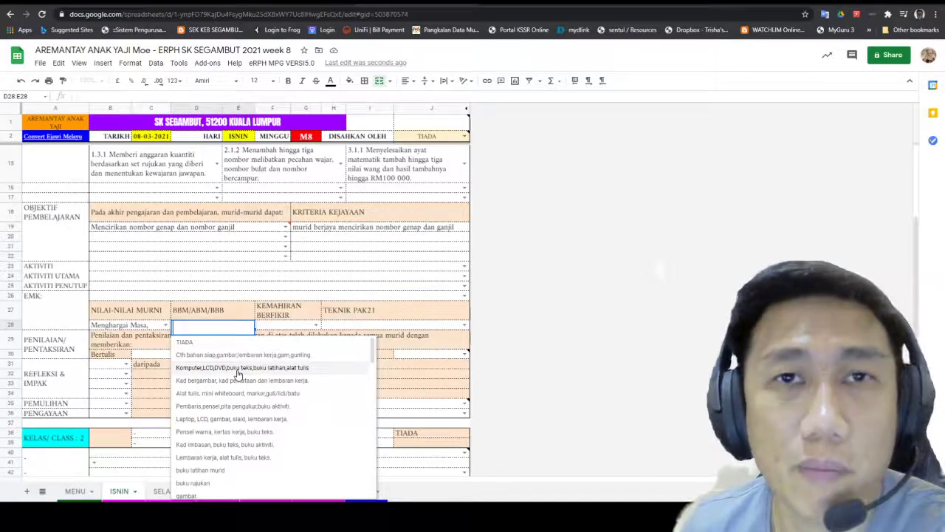
left_click(237, 368)
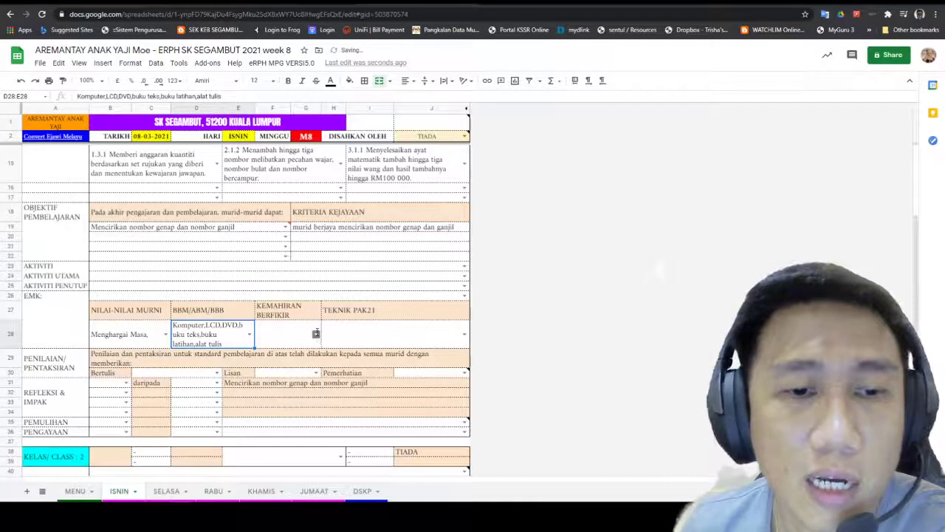
Step: Set the thinking skill to Membanding dan membeza and the PAK21 technique to Same Different
left_click(316, 334)
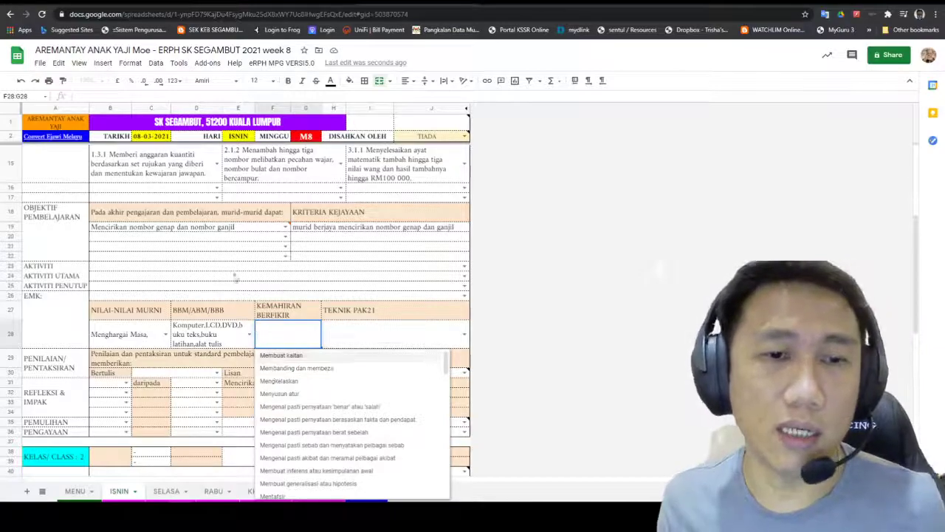
scroll(394, 443, "down", 1)
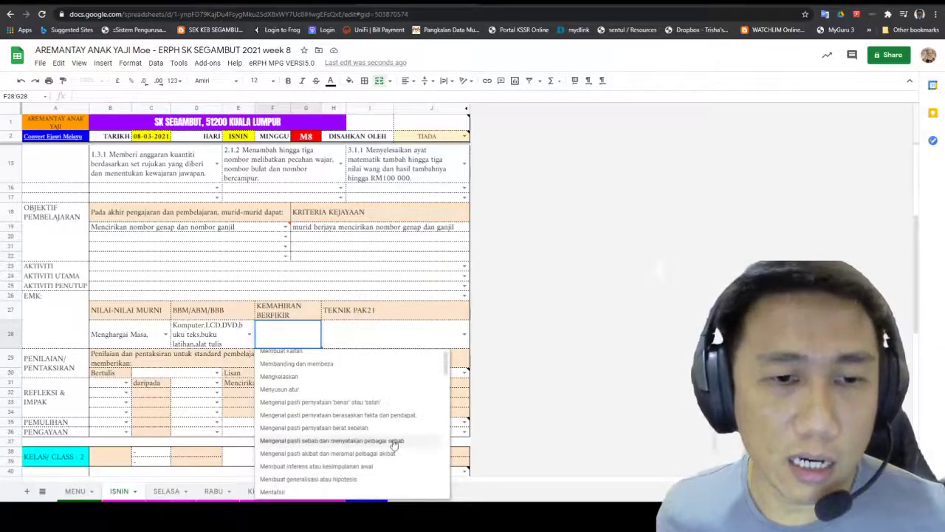
left_click(350, 371)
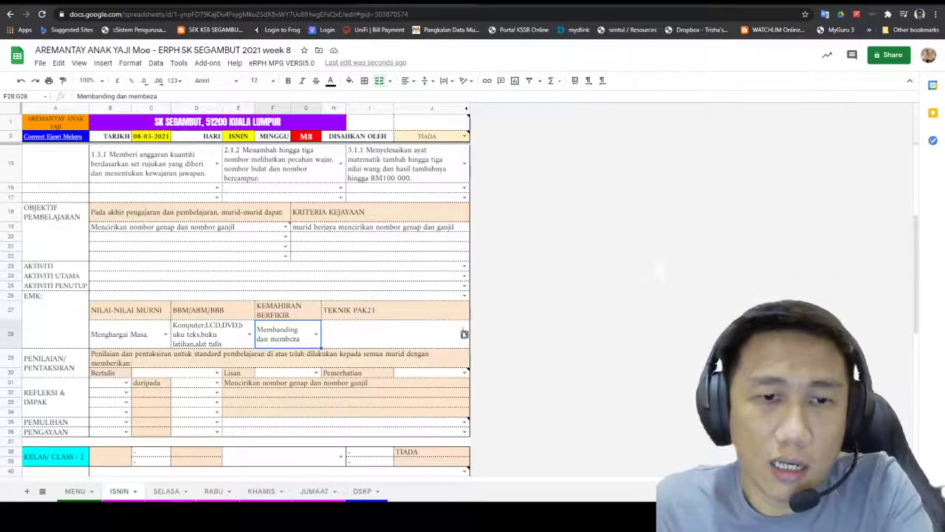
left_click(464, 334)
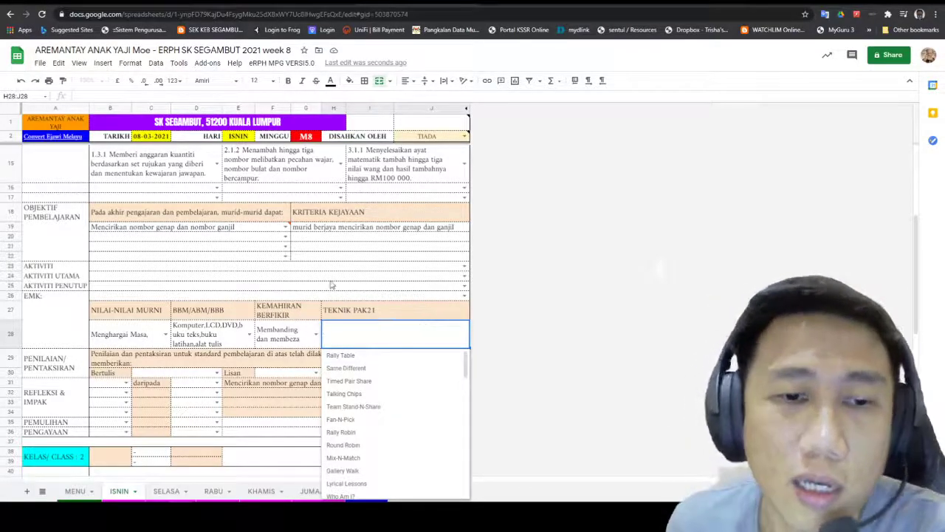
left_click(367, 368)
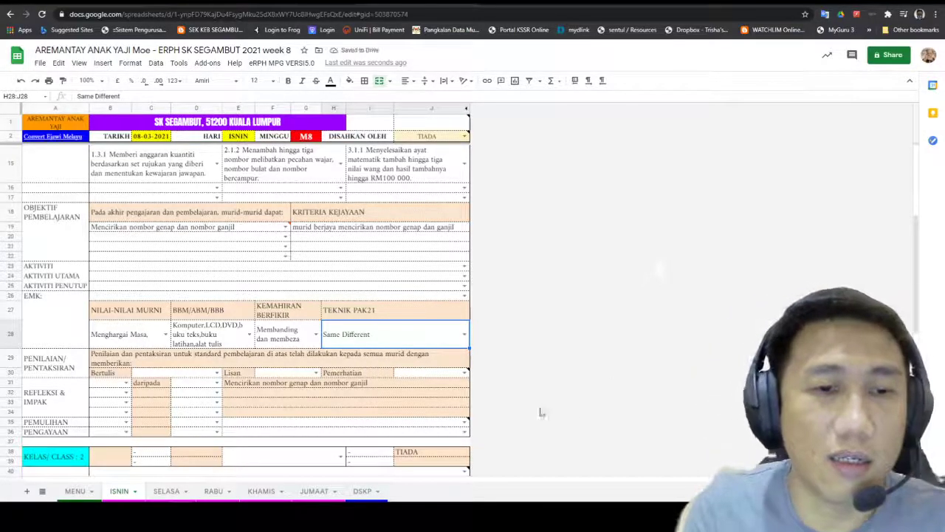
Step: Set the written assessment to Latihan bertulis and the oral assessment to Soal jawab
scroll(276, 253, "down", 2)
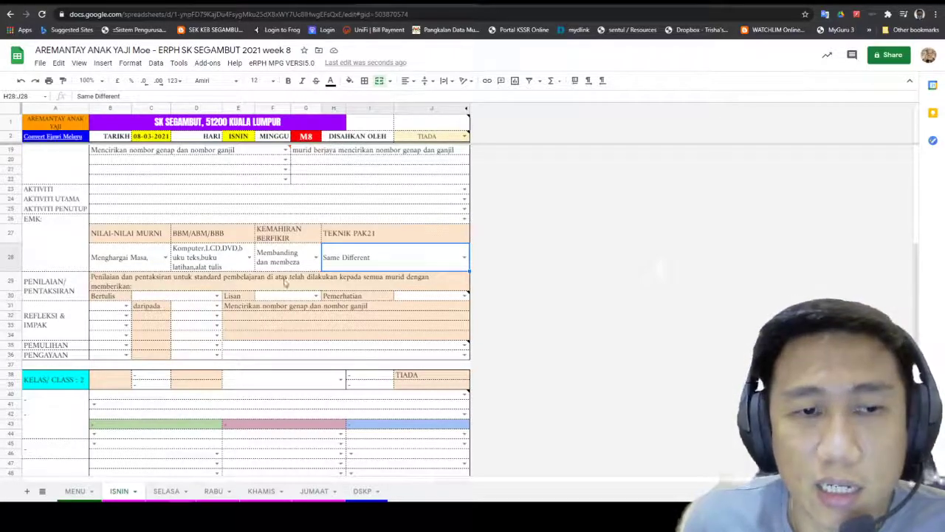
left_click(217, 296)
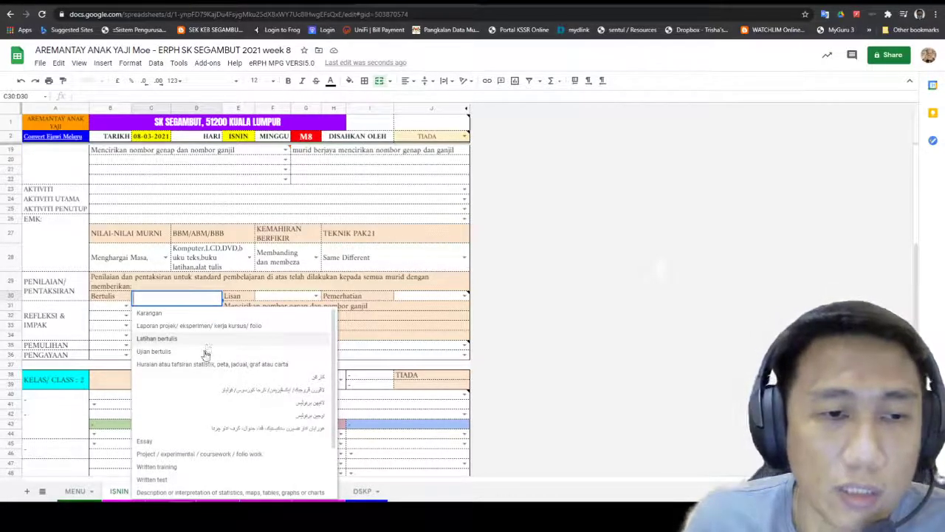
scroll(205, 473, "down", 2)
scroll(200, 458, "up", 2)
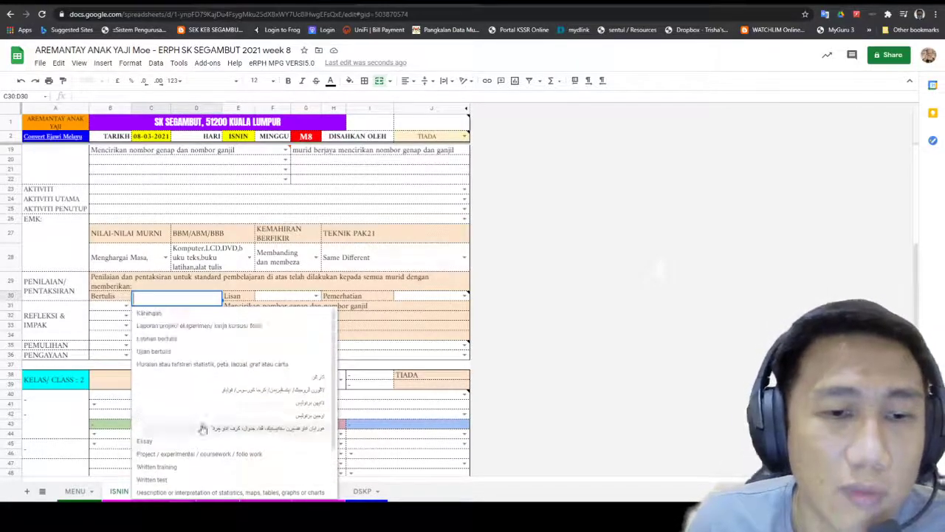
left_click(204, 352)
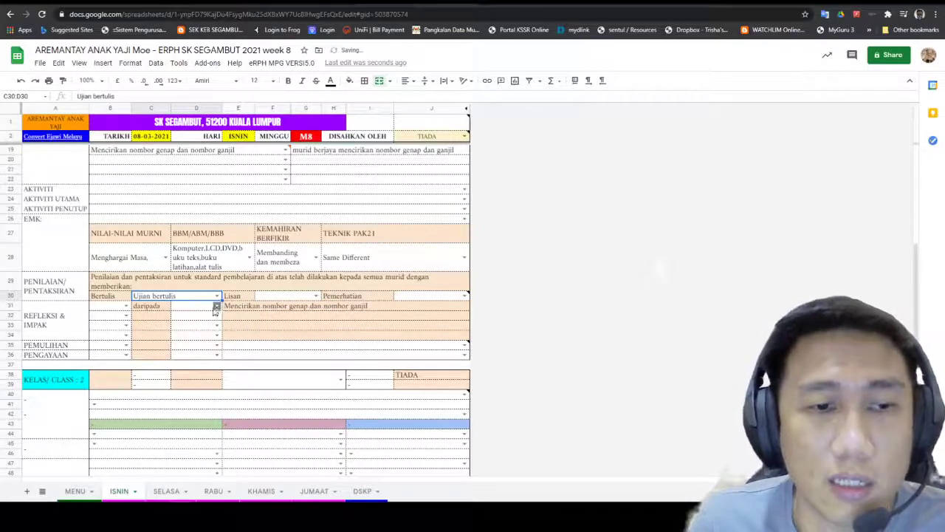
left_click(217, 296)
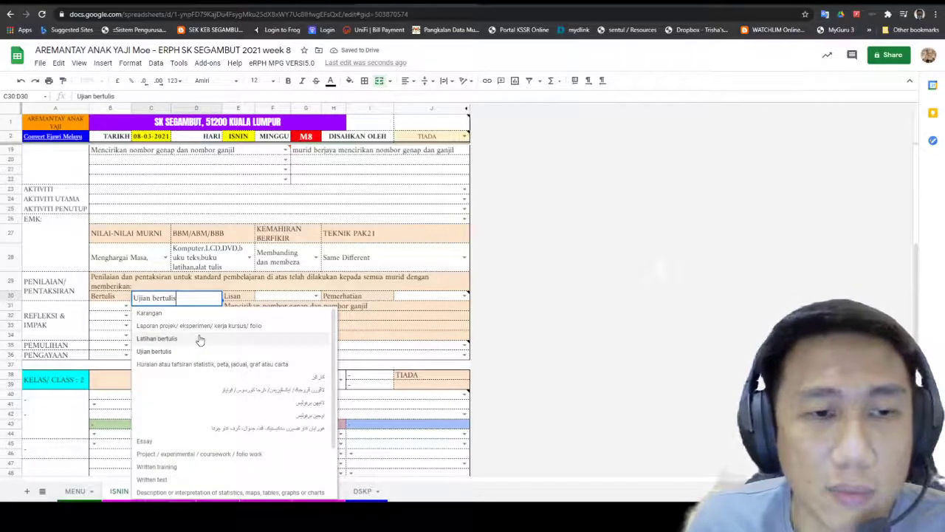
left_click(205, 339)
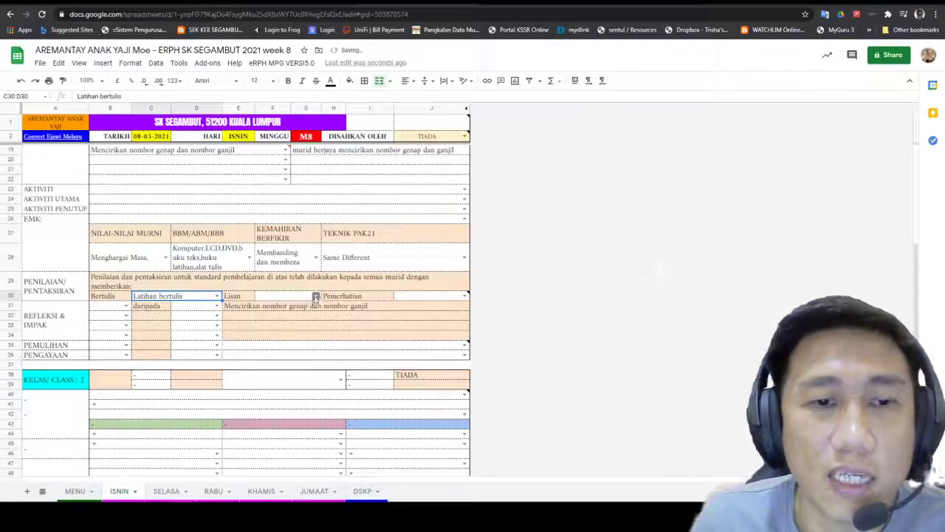
left_click(313, 297)
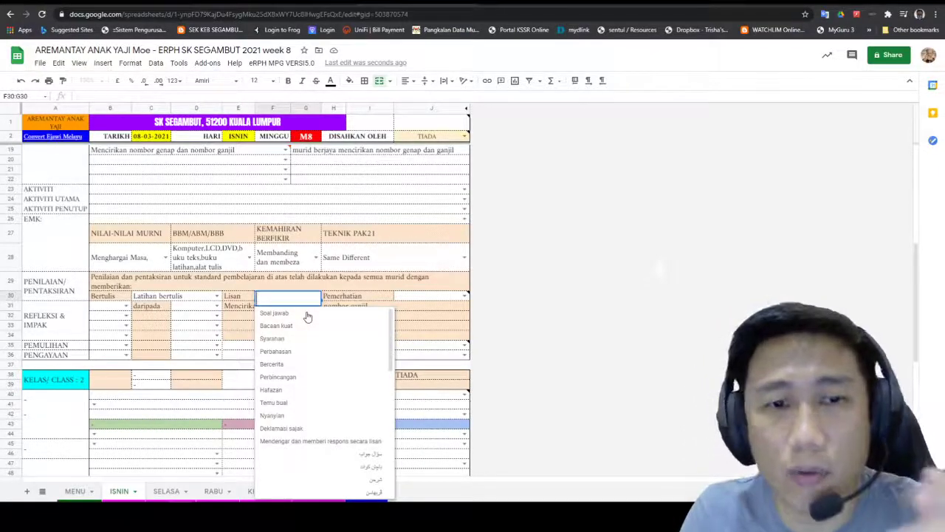
left_click(308, 314)
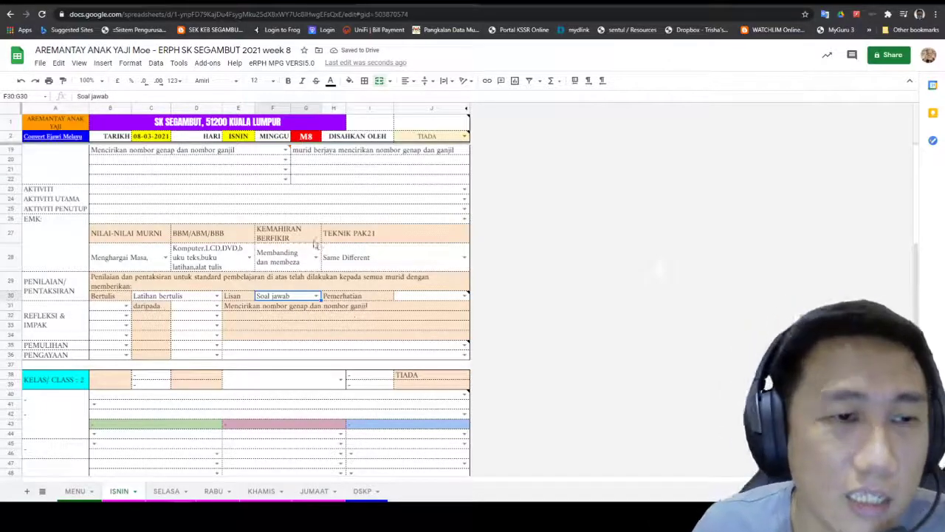
Step: Leave the Pemerhatian assessment unchosen and move to the reflection row's B31 number cell
left_click(466, 295)
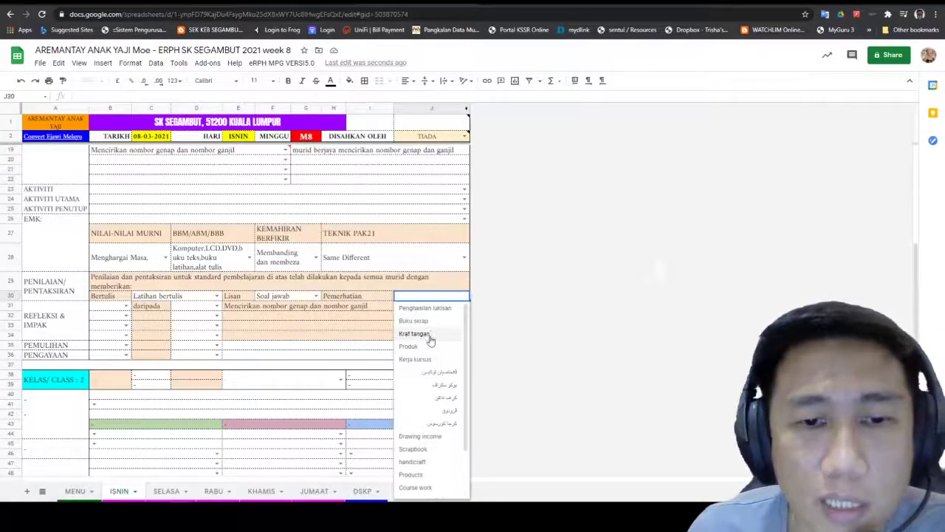
scroll(431, 339, "down", 1)
scroll(431, 339, "up", 1)
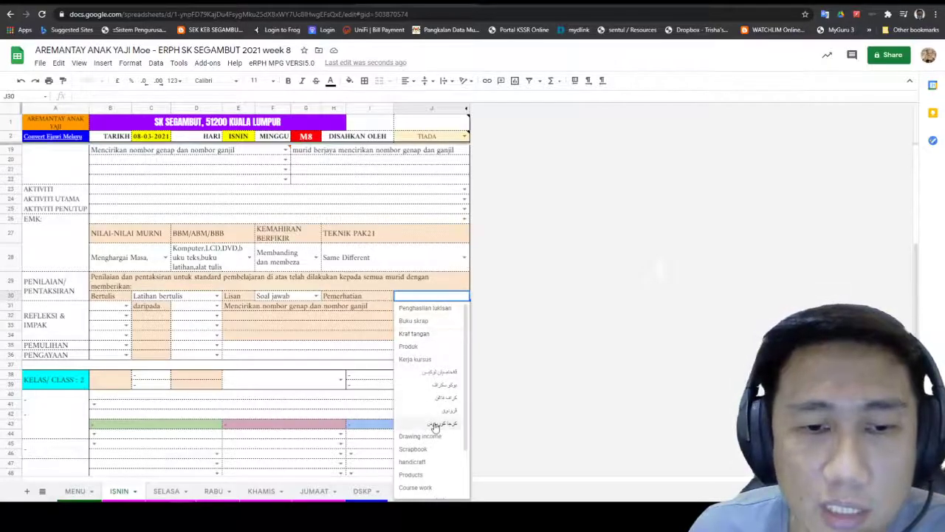
left_click(565, 339)
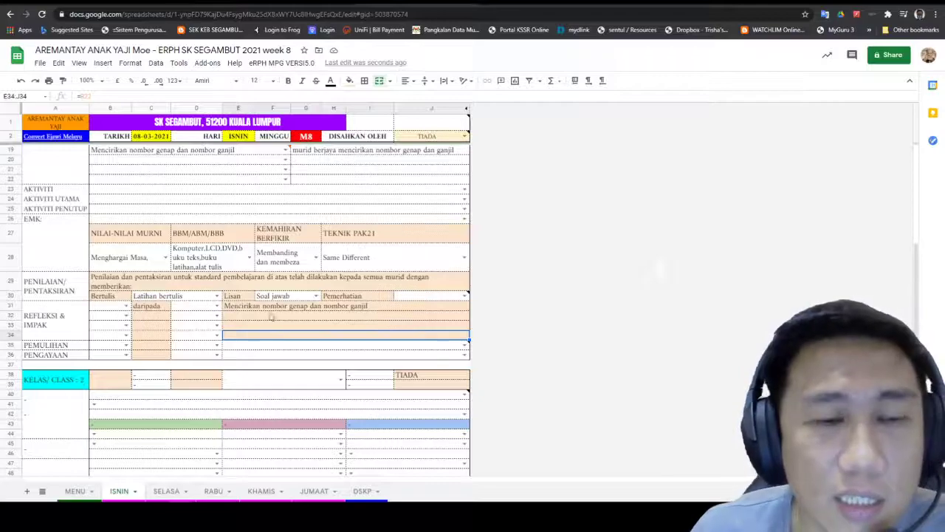
left_click(377, 307)
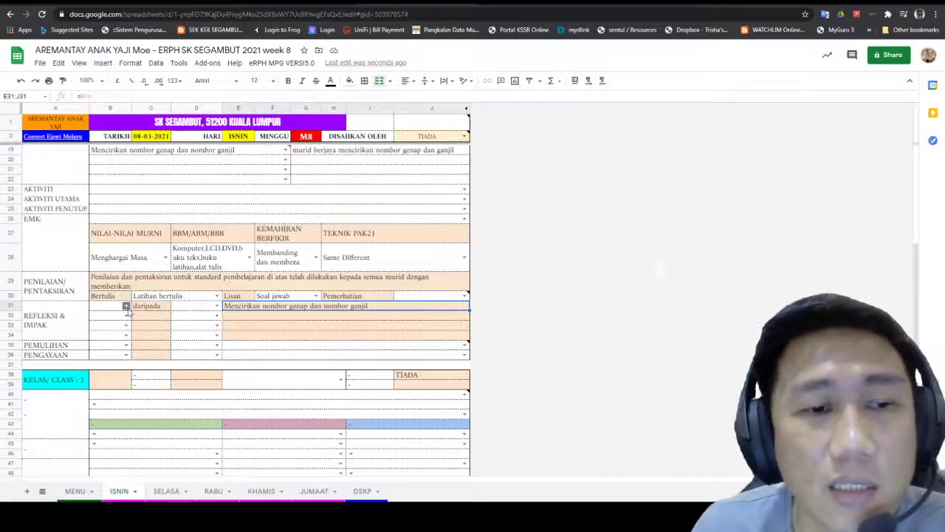
left_click(128, 306)
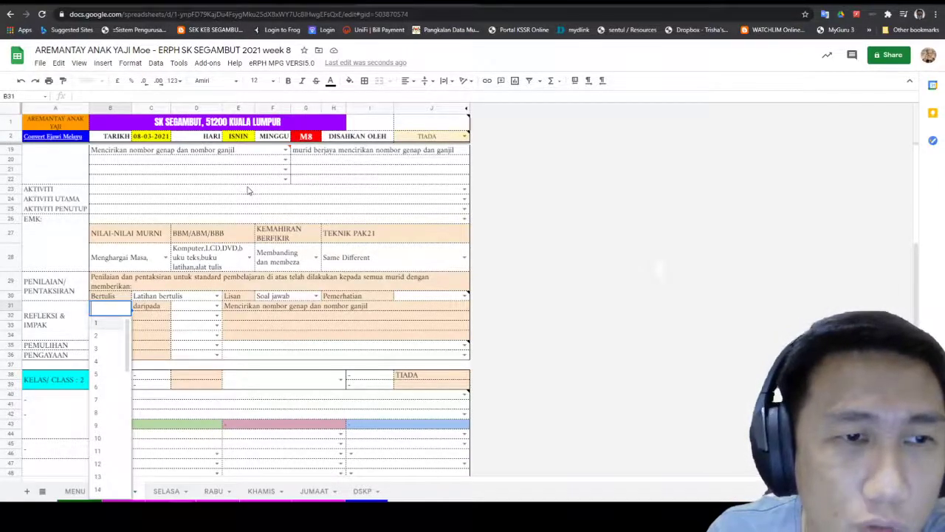
Step: Replace the class 1 note with the KEHADIRAN template reading 25 / 27
scroll(250, 177, "up", 3)
scroll(246, 184, "up", 2)
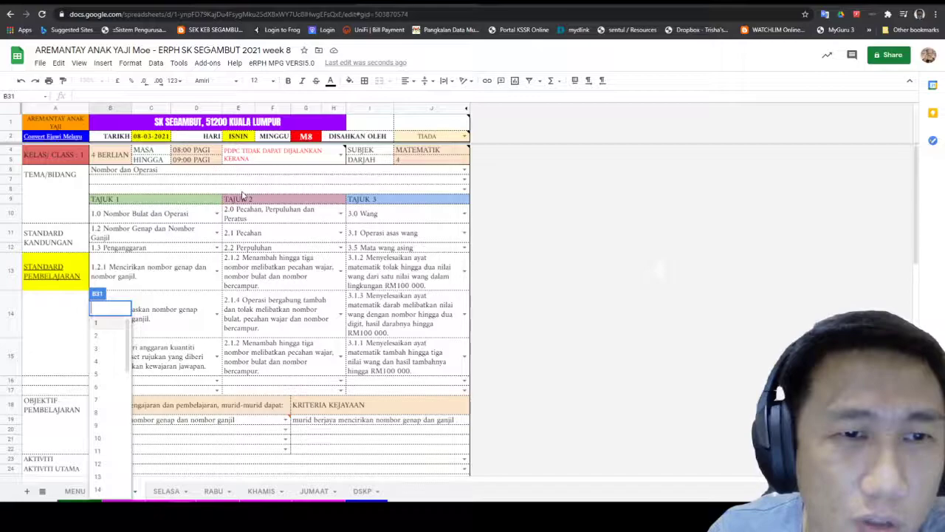
left_click(341, 154)
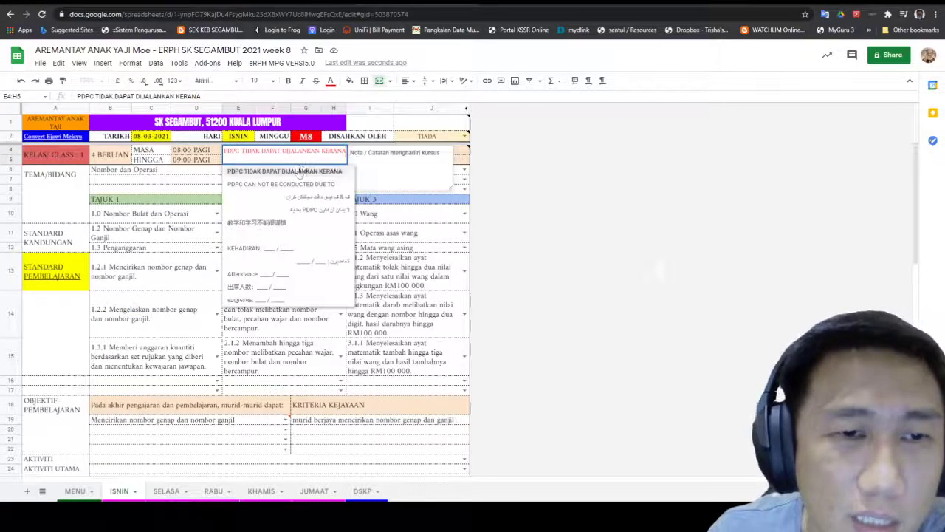
left_click(285, 248)
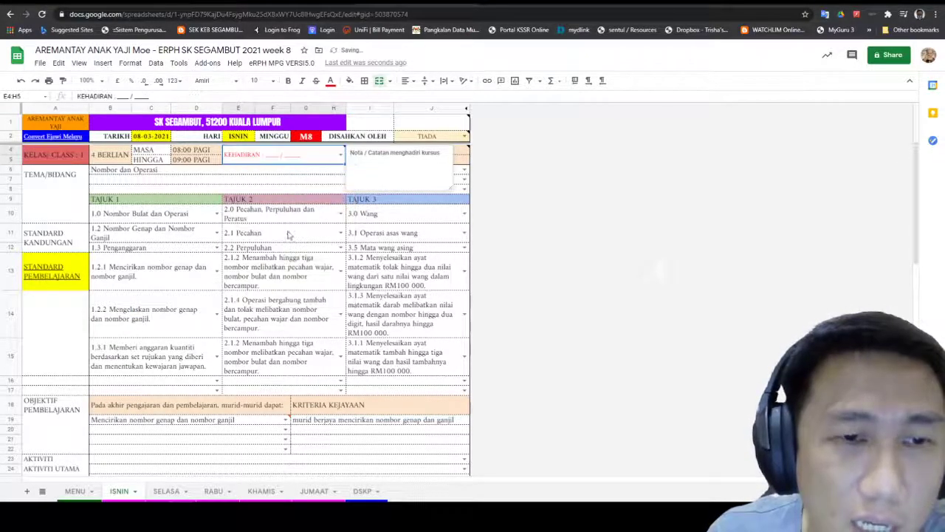
double_click(273, 157)
left_click(270, 153)
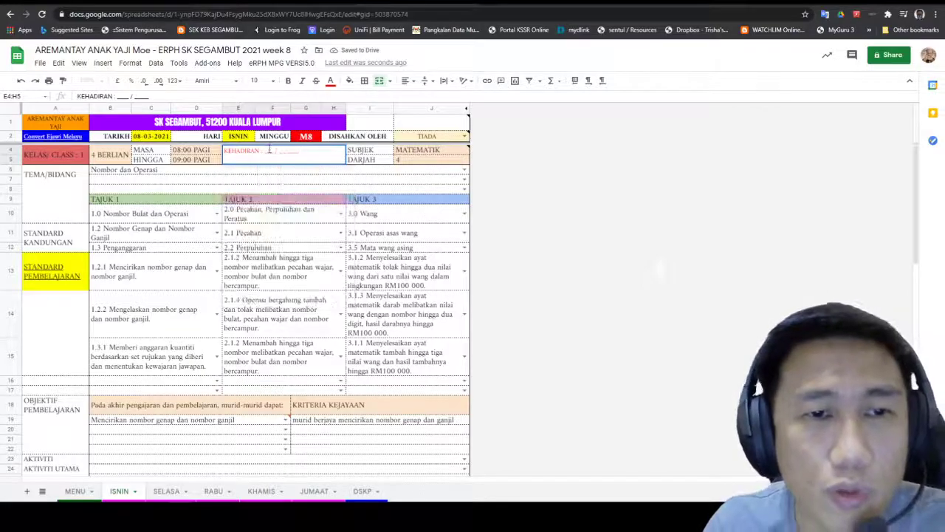
type("25")
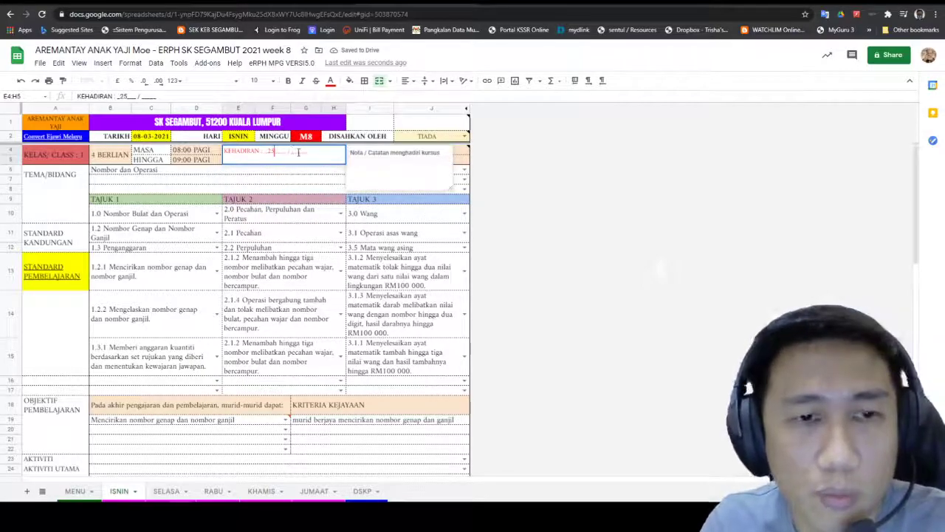
type("25")
left_click(455, 238)
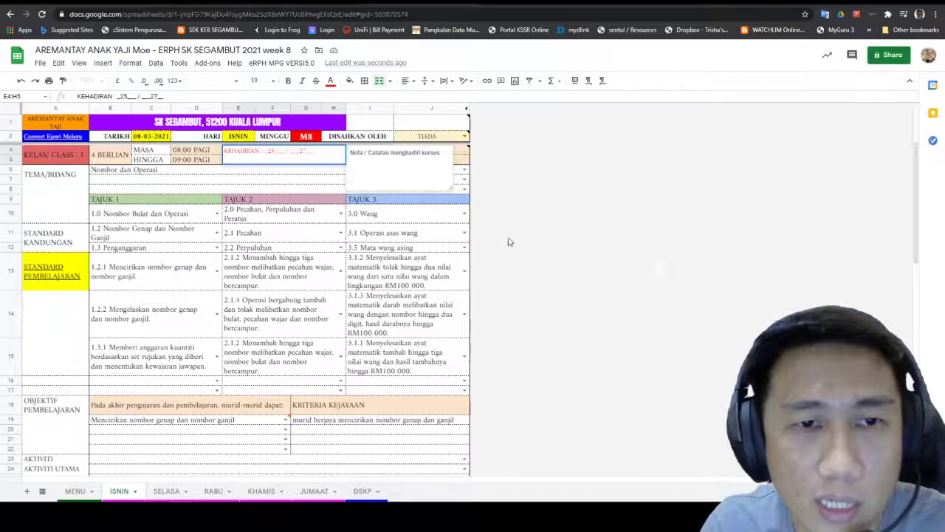
scroll(235, 356, "down", 4)
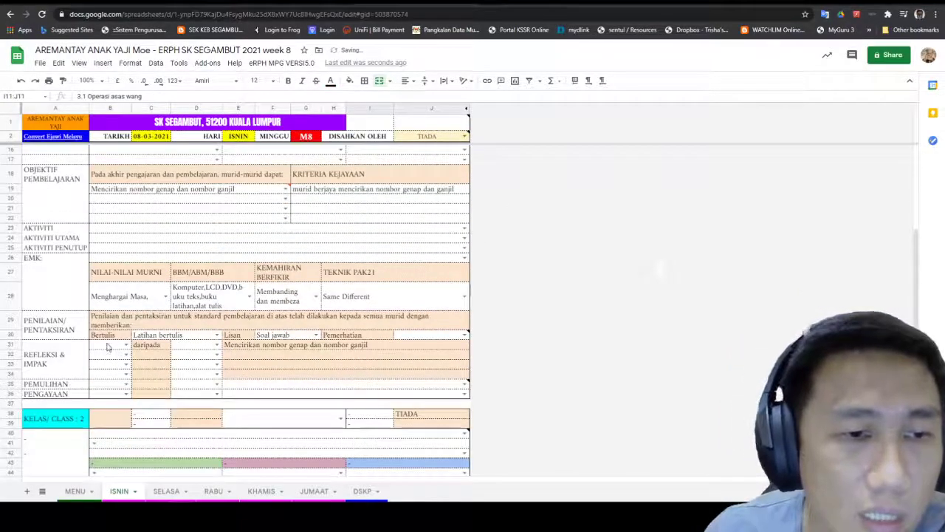
Step: Pick 22 in B31 and 27 in D31 so the reflection reads 22 daripada 27
left_click(126, 345)
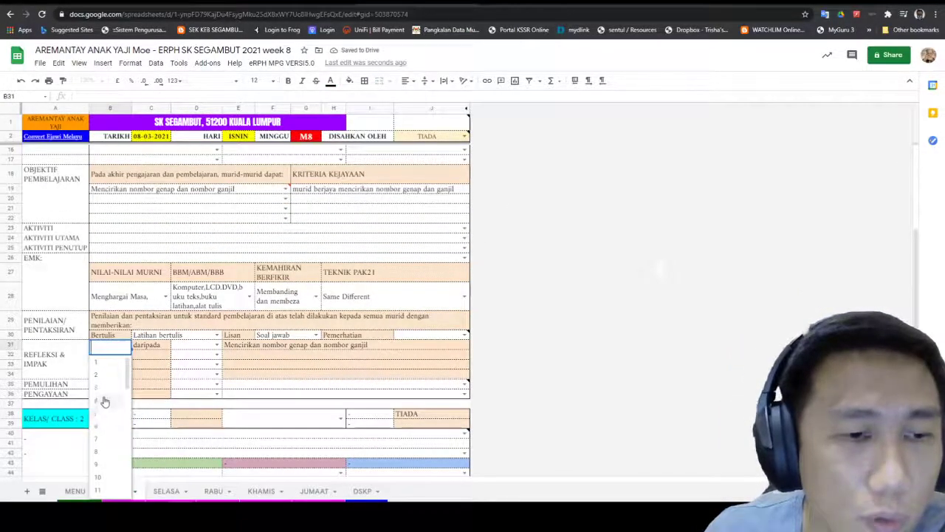
left_click(106, 377)
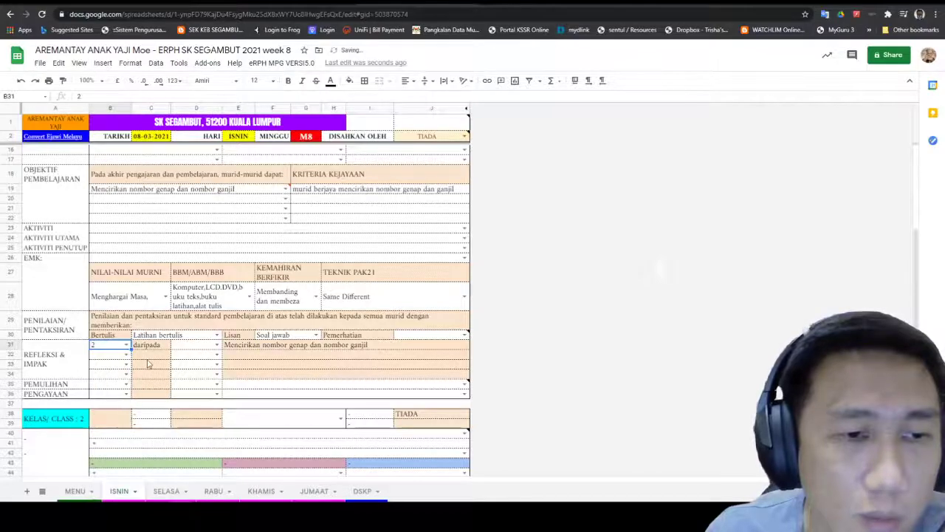
left_click(127, 347)
scroll(108, 426, "down", 2)
scroll(108, 426, "down", 1)
scroll(109, 423, "down", 1)
scroll(108, 422, "down", 8)
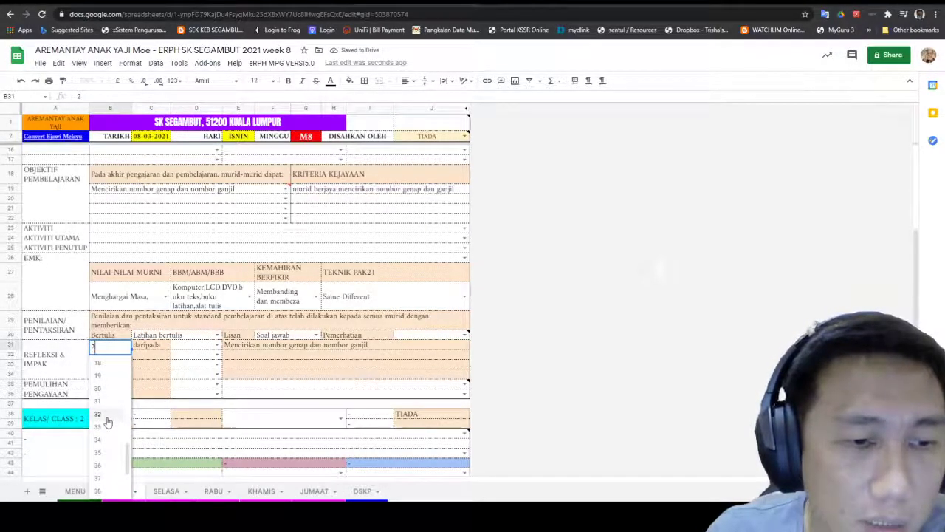
scroll(108, 423, "up", 10)
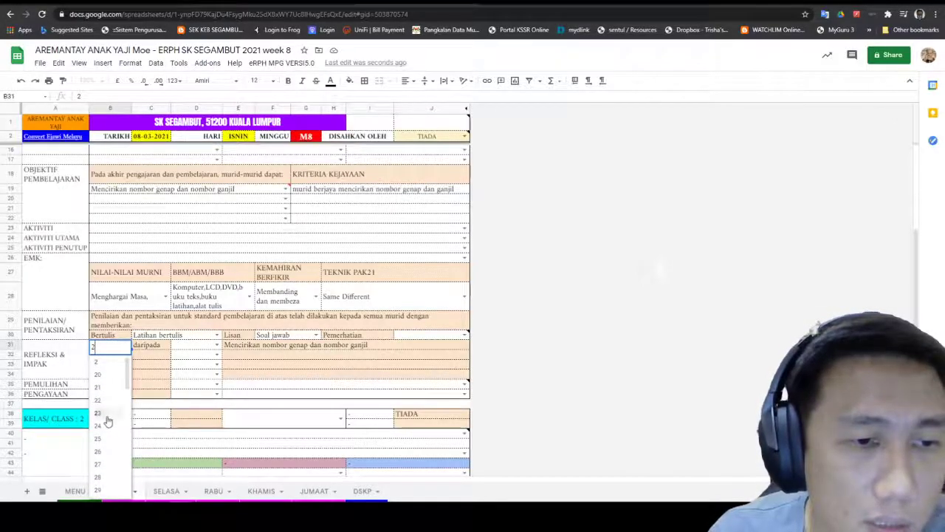
left_click(103, 421)
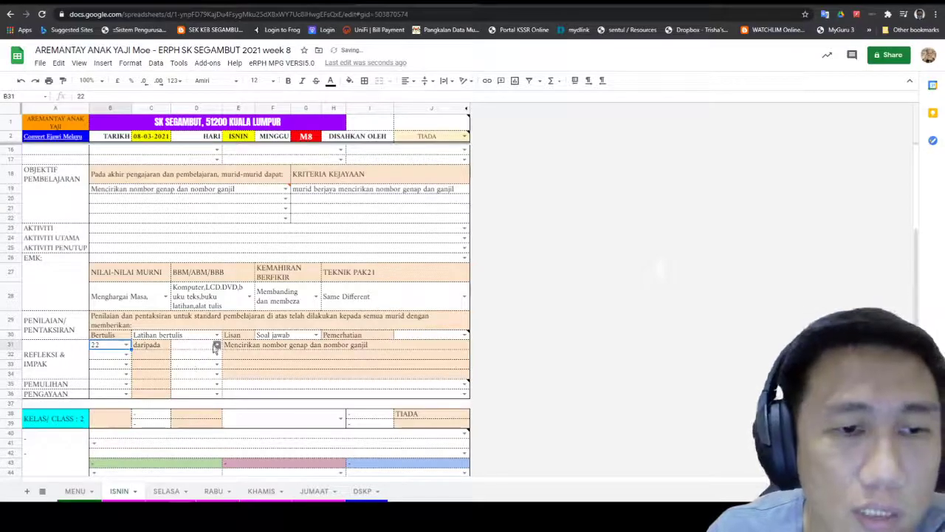
left_click(217, 345)
scroll(183, 414, "down", 4)
left_click(179, 403)
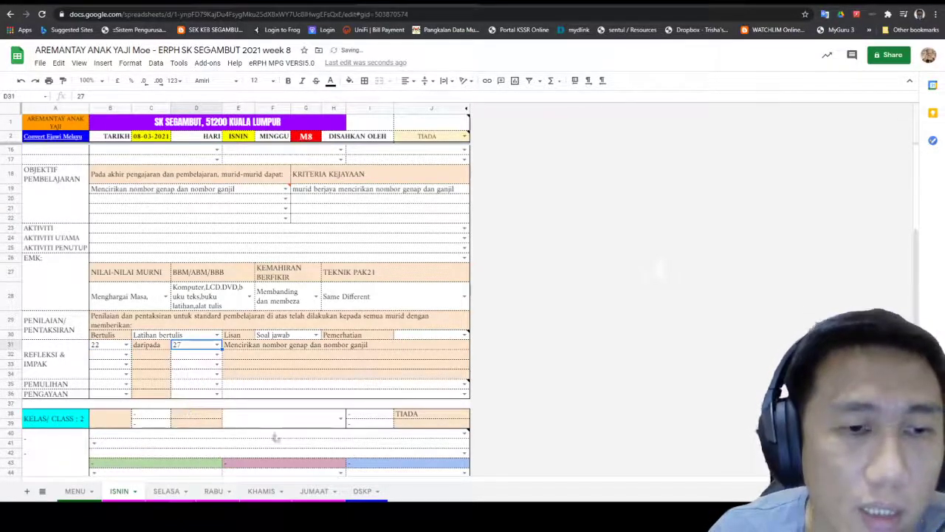
left_click(318, 394)
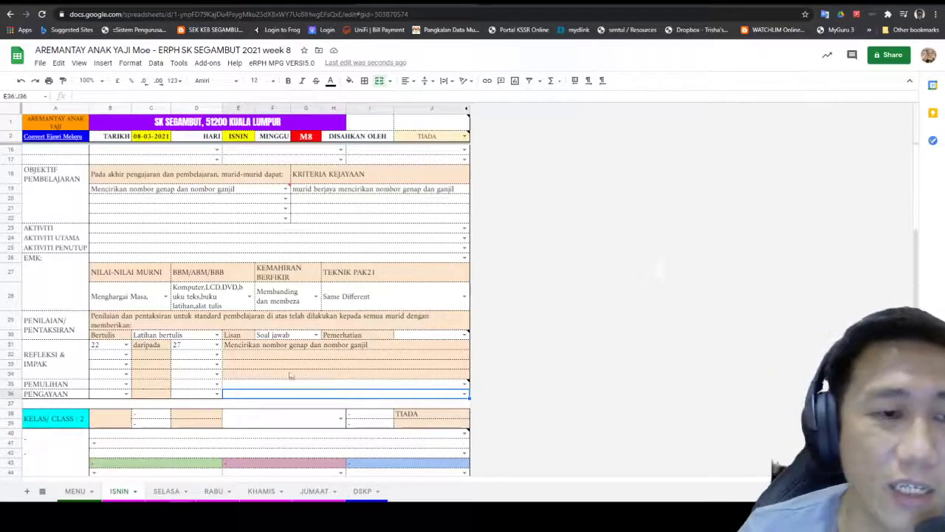
Step: Fill the PEMULIHAN row with 3 daripada 27 and the activity Latihan tambahan
scroll(215, 342, "down", 2)
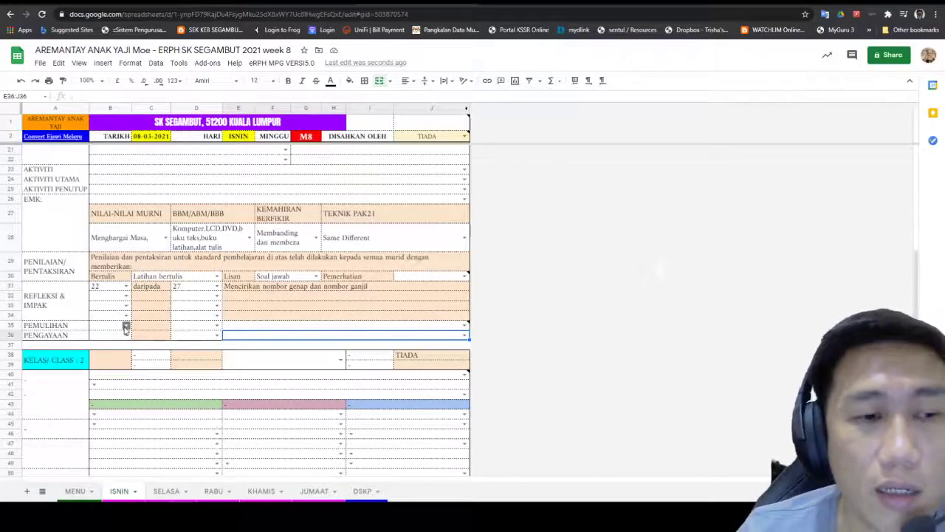
left_click(126, 326)
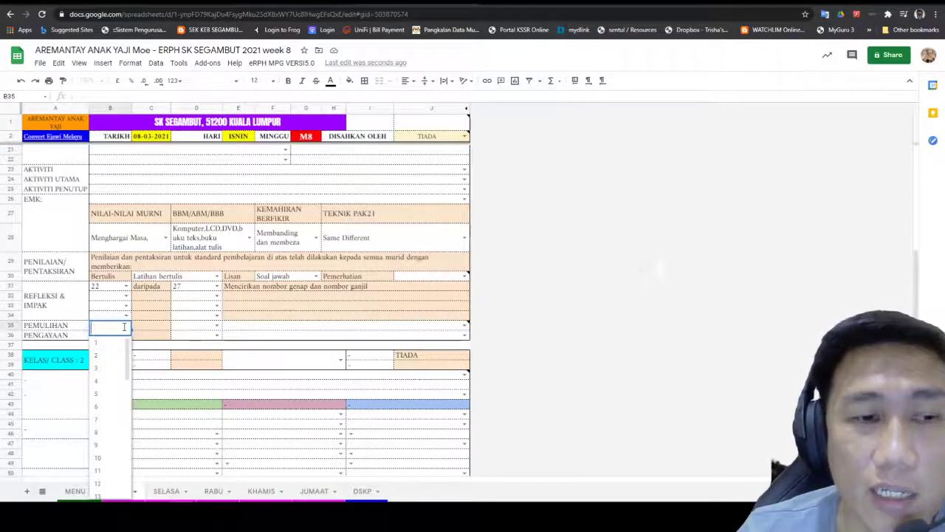
left_click(112, 371)
left_click(214, 328)
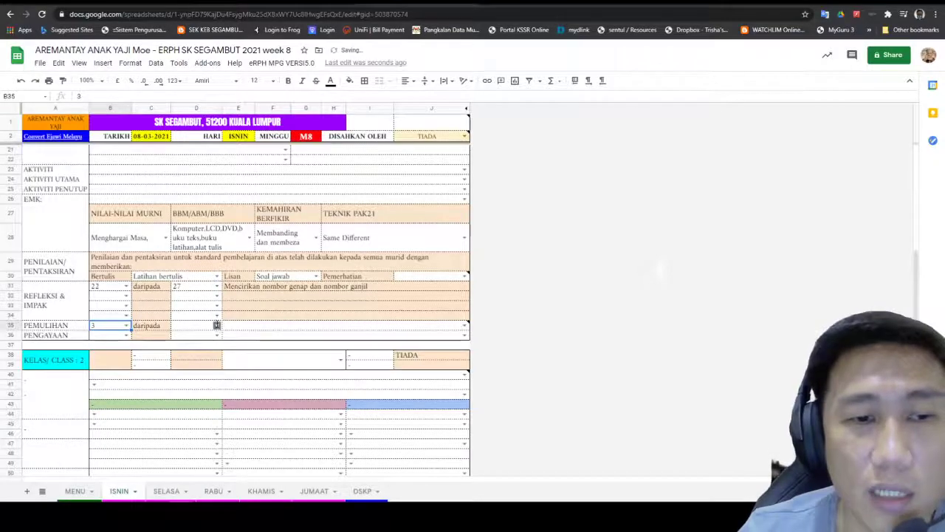
left_click(209, 330)
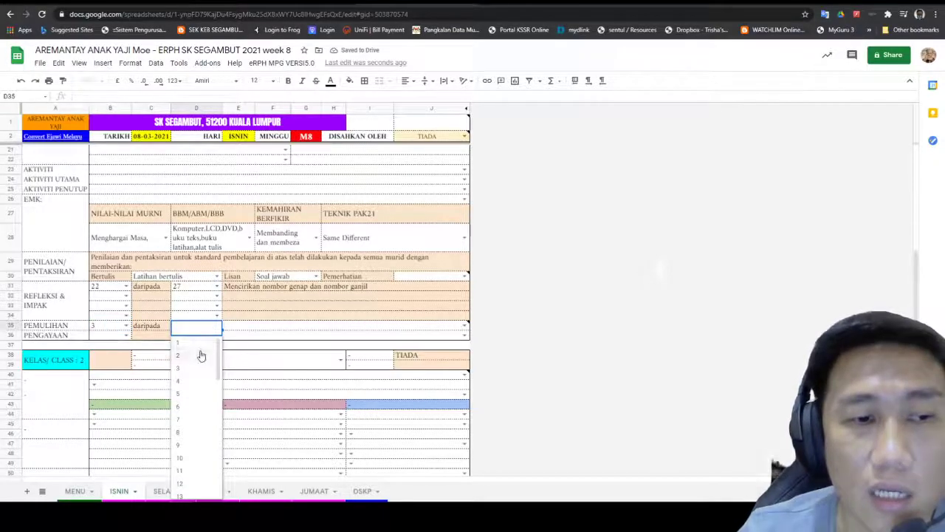
scroll(185, 465, "down", 2)
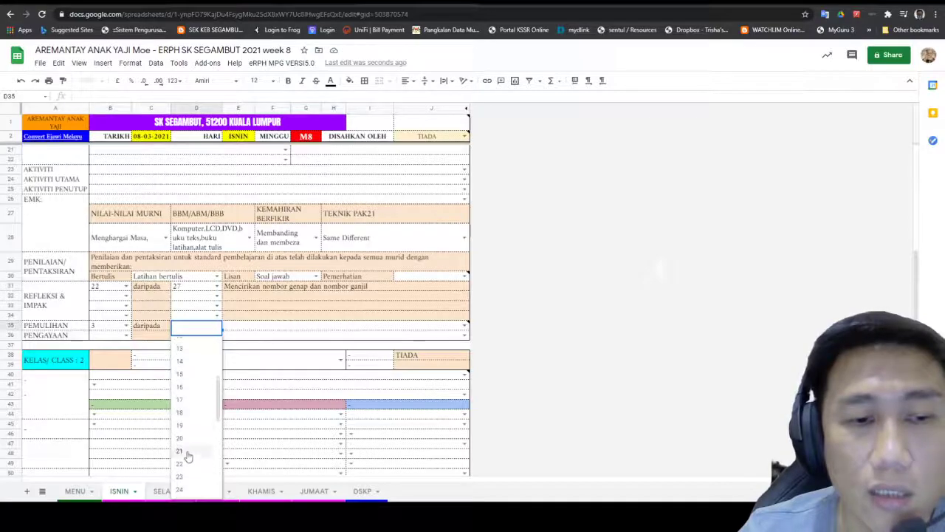
scroll(189, 450, "down", 3)
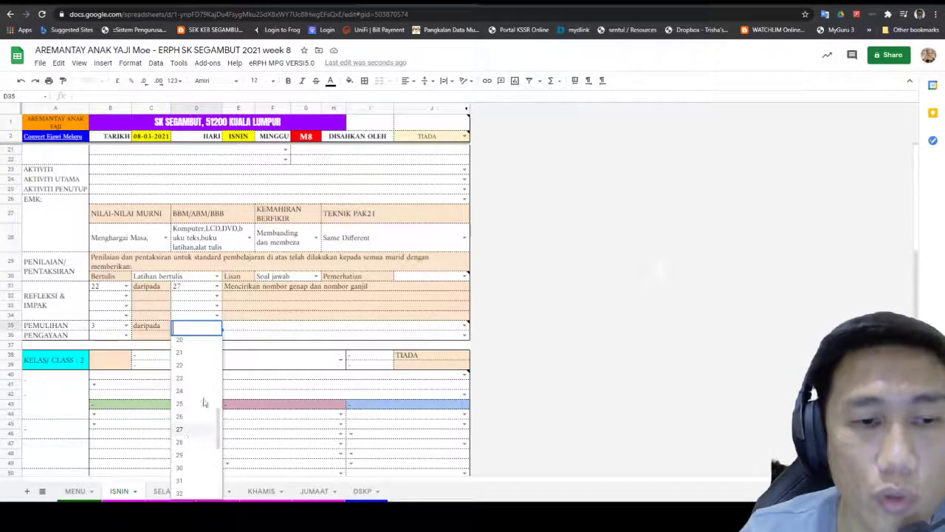
left_click(193, 429)
left_click(378, 330)
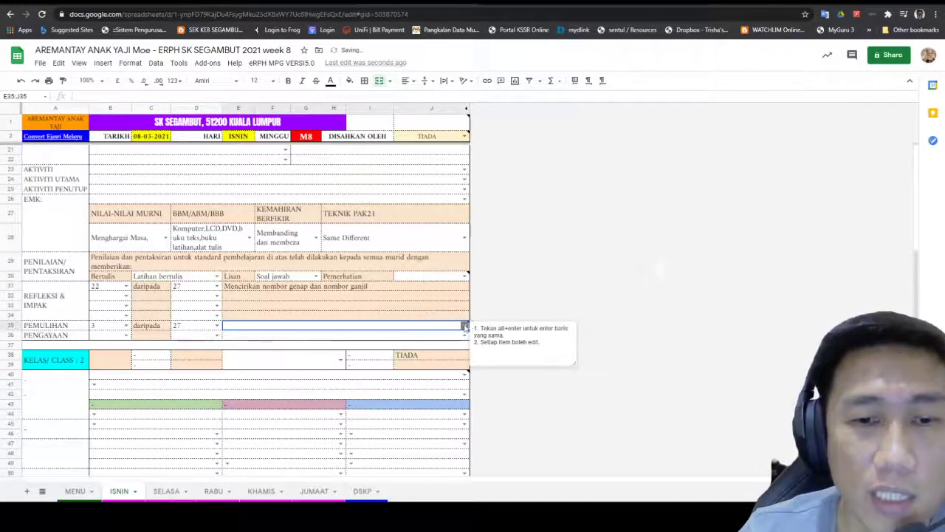
left_click(464, 325)
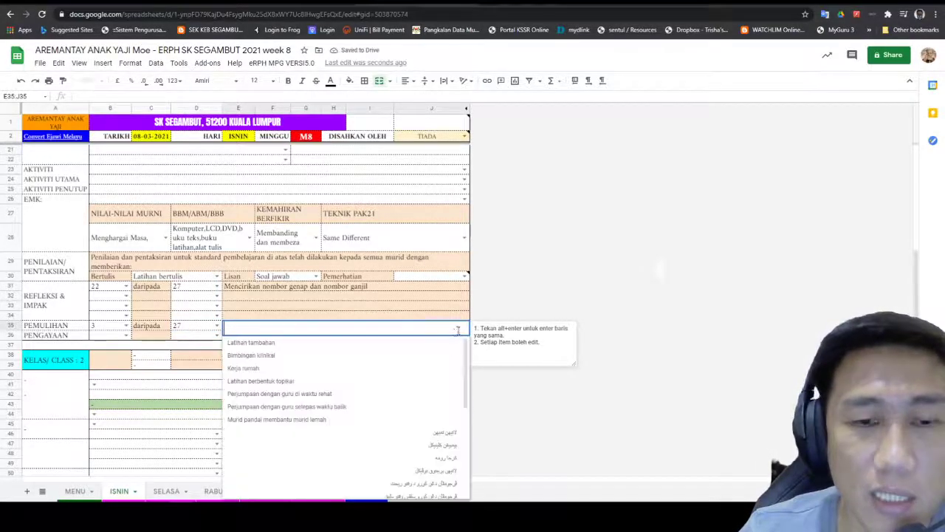
left_click(364, 344)
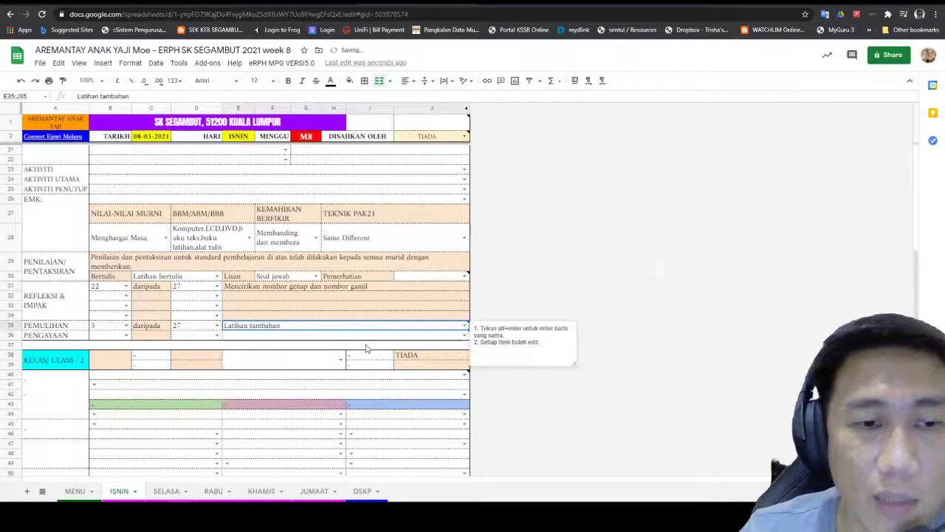
Step: Fill the PENGAYAAN row with 5 daripada 27 and the activity Pembelajaran akses kendiri
left_click(126, 335)
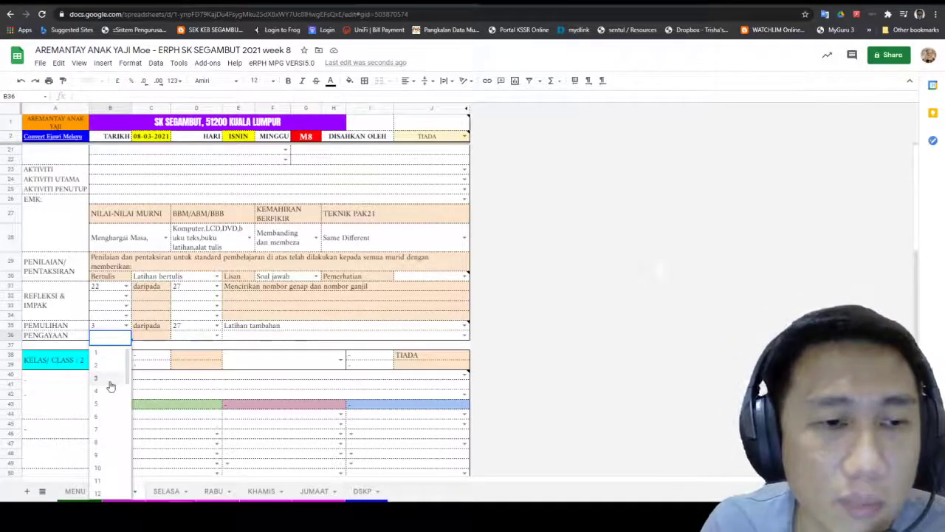
left_click(108, 403)
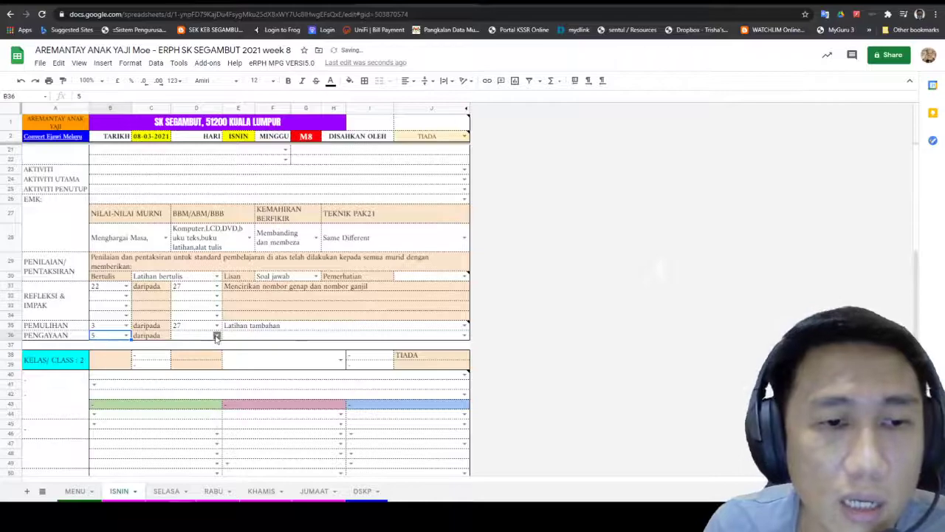
left_click(215, 336)
scroll(196, 436, "down", 5)
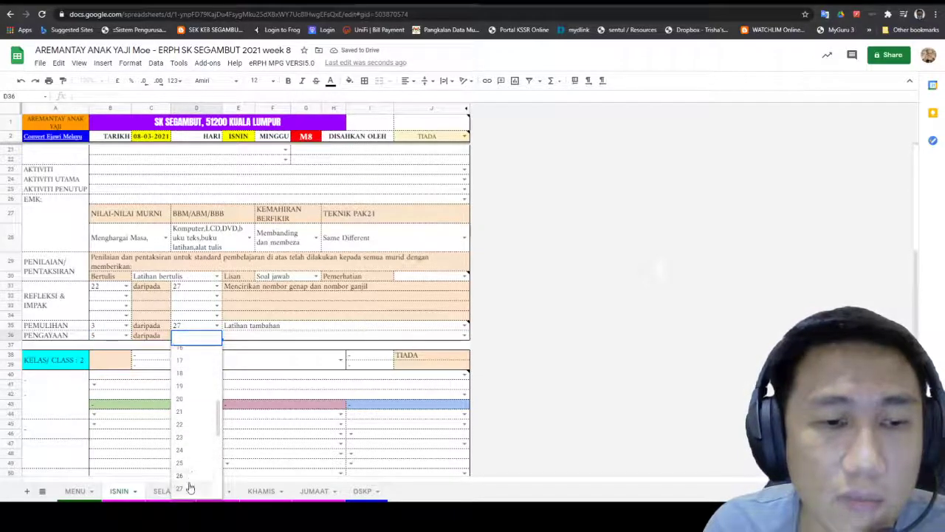
left_click(179, 487)
left_click(463, 336)
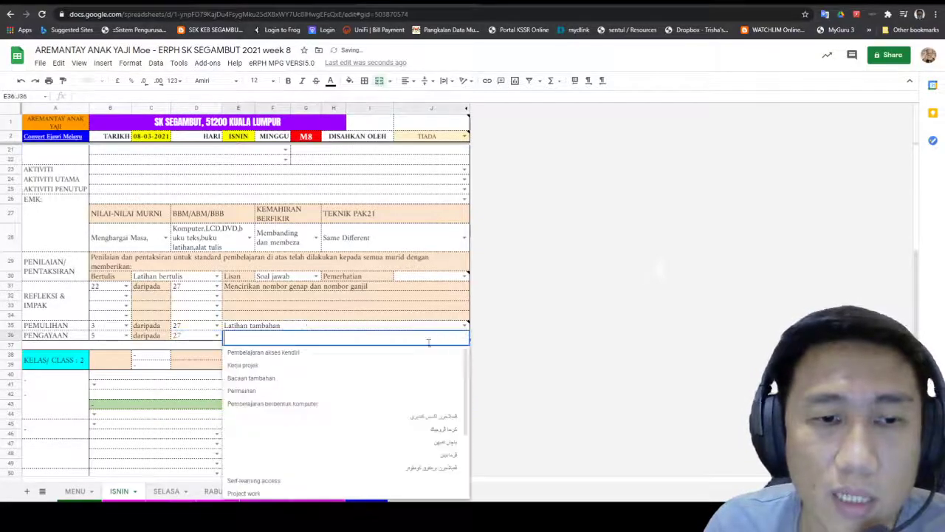
left_click(325, 358)
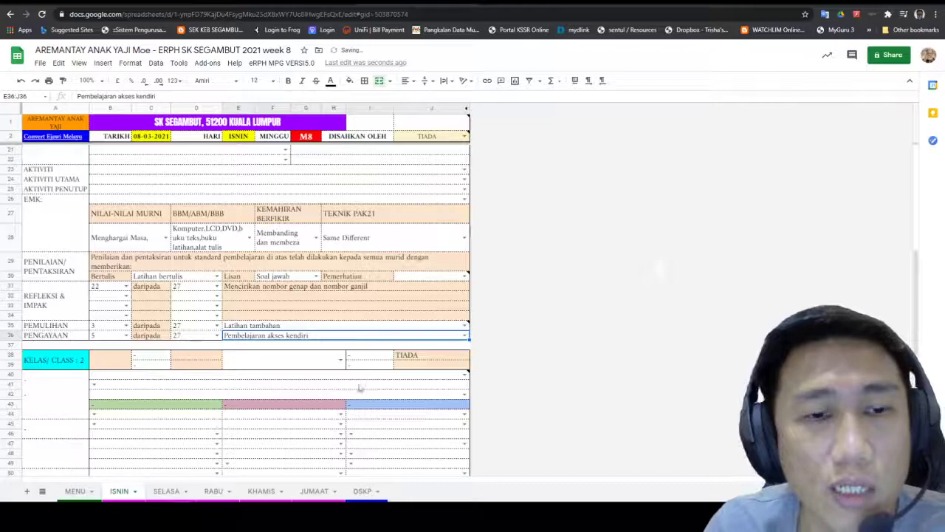
scroll(420, 158, "up", 3)
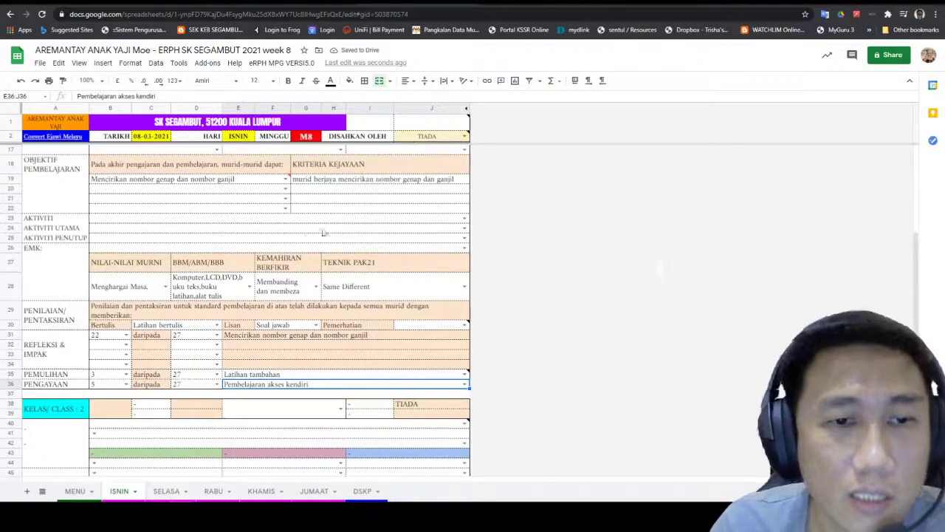
scroll(200, 247, "up", 3)
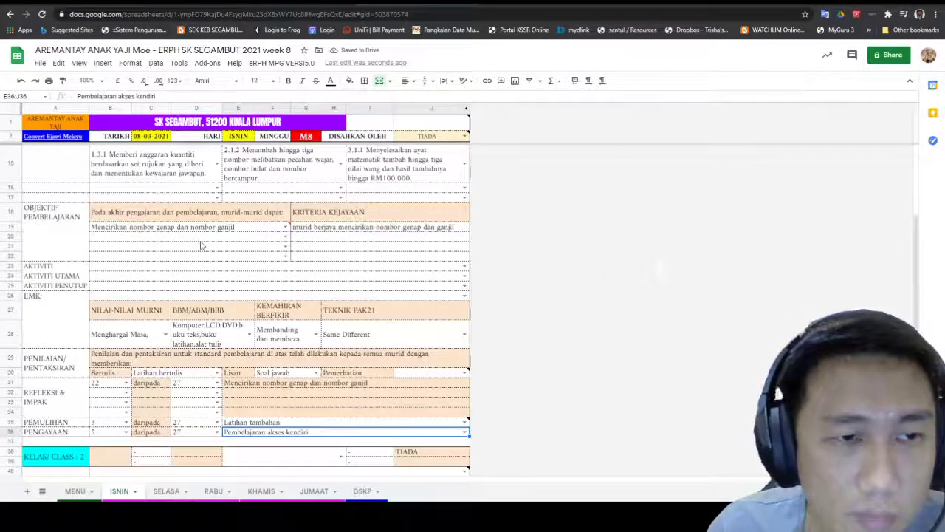
scroll(201, 248, "up", 3)
scroll(207, 214, "up", 3)
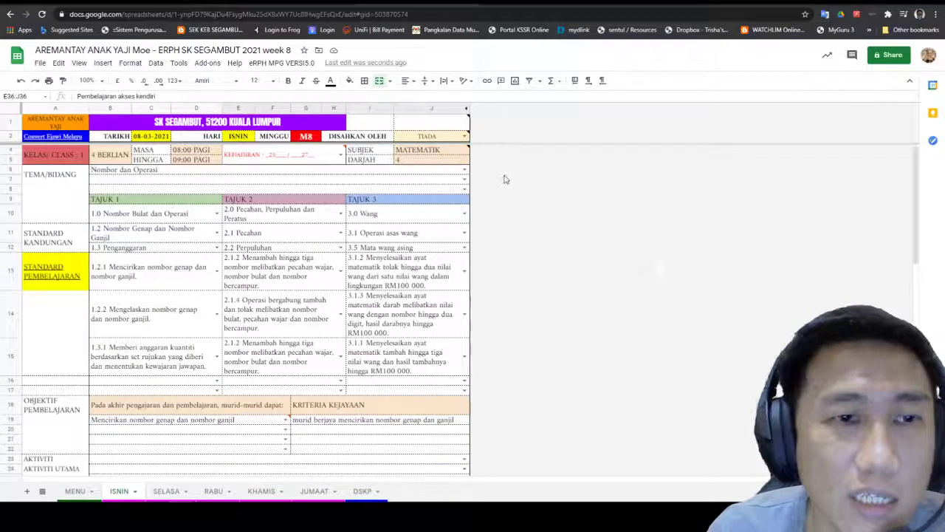
scroll(502, 177, "down", 5)
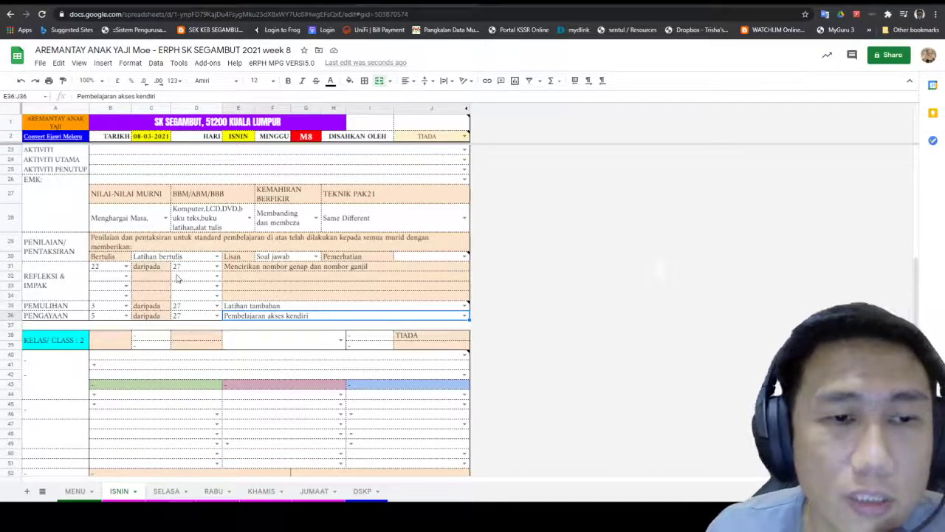
scroll(194, 211, "up", 5)
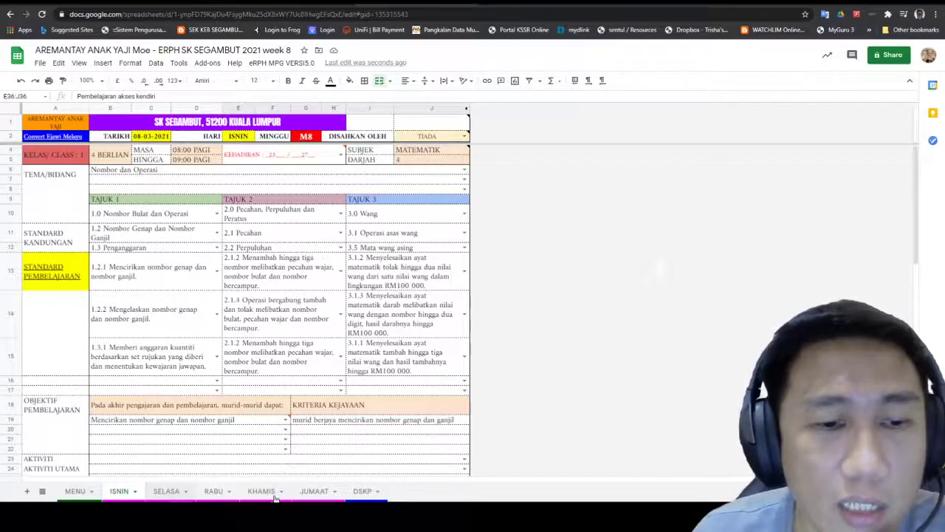
left_click(299, 493)
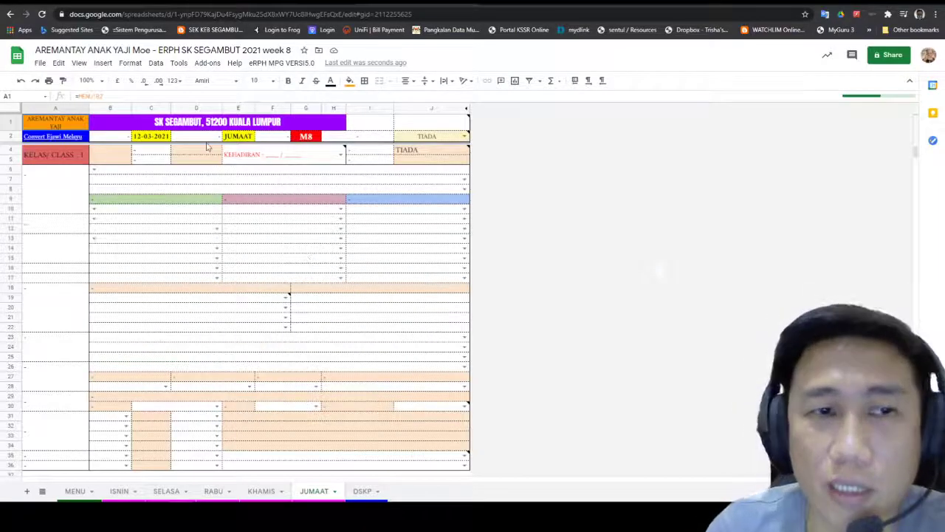
scroll(273, 384, "down", 2)
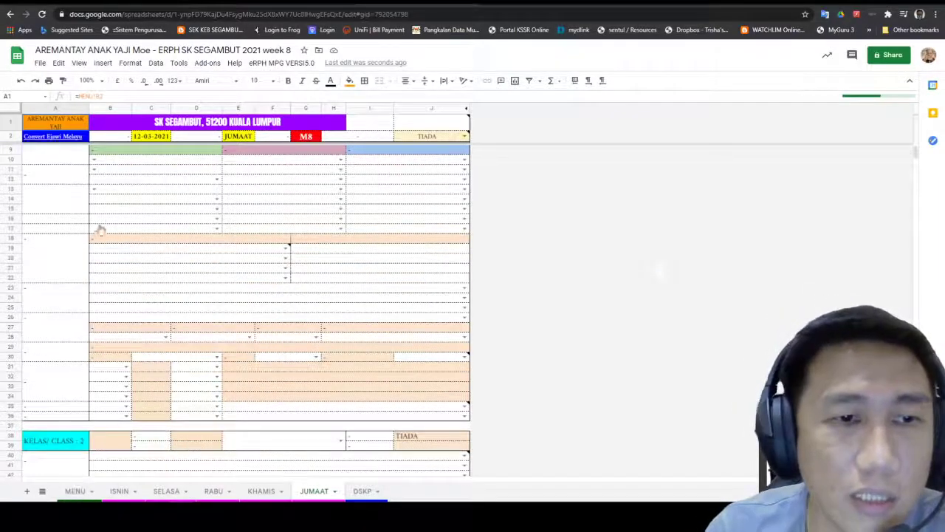
left_click(75, 491)
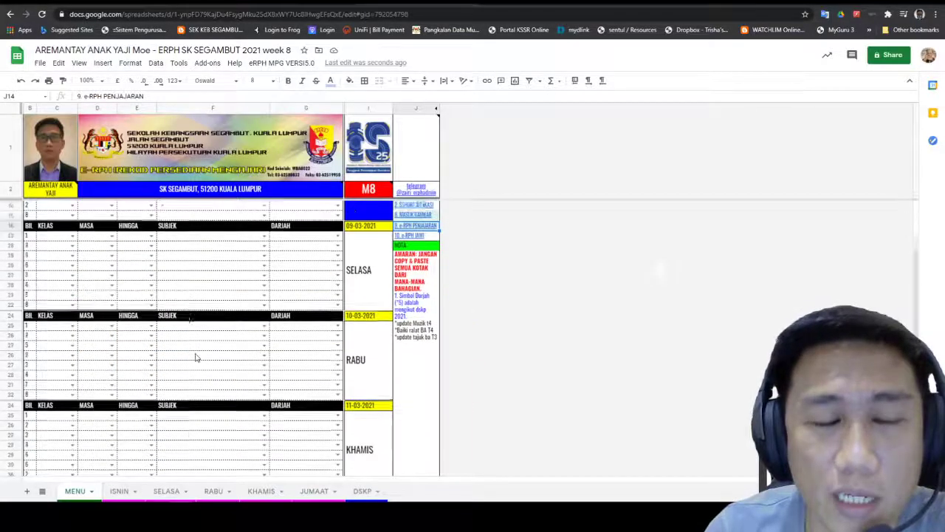
scroll(194, 377, "down", 3)
scroll(188, 376, "up", 3)
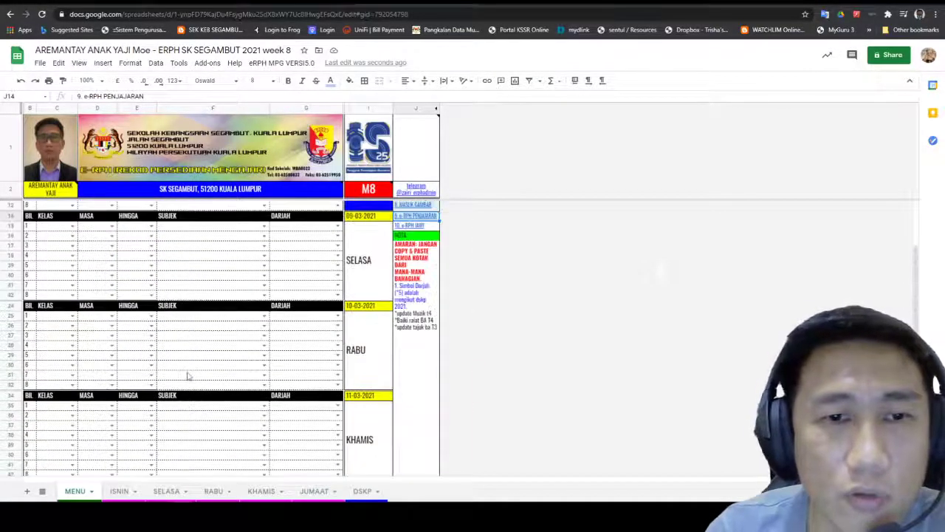
scroll(181, 388, "up", 2)
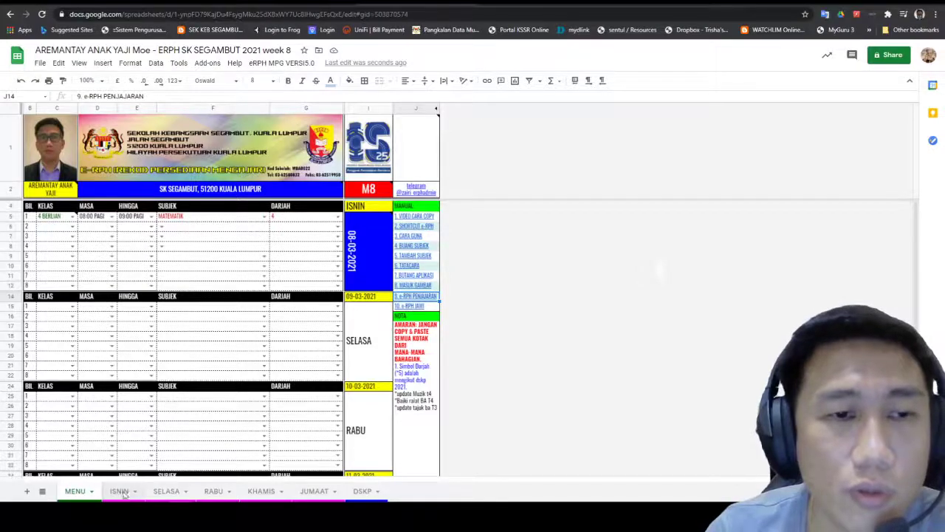
left_click(120, 492)
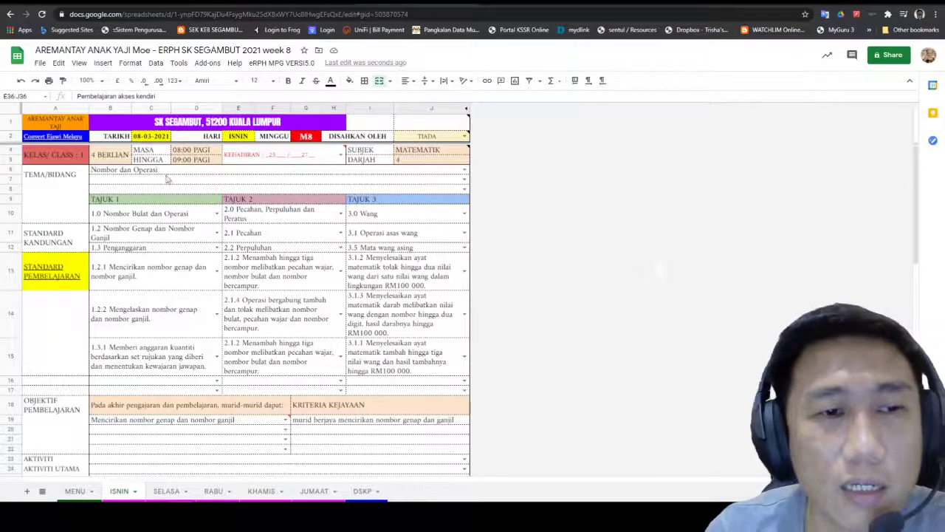
scroll(245, 329, "down", 5)
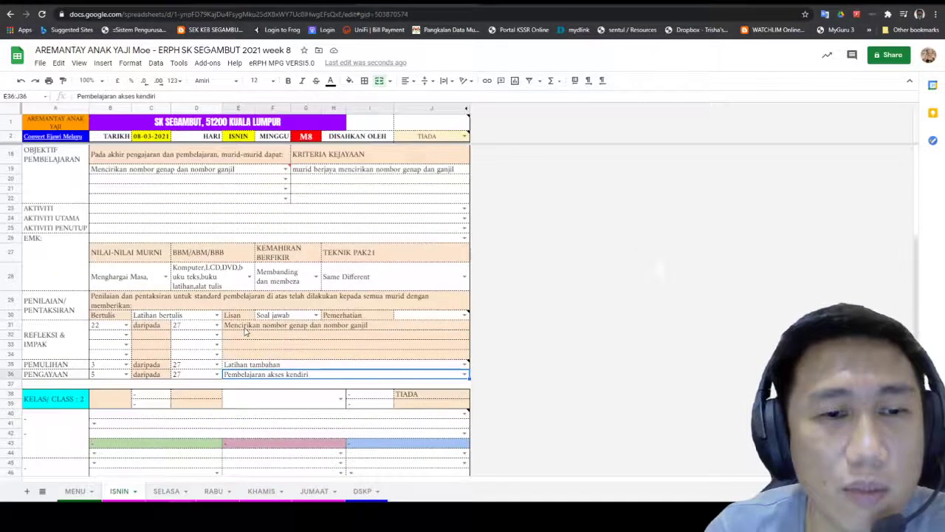
scroll(240, 344, "down", 5)
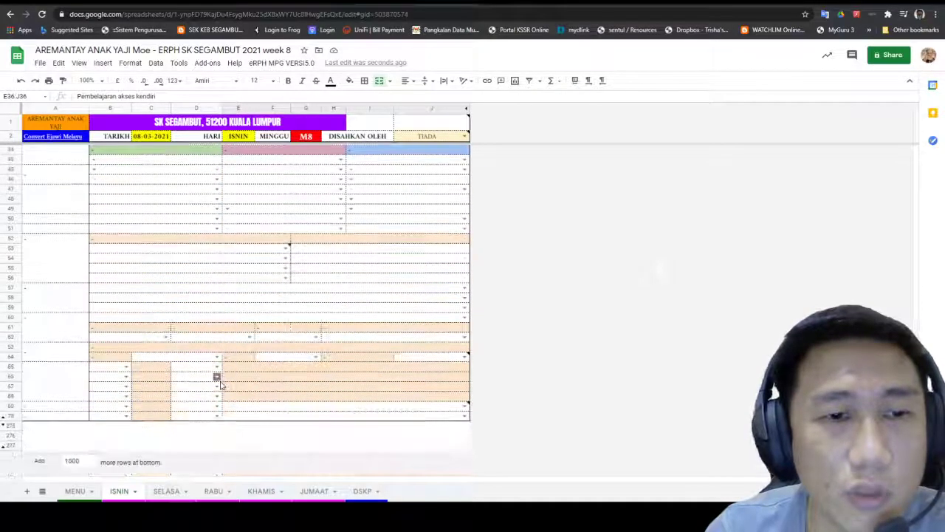
scroll(220, 384, "up", 3)
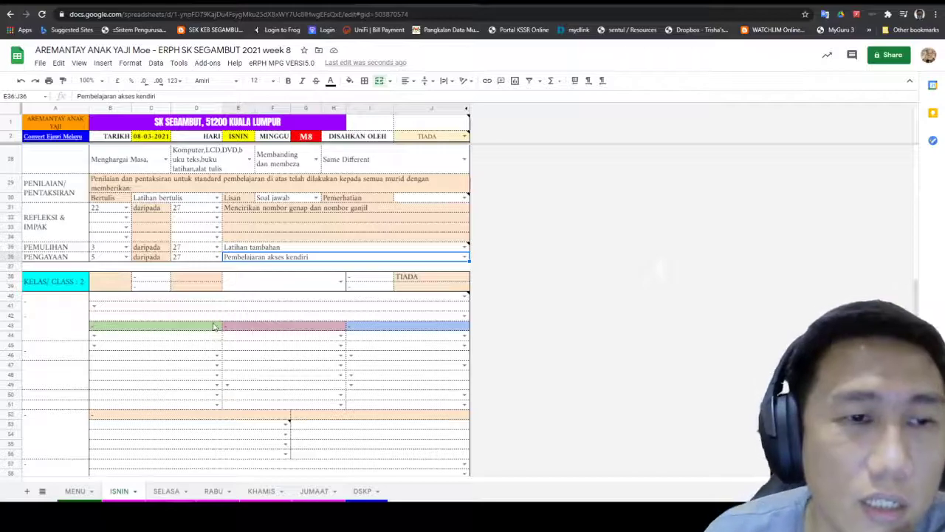
scroll(214, 325, "up", 2)
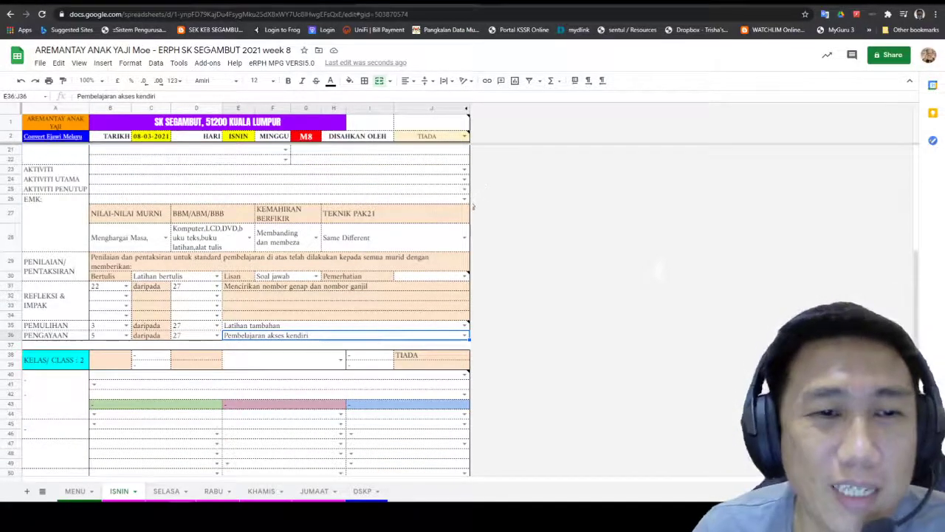
Step: Set the EMK entry to Nilai Murni, replacing the briefly chosen TIADA
left_click(464, 199)
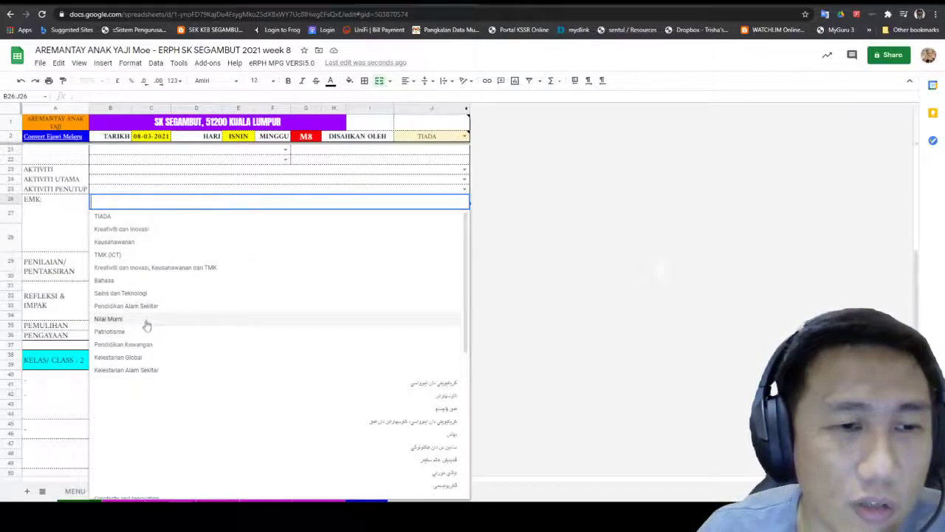
left_click(170, 217)
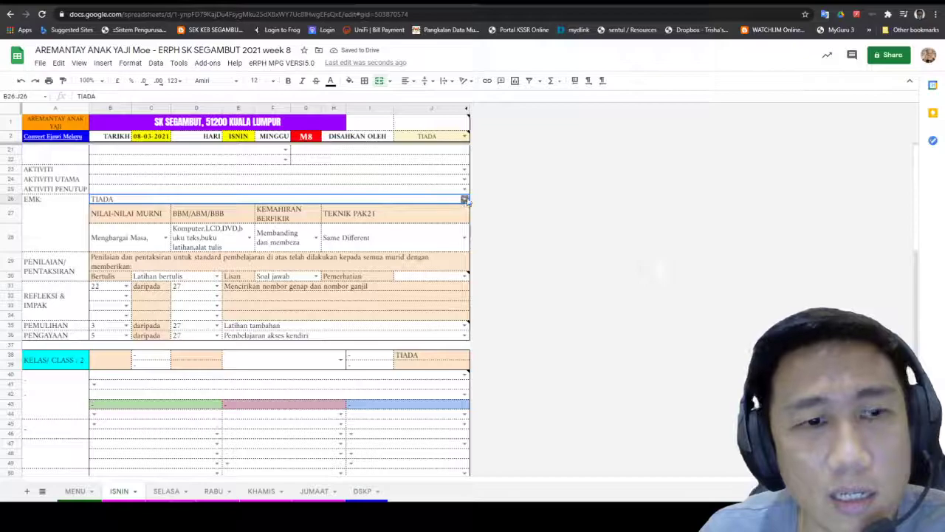
left_click(465, 199)
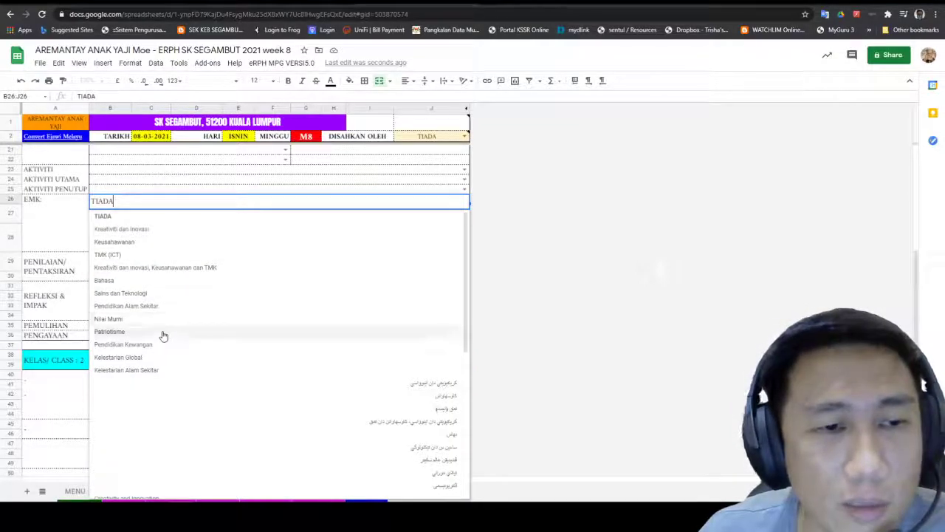
left_click(161, 319)
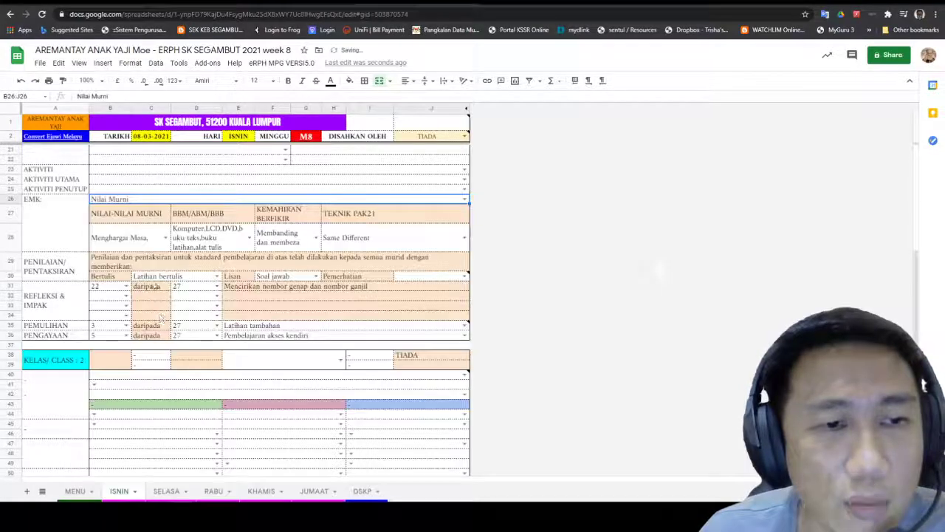
Step: Keep 'Menghargai Masa,' in B28 and scroll through the ISNIN sheet to review it
left_click(164, 238)
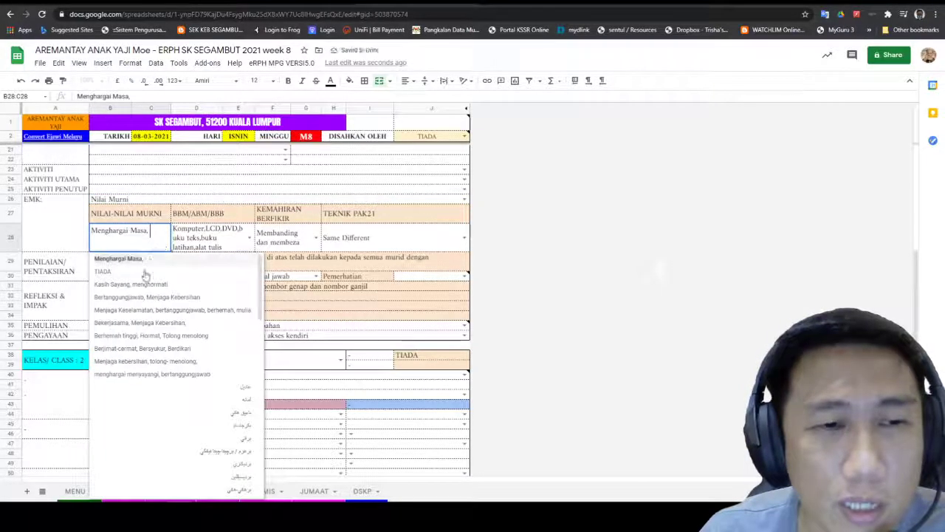
left_click(133, 259)
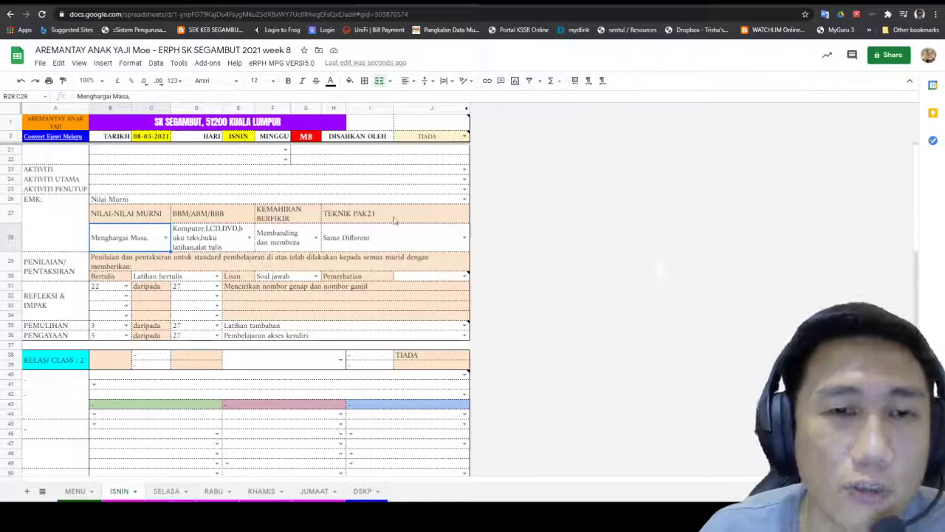
scroll(247, 277, "down", 5)
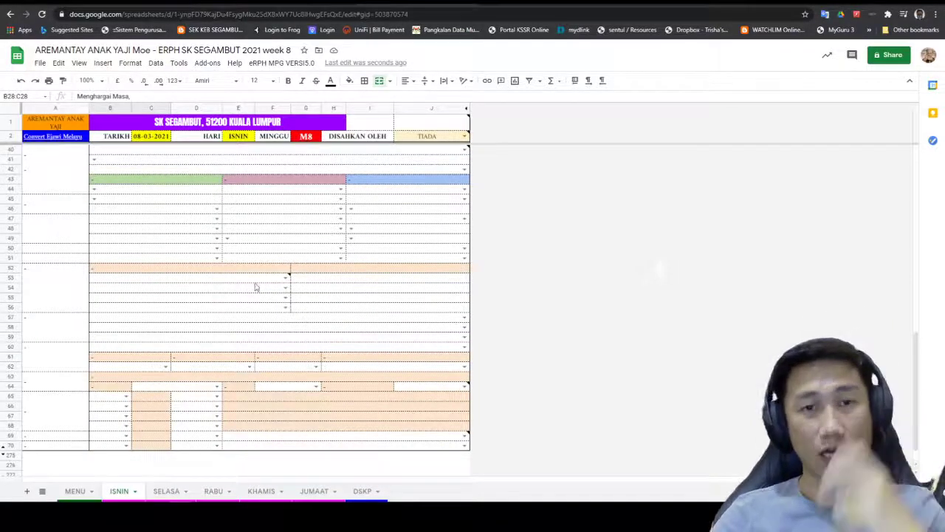
scroll(323, 312, "up", 6)
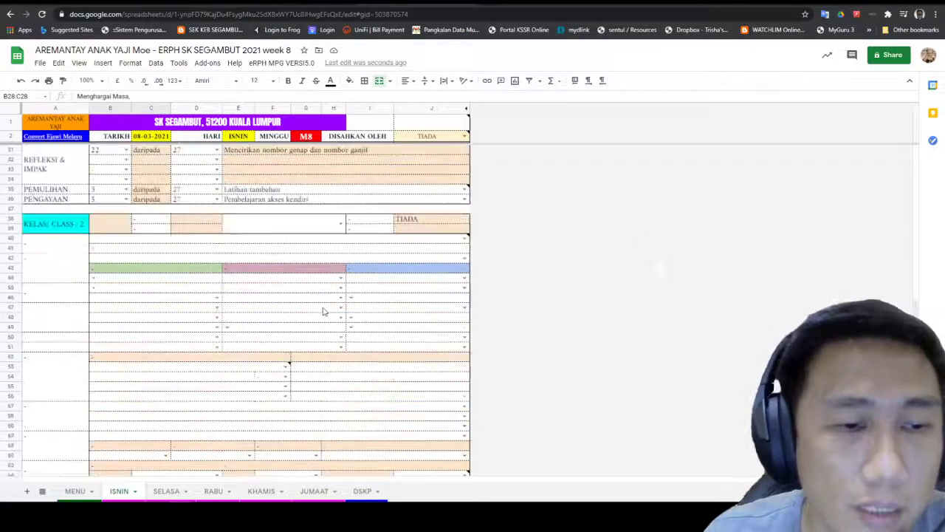
scroll(323, 430, "up", 5)
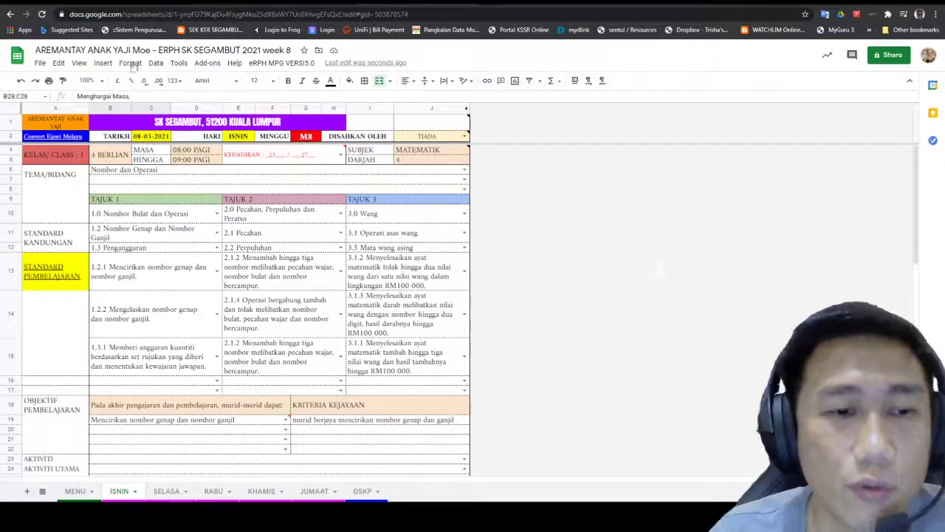
Step: Clear the Drive ERPH folder selection, then open the week 7 spreadsheet attached to ERPH MAC (DUMMY)
mouse_move(56, 137)
left_click(124, 3)
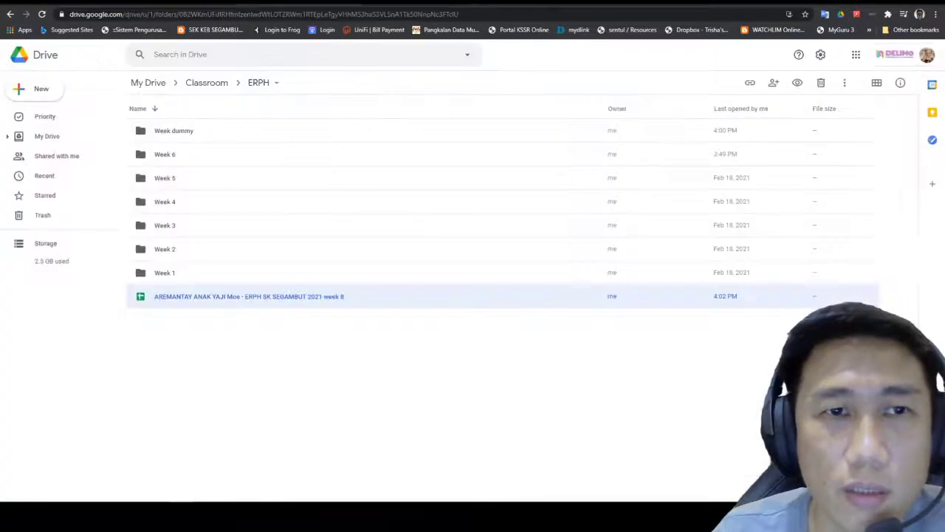
left_click(297, 348)
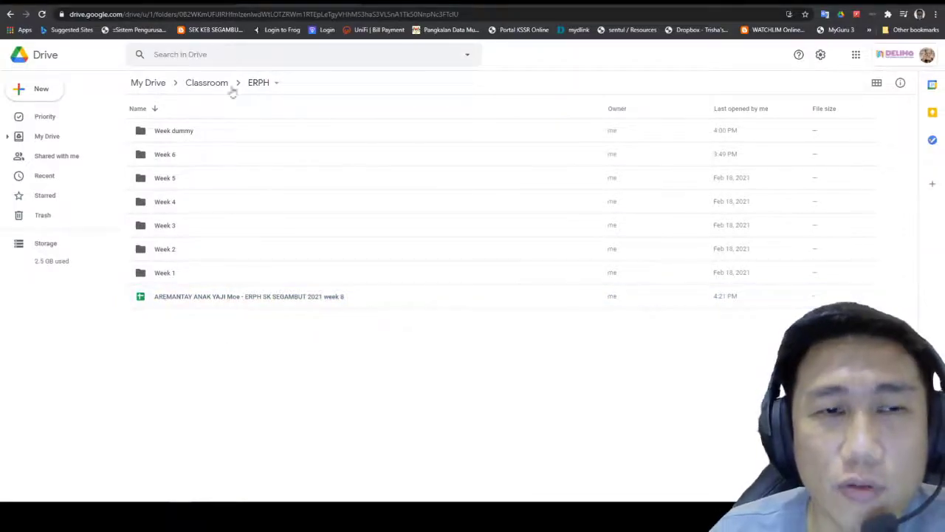
left_click(59, 2)
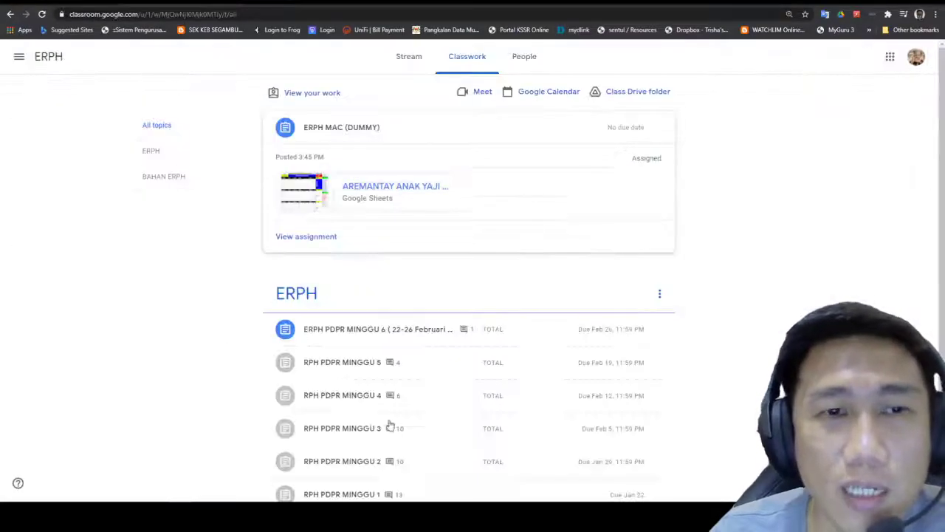
left_click(405, 187)
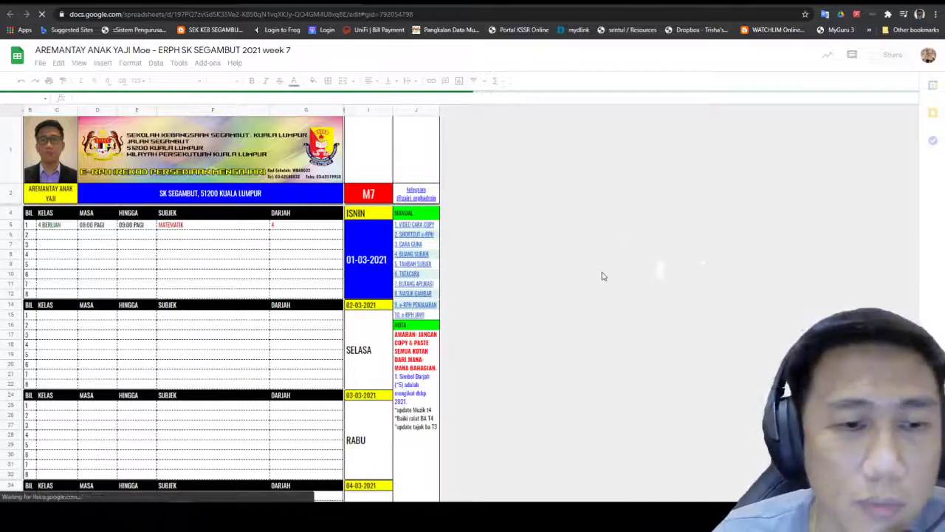
Step: Show the week 7 file's ISNIN sheet dated 01-03-2021 and scroll through its blank plan
scroll(579, 233, "down", 5)
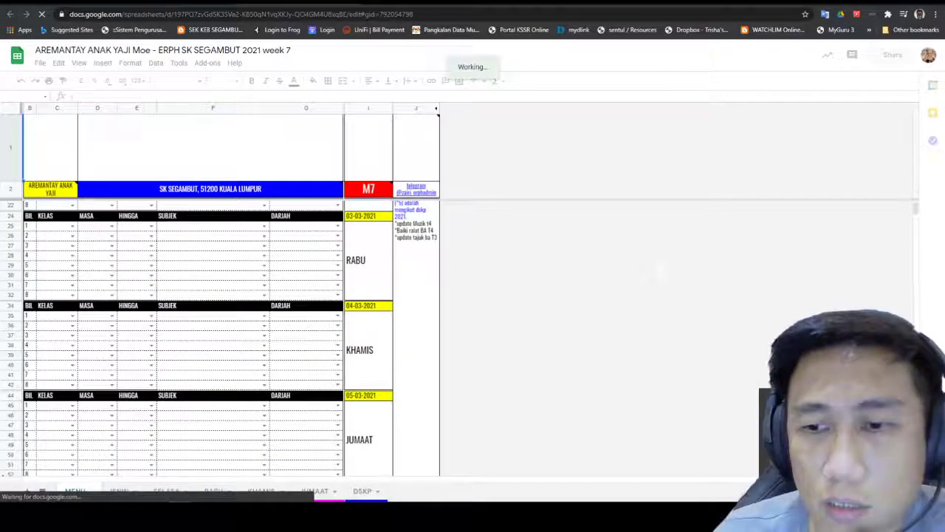
scroll(376, 303, "down", 5)
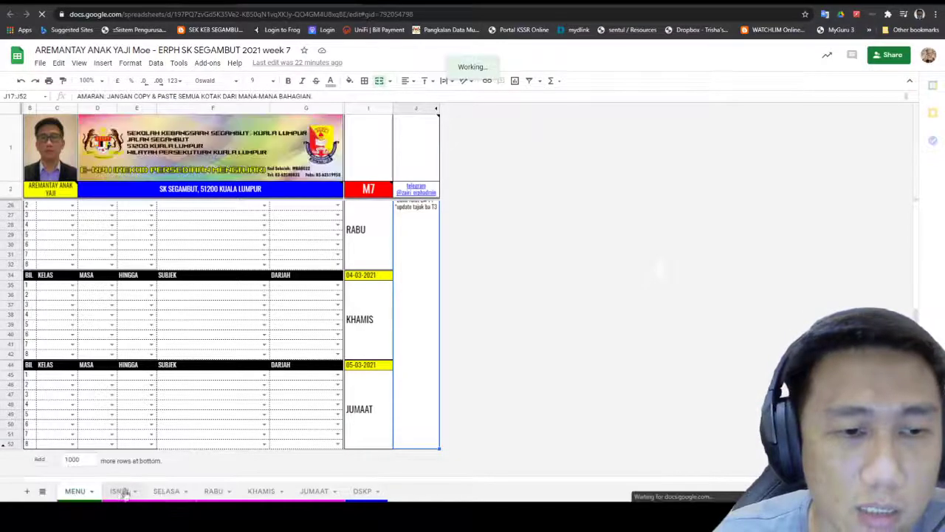
left_click(119, 491)
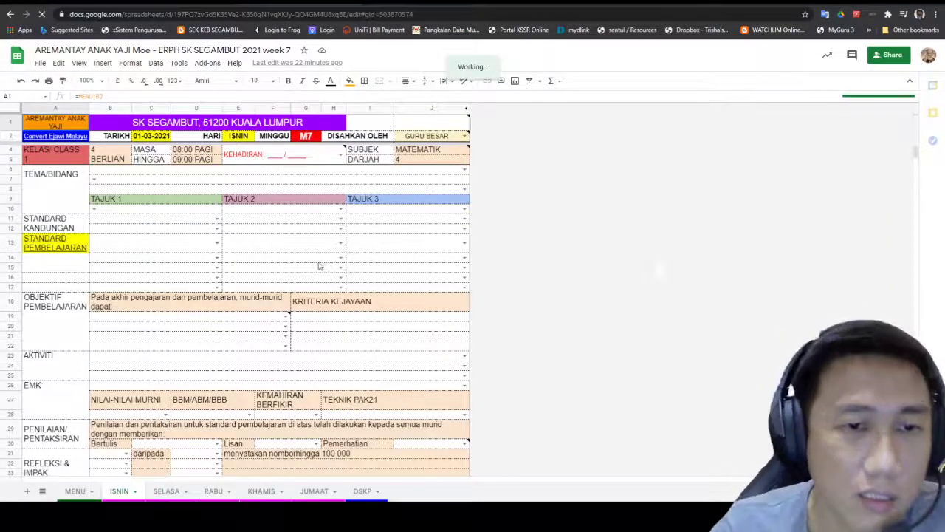
scroll(320, 266, "down", 5)
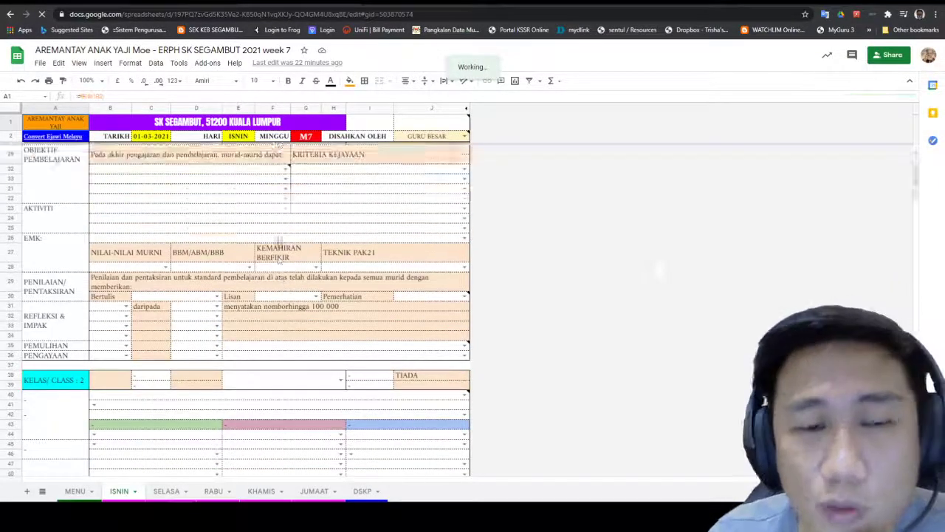
scroll(279, 241, "up", 3)
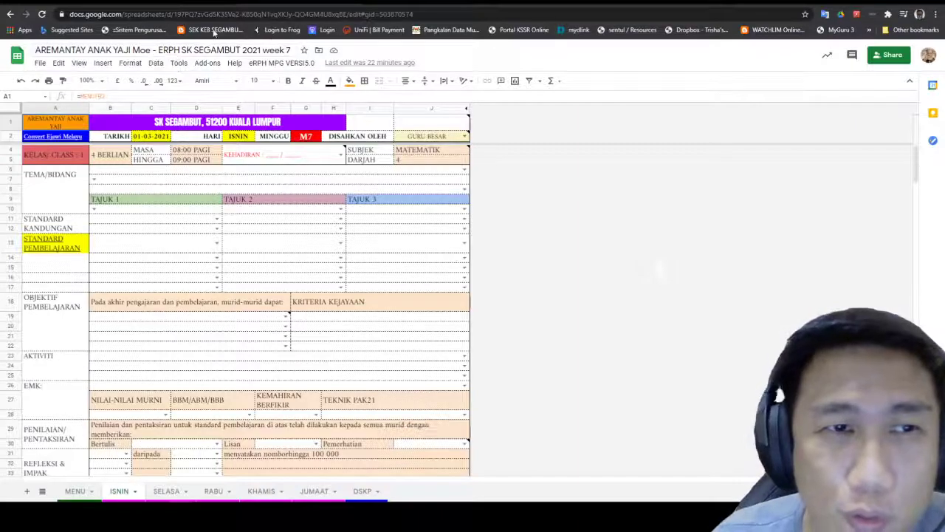
Step: Reopen the week 8 e-RPH spreadsheet (M8, 08-03-2021) from the class's Drive folder
left_click(379, 3)
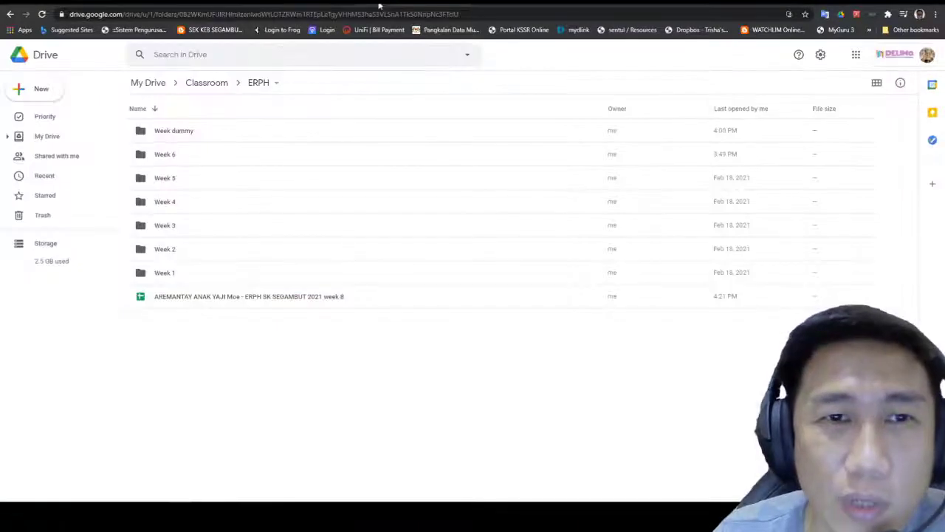
left_click(169, 4)
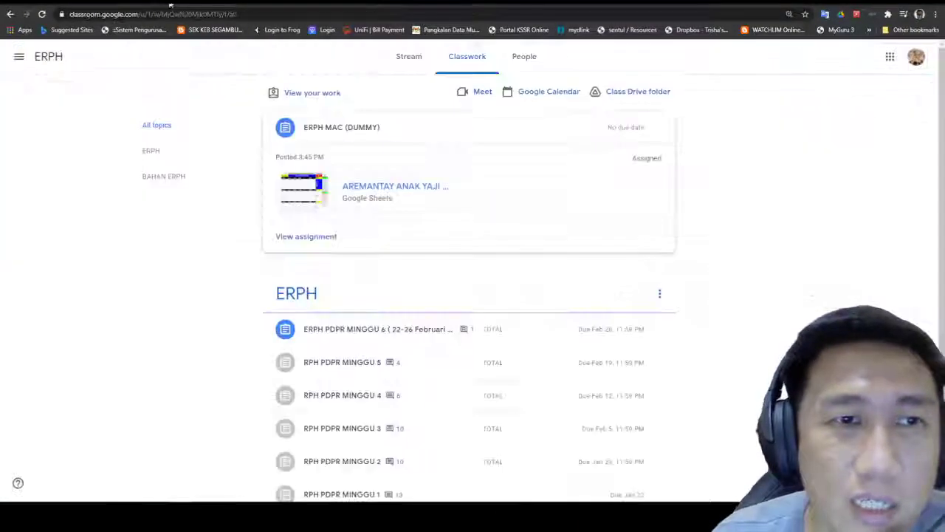
left_click(616, 94)
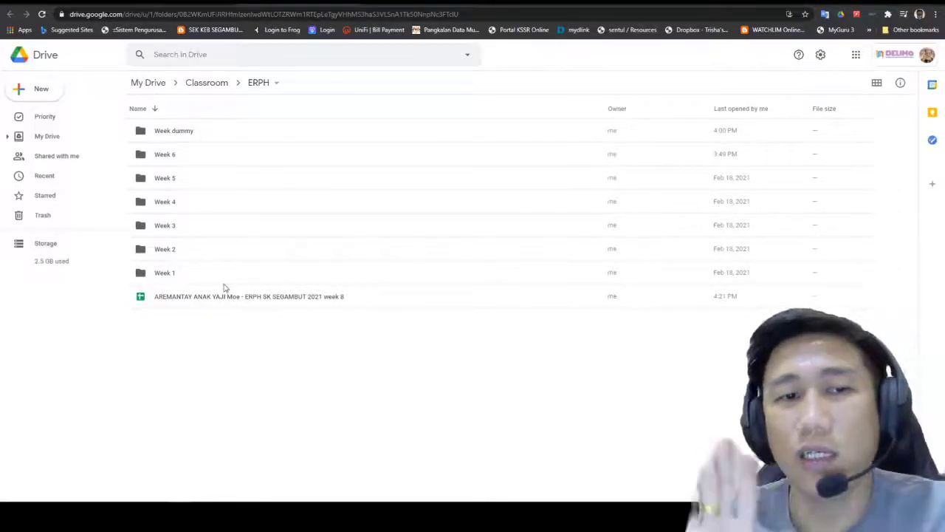
left_click(188, 297)
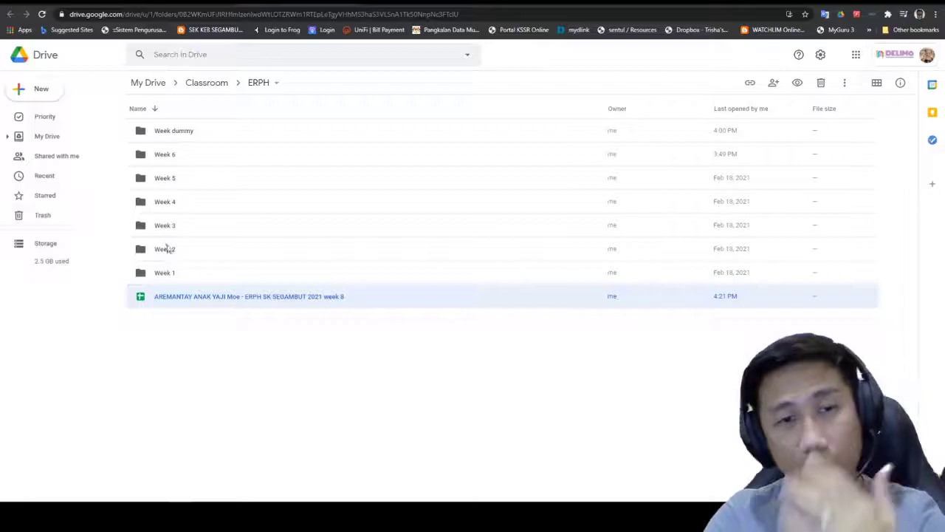
double_click(224, 298)
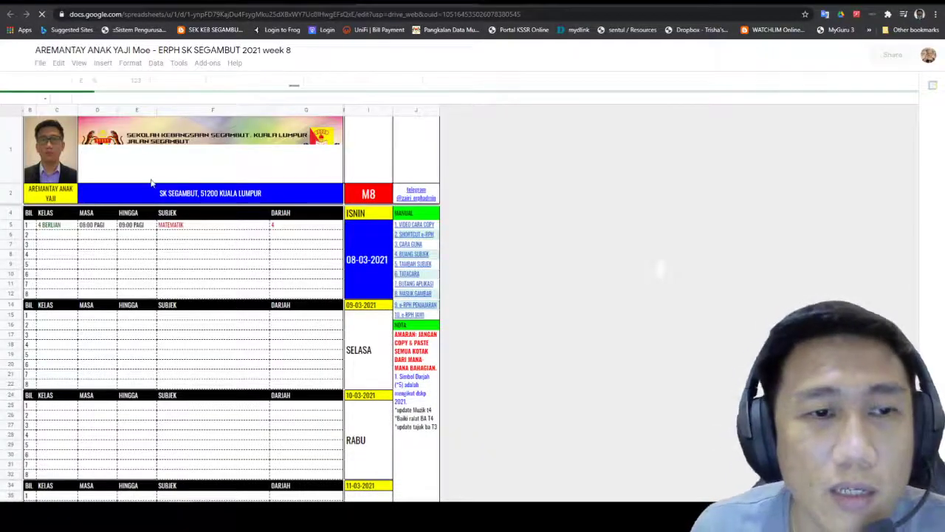
Step: Show the week 8 file's ISNIN sheet and scroll to its EMK and NILAI-NILAI MURNI rows
scroll(238, 339, "down", 3)
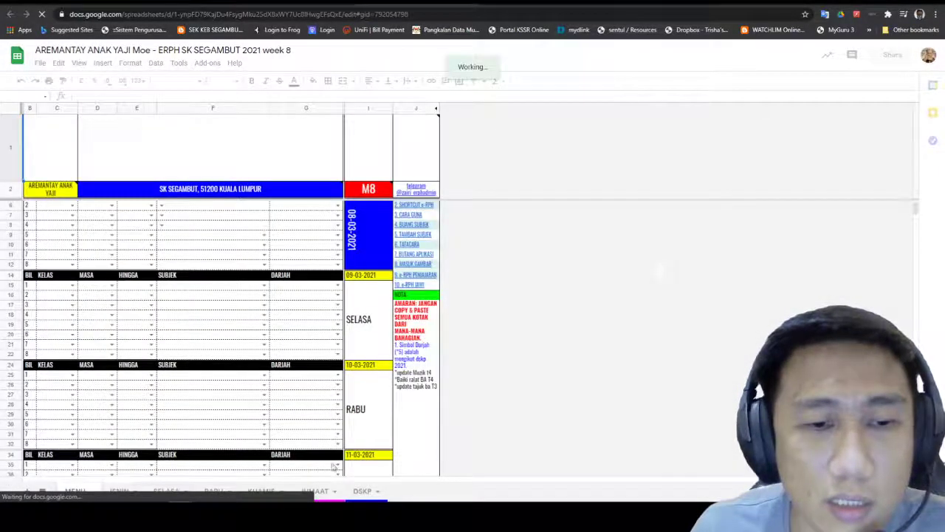
left_click(120, 490)
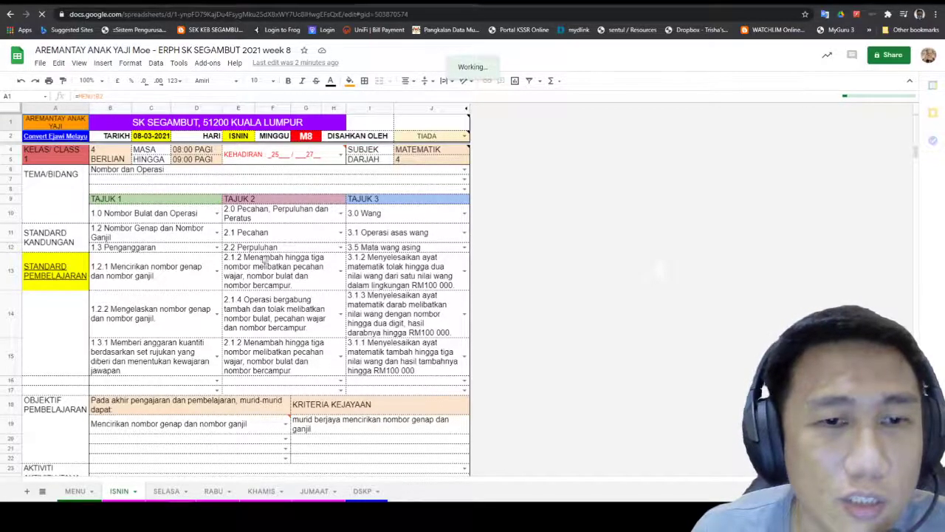
scroll(273, 280, "down", 3)
scroll(314, 305, "down", 2)
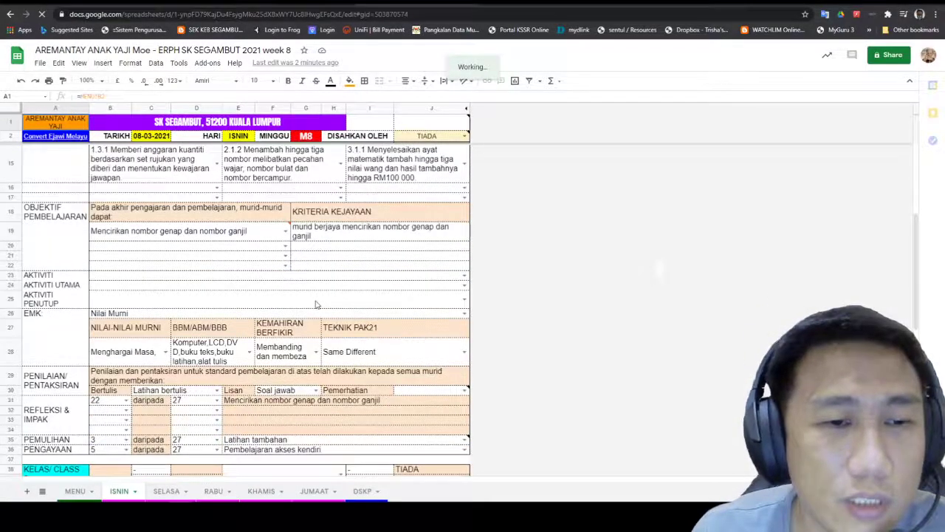
scroll(314, 295, "down", 4)
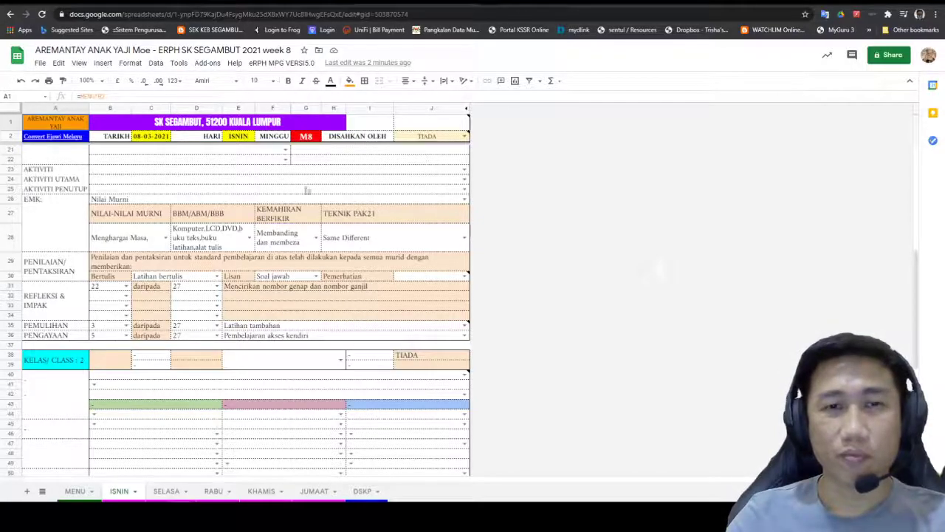
Step: Select the week 8 file in Drive, then view the ERPH MAC (DUMMY) assignment in Classroom
left_click(499, 2)
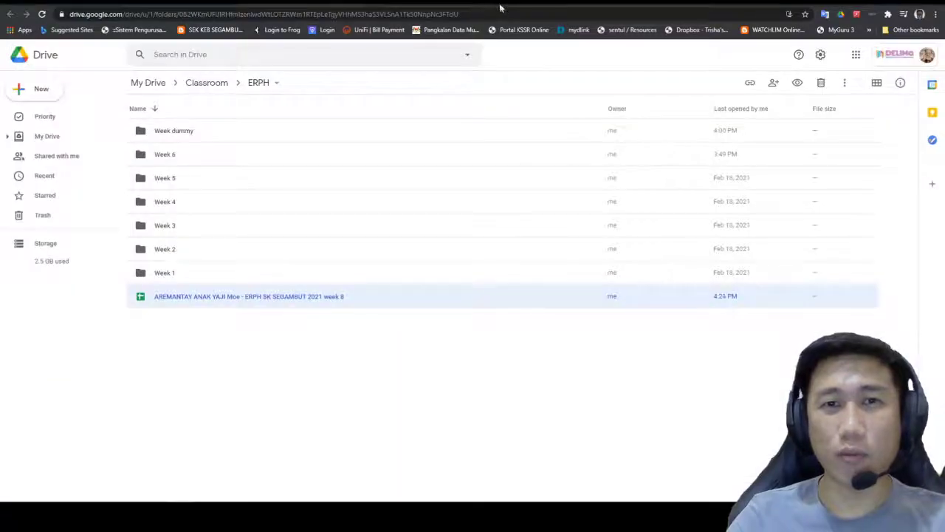
left_click(464, 3)
left_click(465, 3)
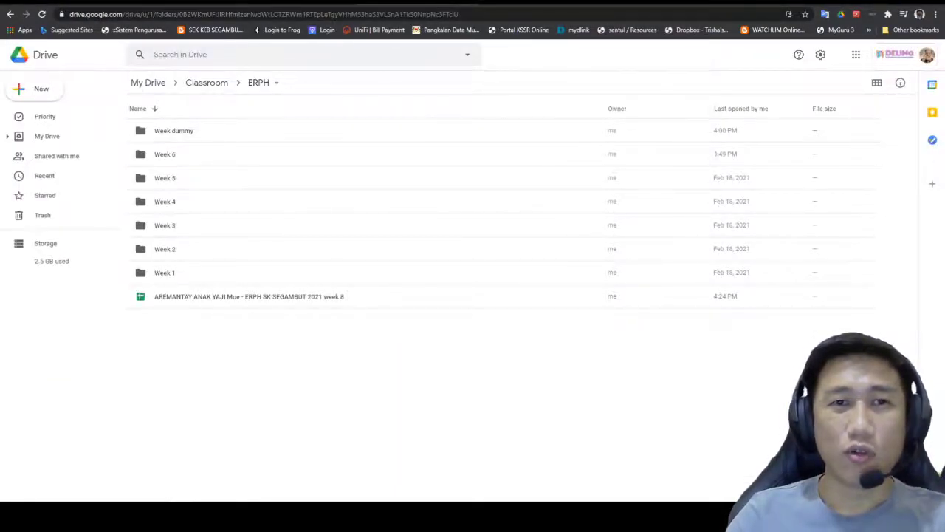
left_click(249, 296)
left_click(320, 6)
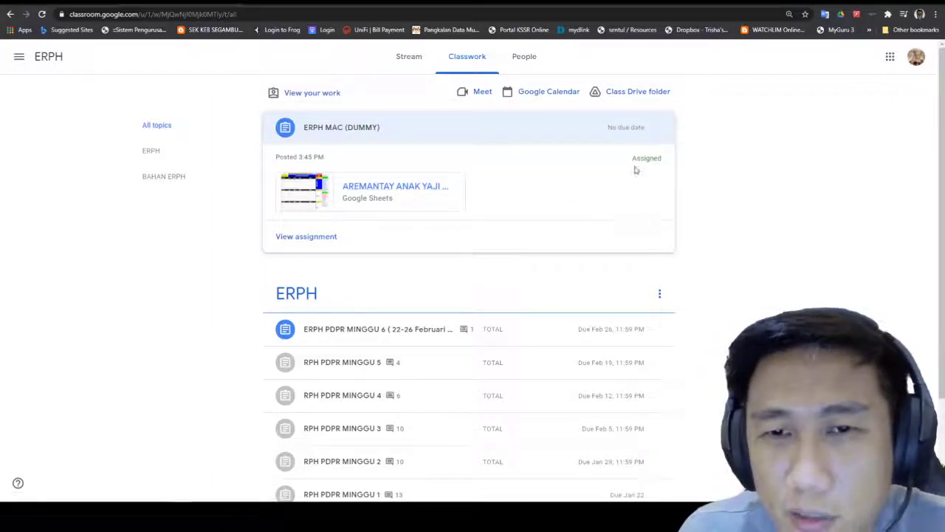
left_click(309, 237)
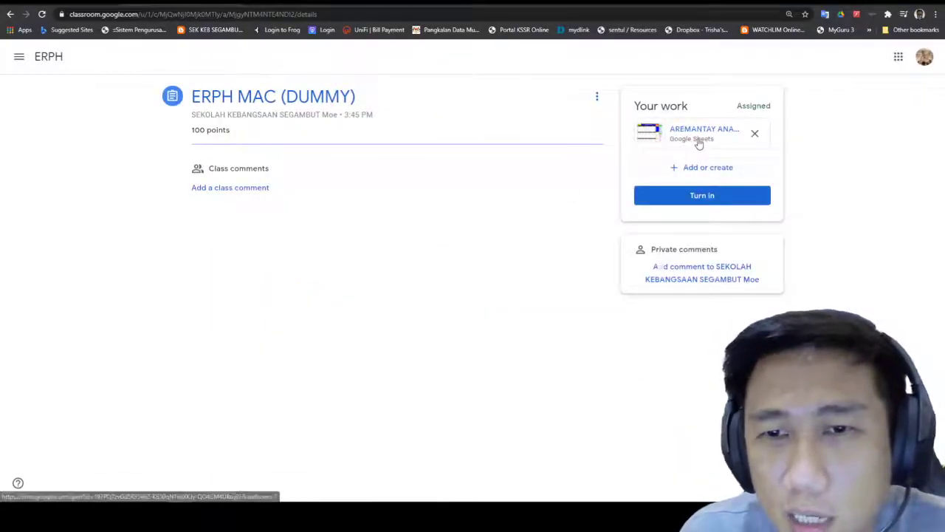
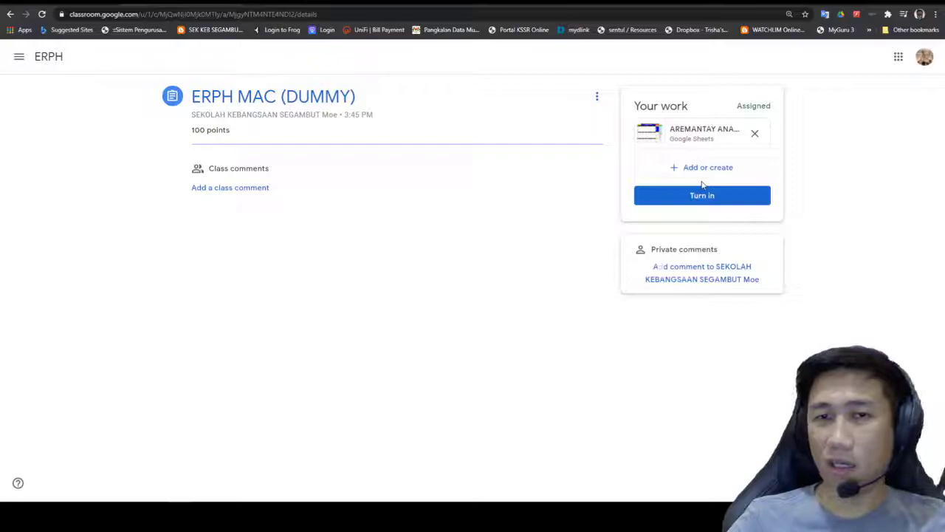
Step: Open the '+ Add or create' menu in the ERPH MAC (DUMMY) Your work panel
left_click(709, 170)
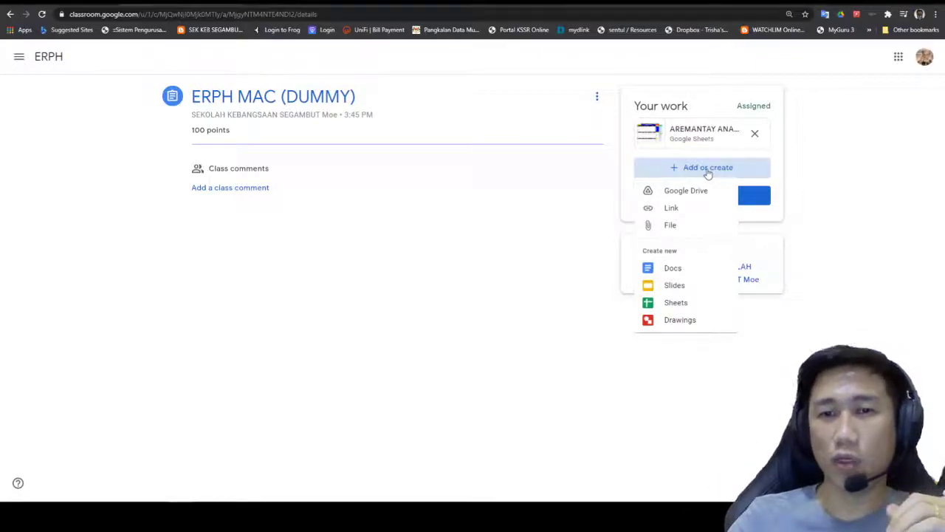
Step: Start a file upload and browse to SK Segambut 2021 > PDP 2021 > Latihtubi matematik
left_click(664, 233)
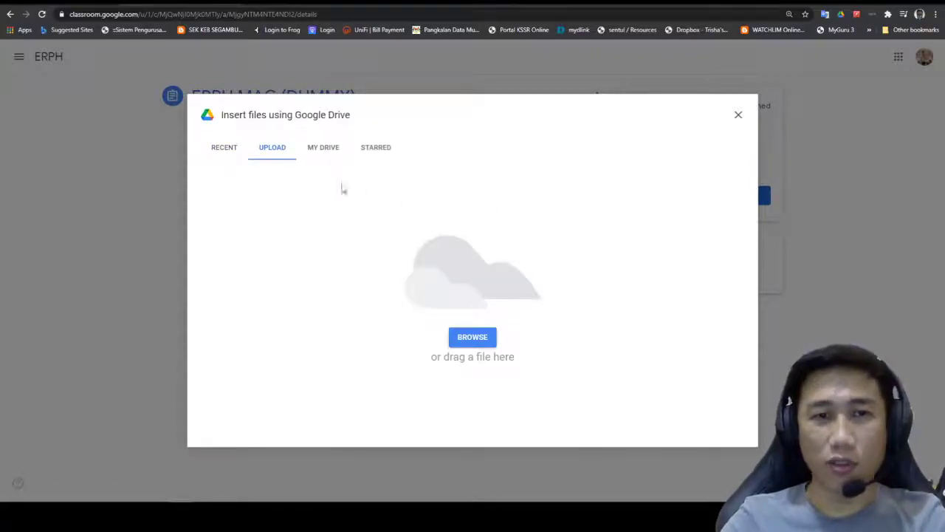
left_click(481, 338)
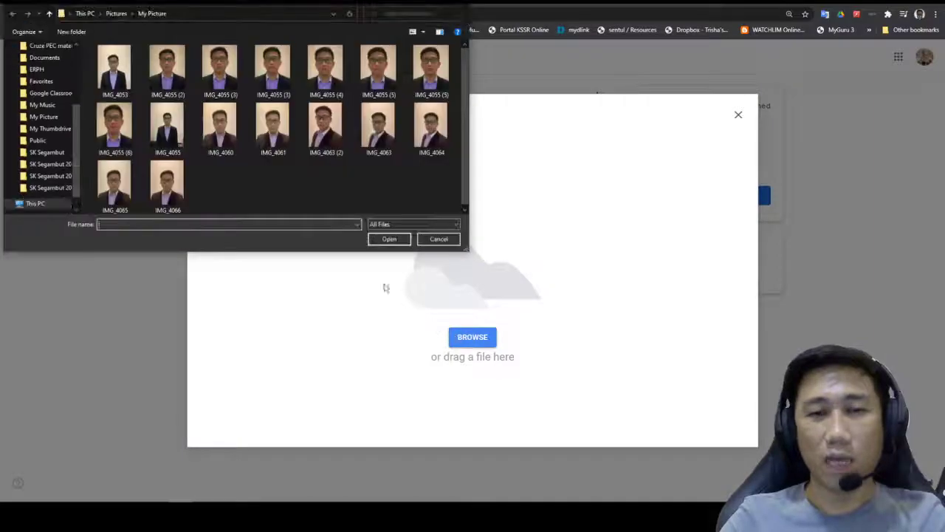
scroll(74, 184, "down", 3)
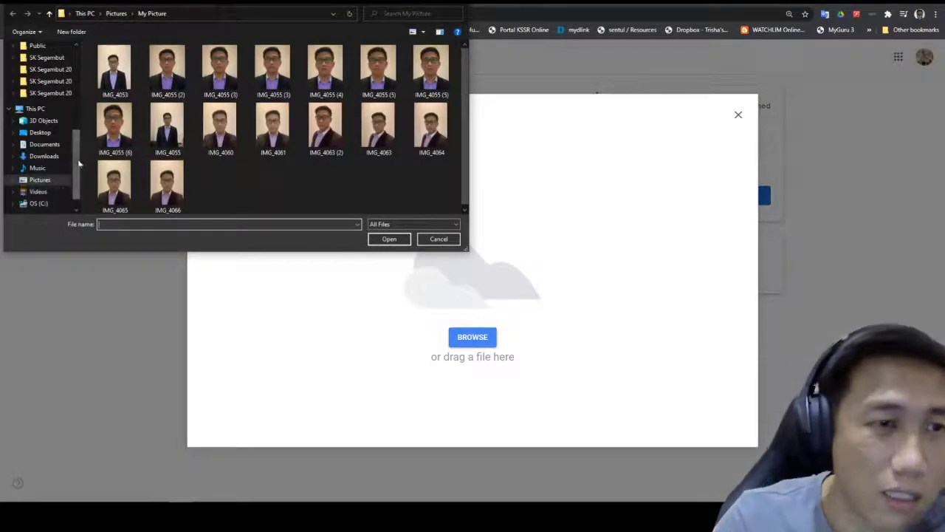
left_click(69, 93)
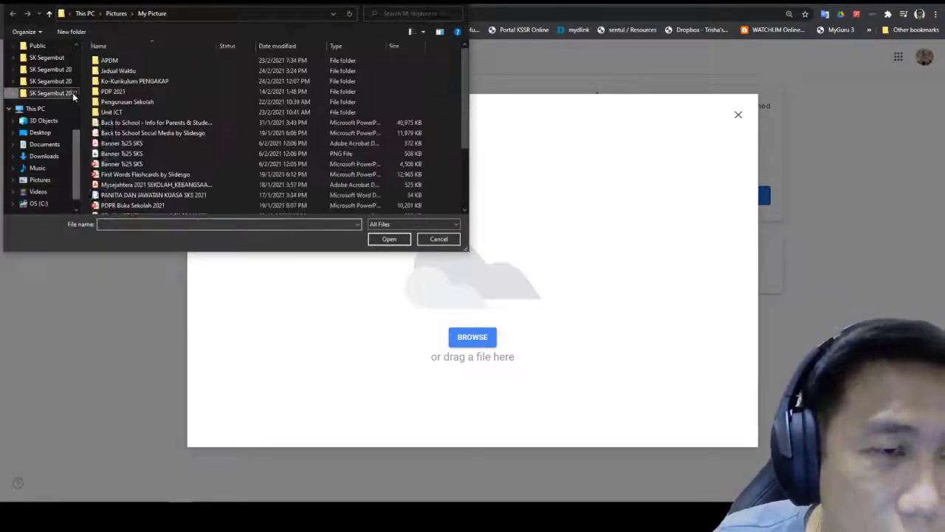
double_click(138, 92)
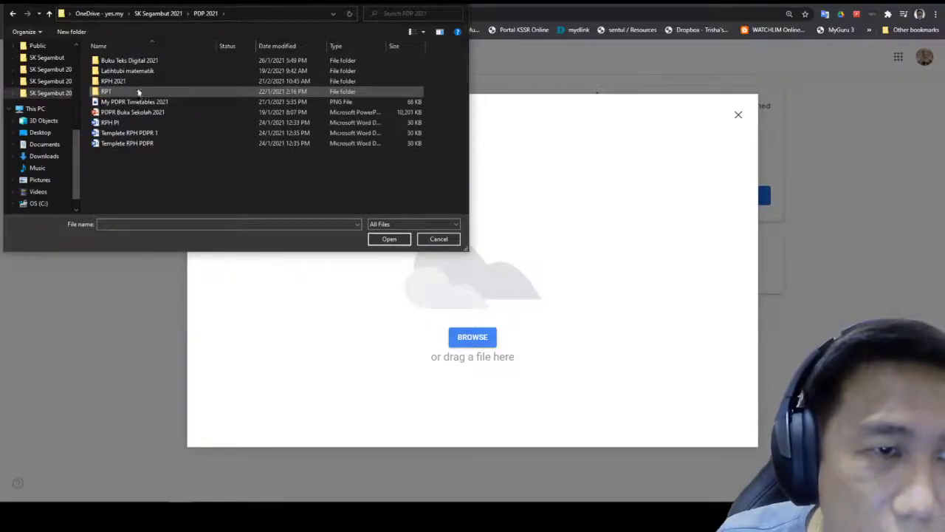
double_click(135, 70)
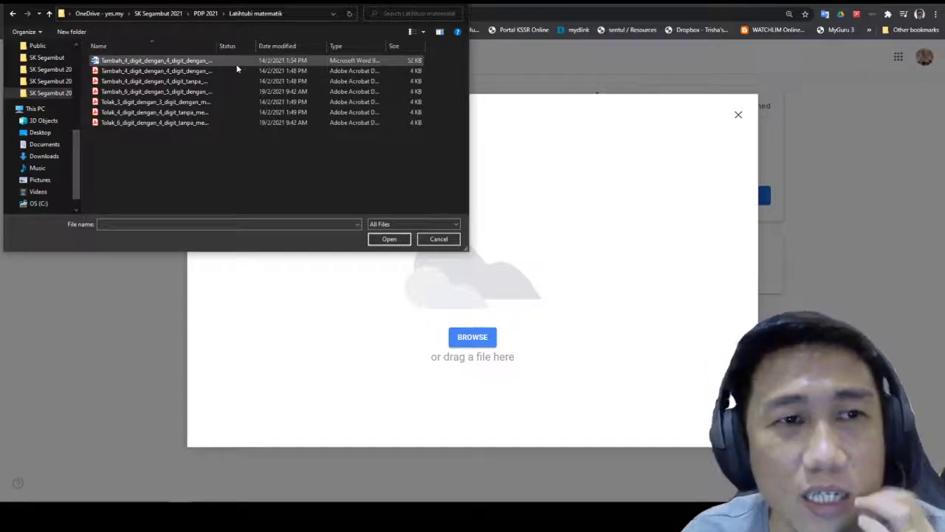
Step: Select the Word worksheet file in the Latihtubi matematik folder
left_click(199, 61)
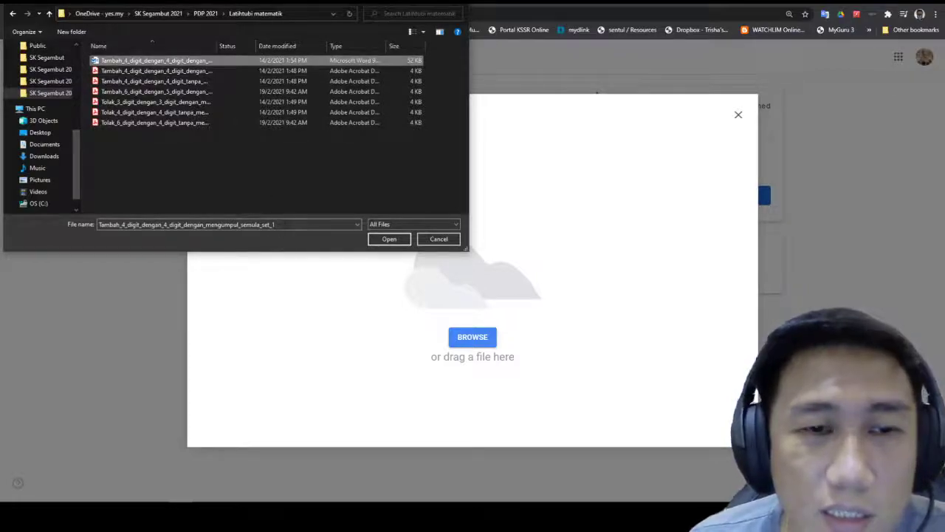
left_click(299, 219)
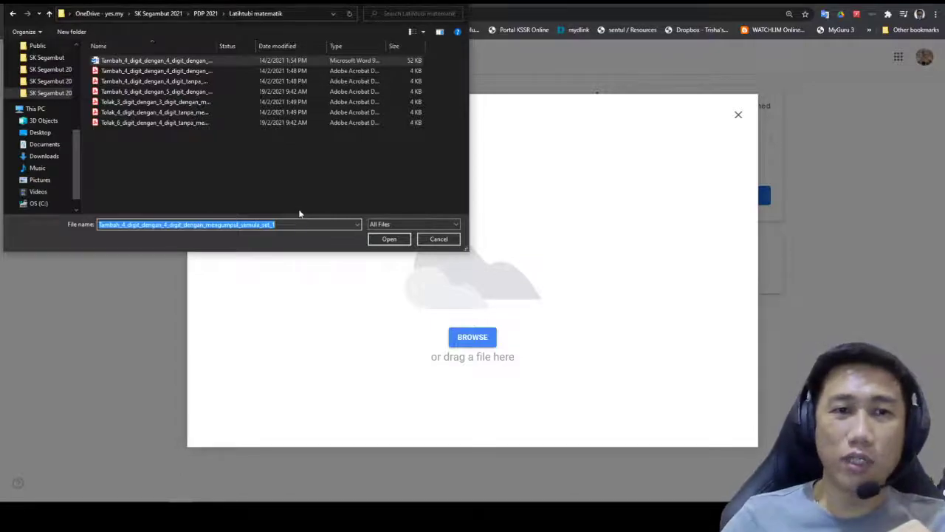
left_click(296, 189)
left_click(169, 62)
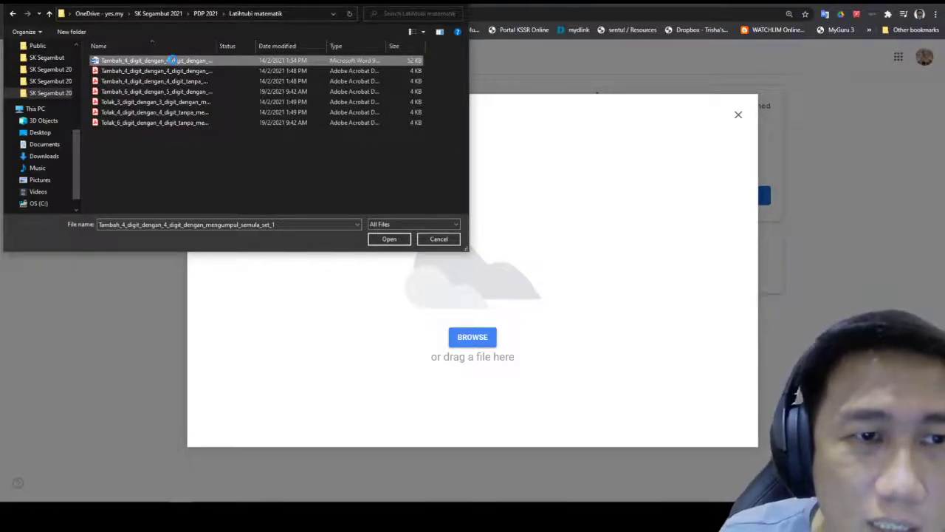
Step: Start renaming the Word worksheet, drafting a name beginning with MT
right_click(173, 62)
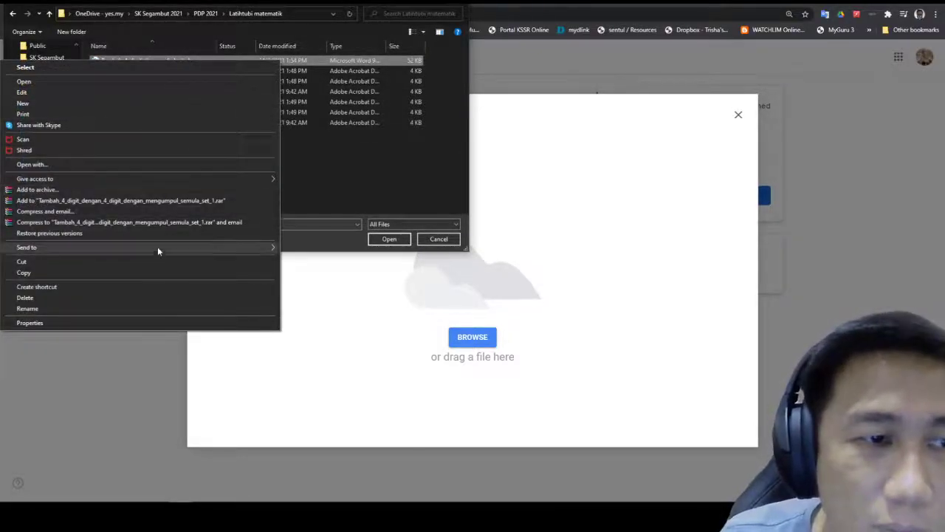
left_click(156, 308)
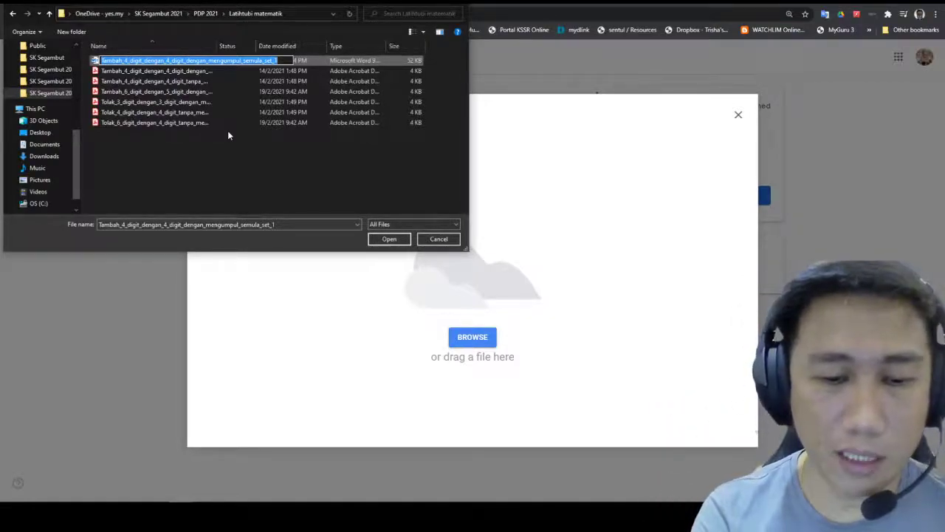
type("MT")
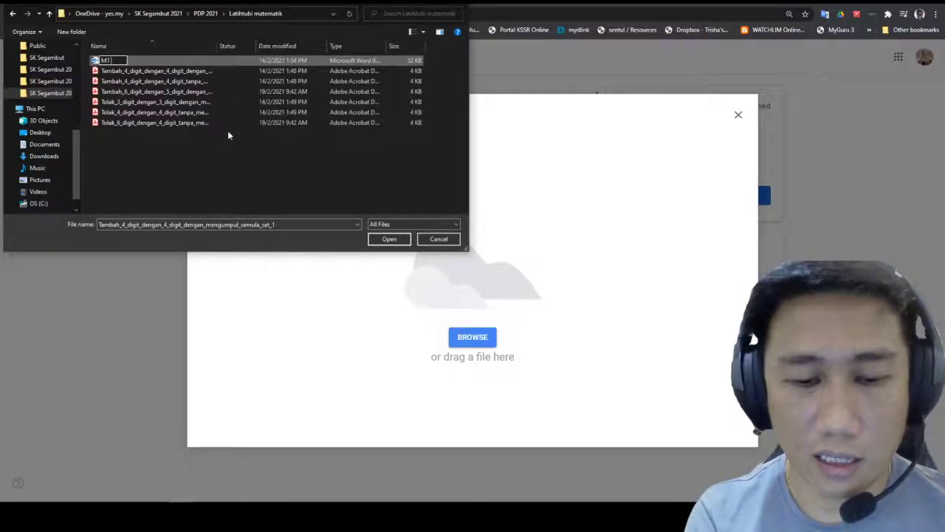
type("INS")
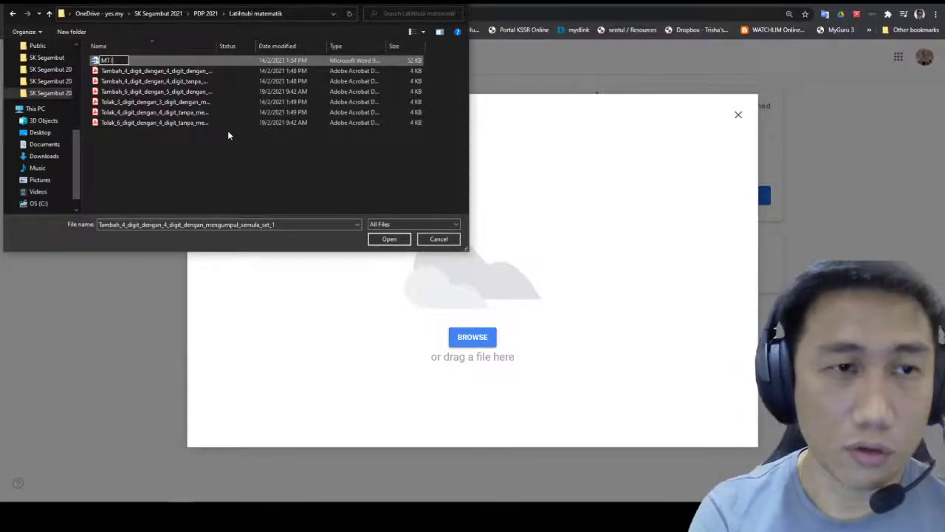
key("BackSpace")
key("BackSpace")
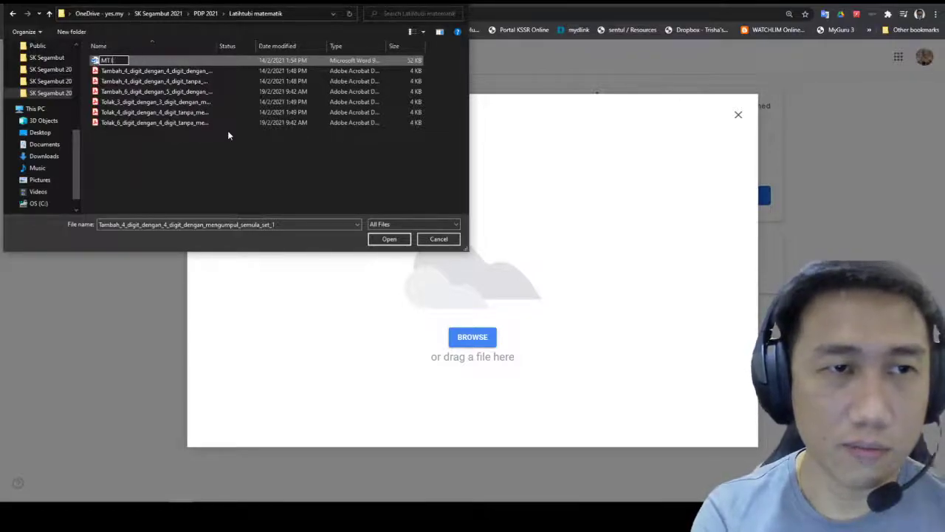
type("SIN")
key("BackSpace")
key("BackSpace")
type("NIN")
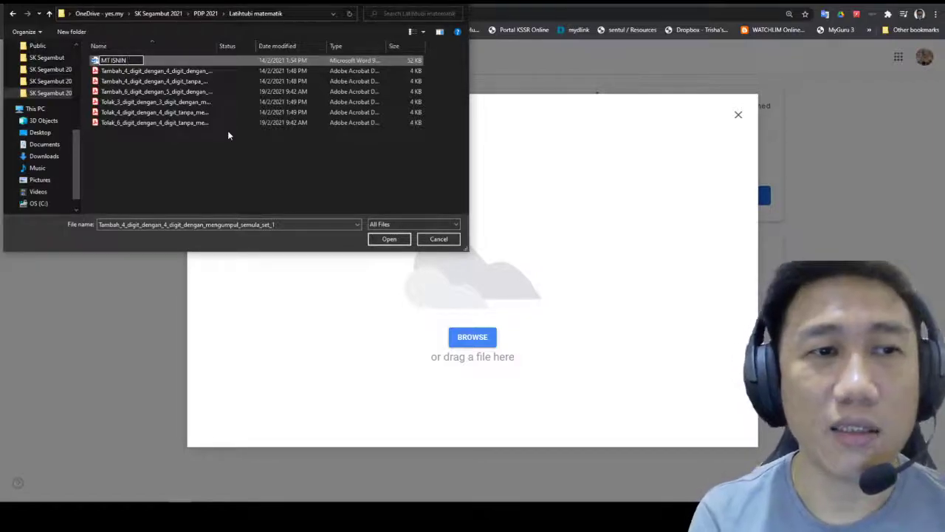
Step: Finish the name as MT 4B ISNIN 24.2.2021 and select the renamed file
key("BackSpace")
key("BackSpace")
key("BackSpace")
key("BackSpace")
key("BackSpace")
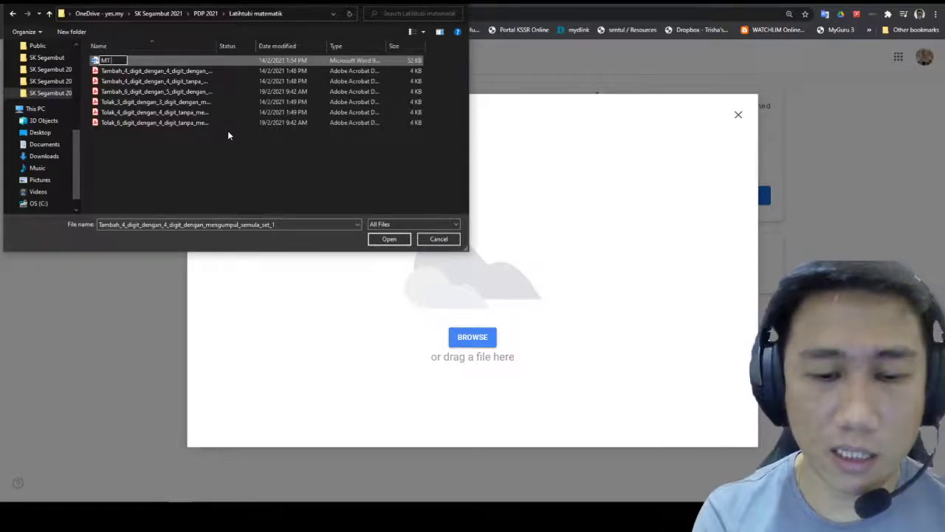
type("S")
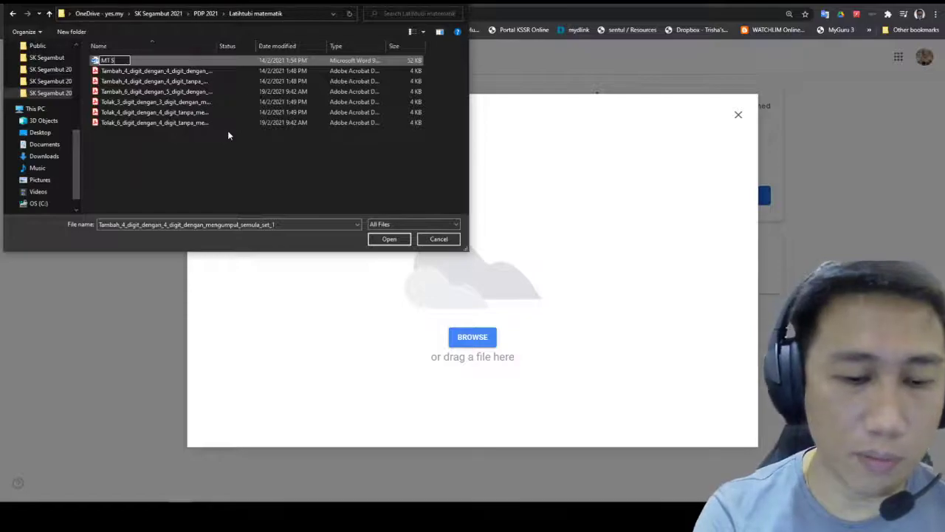
key("BackSpace")
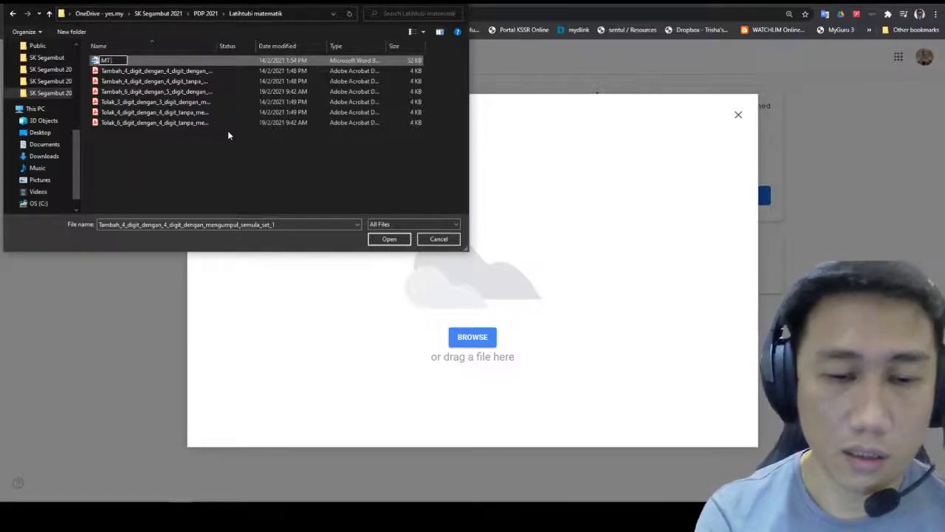
type("4B")
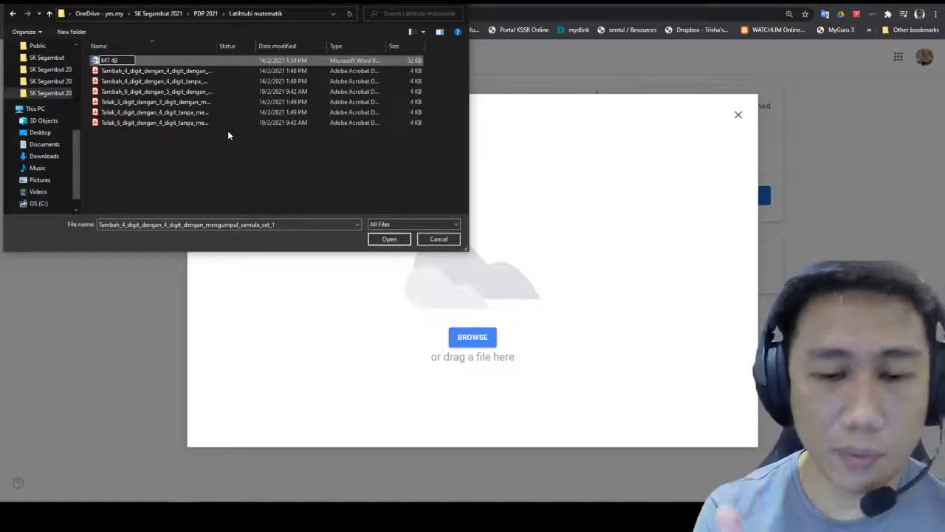
type(" ISNIN")
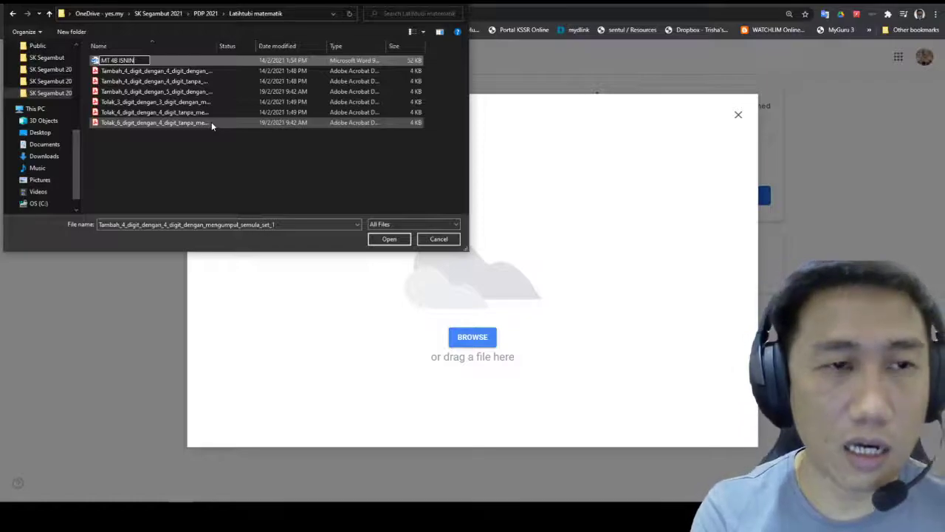
type("2")
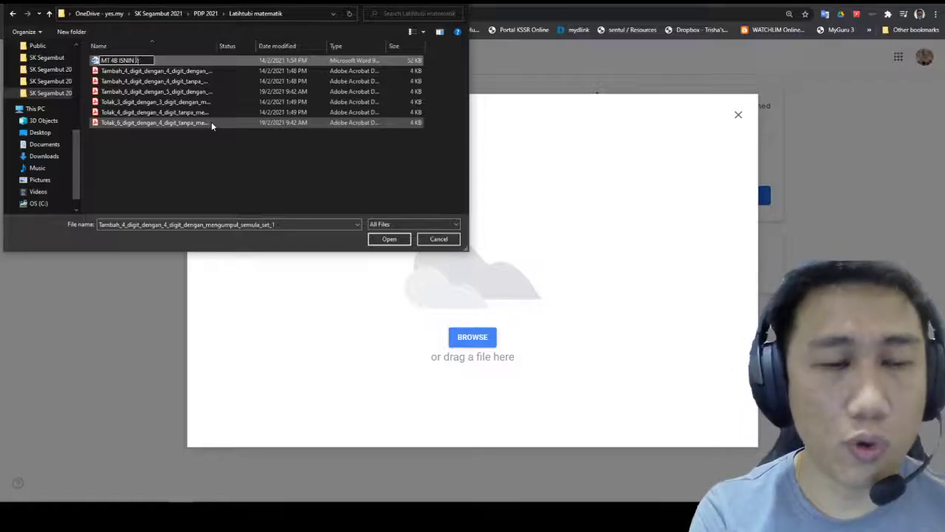
type("4.2.2021")
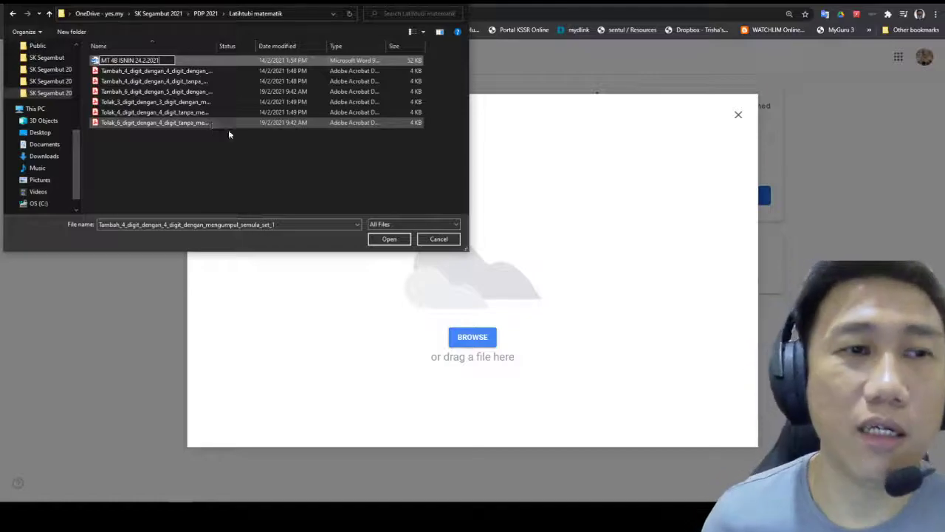
left_click(384, 191)
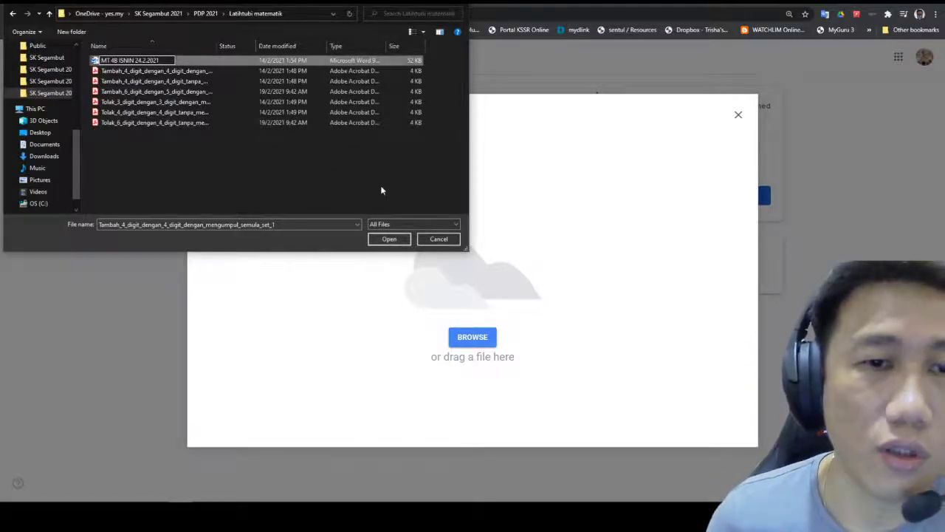
left_click(147, 65)
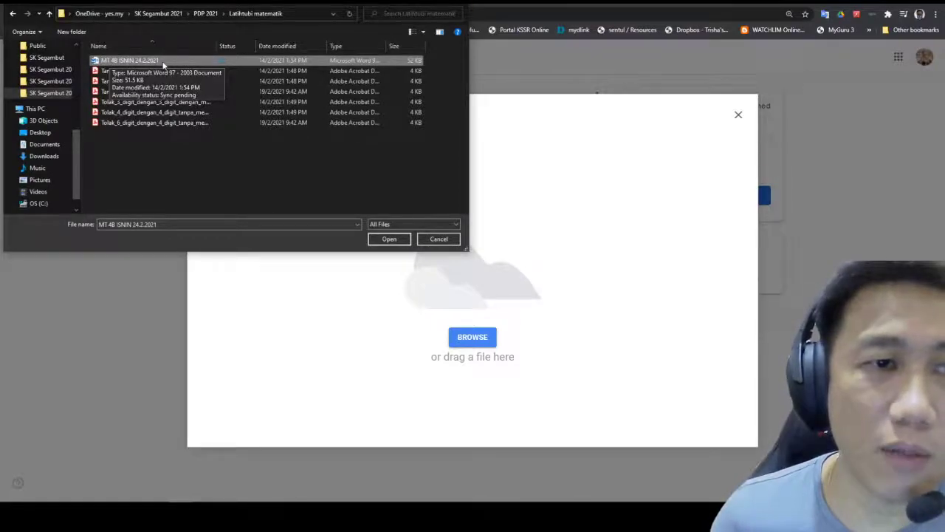
Step: Upload MT 4B ISNIN 24.2.2021 and turn in the work with the Sheets and Word attachments
left_click(385, 240)
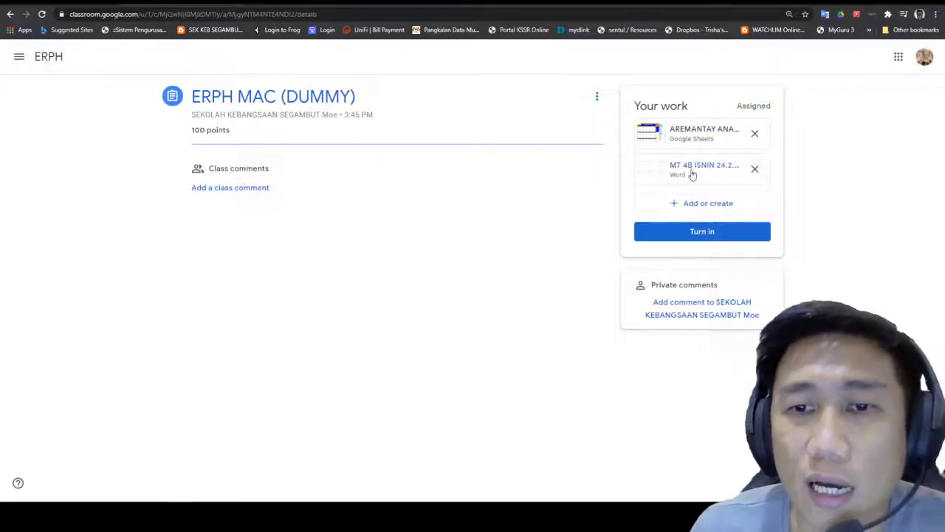
left_click(703, 235)
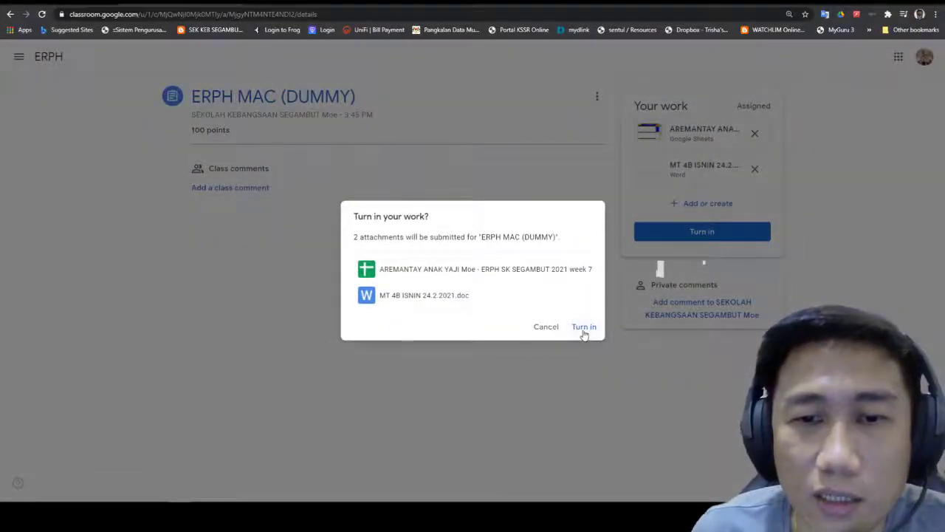
left_click(583, 327)
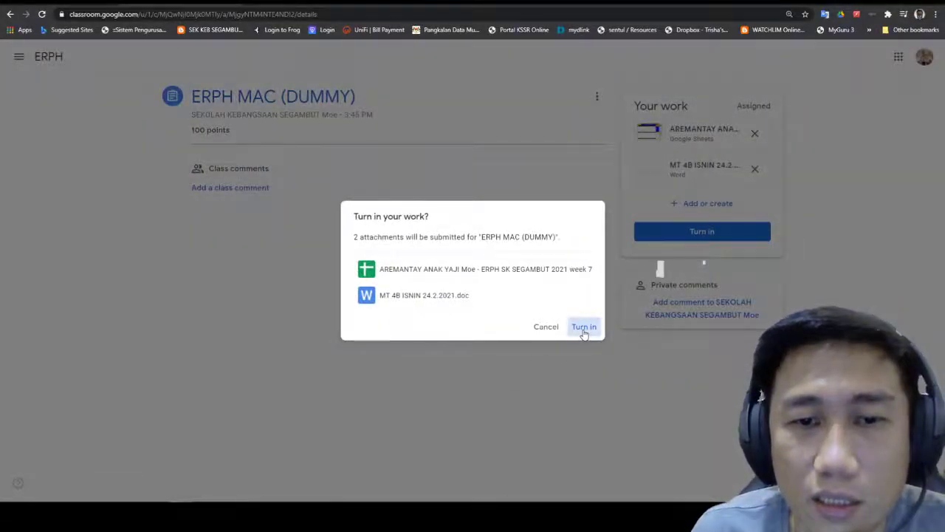
left_click(583, 331)
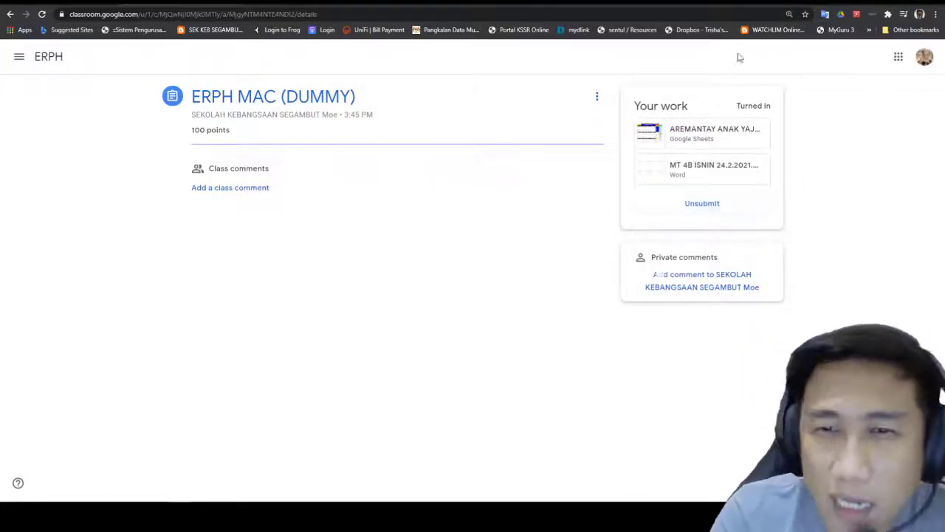
Step: Unsubmit the work, then briefly view the attached e-RPH spreadsheet
left_click(682, 202)
left_click(532, 304)
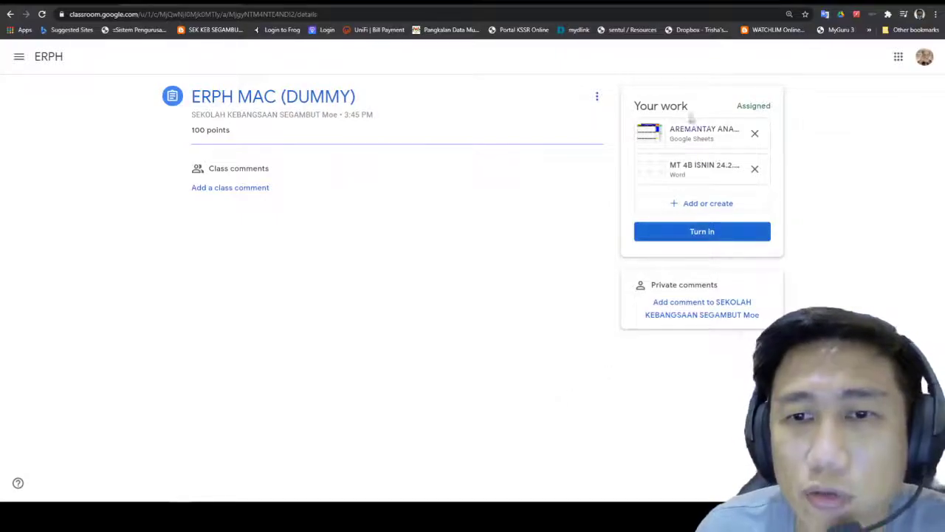
left_click(700, 137)
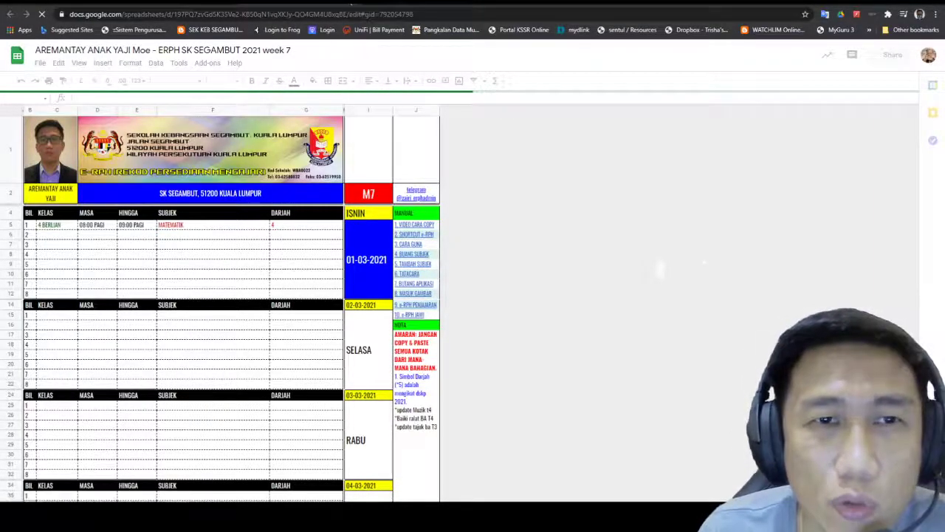
key("ctrl+w")
Step: Open and close the Add or create menu, then cancel a turn-in
left_click(716, 205)
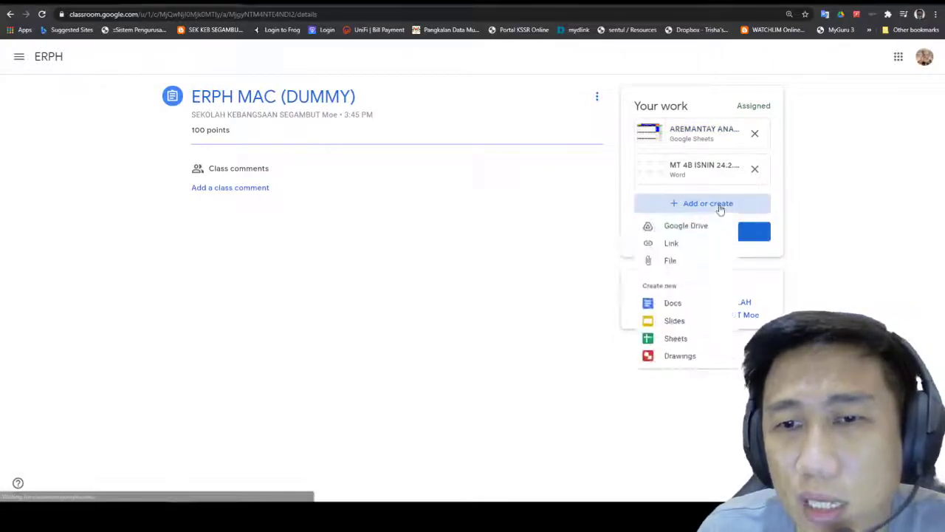
left_click(880, 271)
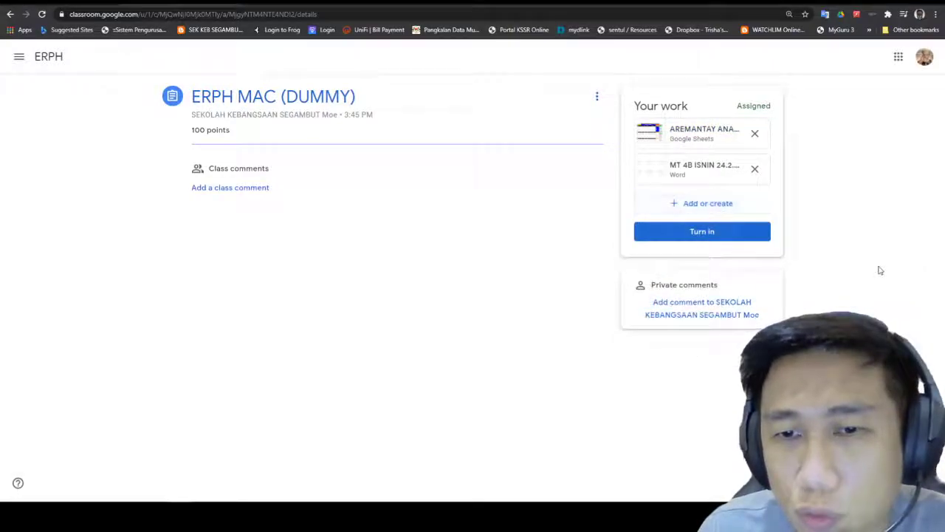
left_click(714, 234)
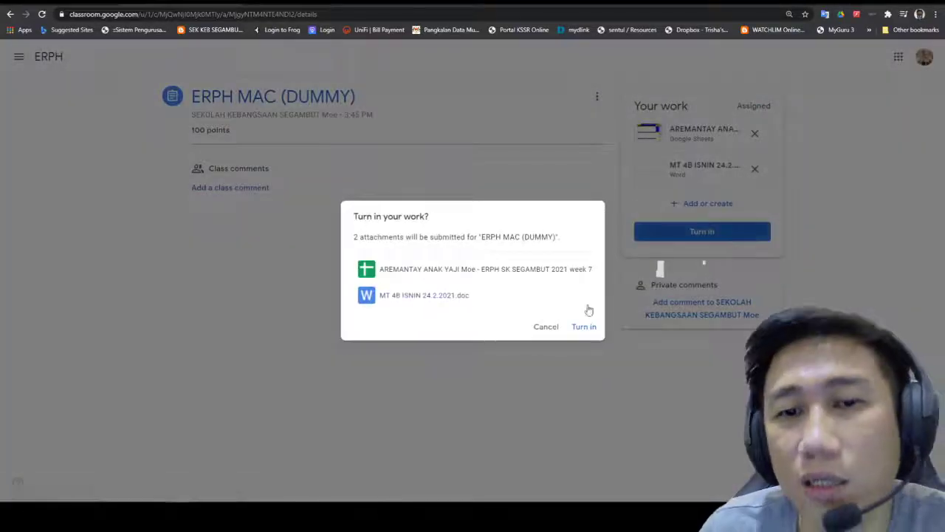
left_click(546, 327)
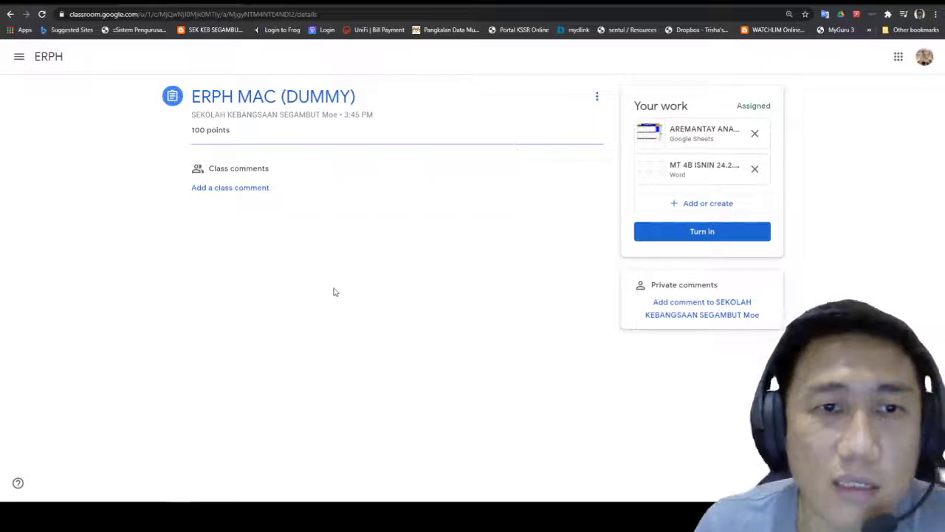
Step: Try the class and private comment boxes without posting, then go to the teacher's ERPH Classwork list
left_click(267, 188)
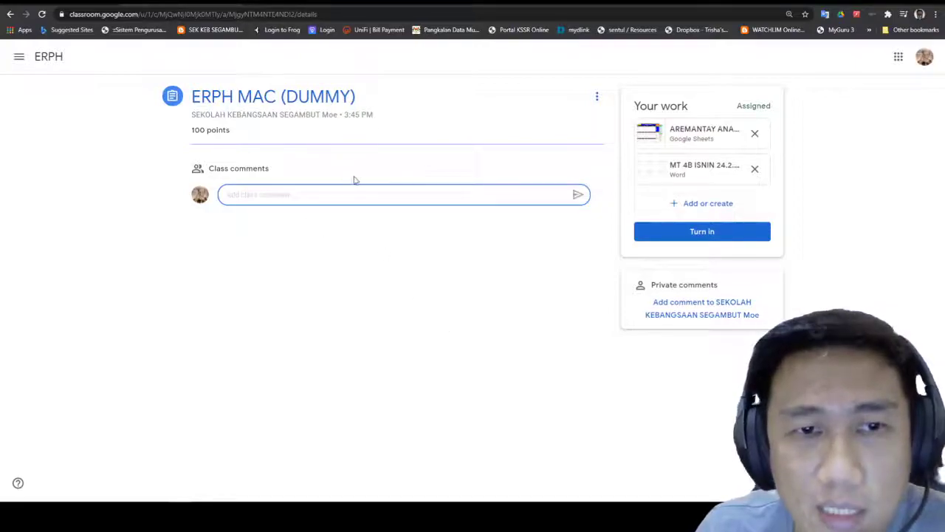
left_click(835, 137)
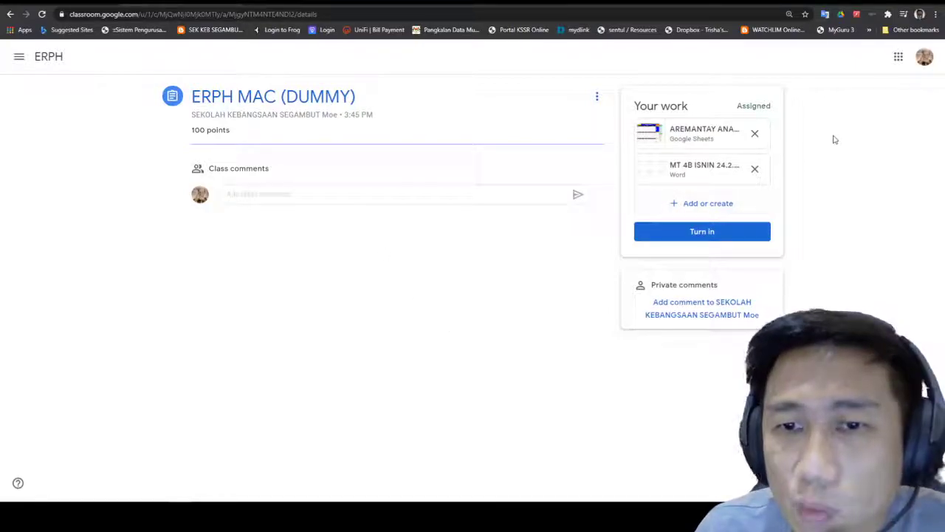
left_click(701, 315)
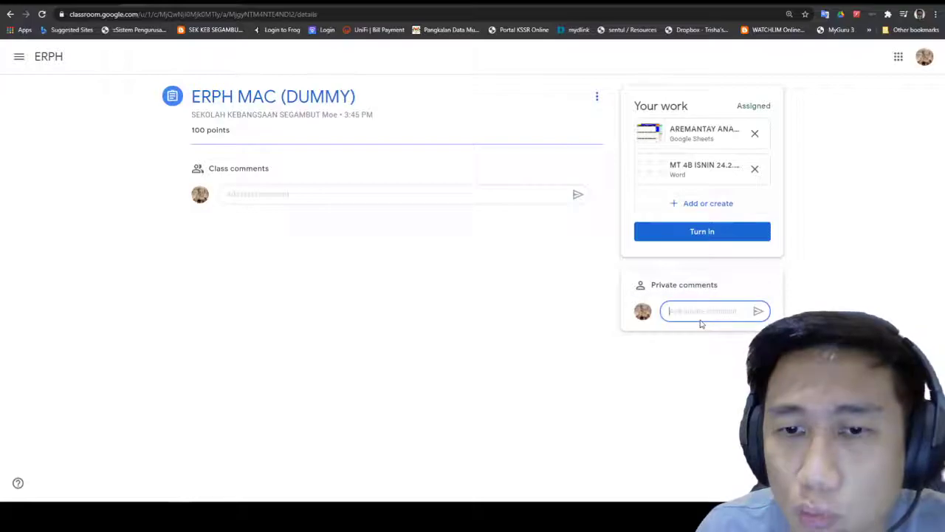
left_click(384, 198)
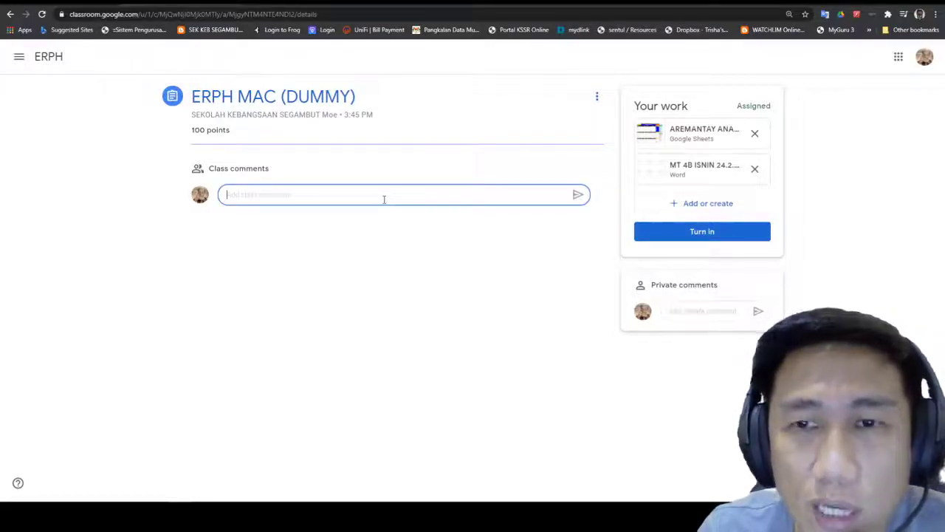
left_click(324, 209)
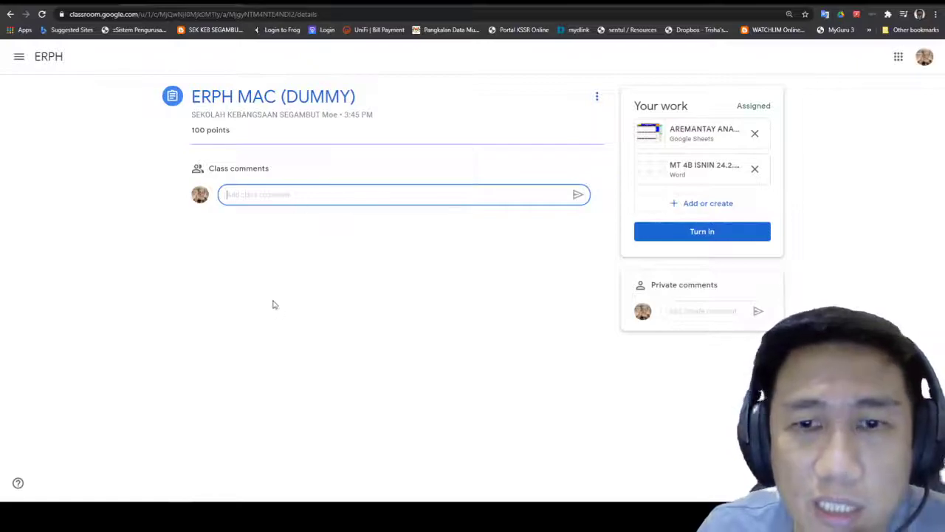
left_click(716, 312)
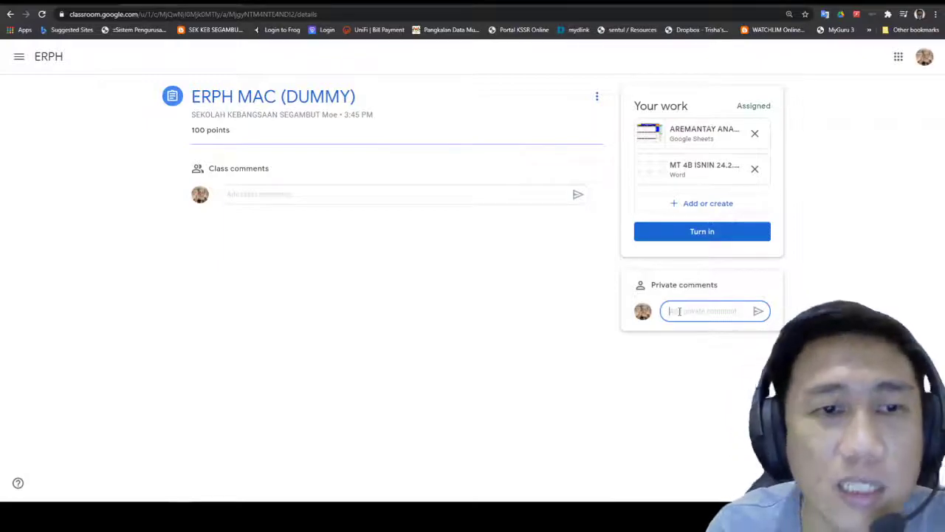
left_click(409, 198)
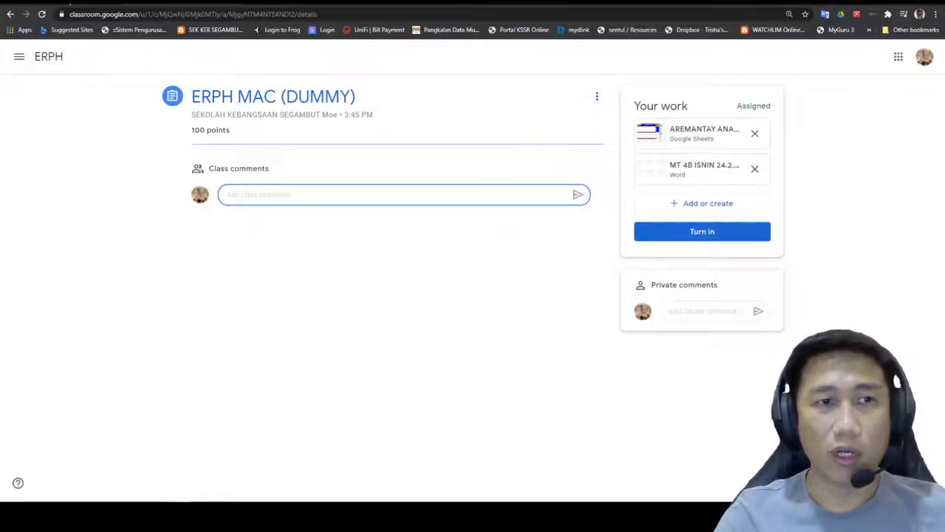
left_click(70, 4)
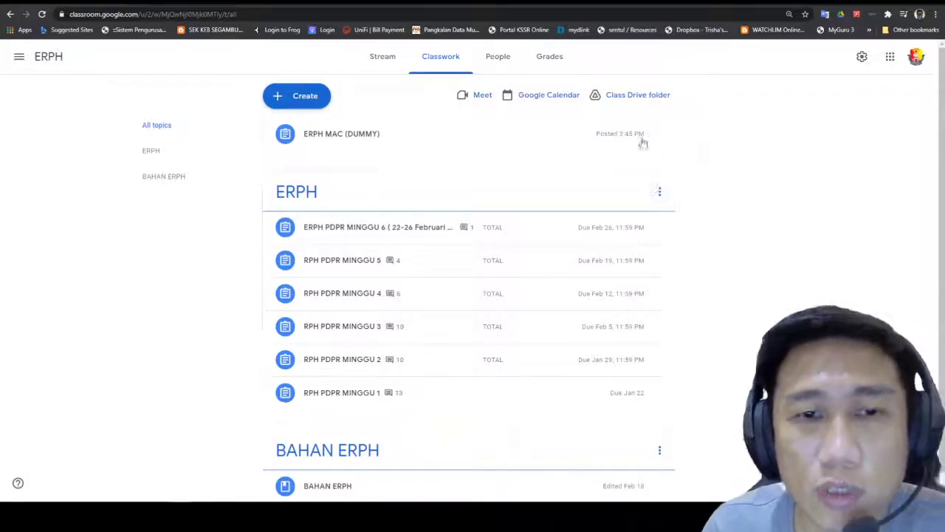
Step: Check the ERPH MAC (DUMMY) sheet attachment, then open the class Drive folder from Classwork
left_click(341, 133)
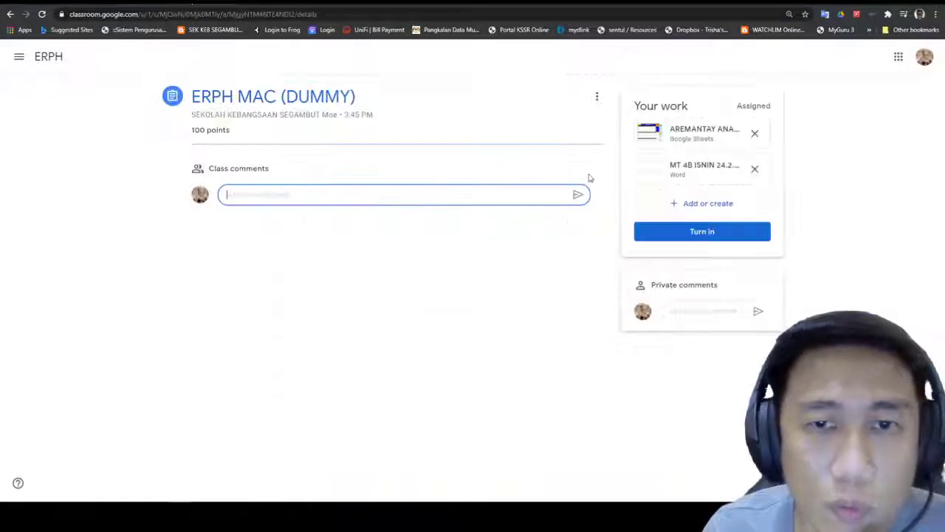
left_click(669, 127)
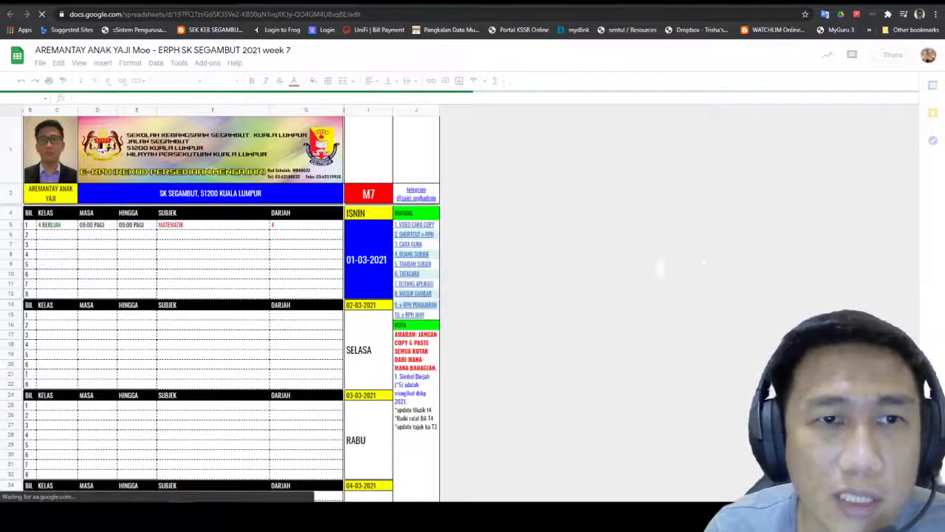
left_click(196, 3)
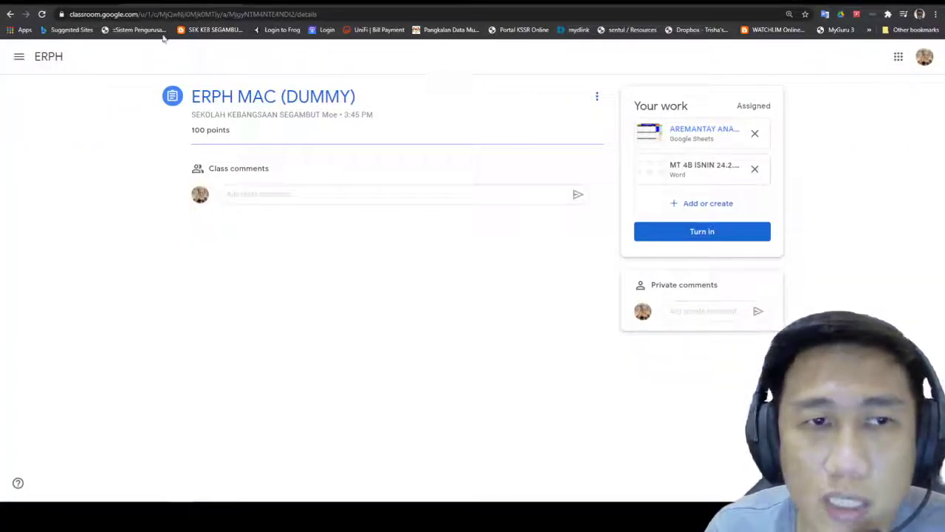
left_click(44, 61)
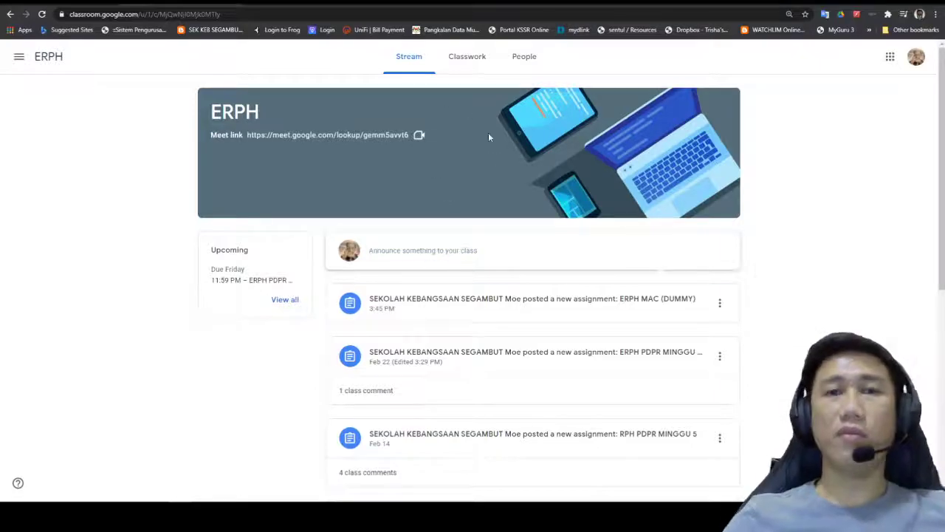
left_click(458, 58)
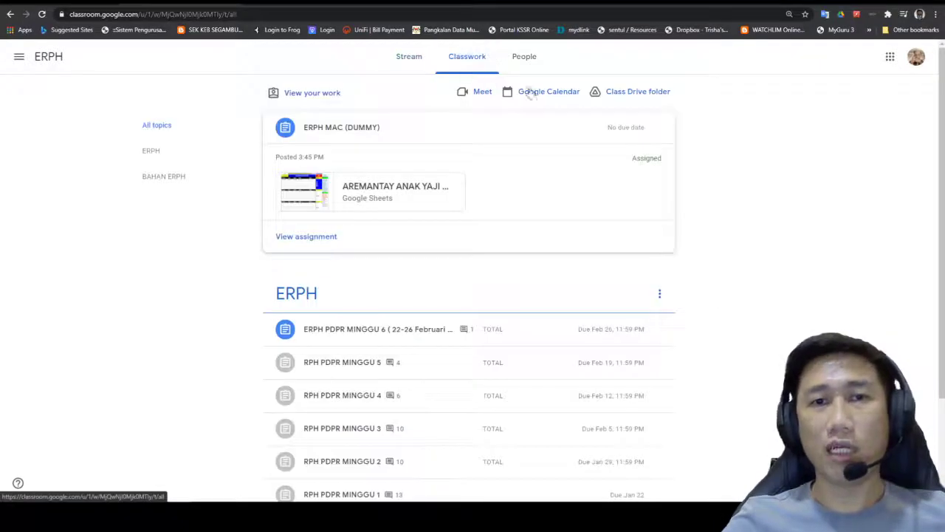
left_click(644, 95)
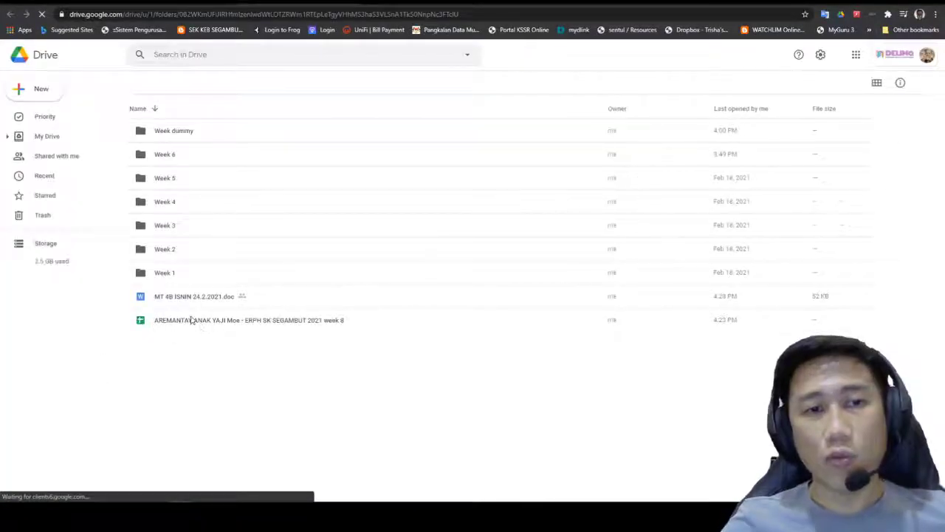
Step: Make a copy of the week 8 e-RPH sheet in the ERPH Drive folder
left_click(208, 302)
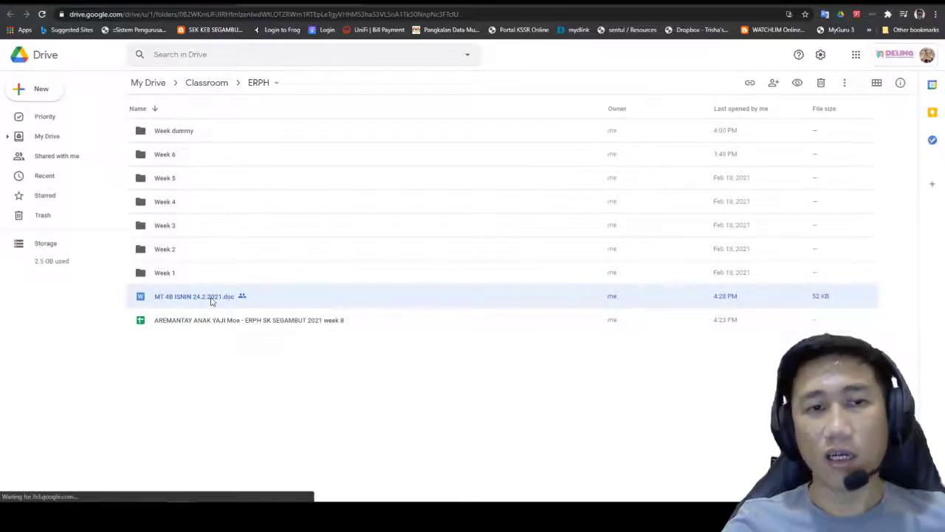
left_click(231, 322)
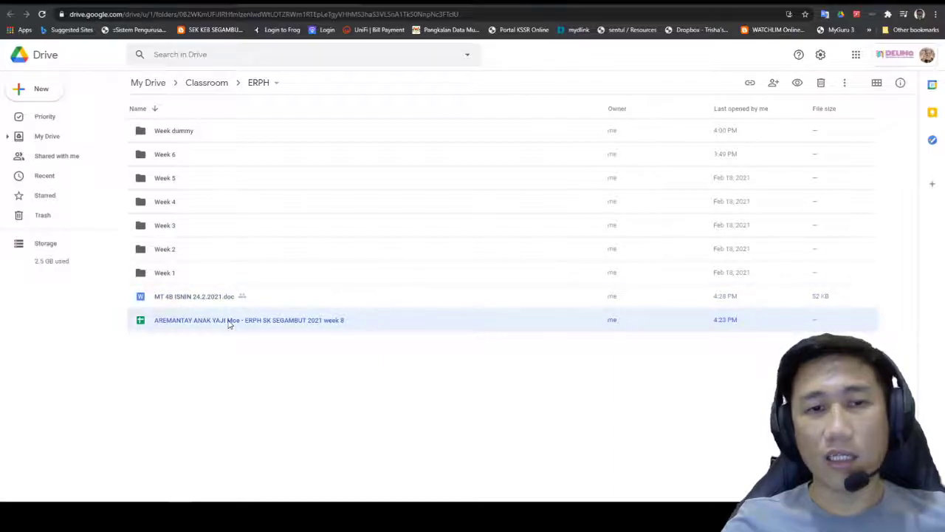
right_click(229, 323)
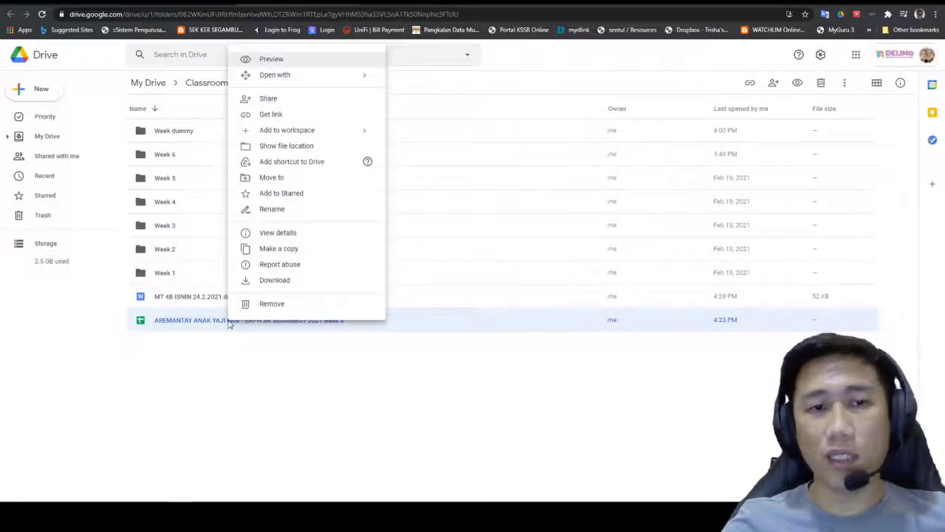
left_click(279, 251)
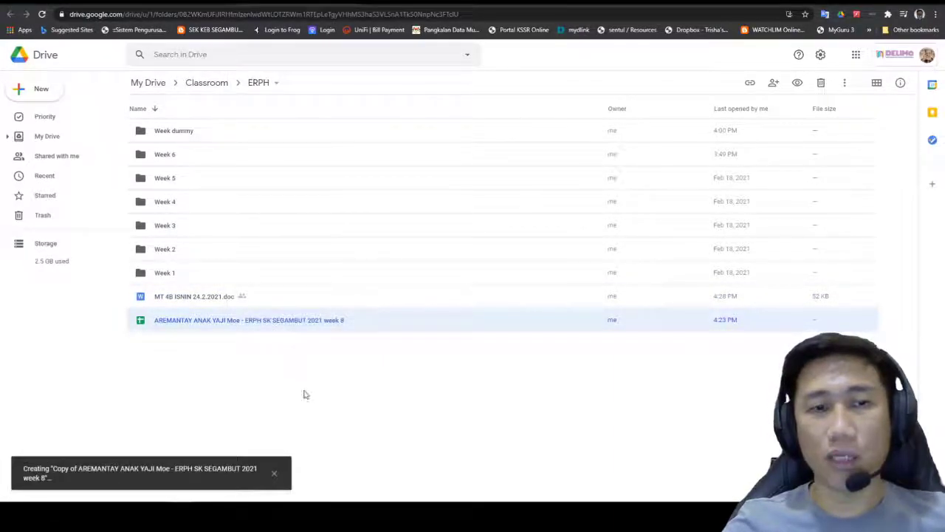
left_click(207, 376)
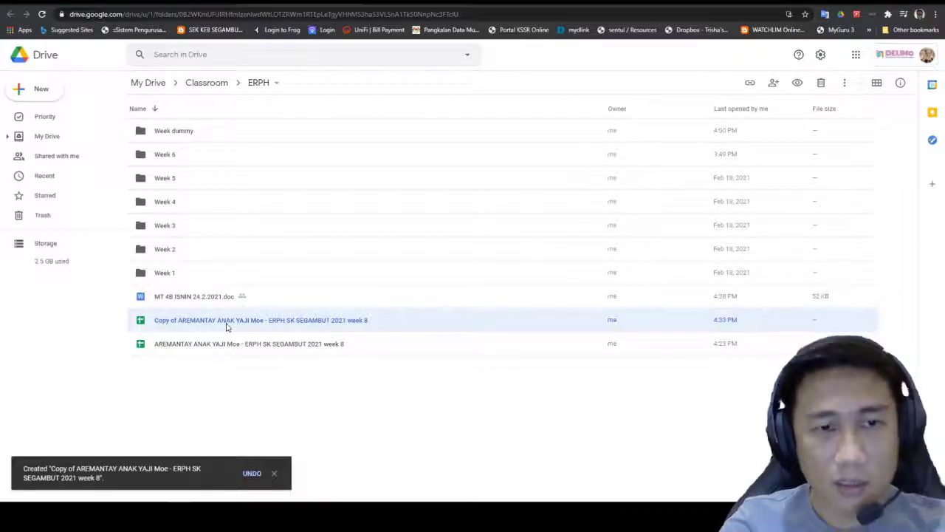
Step: Rename the copy to drop 'Copy of ' and end in 'week 9'
right_click(227, 326)
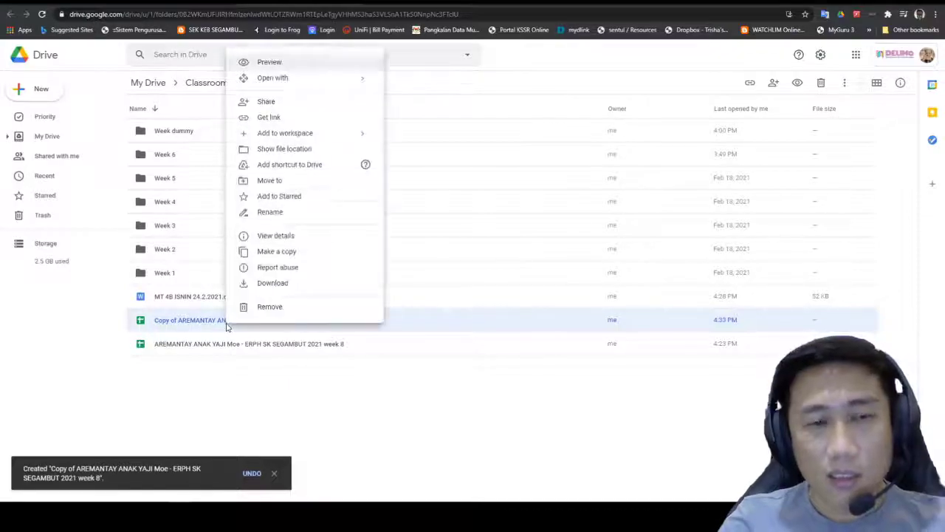
left_click(266, 213)
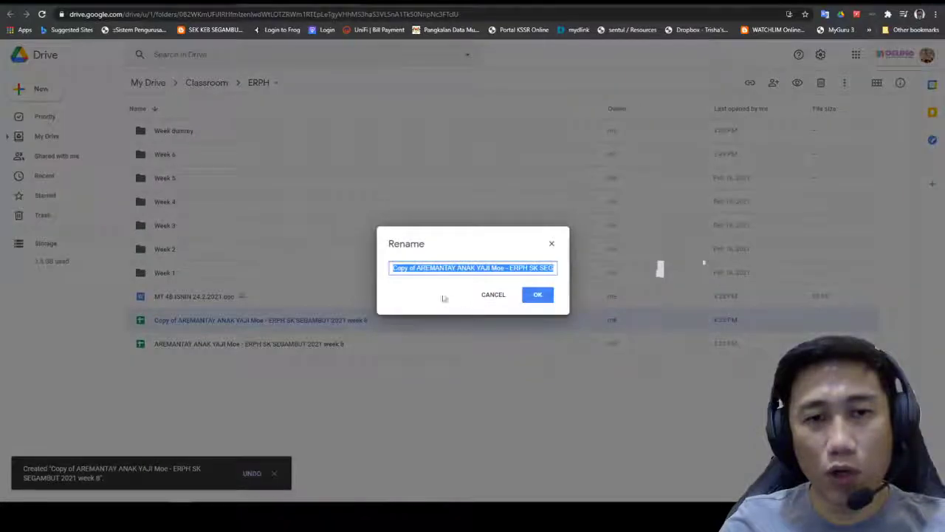
left_click(418, 267)
left_click_drag(418, 267, 388, 268)
key("BackSpace")
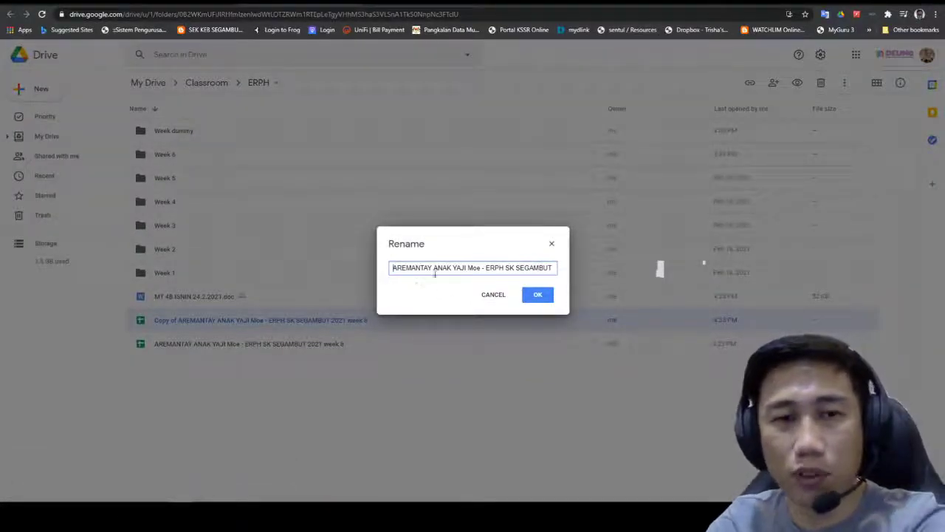
left_click_drag(529, 269, 573, 267)
left_click(554, 270)
key("BackSpace")
type("9")
left_click(551, 296)
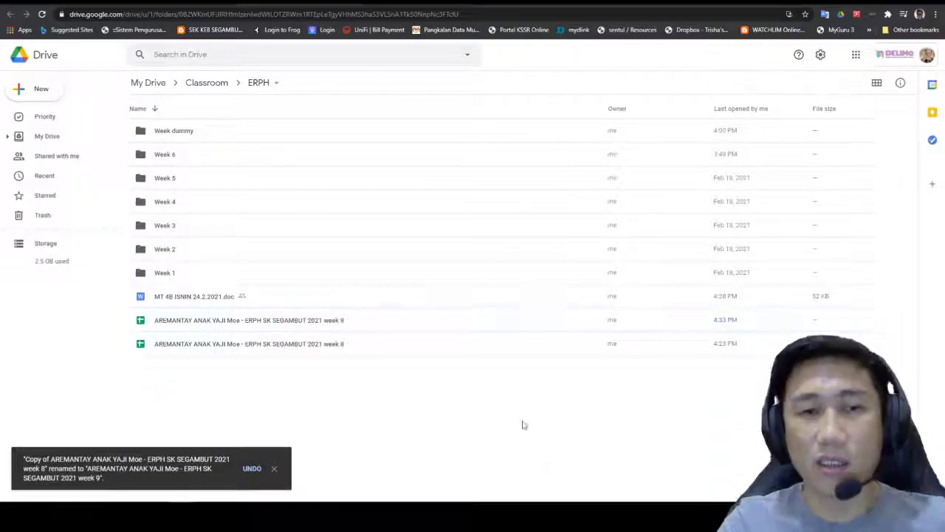
Step: Open the week 9 sheet and set the MENU Monday date to 15-03-2021
double_click(251, 319)
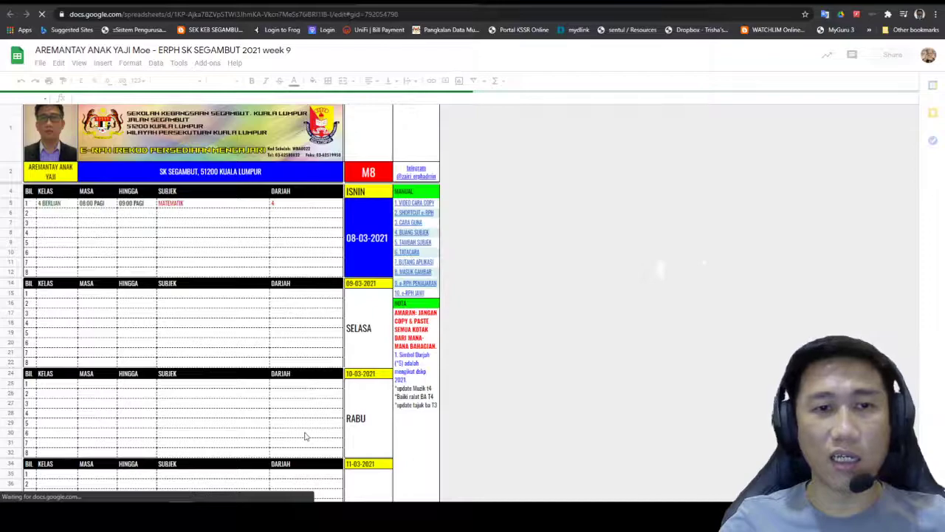
left_click(369, 231)
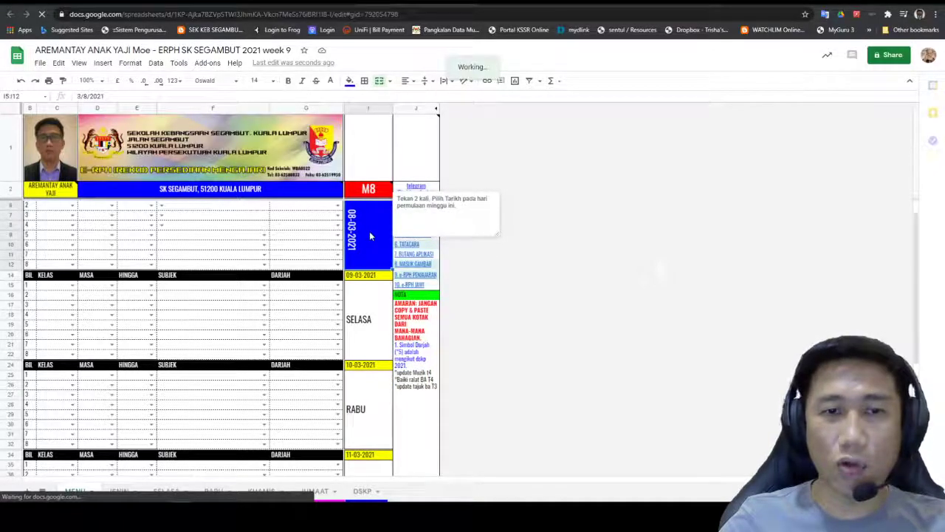
double_click(371, 235)
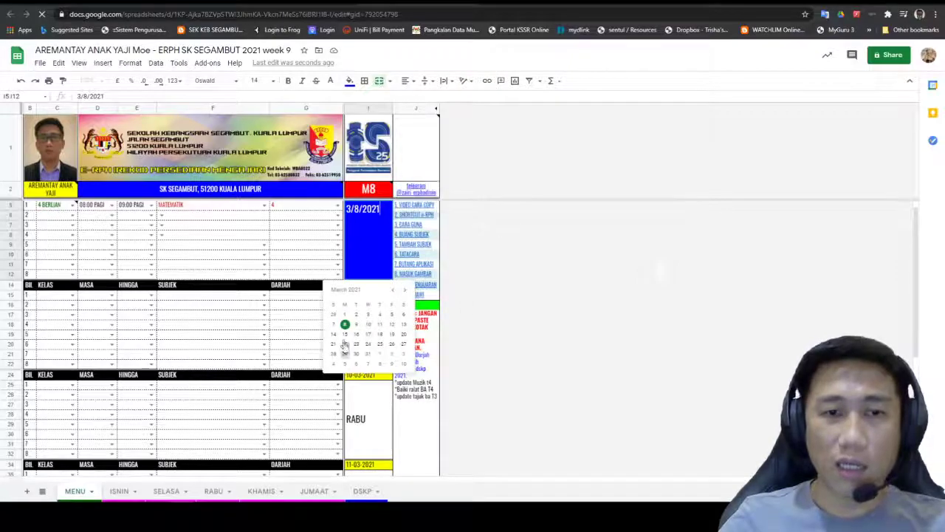
left_click(345, 333)
left_click(415, 284)
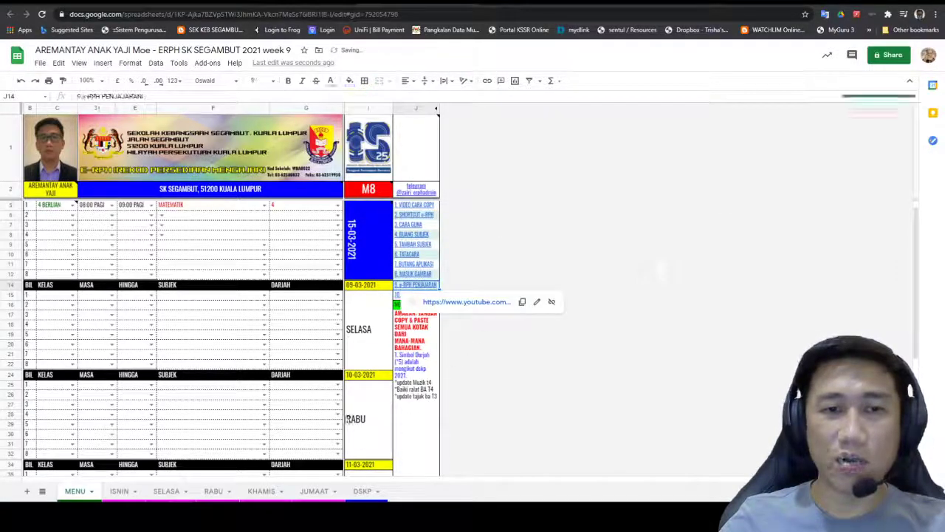
Step: Check the SELASA sheet and review the updated MENU sheet
left_click(161, 491)
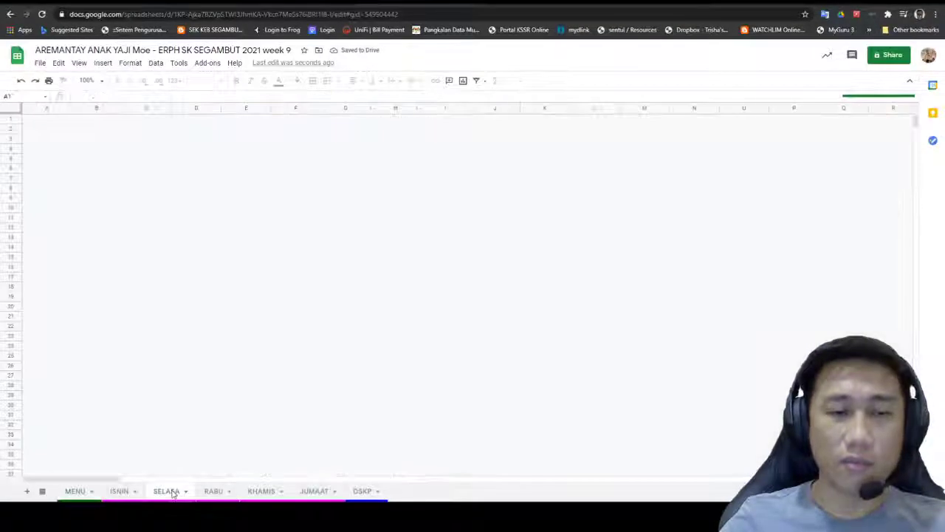
left_click(75, 492)
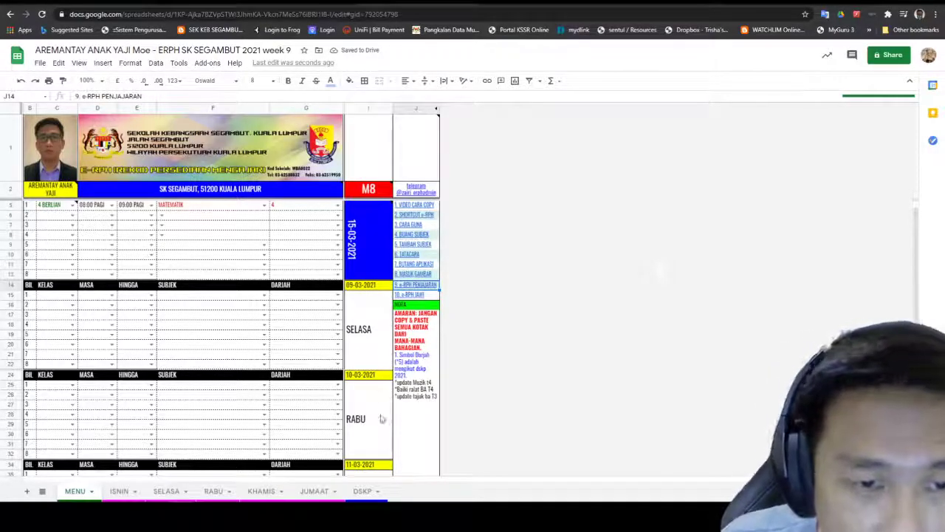
scroll(493, 396, "down", 3)
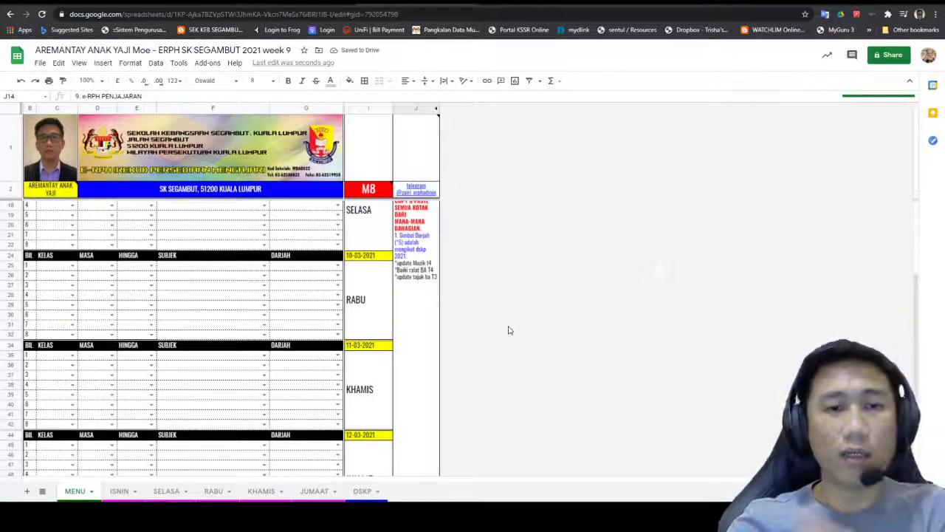
scroll(506, 327, "down", 3)
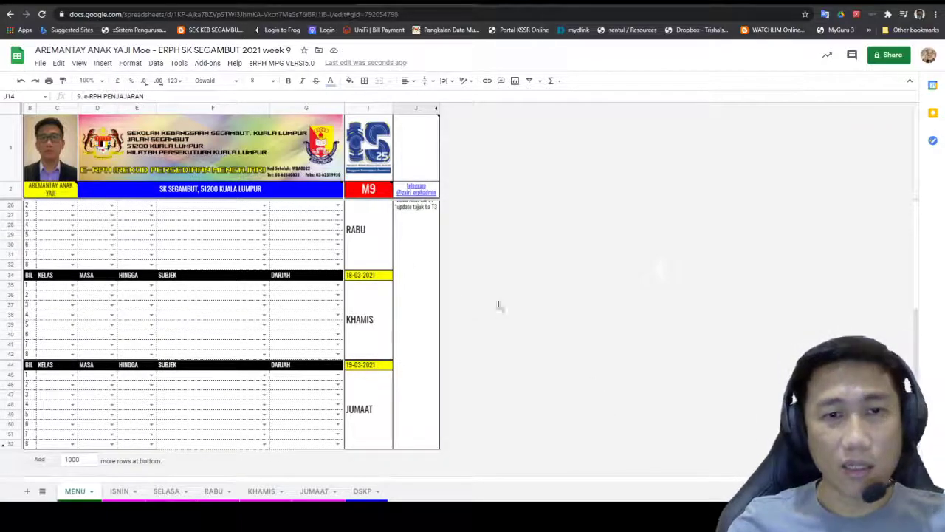
scroll(445, 296, "up", 5)
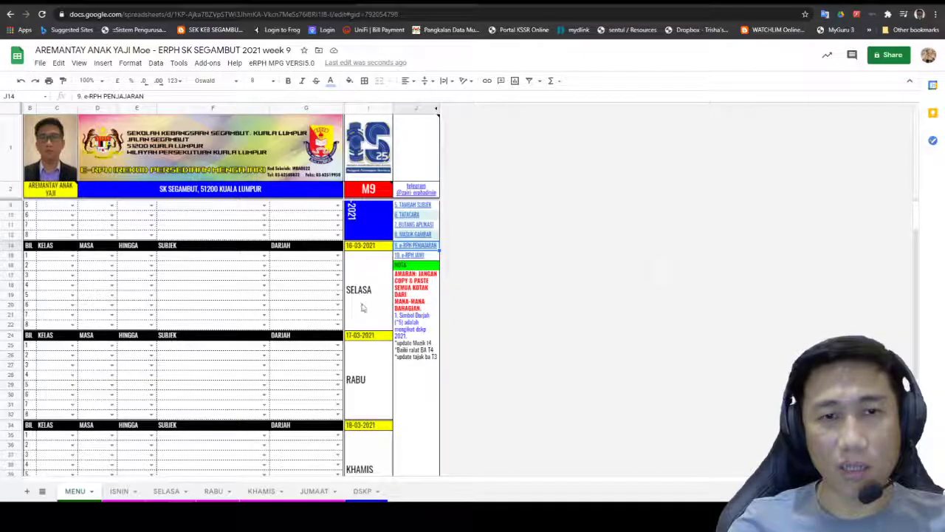
scroll(376, 428, "down", 3)
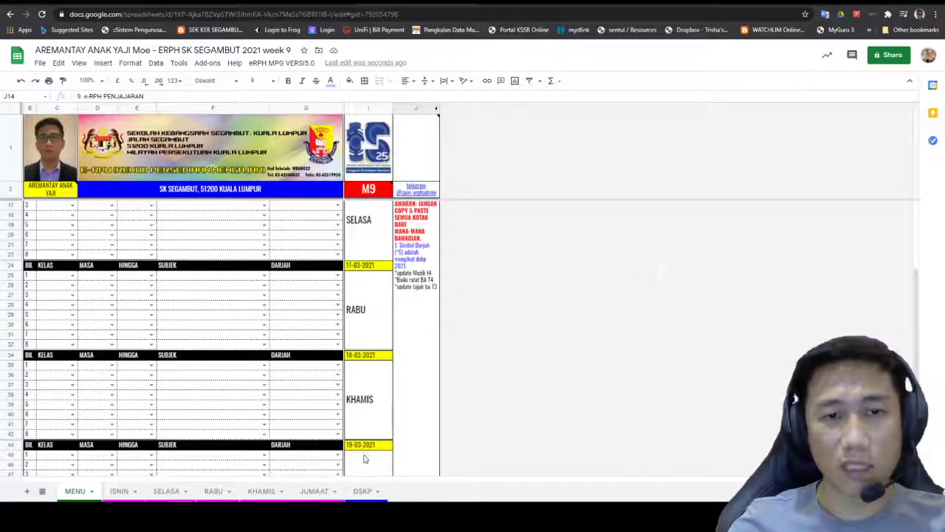
scroll(367, 453, "down", 2)
scroll(367, 454, "up", 5)
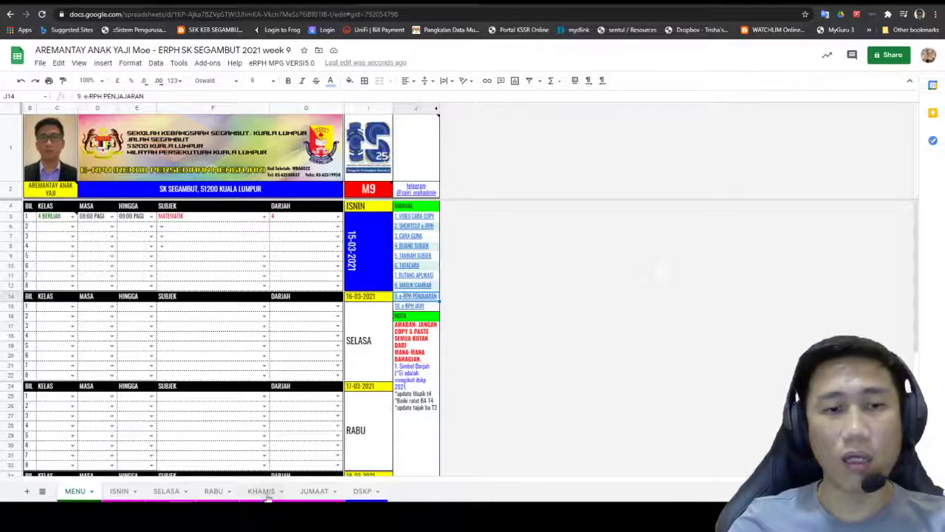
Step: On ISNIN, set TEMA/BIDANG to Sukatan dan Geometri and keep TAJUK 1 as 1.0 Nombor Bulat dan Operasi
left_click(125, 492)
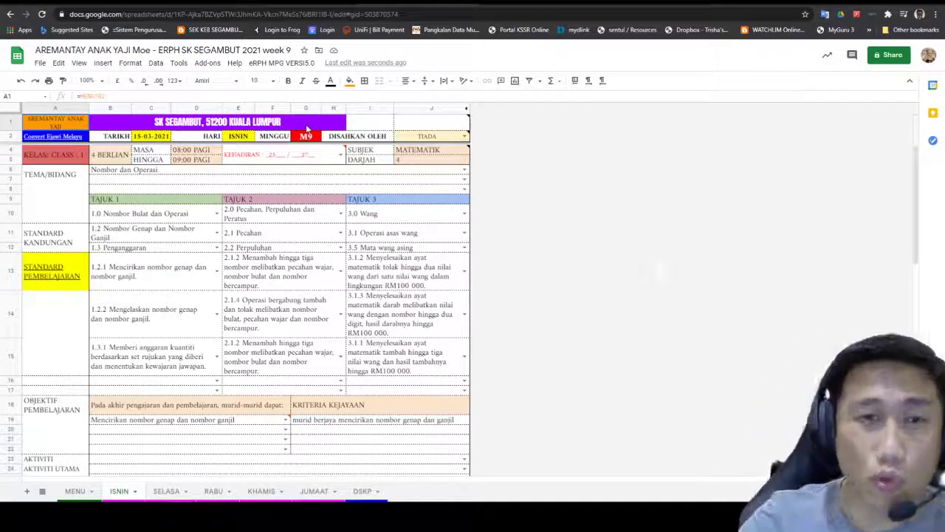
left_click(275, 162)
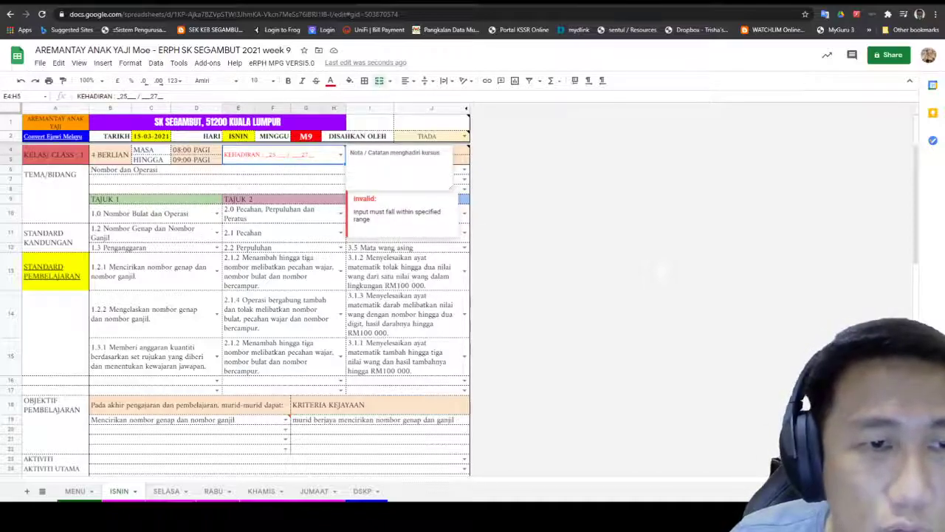
left_click(465, 174)
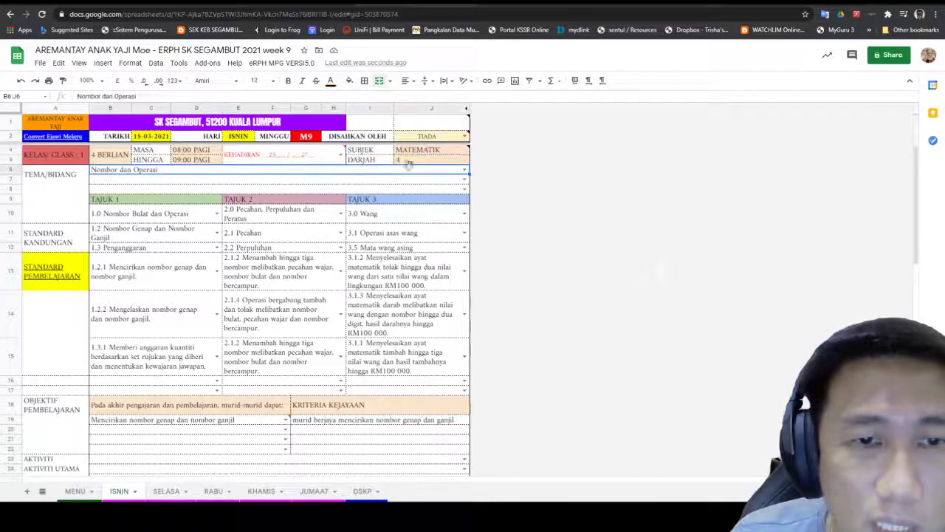
left_click(464, 170)
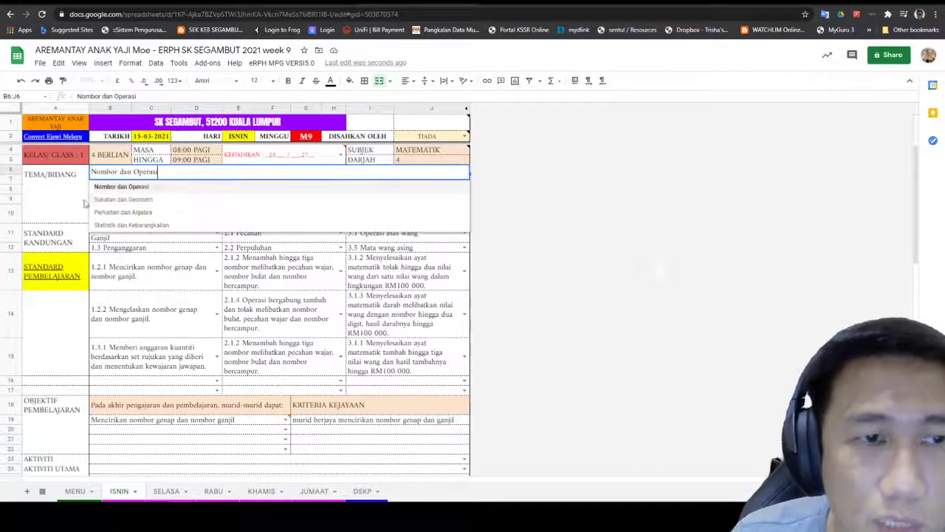
left_click(163, 201)
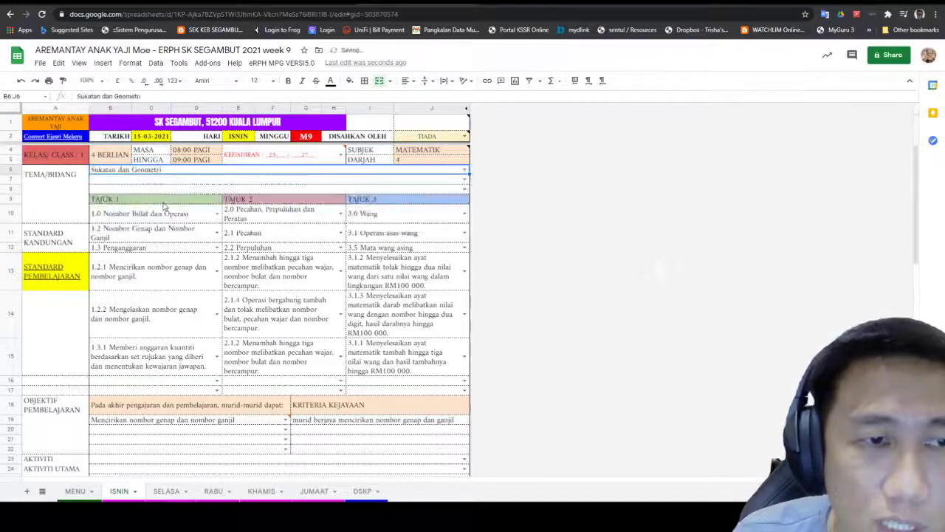
left_click(216, 214)
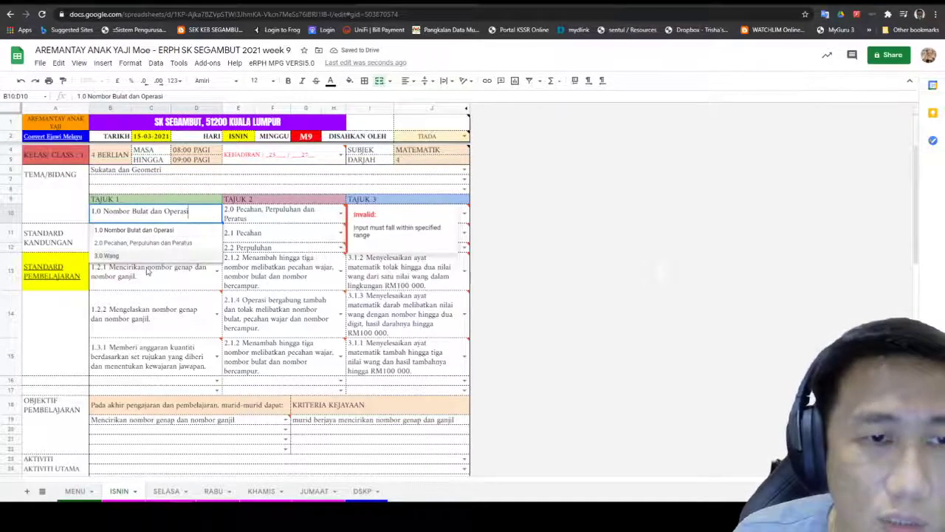
left_click(147, 237)
Step: Select the header and topic area B1:J10, then bring up the week 7 spreadsheet
left_click_drag(458, 213, 399, 213)
scroll(402, 177, "down", 1)
left_click_drag(397, 162, 369, 128)
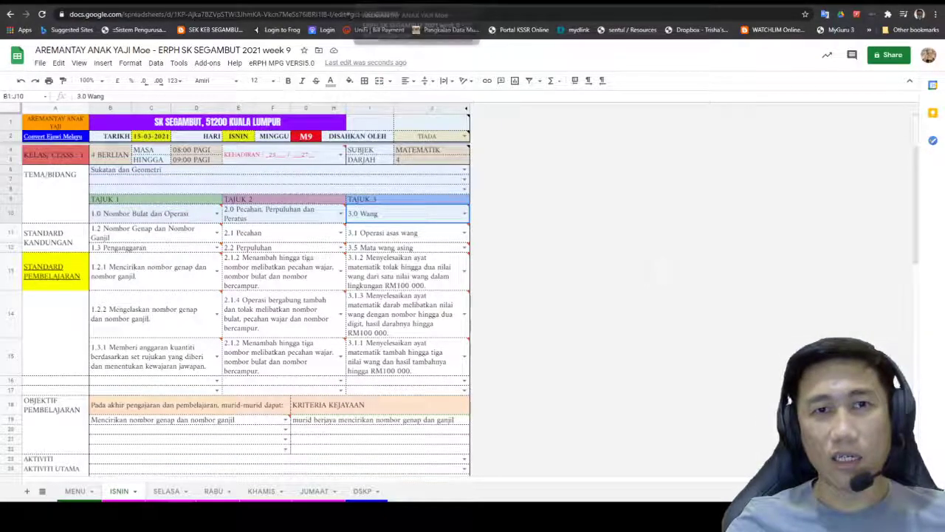
left_click(380, 2)
left_click(446, 2)
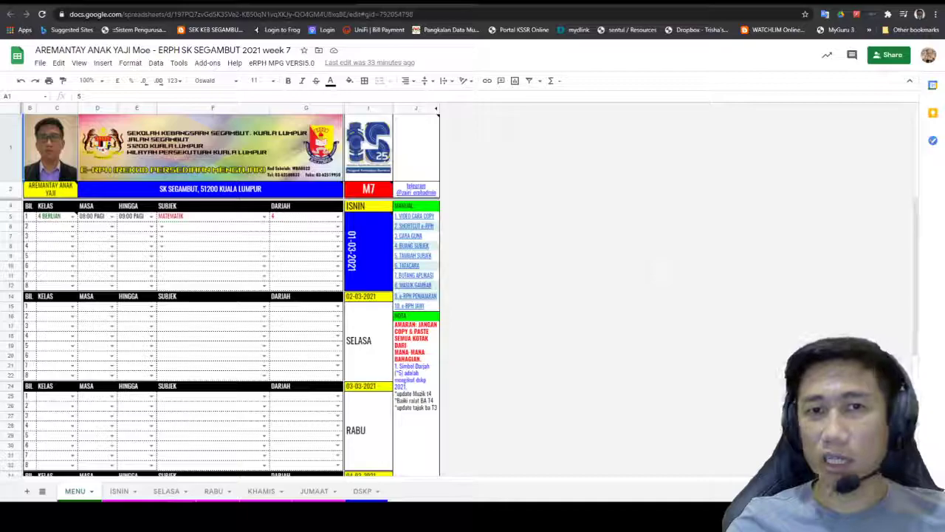
Step: Return from the week 7 e-RPH sheet to the Drive ERPH folder holding the week 8 and 9 sheets
left_click(381, 2)
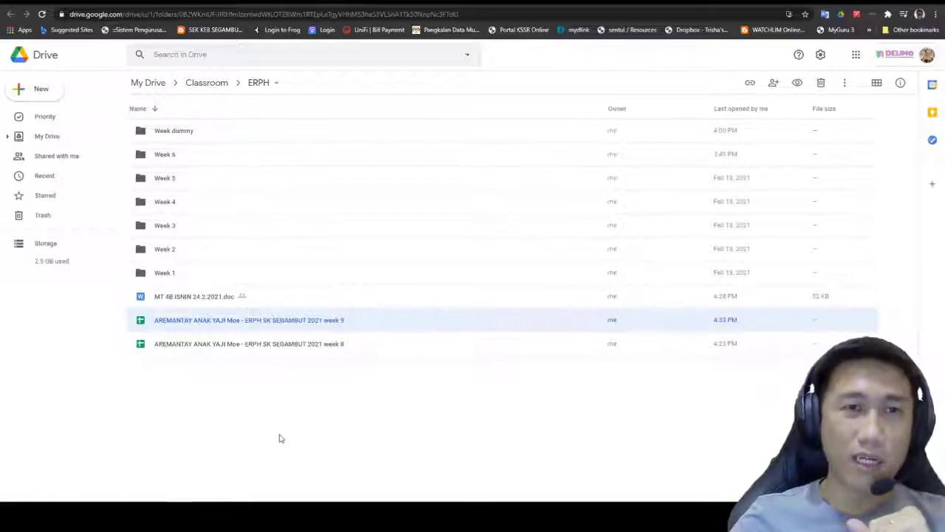
Step: Switch to the teacher's ERPH Classwork list showing ERPH MAC (DUMMY) and the weekly RPH PDPR assignments
left_click(350, 6)
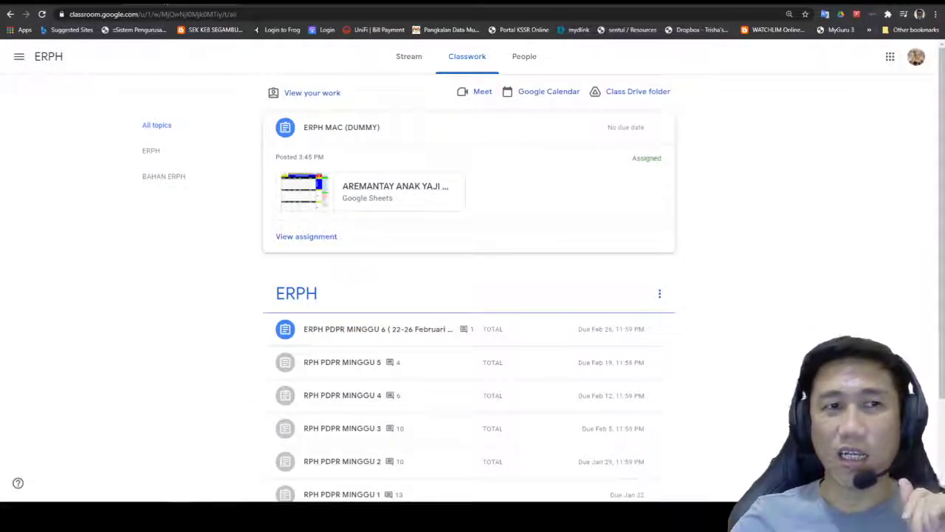
left_click(233, 5)
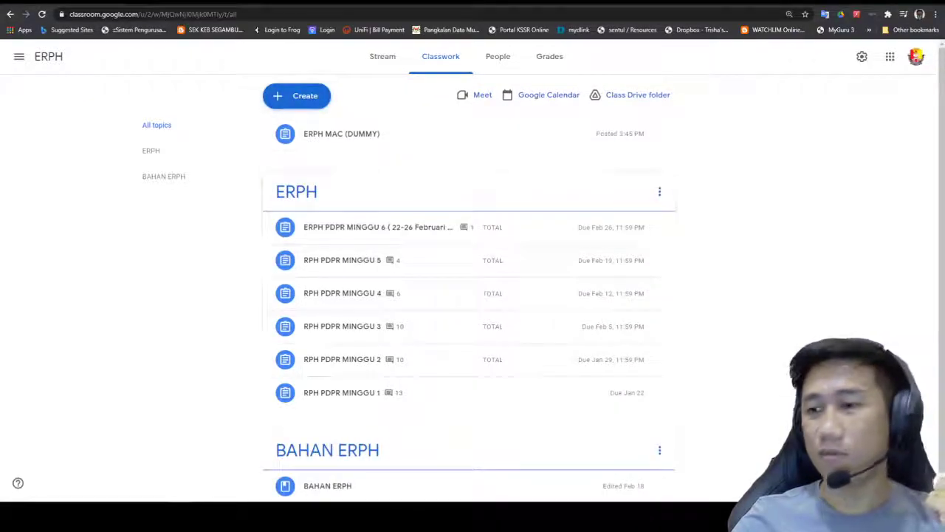